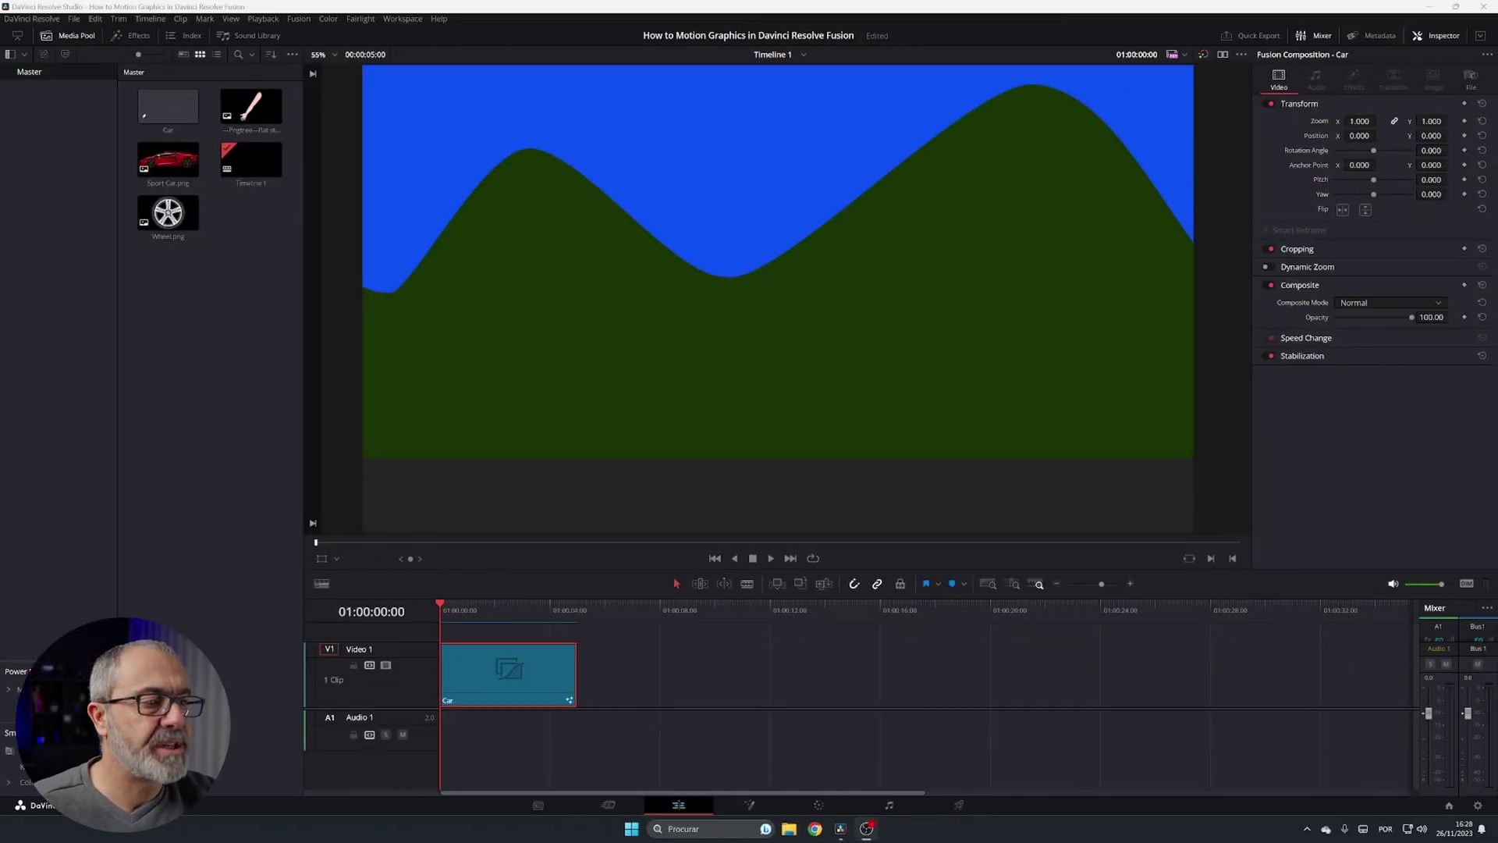
Step: Play the finished Car composition clip in the timeline through to its end
click(770, 559)
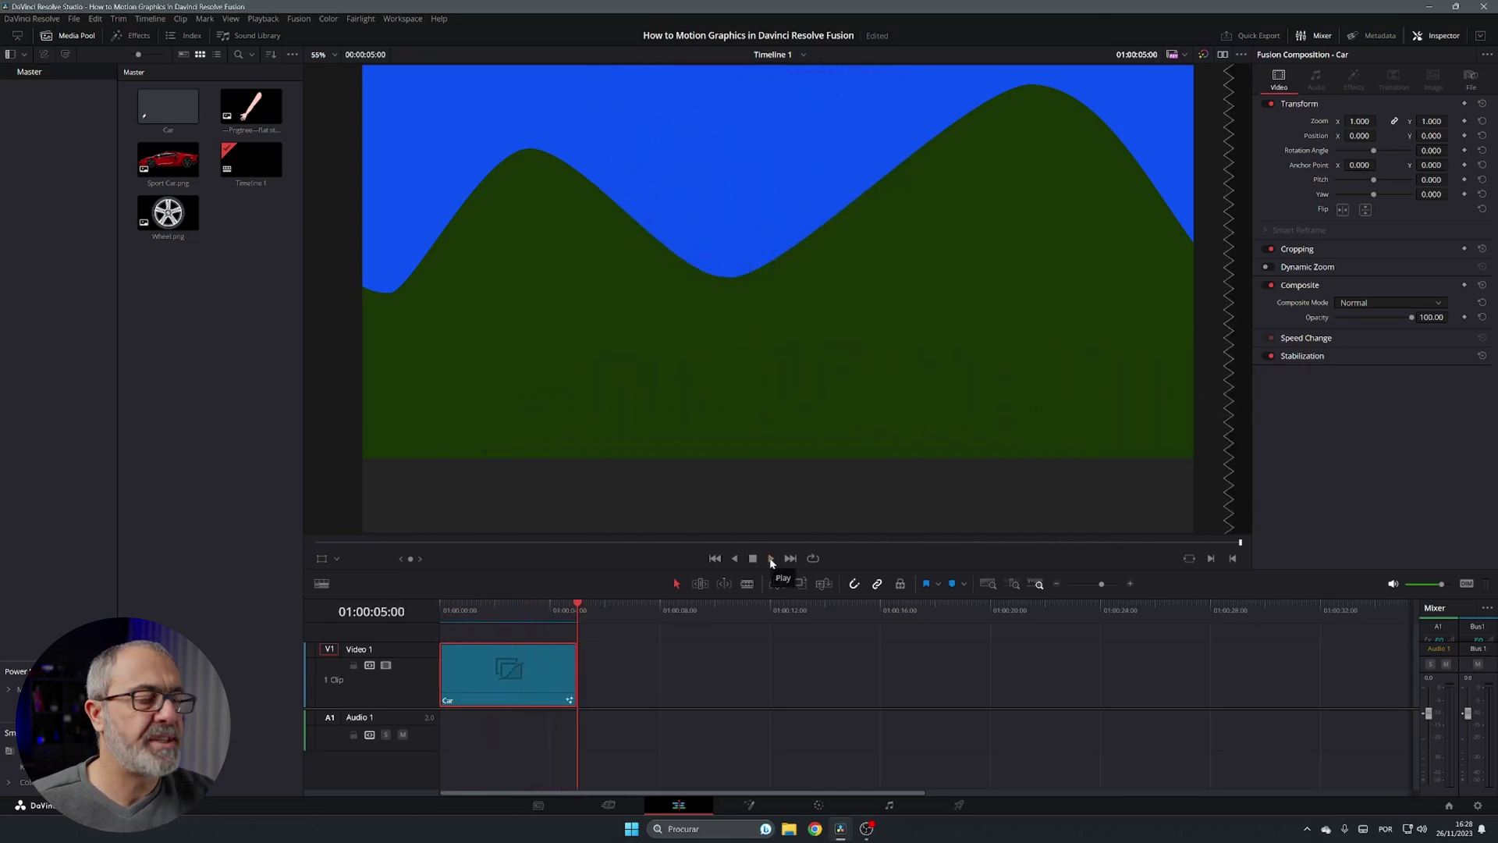
key(q)
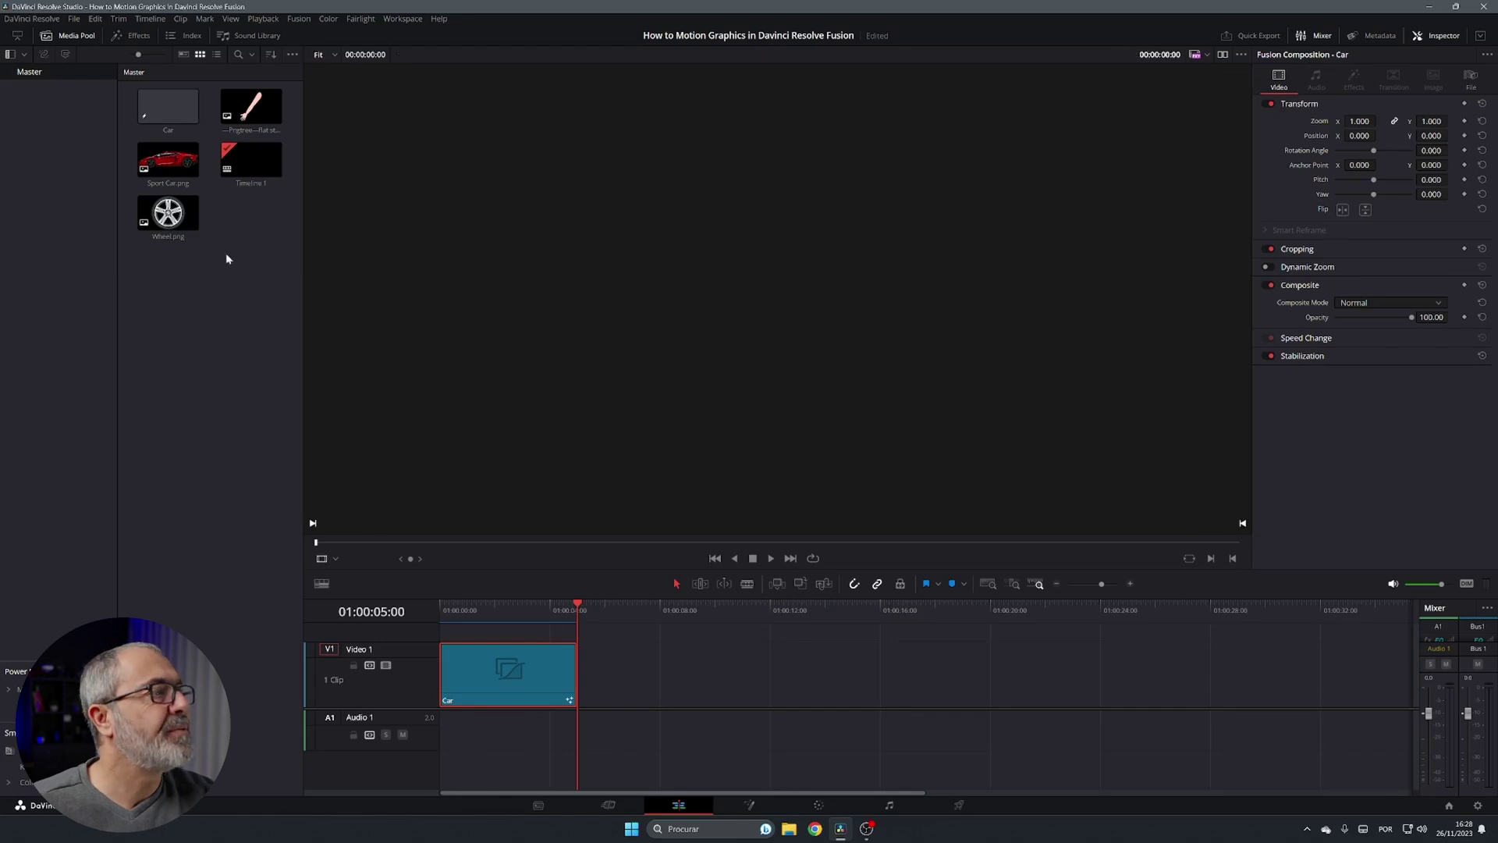
Step: Create a new Fusion composition clip named "Animated Car" in the Master bin
click(241, 232)
right_click(241, 232)
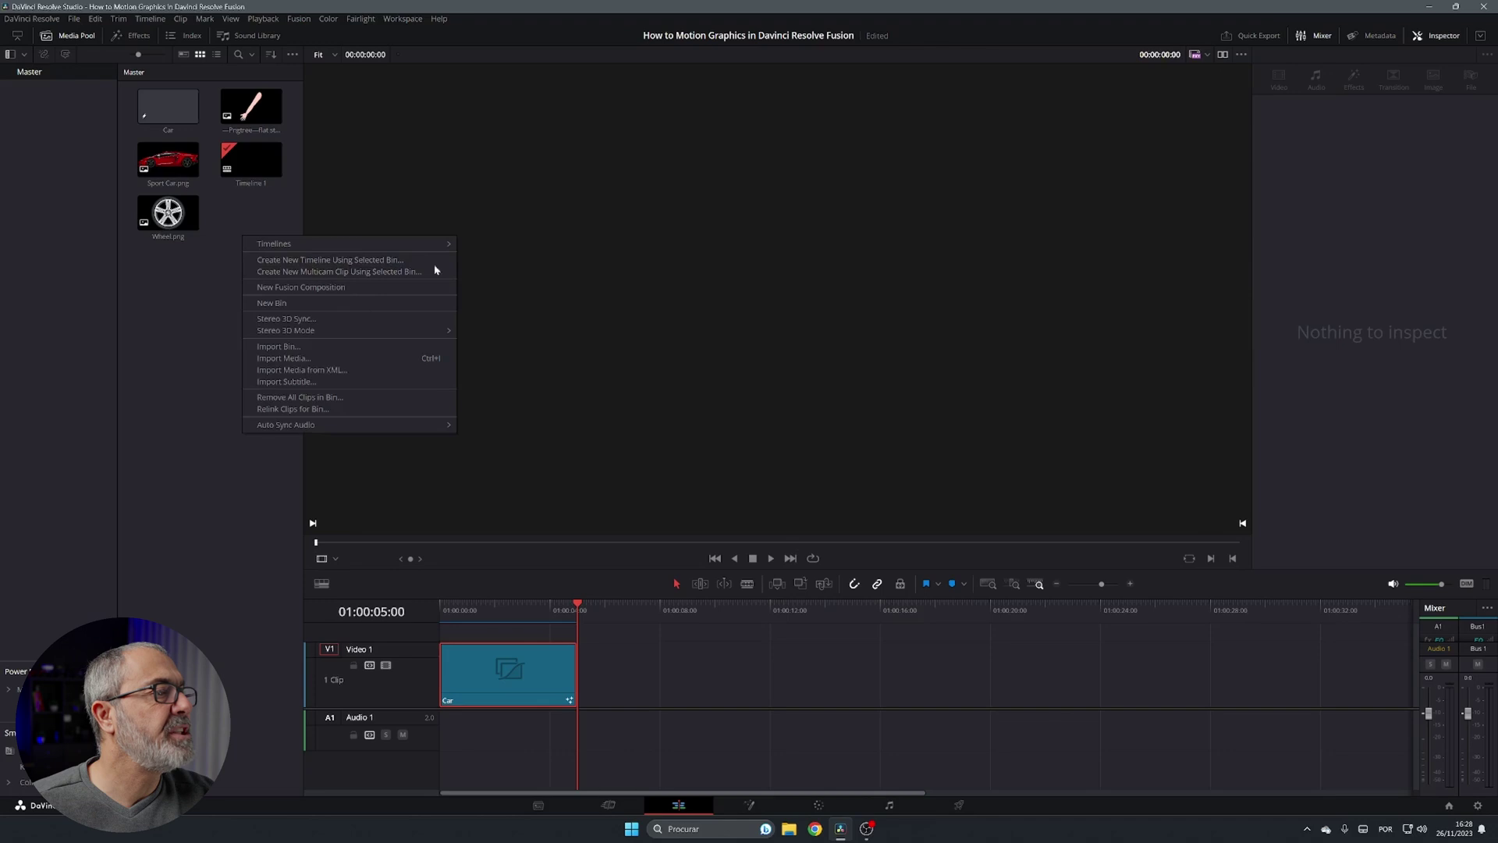
click(343, 288)
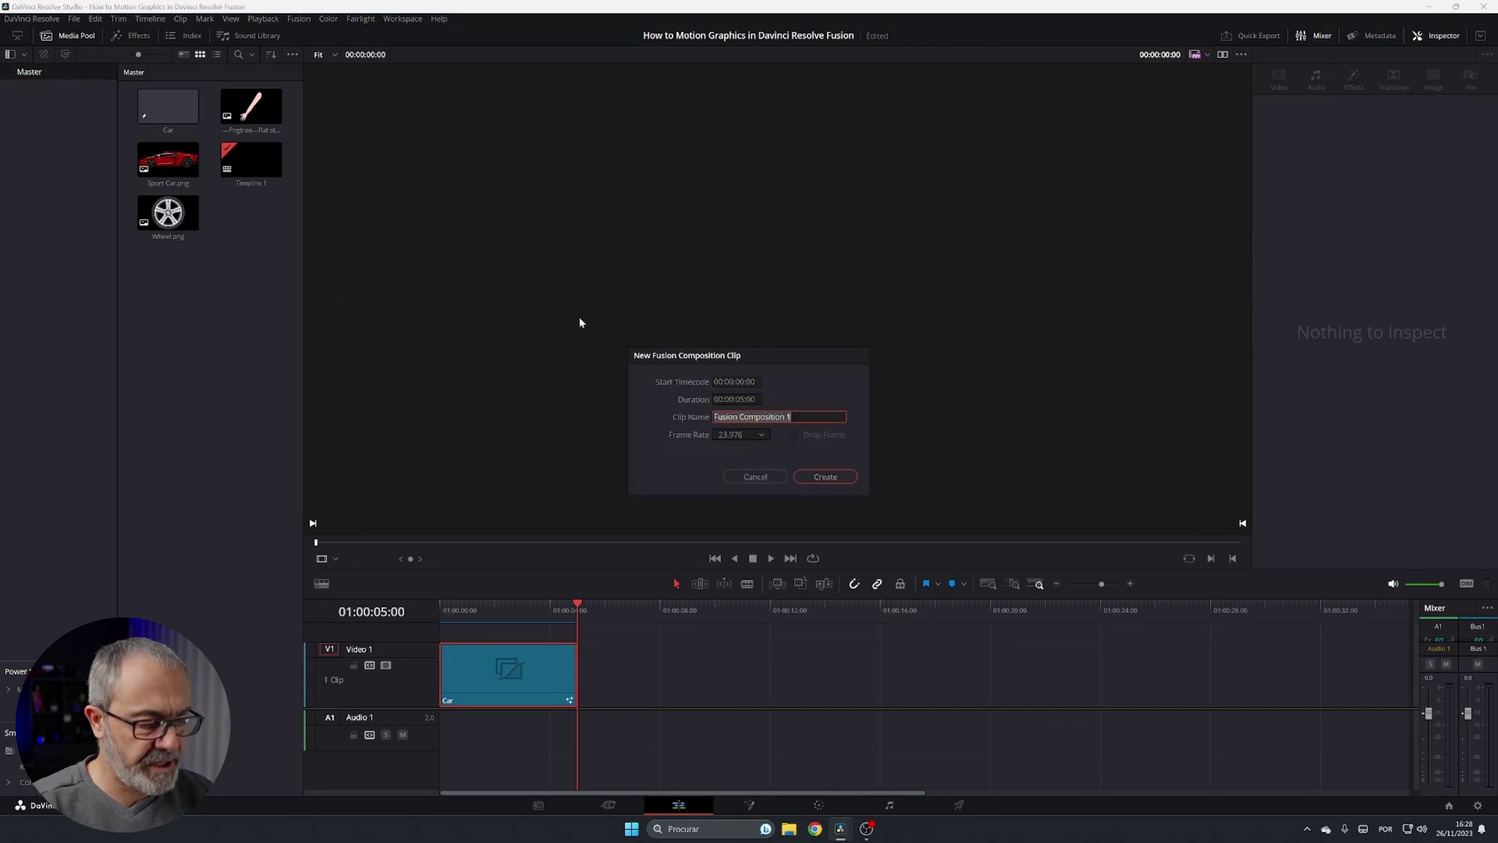
text(Animated)
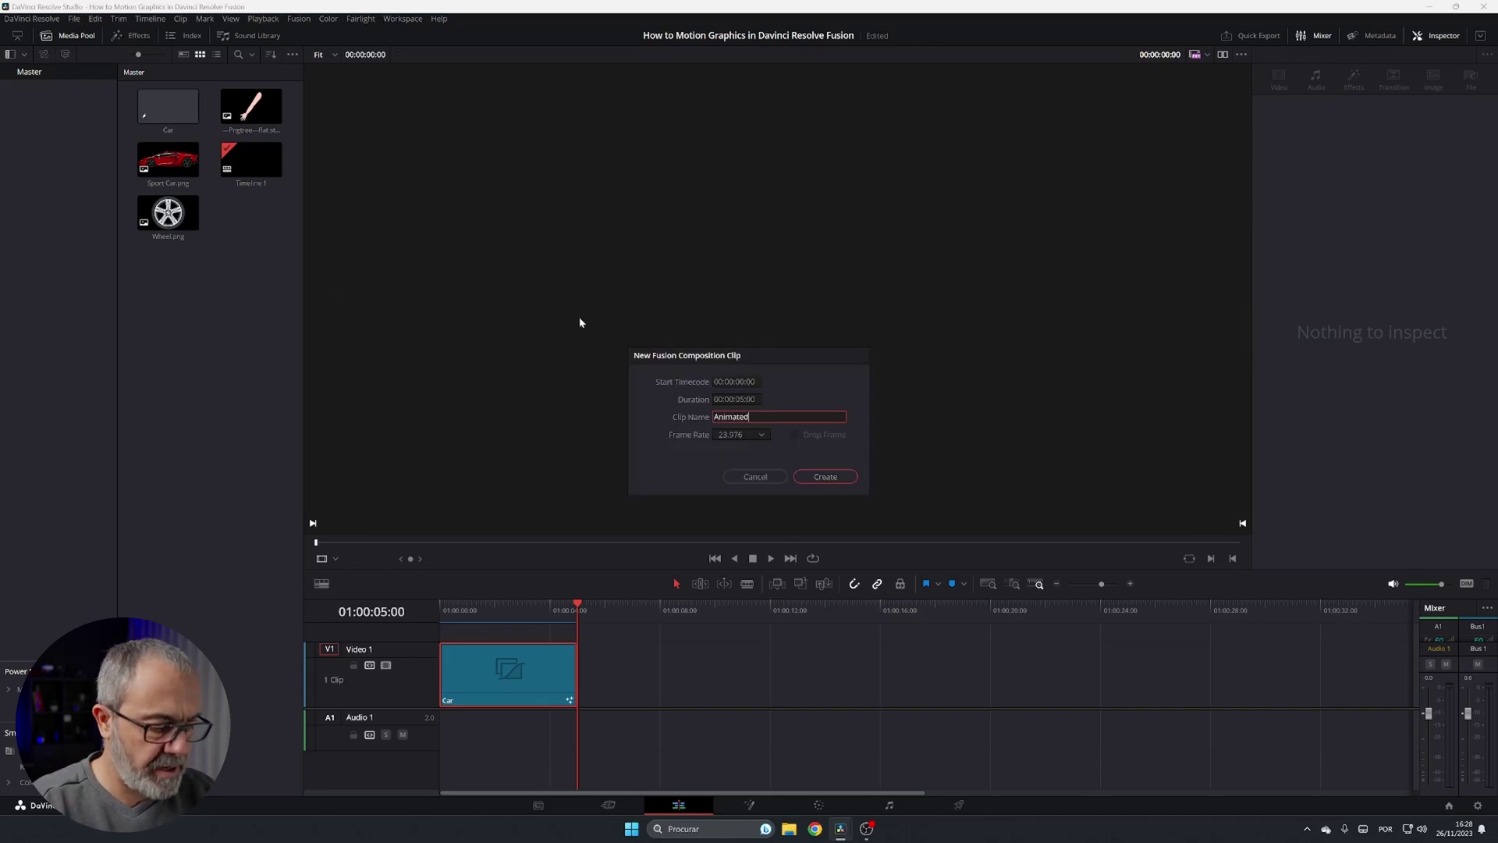
text( Car)
key(Return)
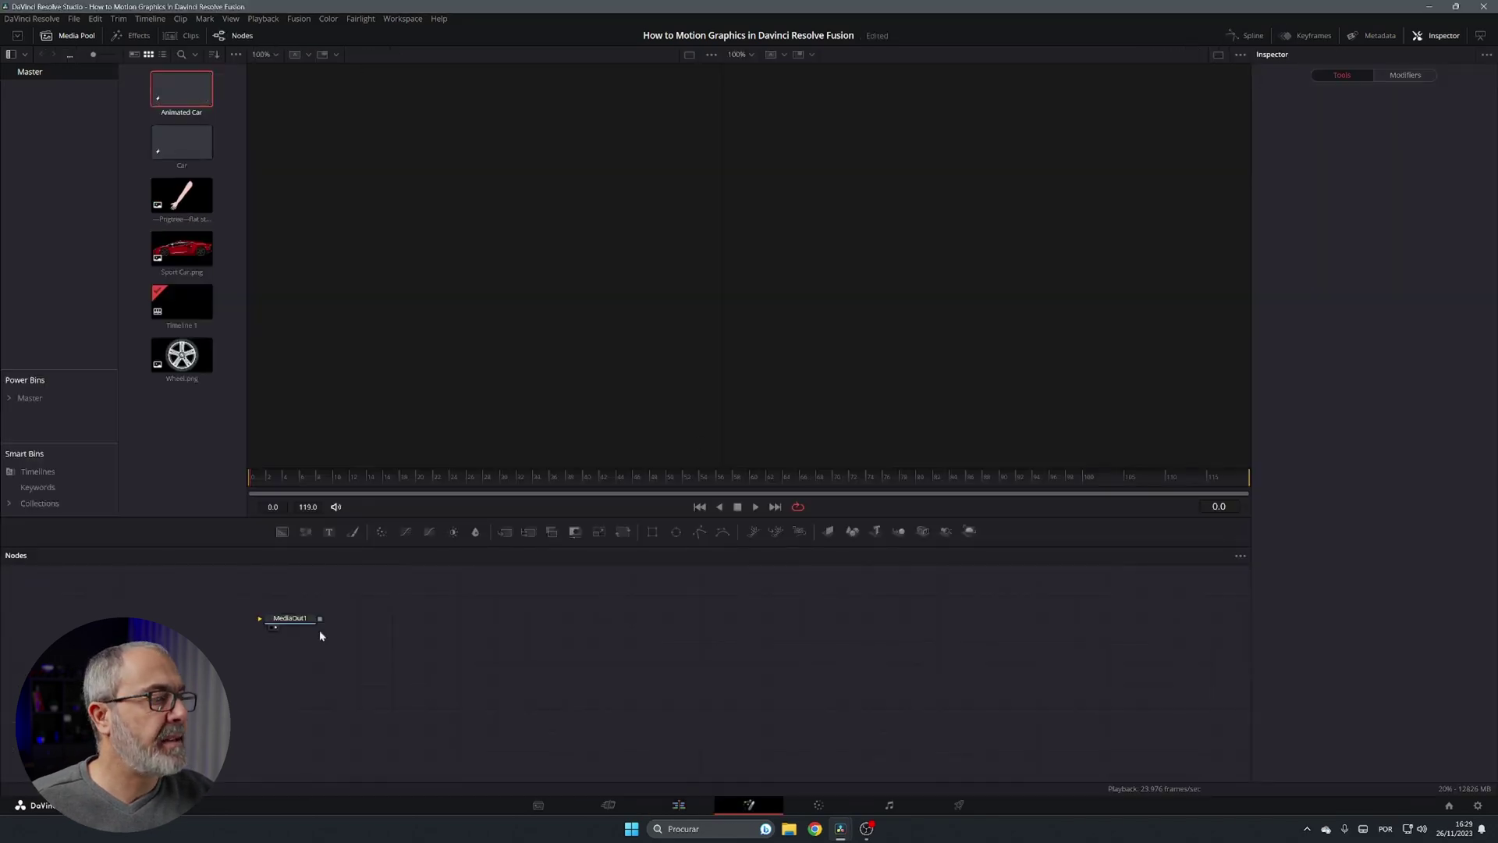
Step: Move MediaOut1 well away to make room, feed it from a new Background node, and rename that node "Sky"
drag(308, 623, 1037, 684)
click(1026, 713)
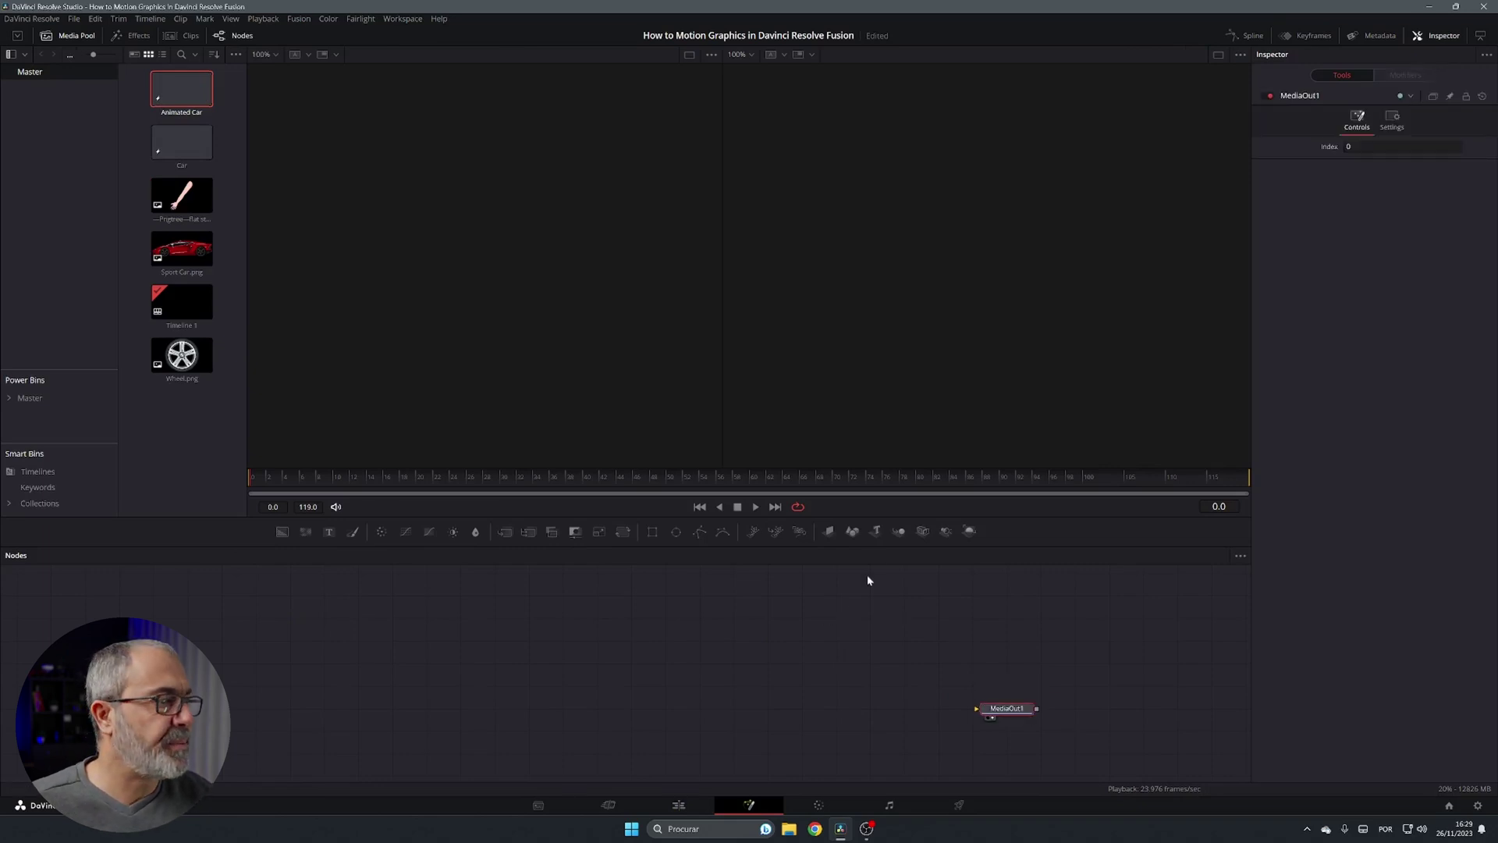
drag(284, 533, 1014, 710)
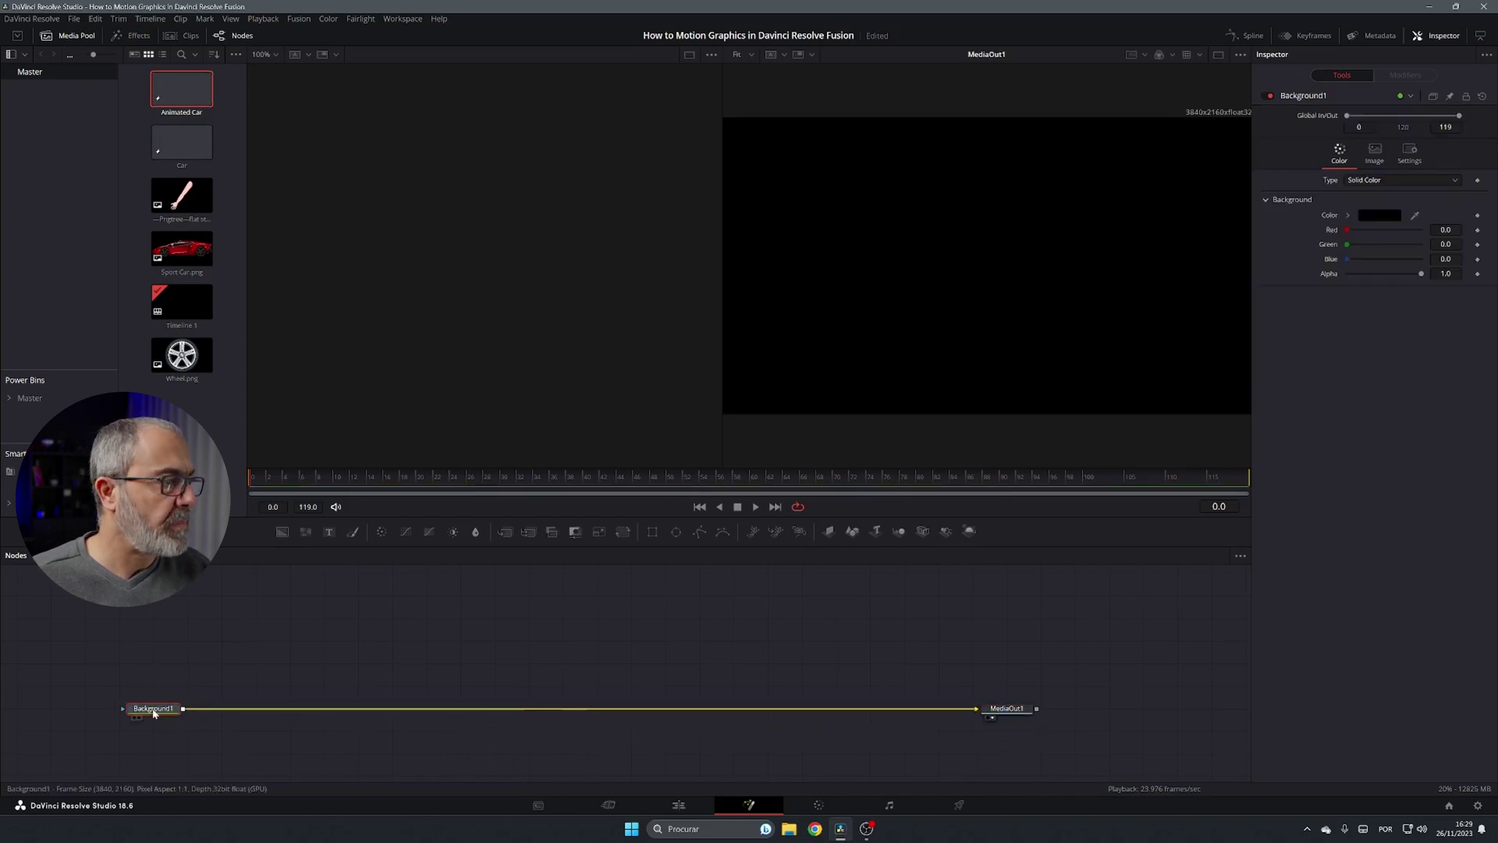
key(F2)
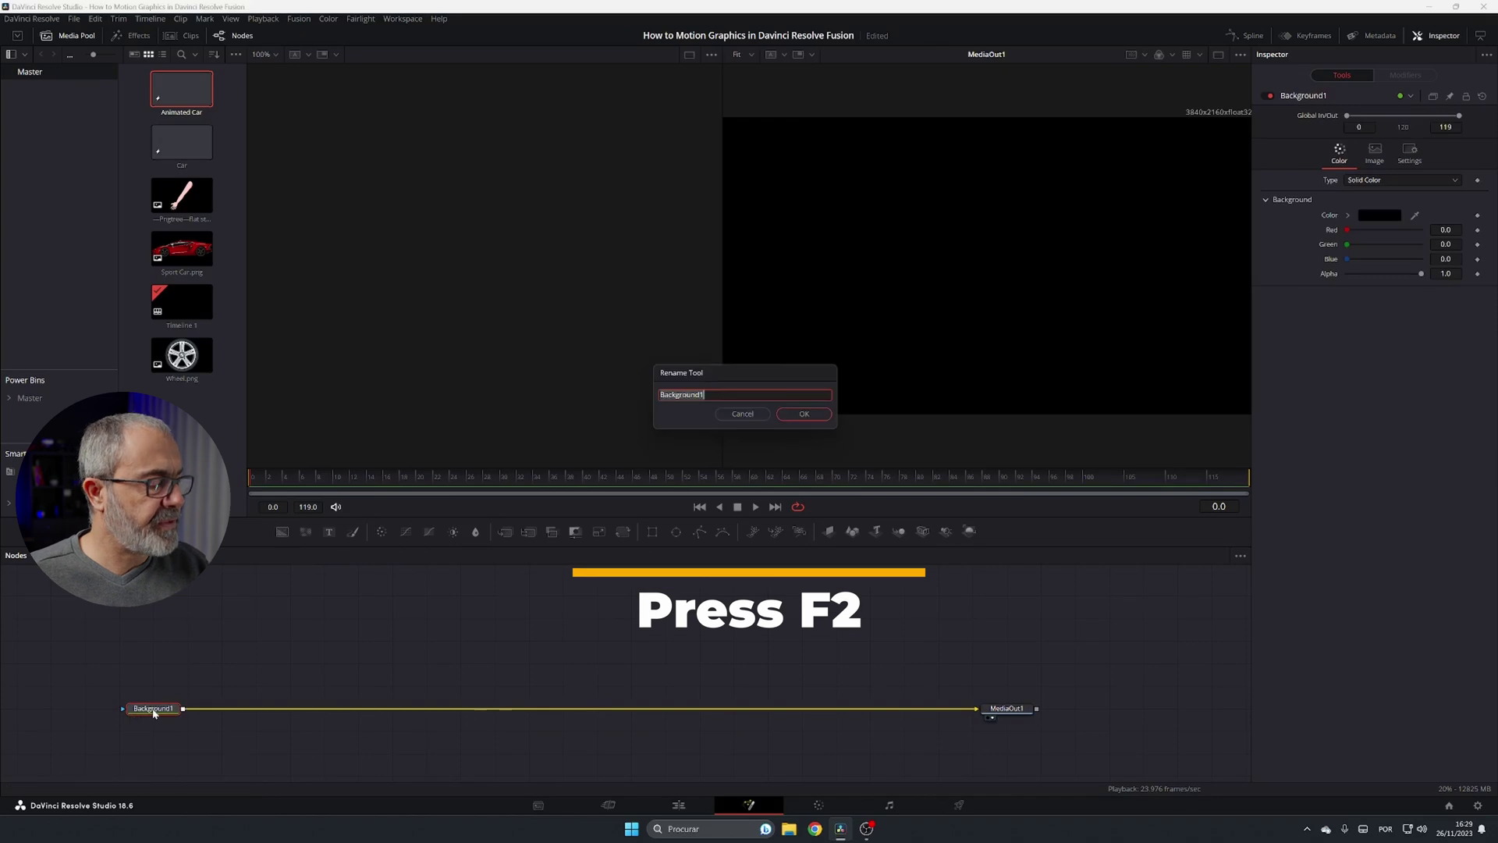
text(Sky)
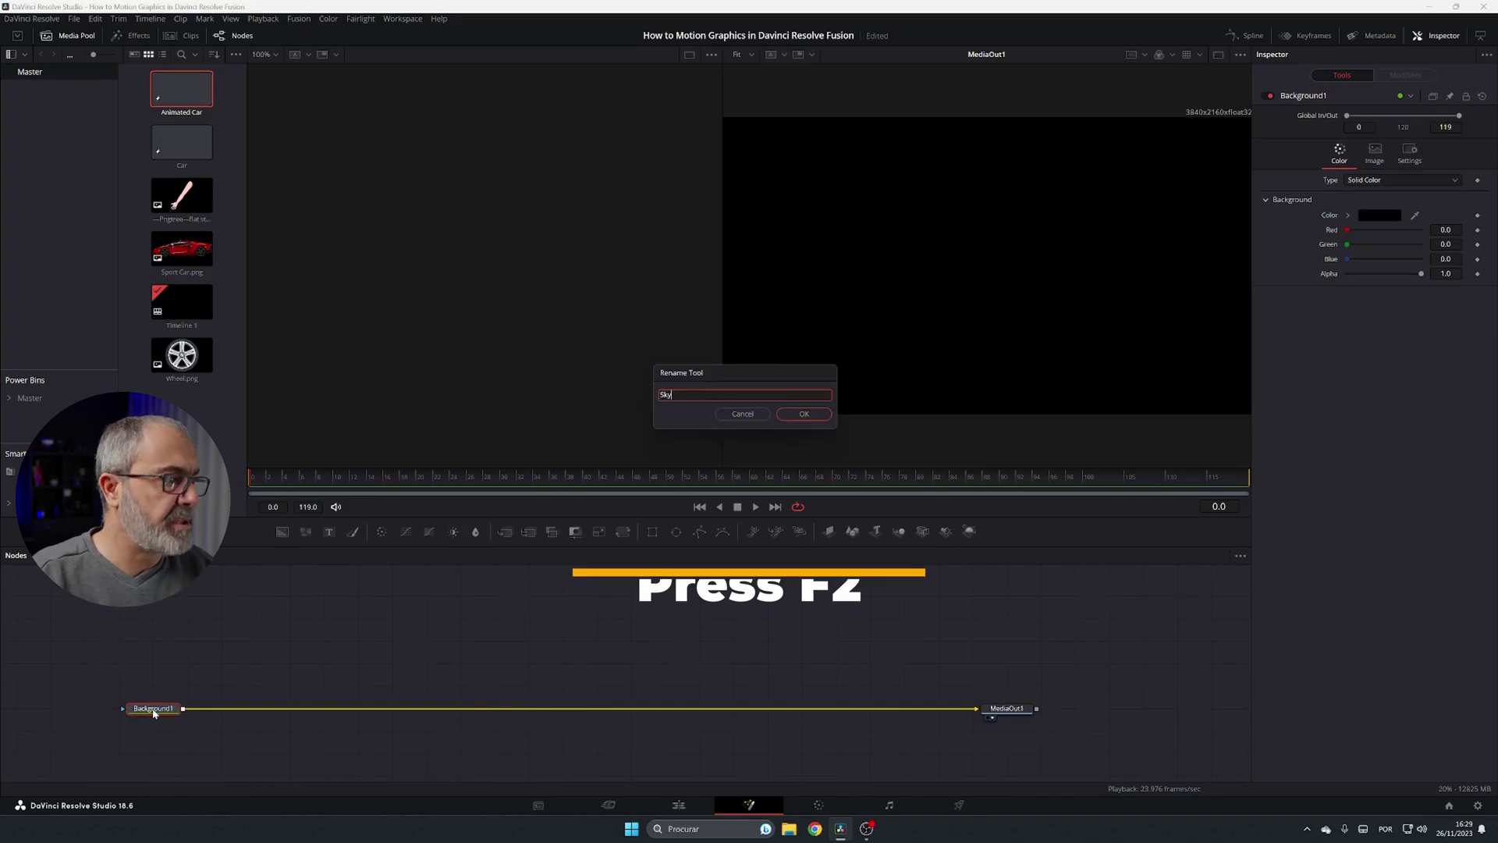
key(Return)
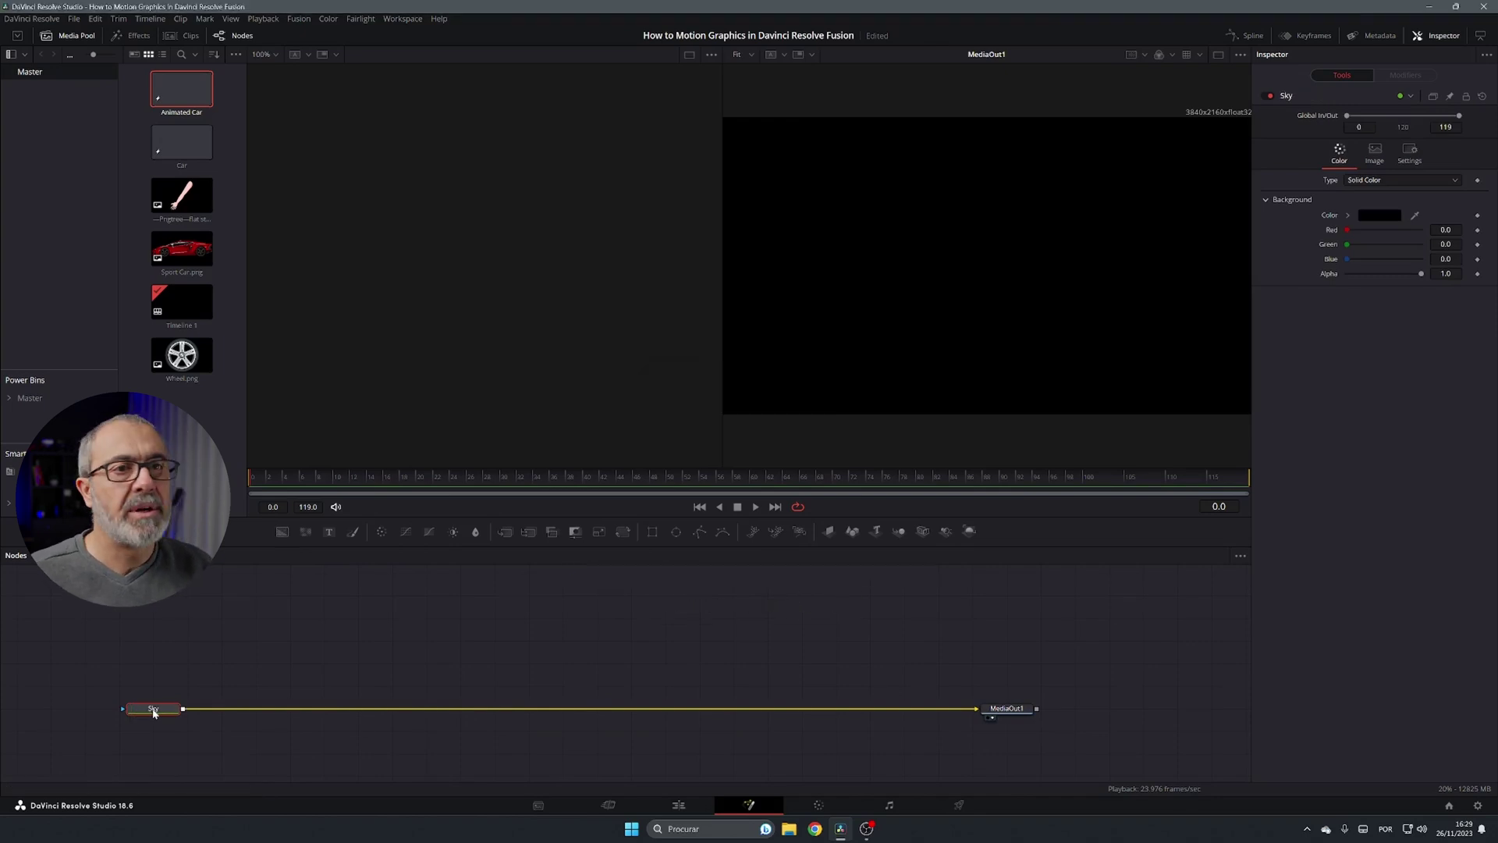
Step: Set the Sky background's solid color to bright blue, #0053ec
click(1379, 215)
click(785, 311)
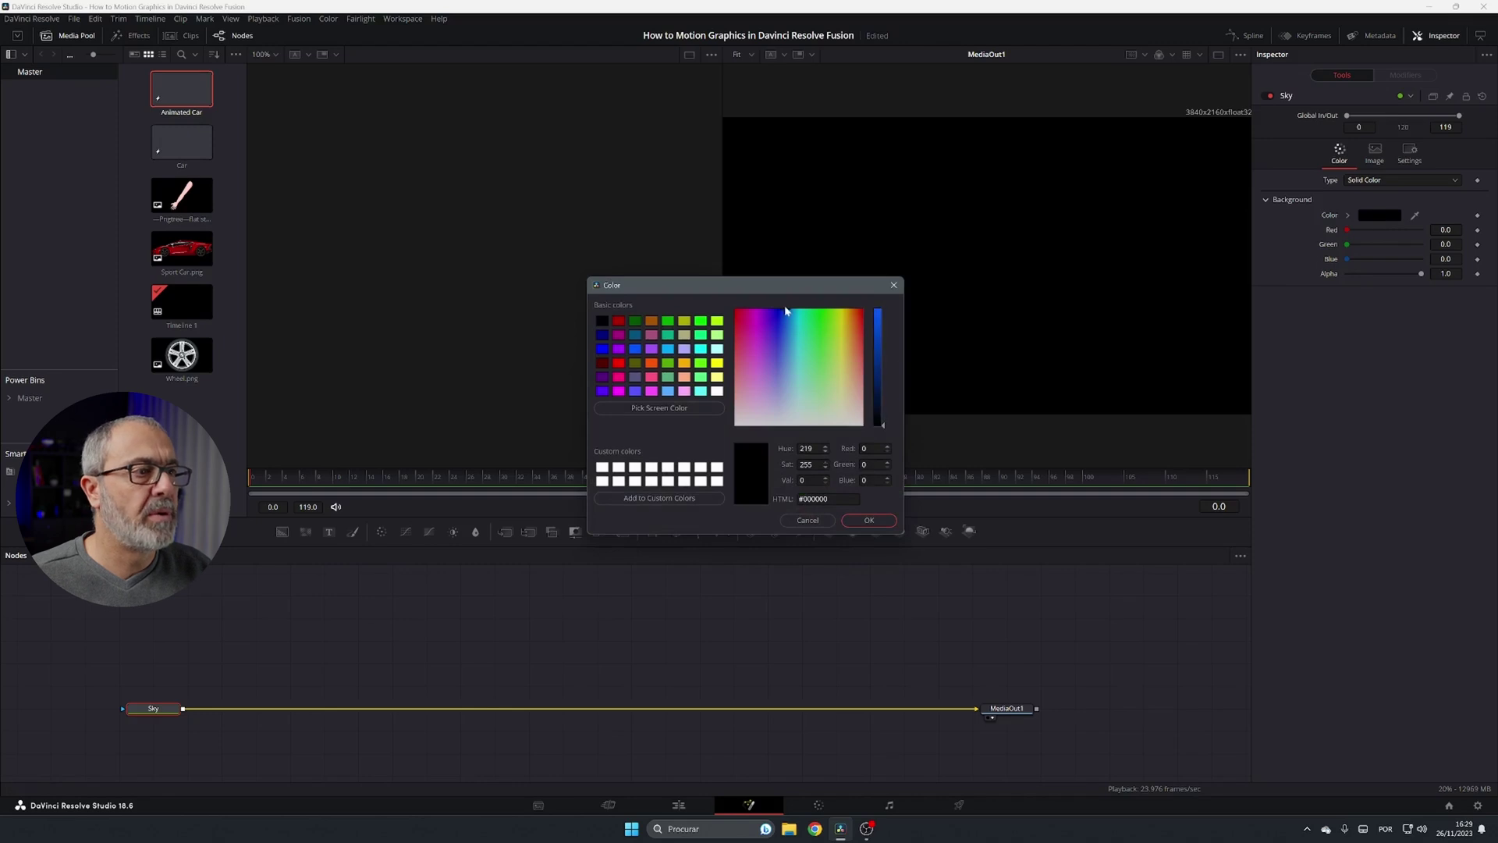
click(878, 325)
drag(879, 327, 879, 321)
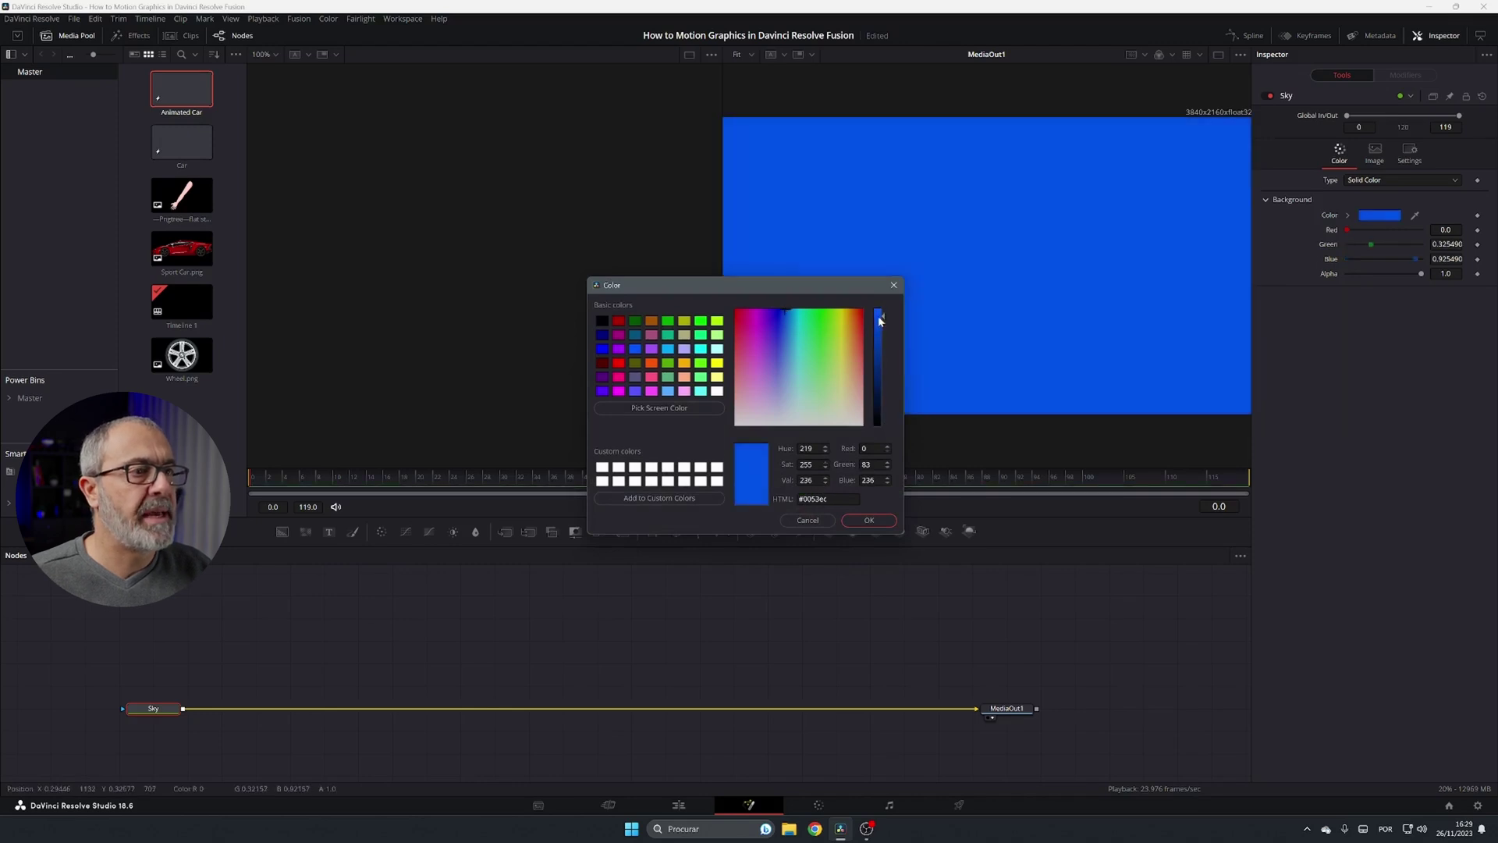
click(880, 519)
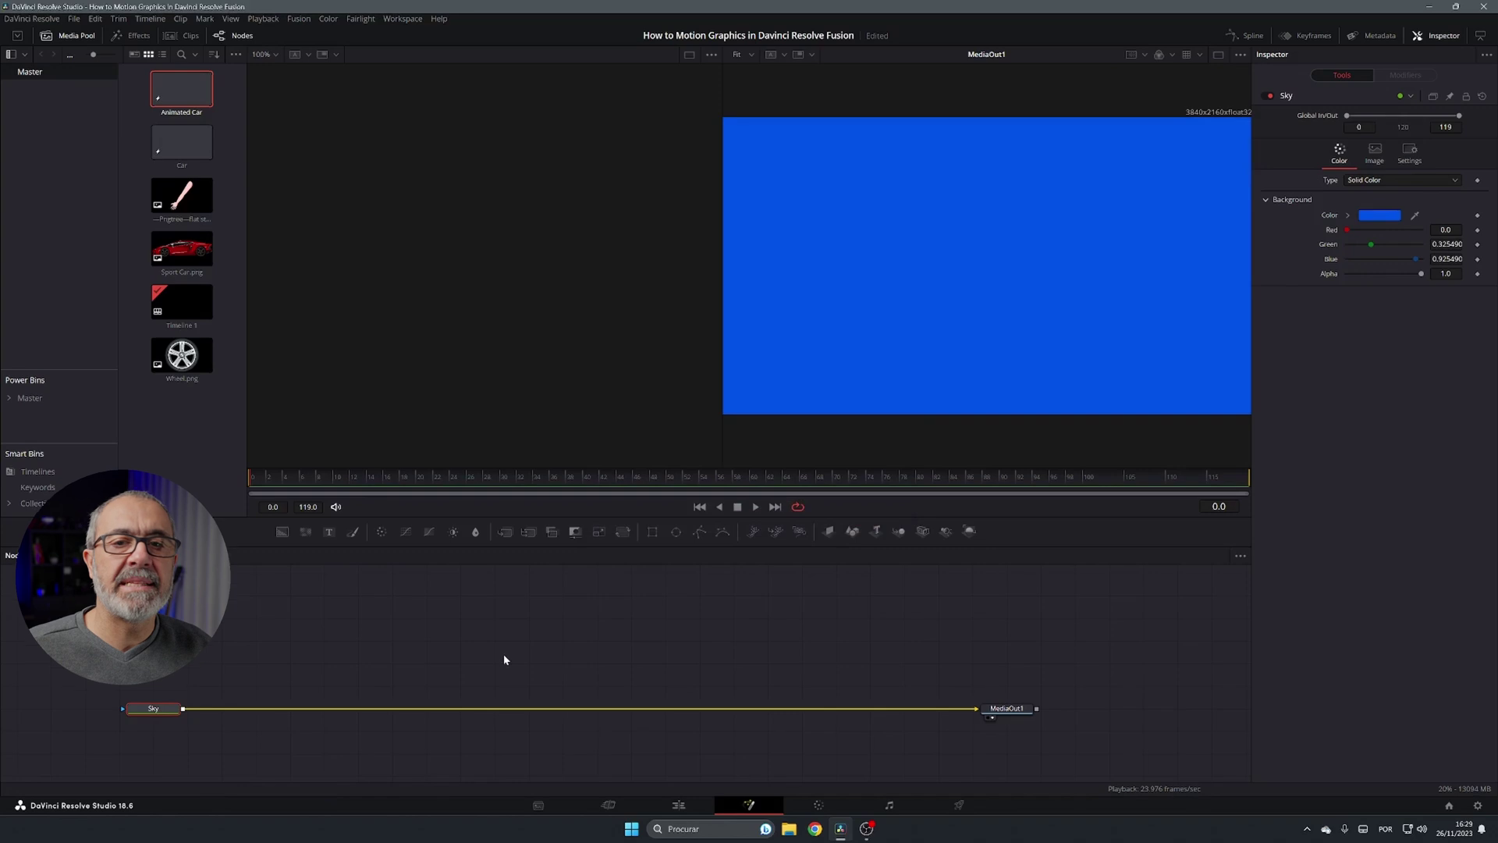
Step: Add a second Background node above the Sky connection and set its color to green, #189426
drag(282, 532, 263, 668)
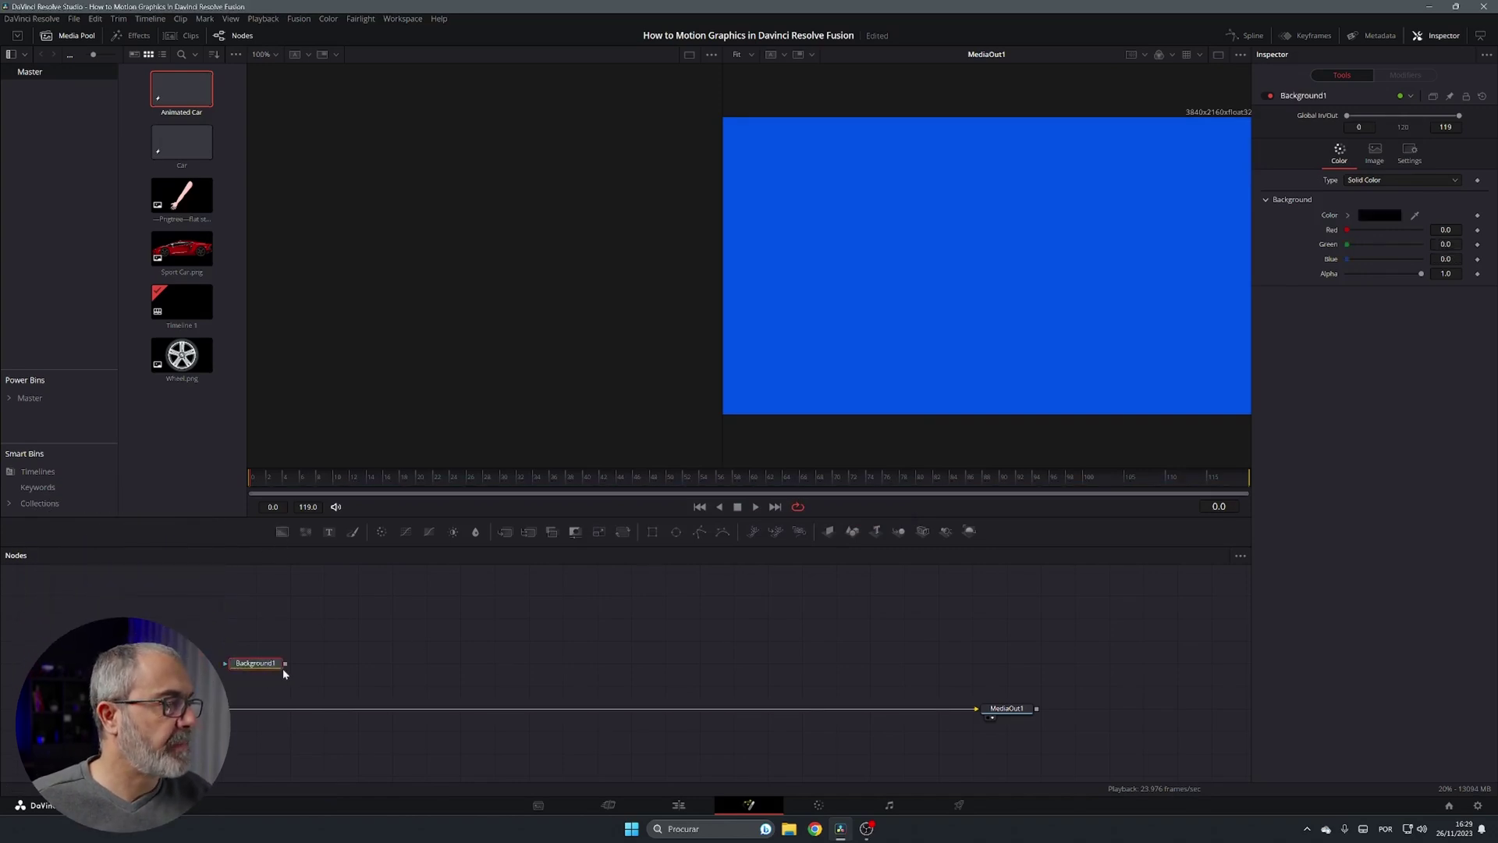
click(1385, 212)
drag(877, 358, 882, 361)
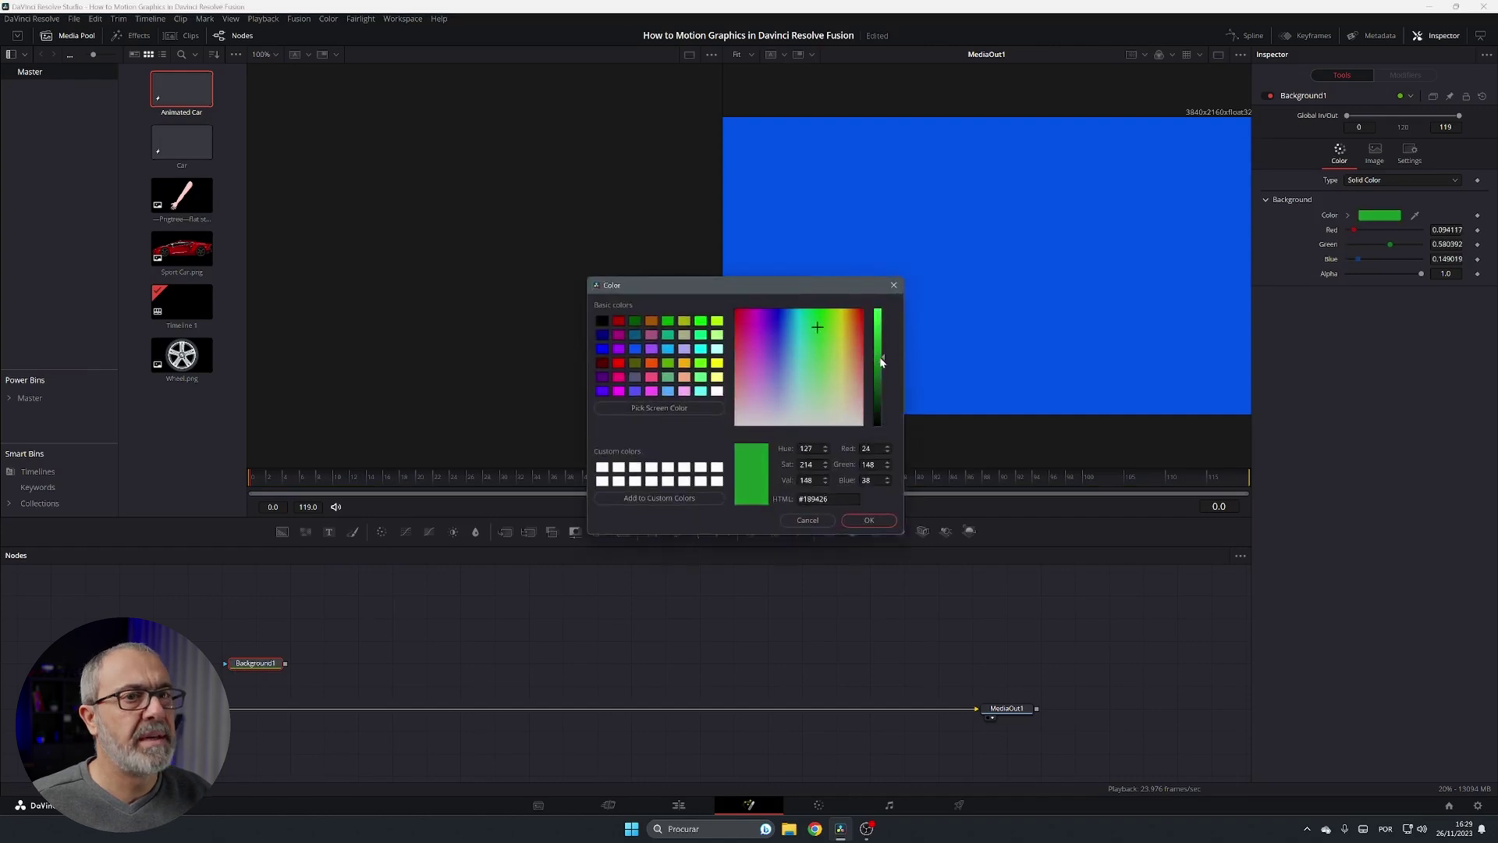
click(866, 519)
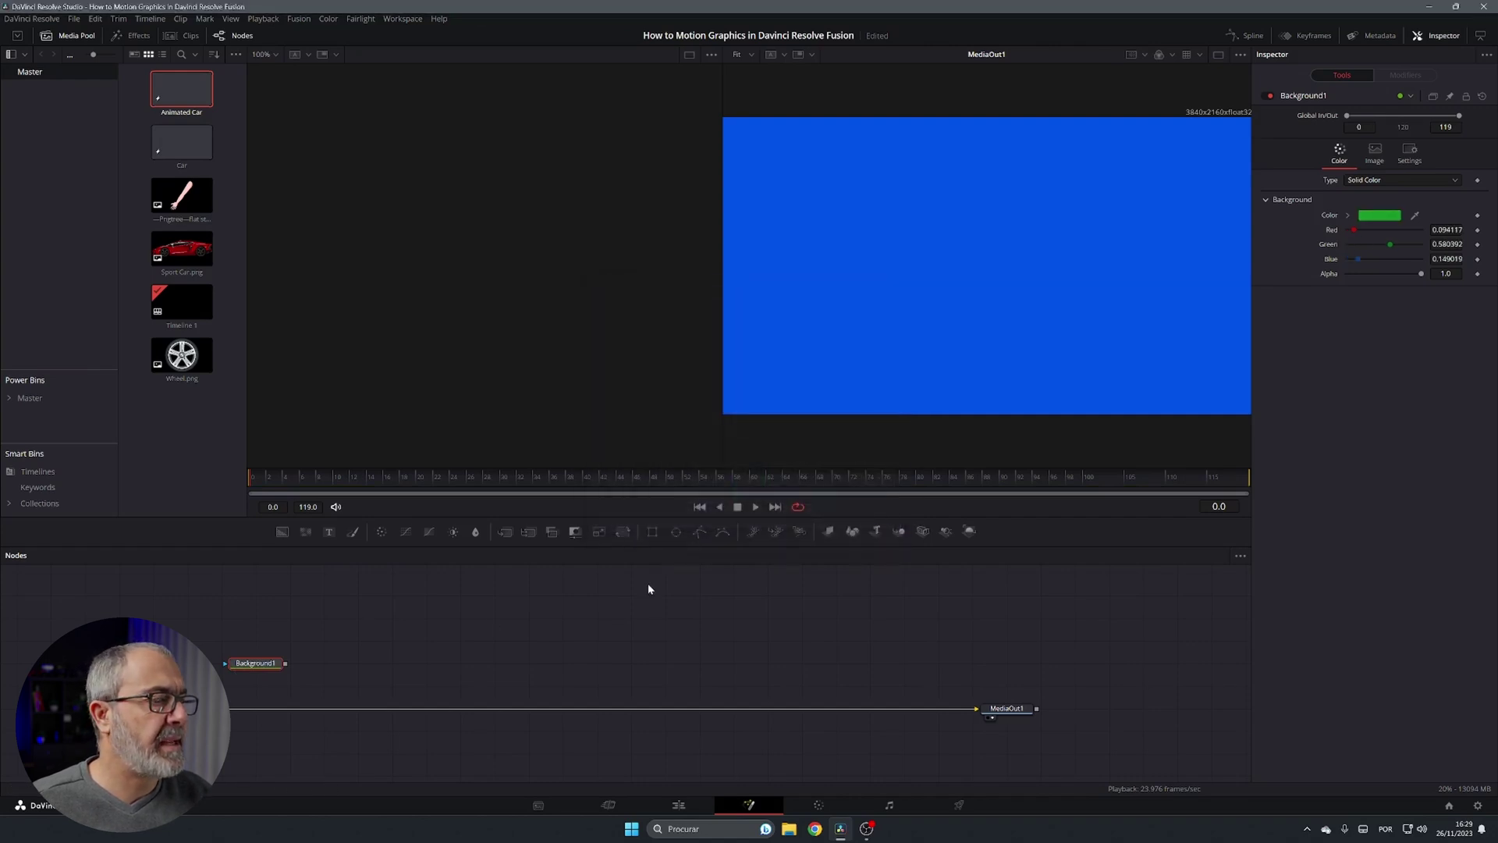
Step: Merge the green background over Sky with a Polygon mask attached, and rename the mask "Mountains"
drag(700, 532, 183, 708)
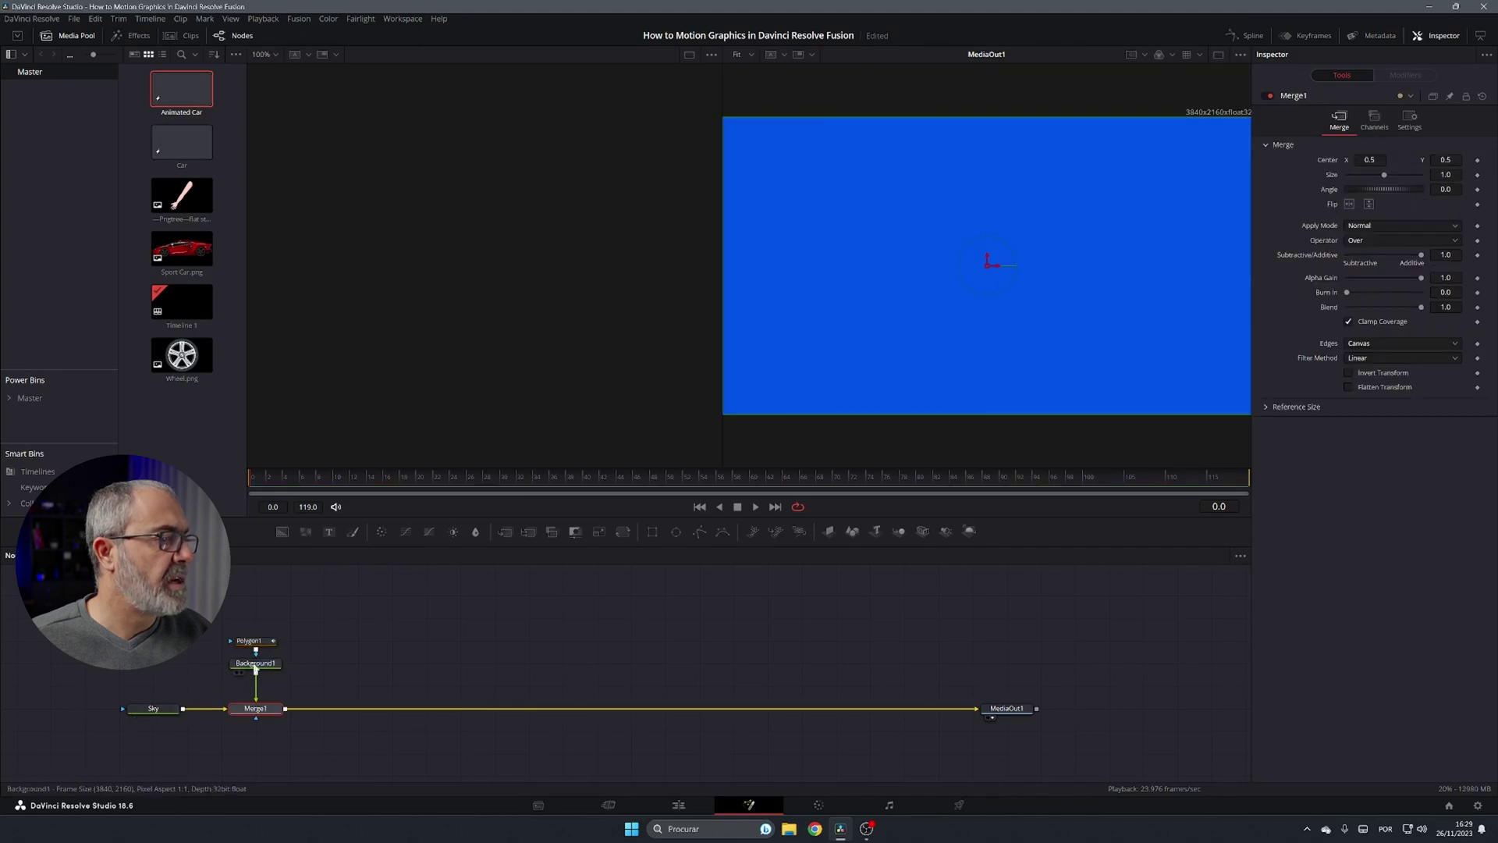
click(263, 643)
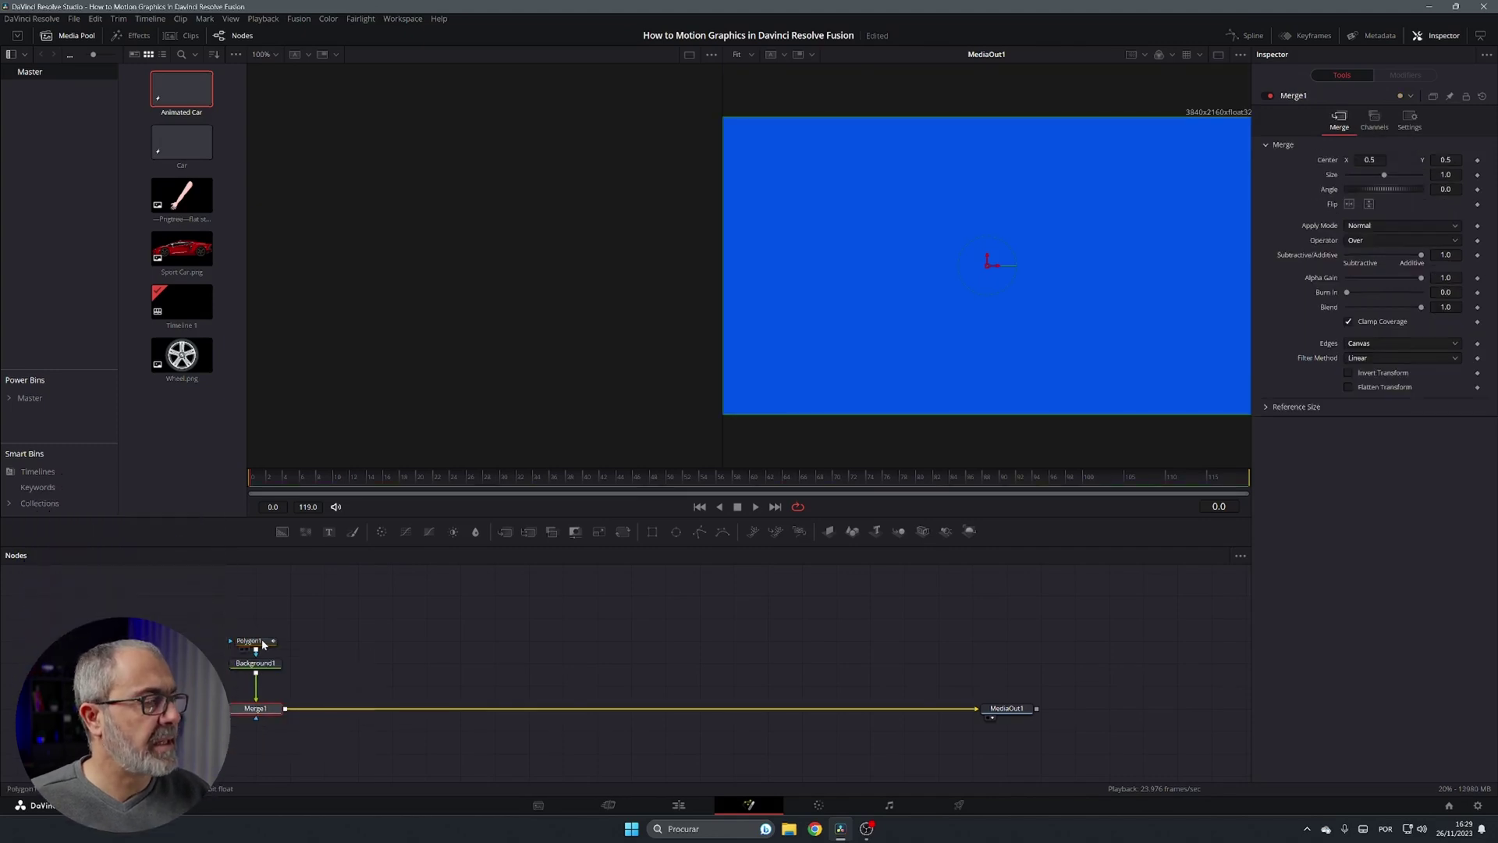
key(F2)
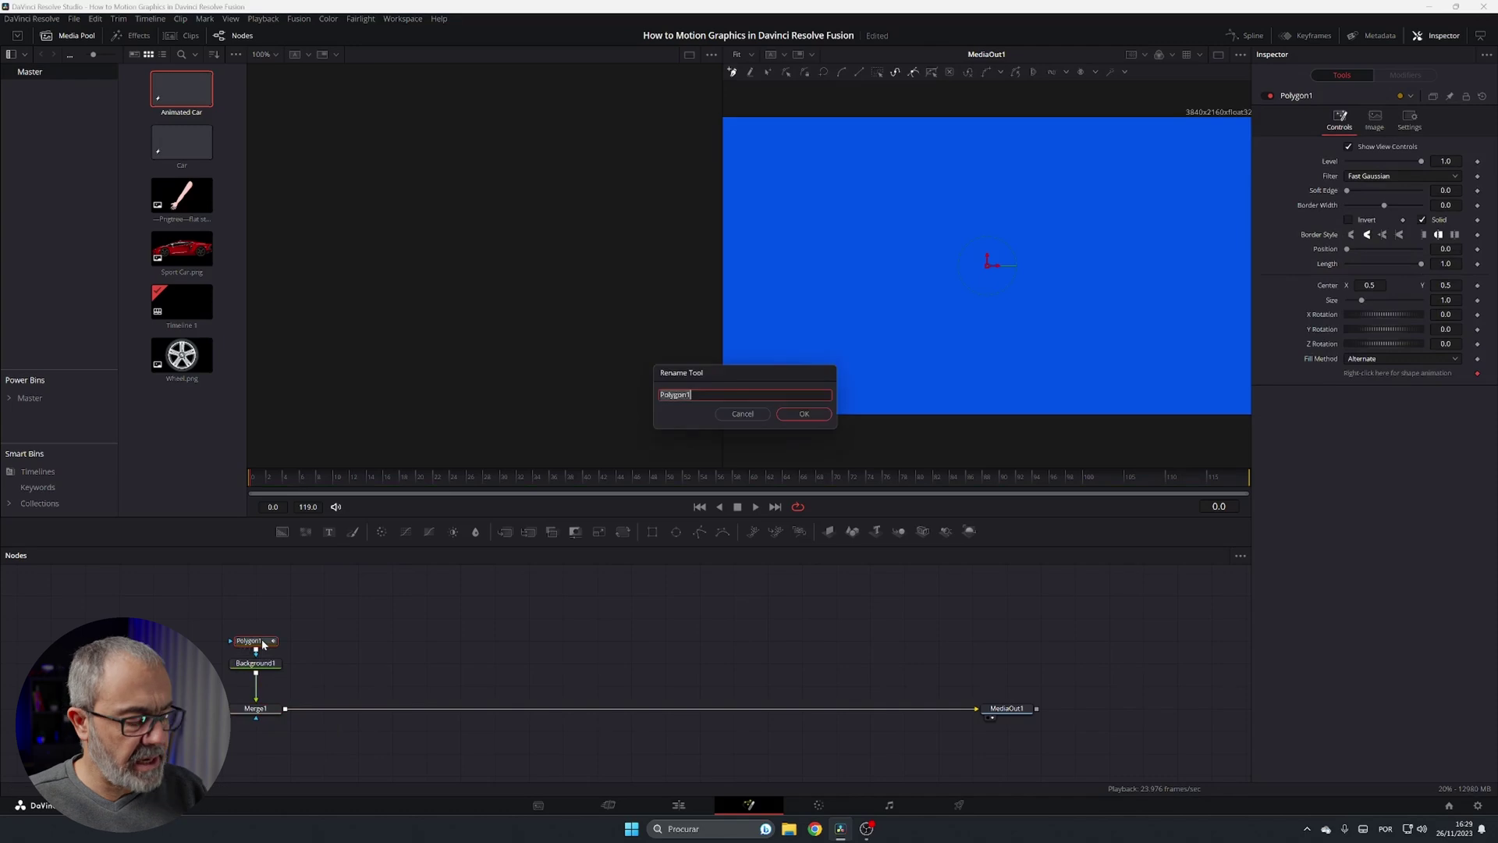
text(Mountains)
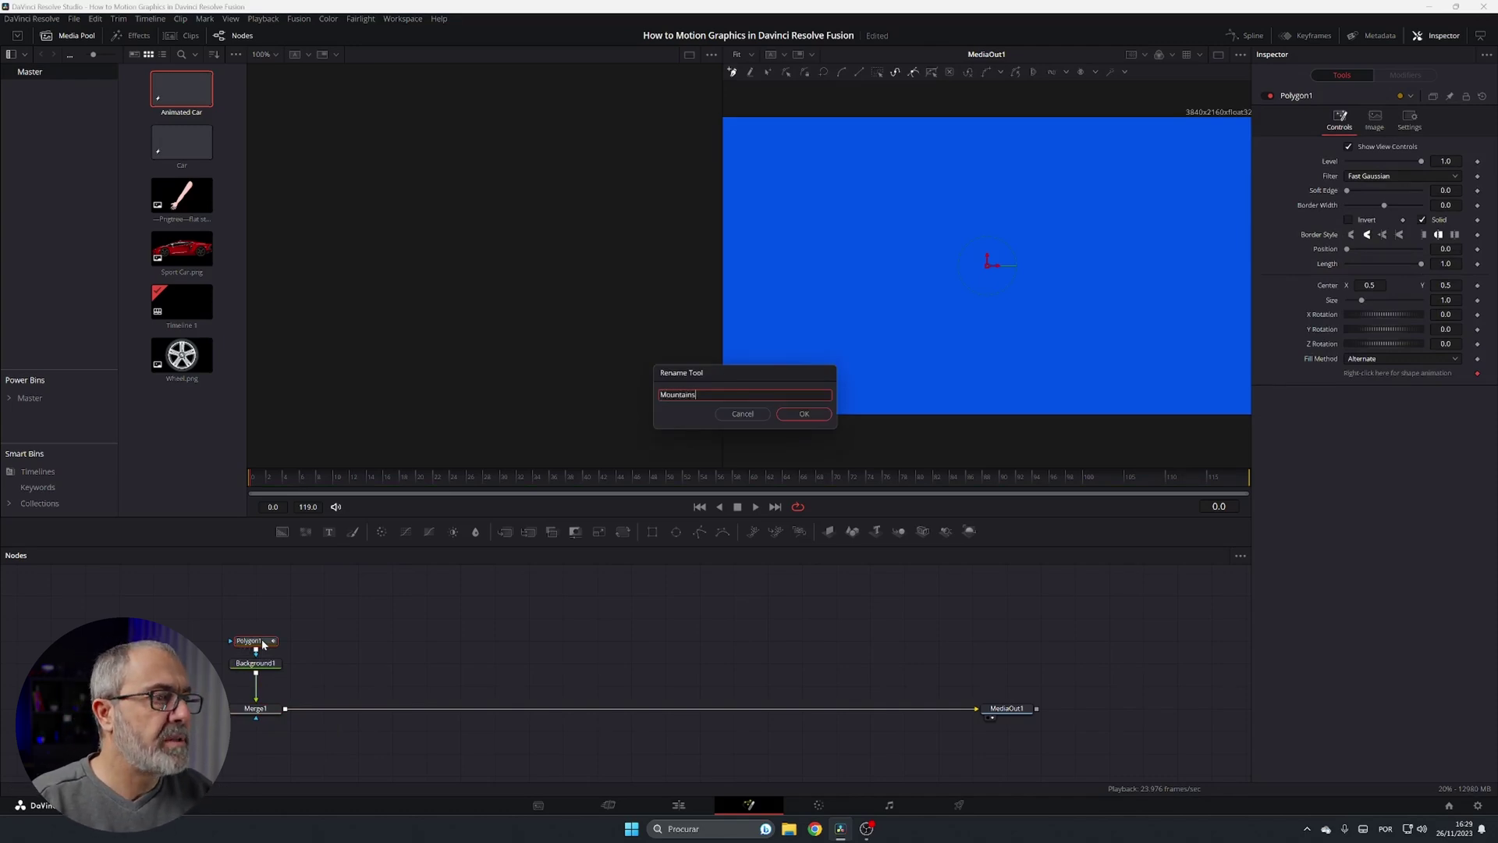
key(Return)
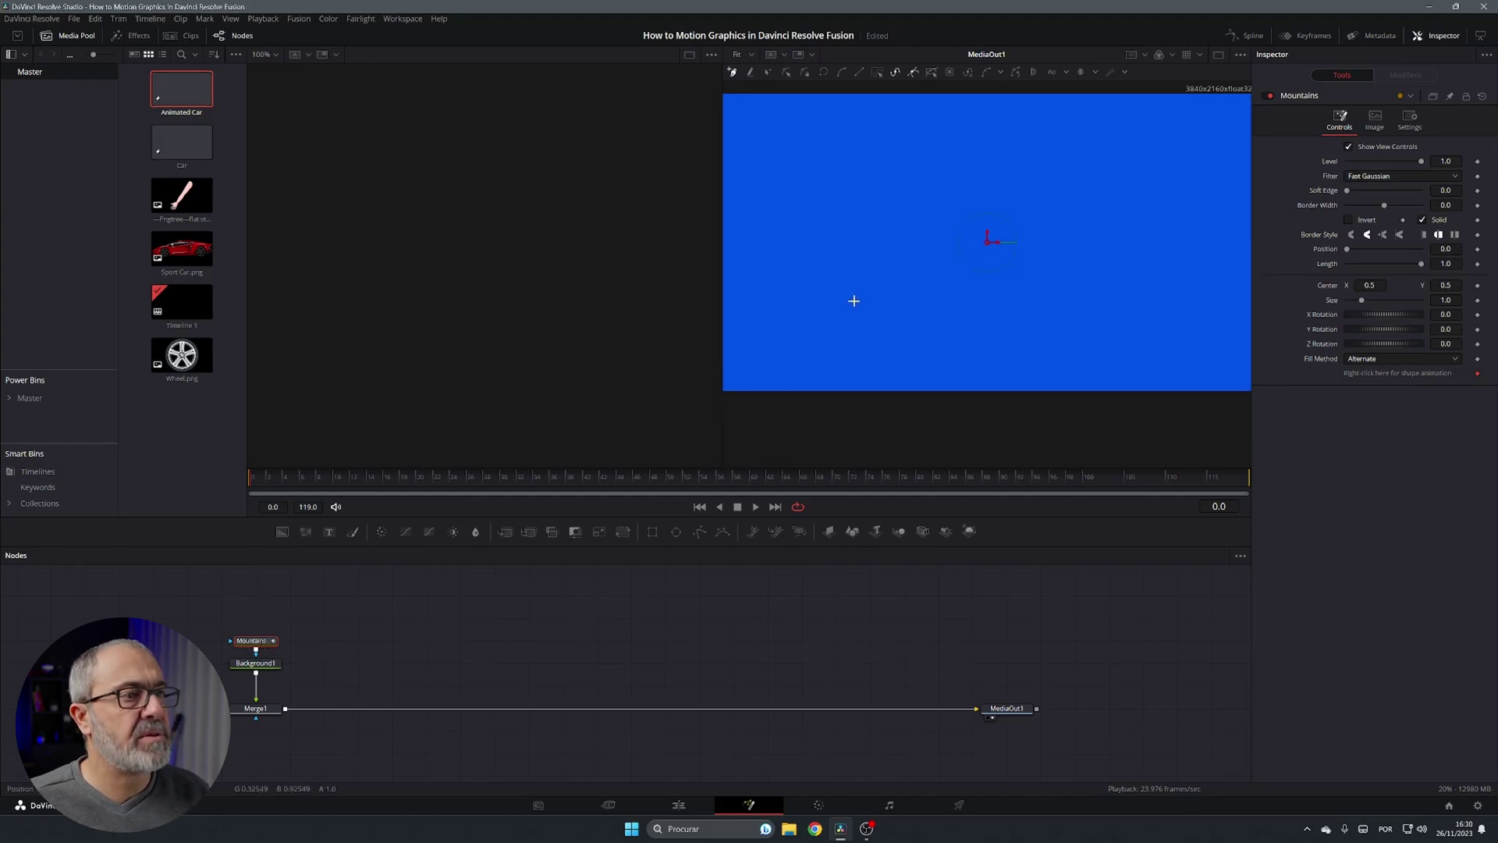
Step: Draw the Mountains mask as a closed outline with two peaks and a valley between, extending past the frame's sides and bottom
scroll(854, 299, down, 1)
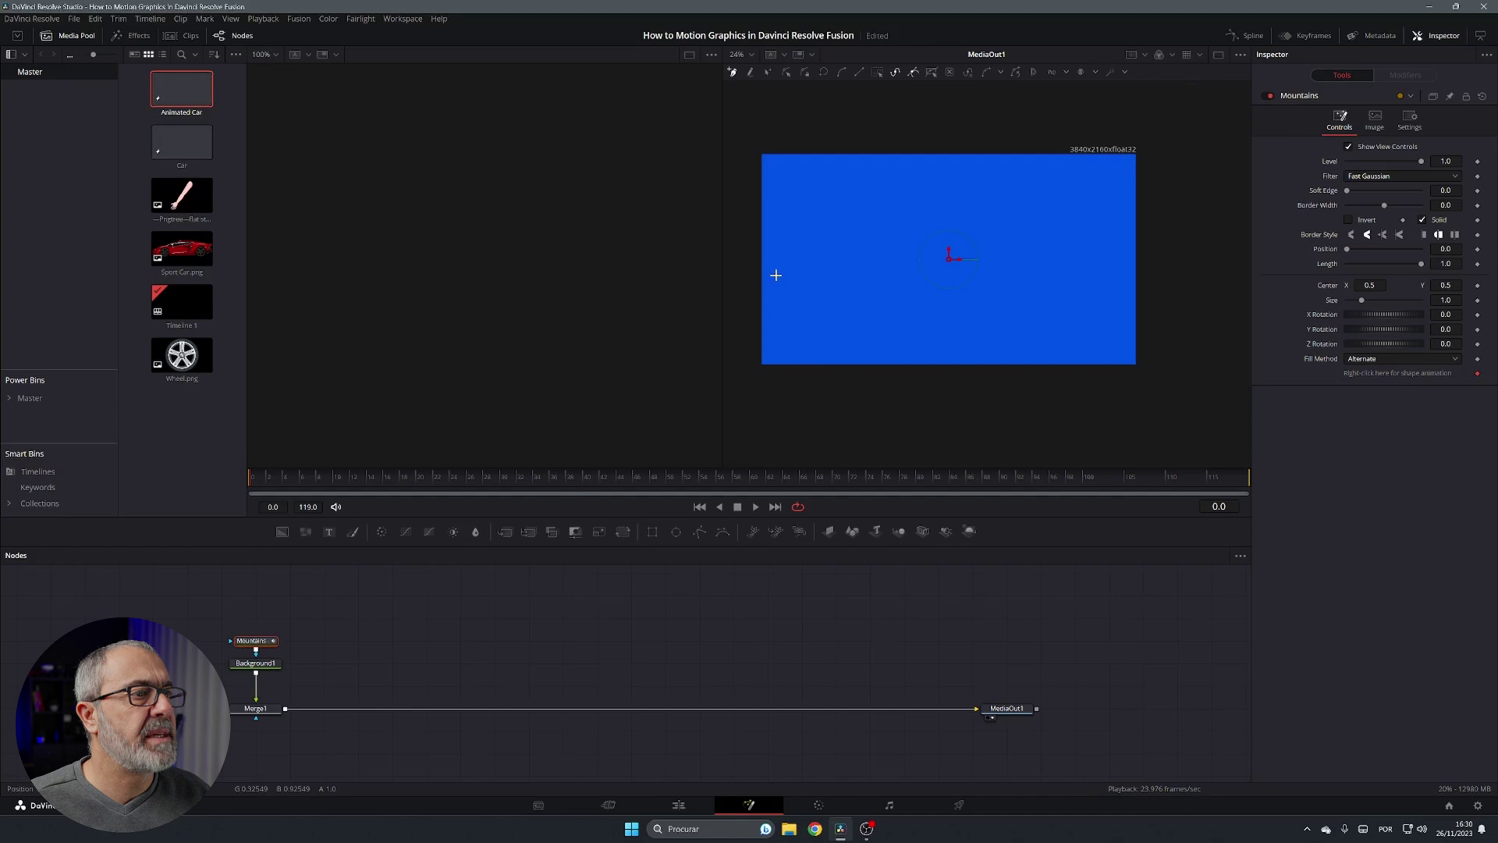
drag(770, 272, 809, 272)
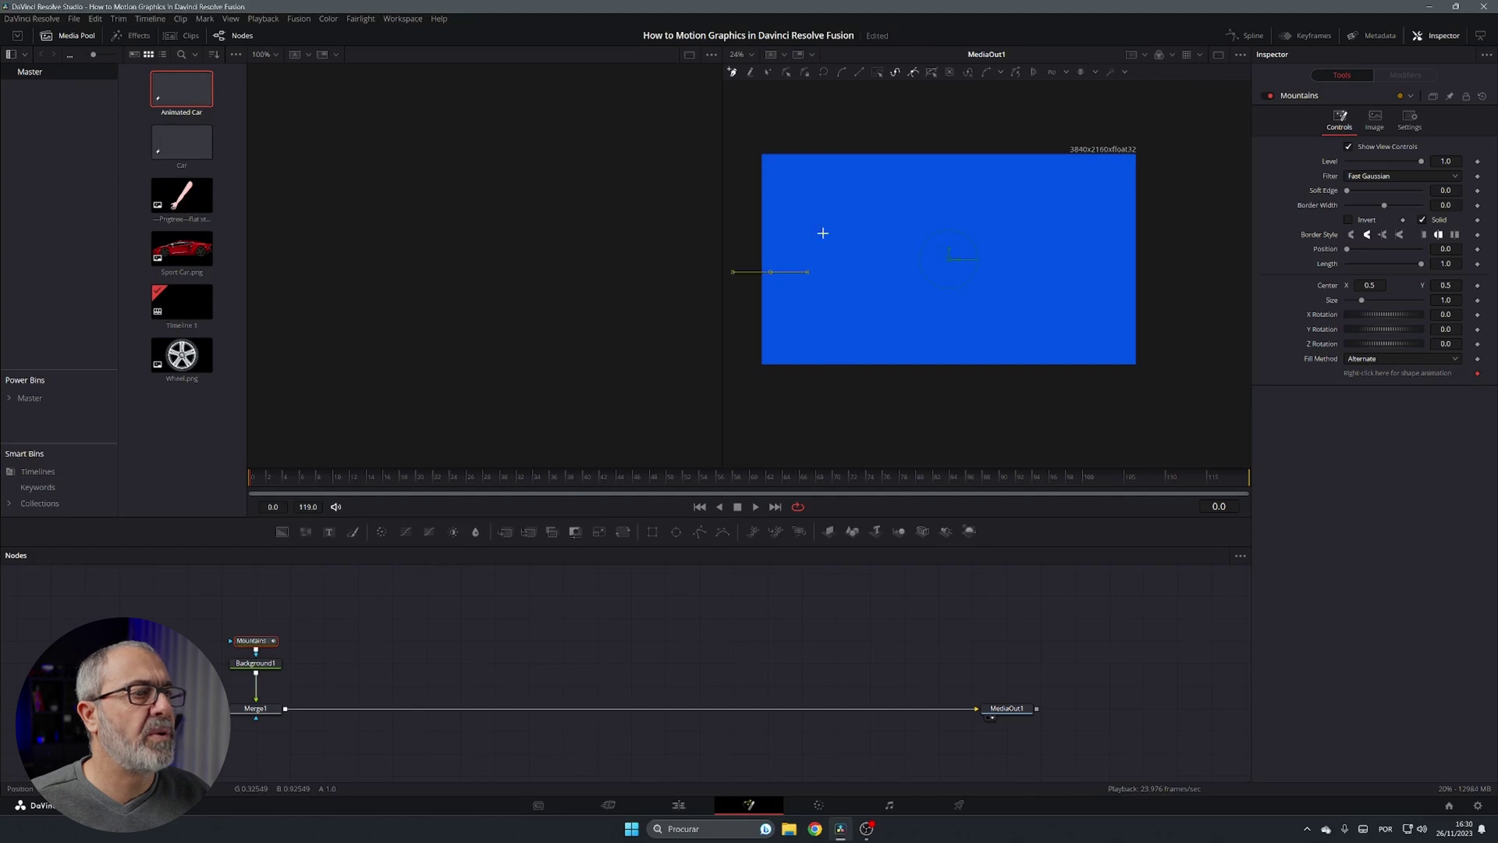
click(881, 189)
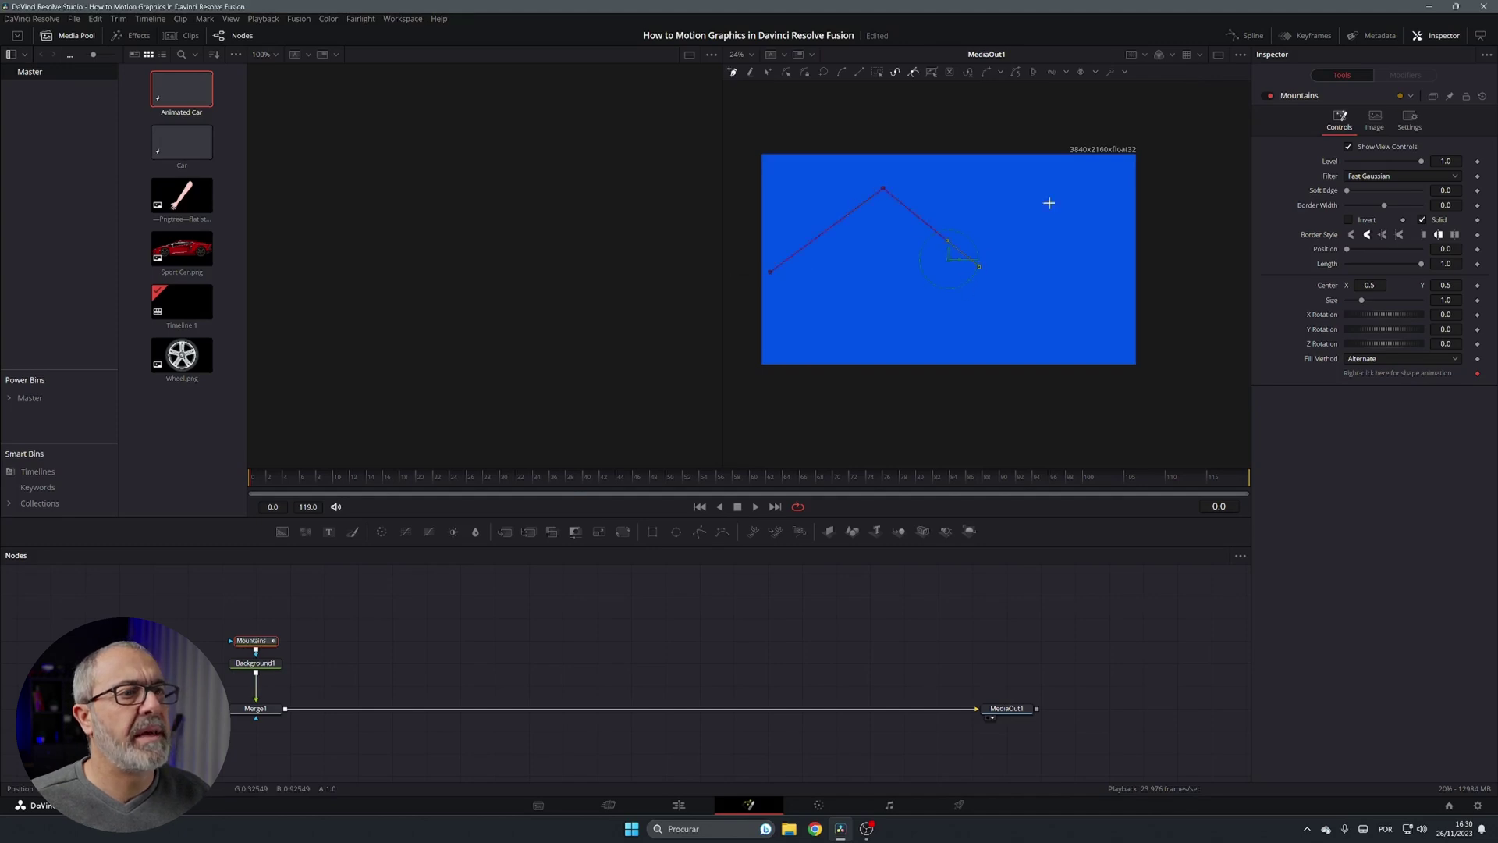
click(1061, 180)
click(1164, 263)
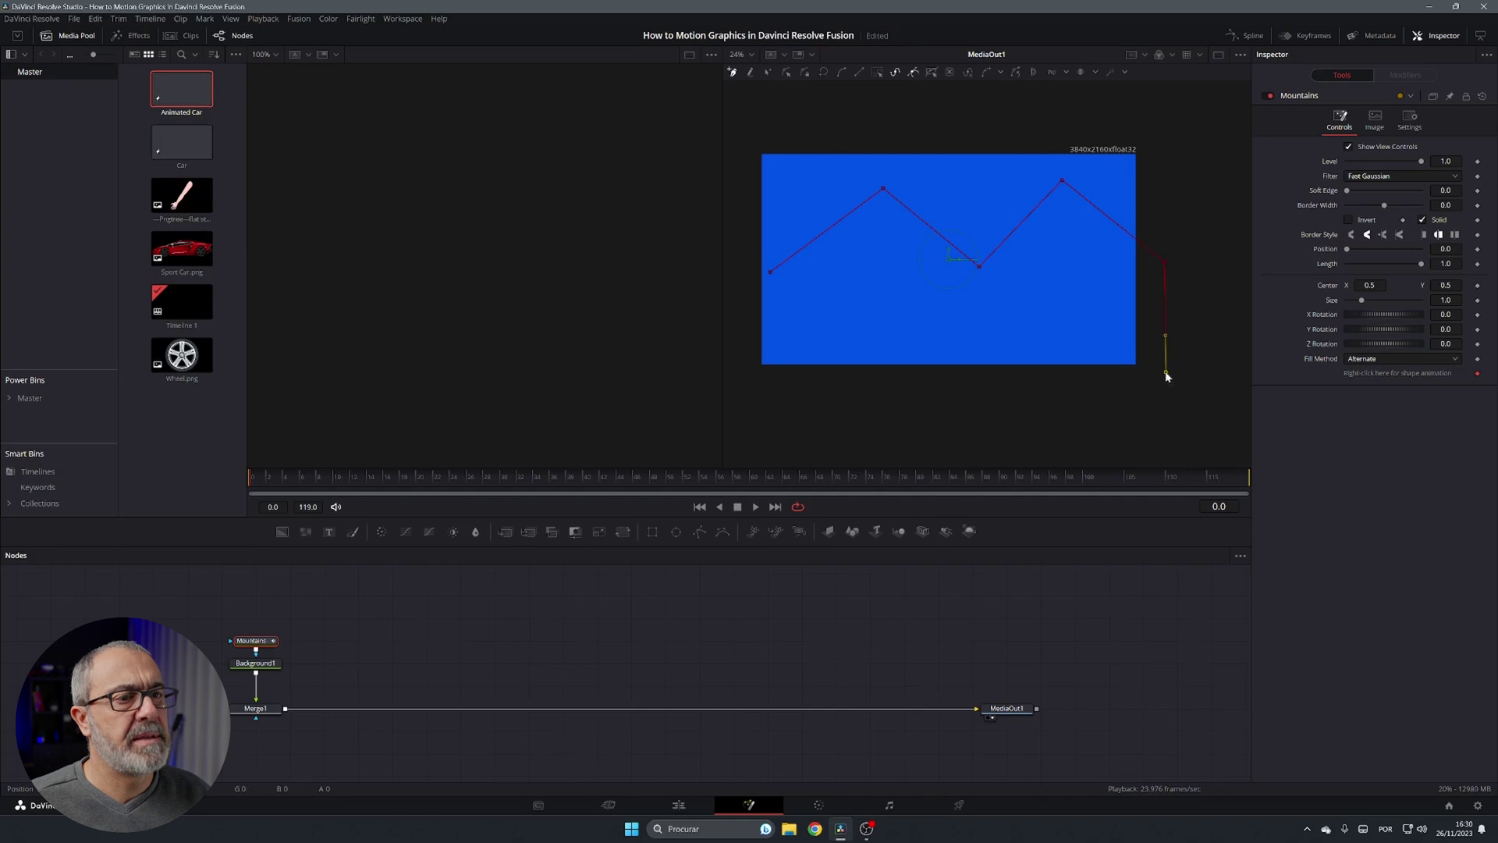
click(1158, 408)
drag(791, 421, 725, 372)
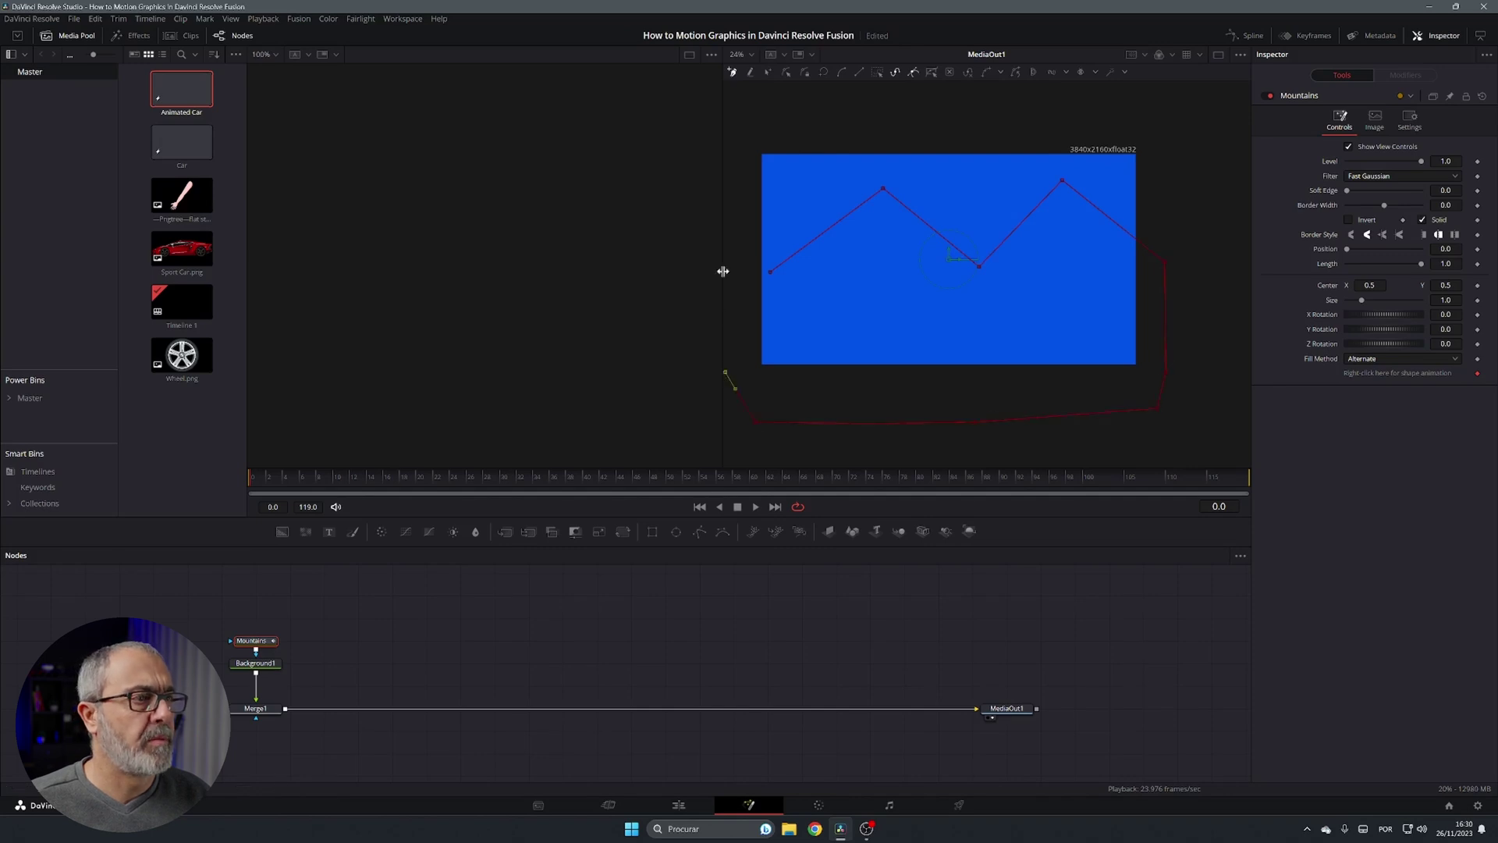
click(770, 272)
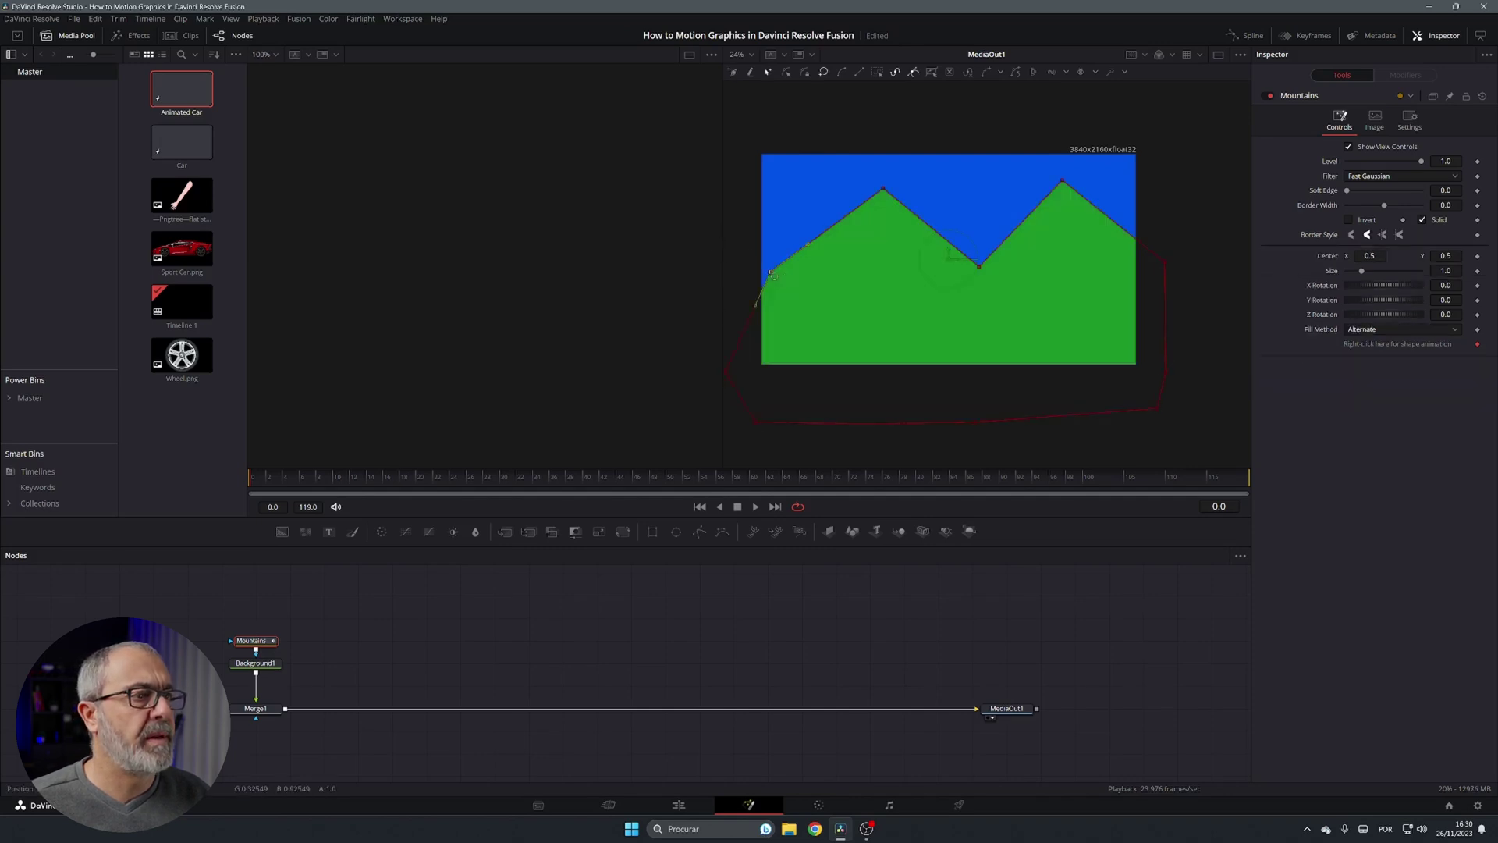
drag(754, 305, 722, 241)
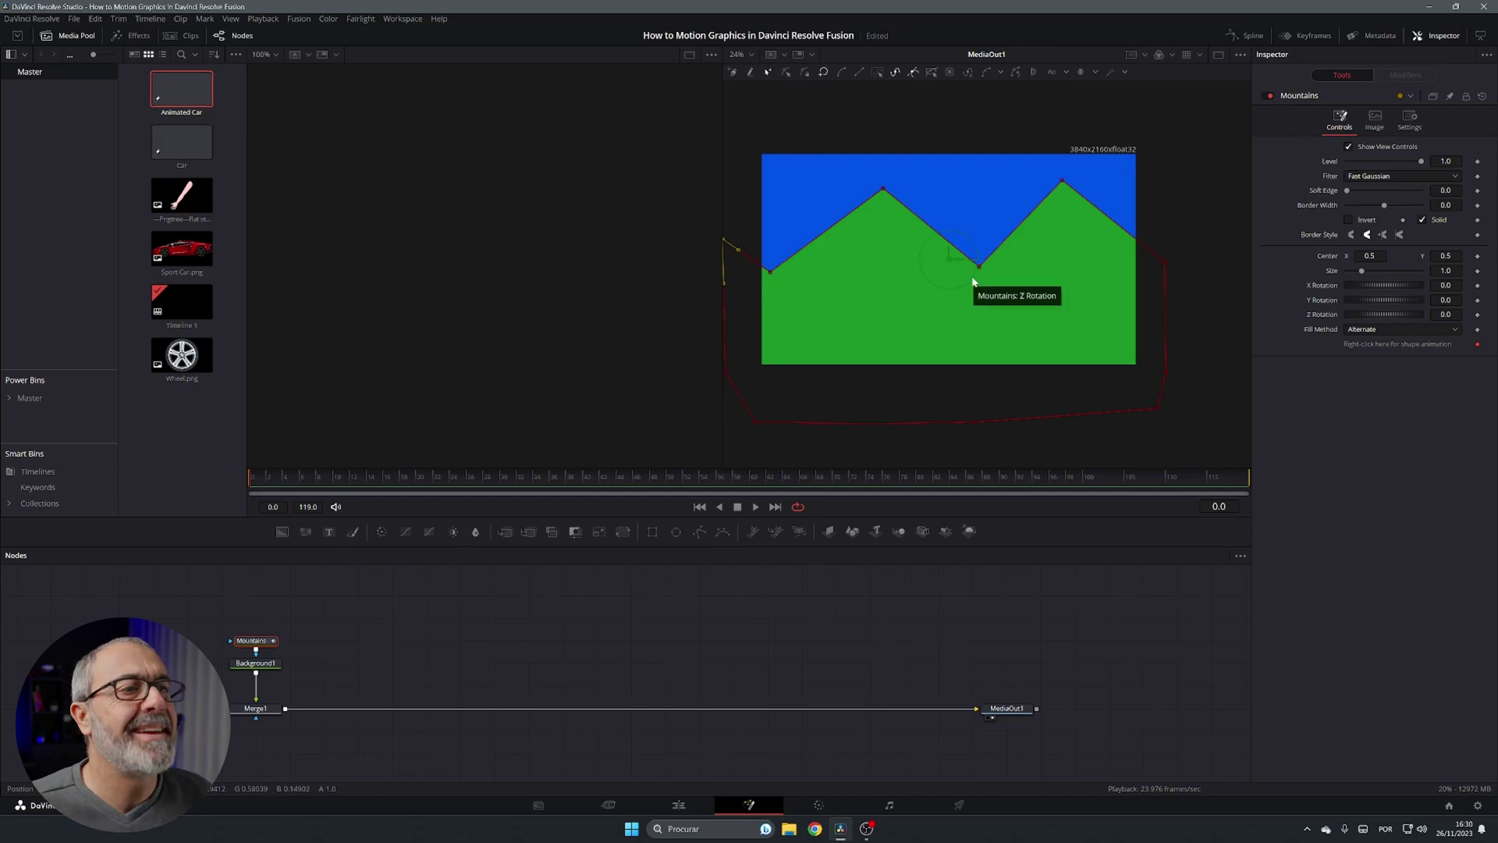
Step: Smooth the Mountains mask's two peaks, the valley and the left low point into rounded curves using their Bézier handles
click(884, 189)
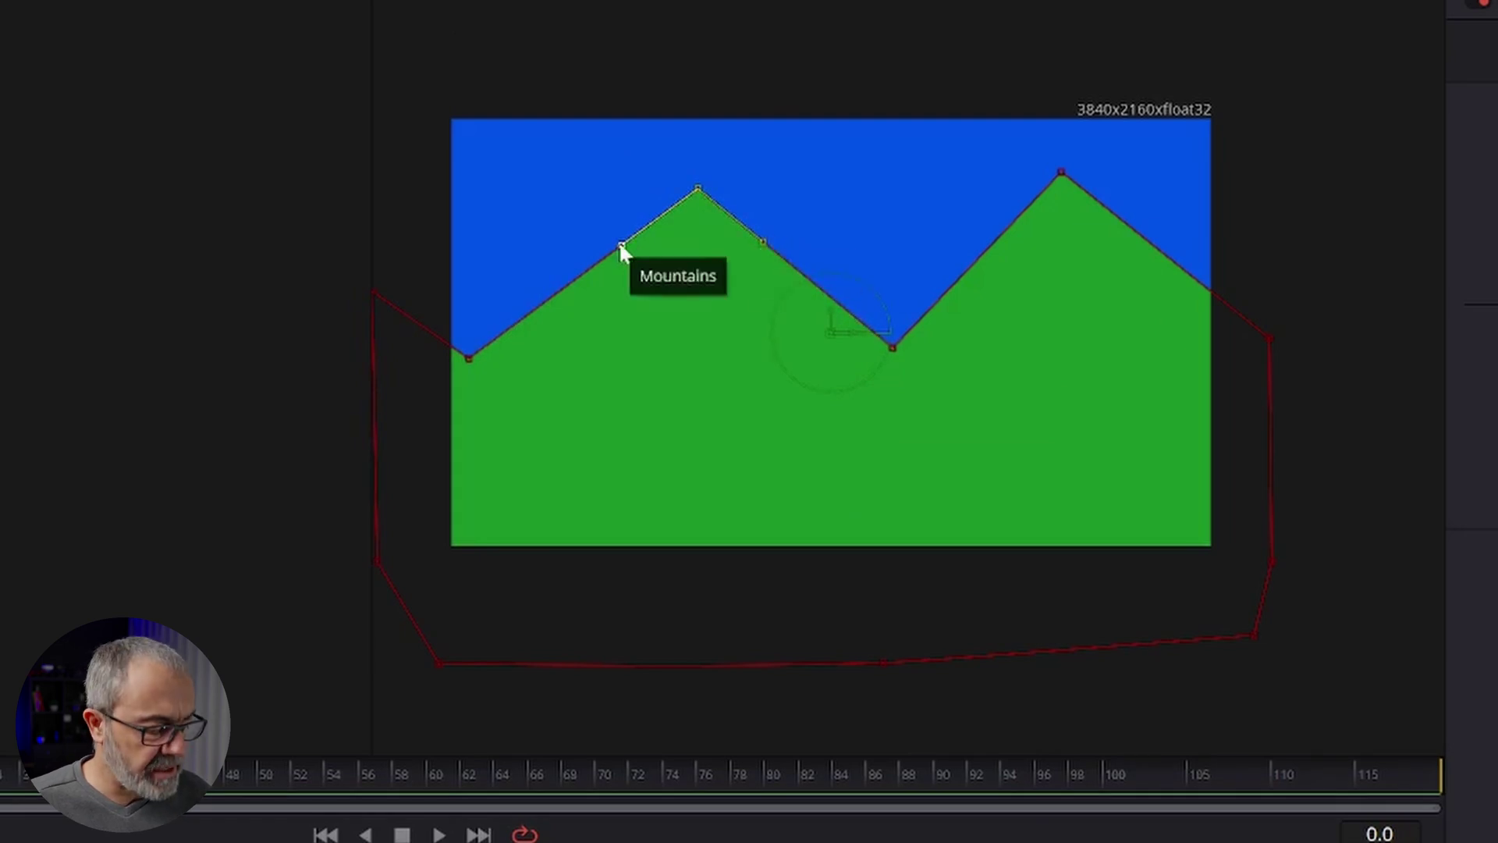
drag(622, 248, 662, 184)
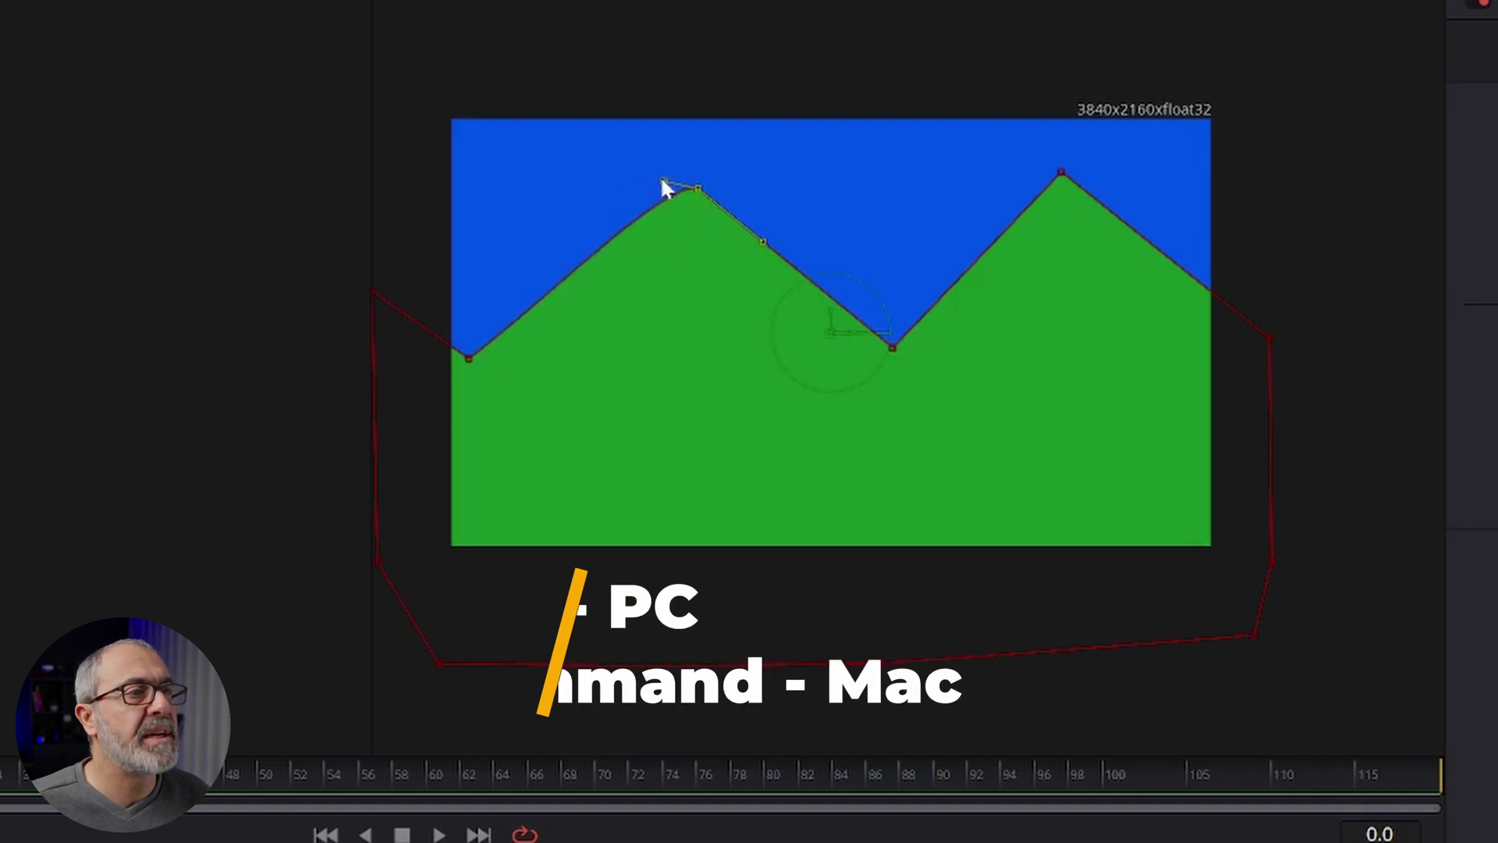
drag(762, 242, 750, 188)
click(891, 347)
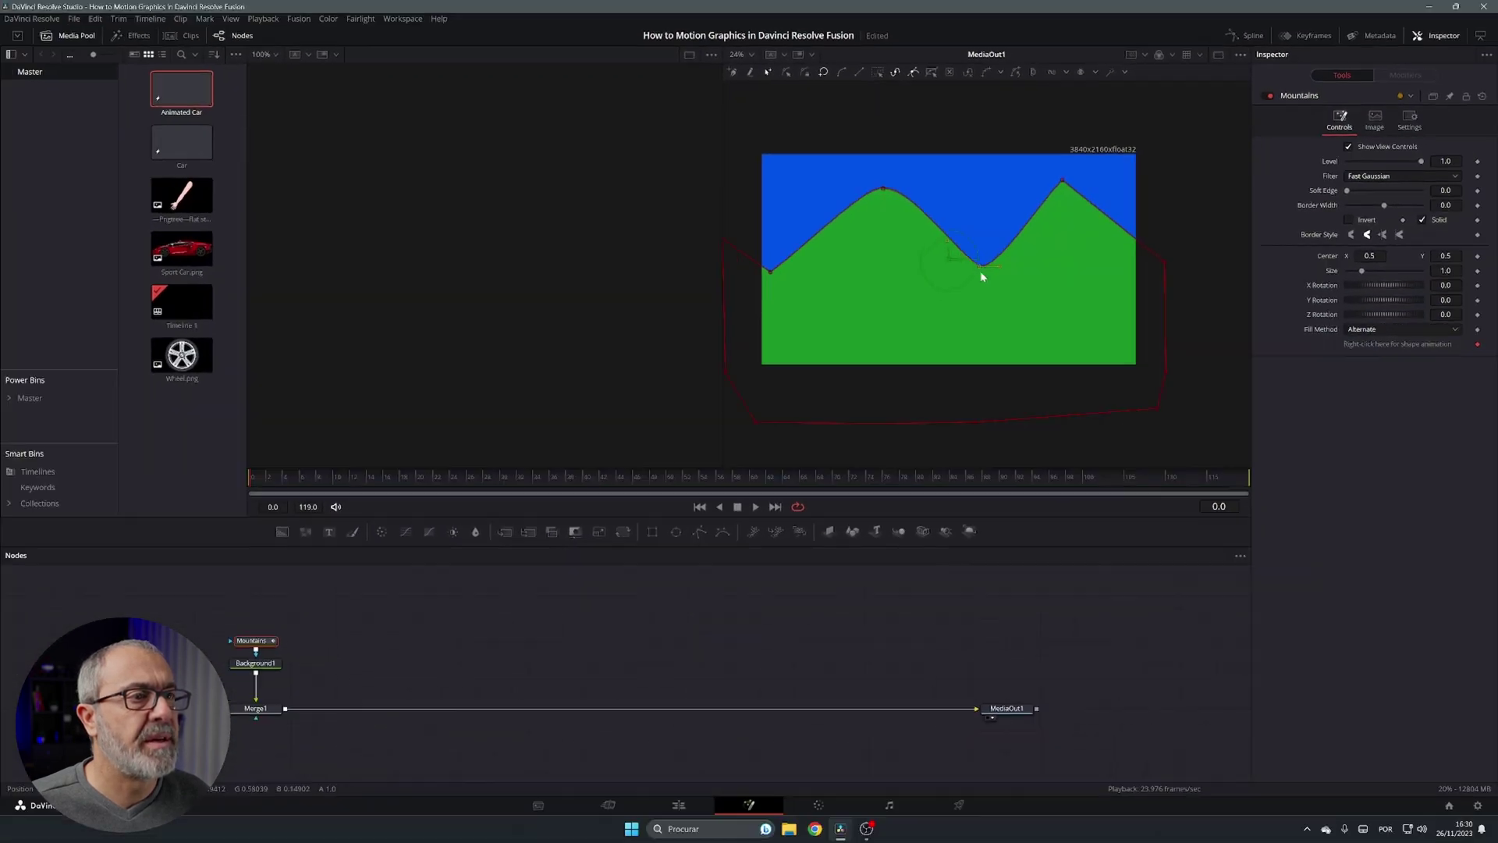
click(1060, 179)
drag(1096, 207, 1092, 184)
click(771, 272)
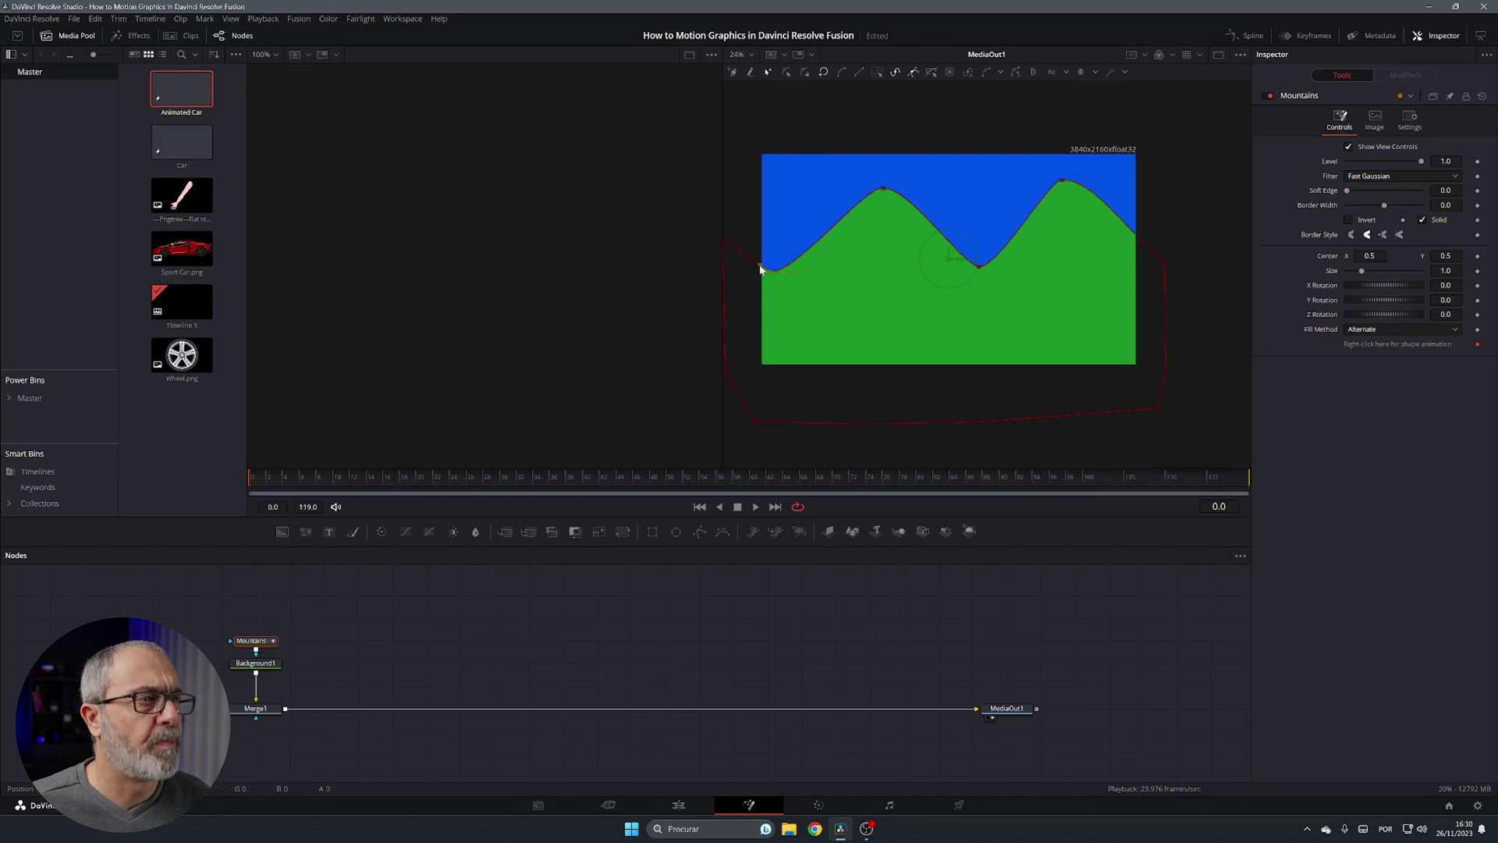
click(724, 239)
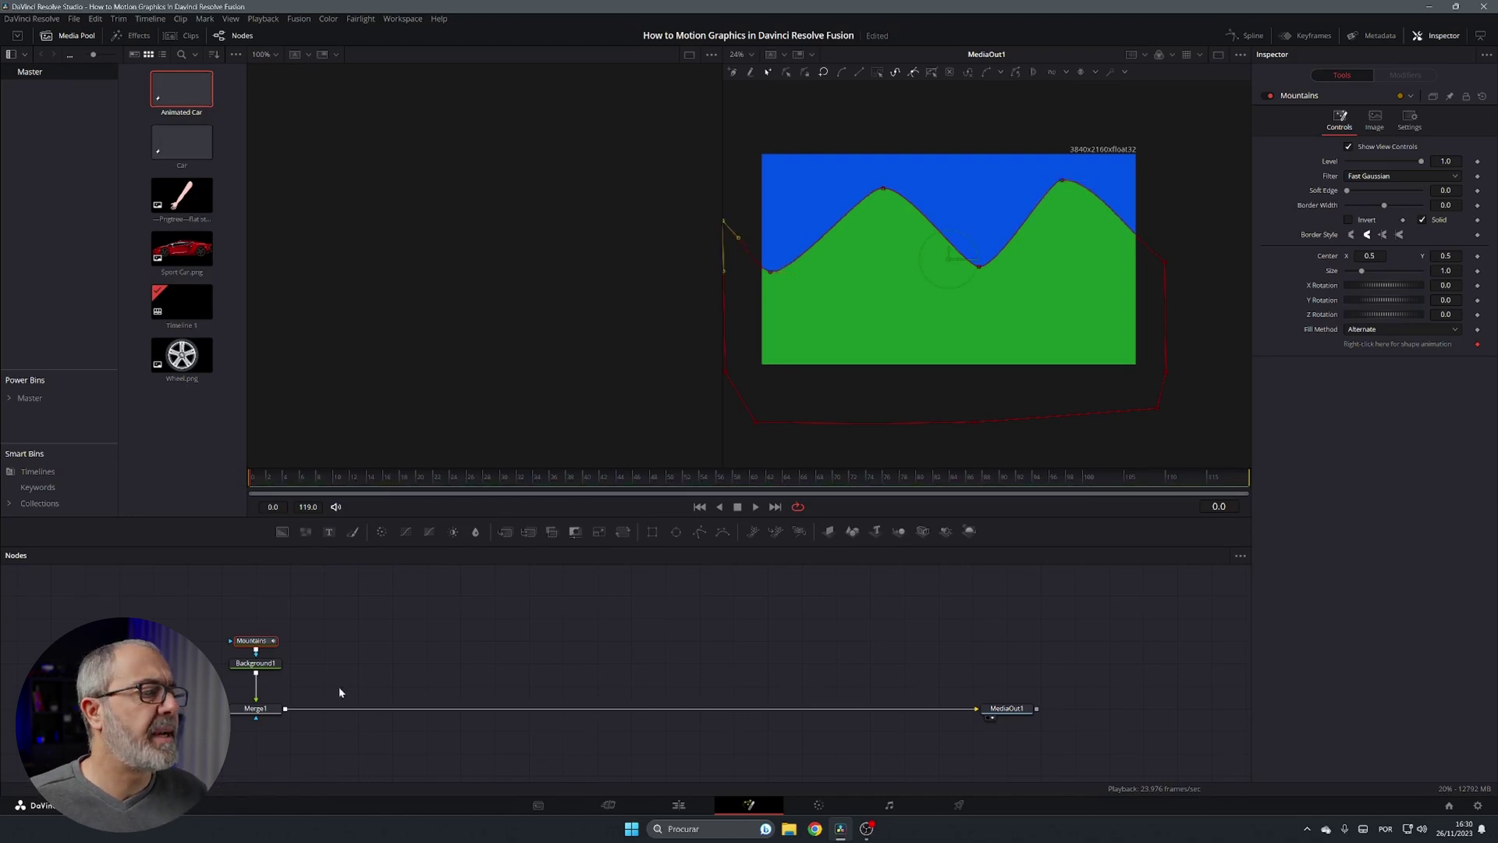
click(355, 652)
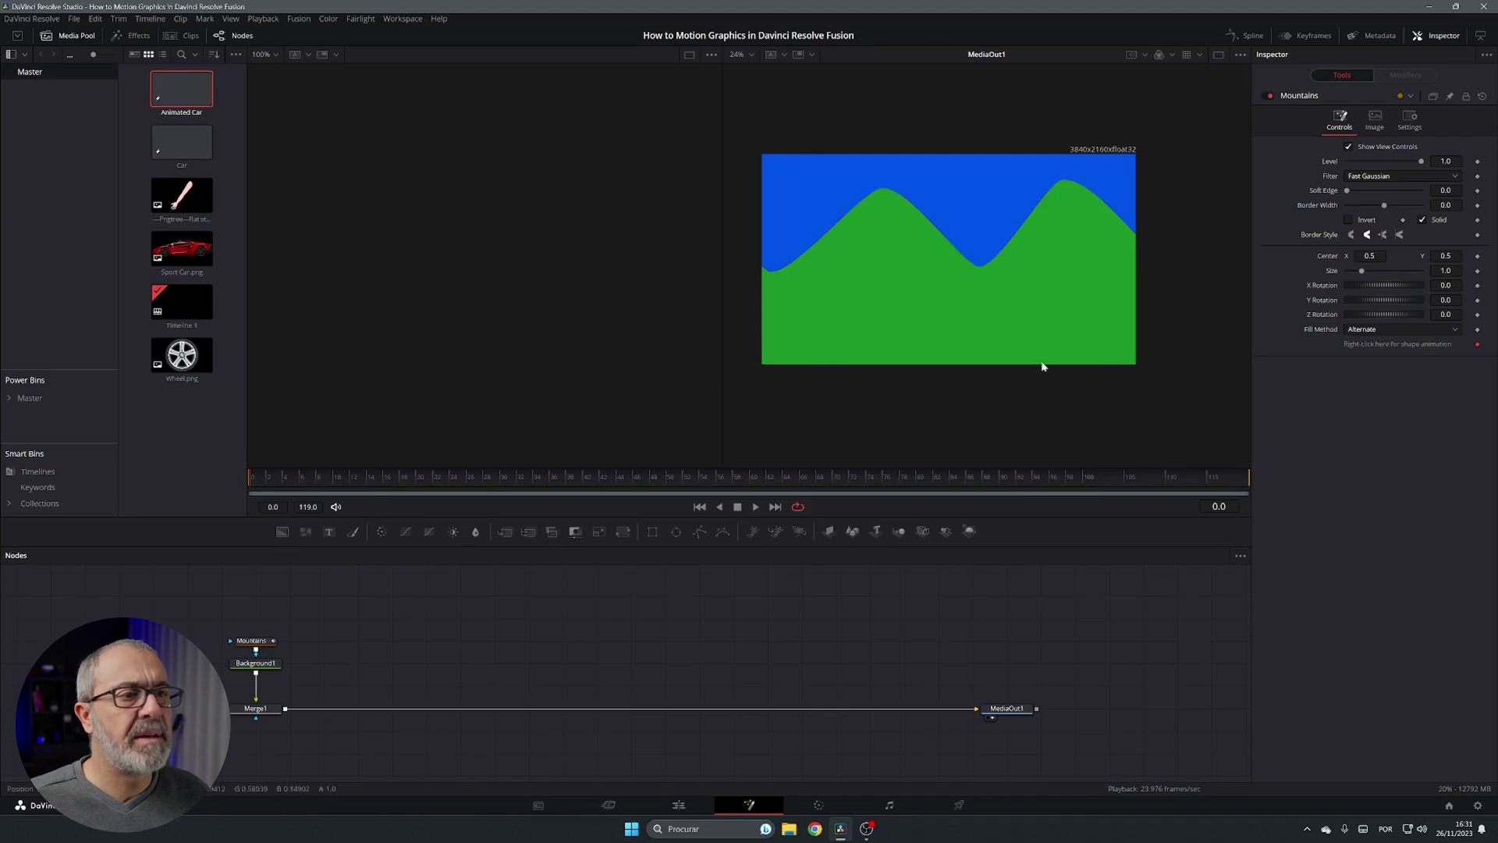
Step: Add a third Background node beside the green mountains background and set its color to dark grey, #3c3c3c
drag(282, 531, 329, 669)
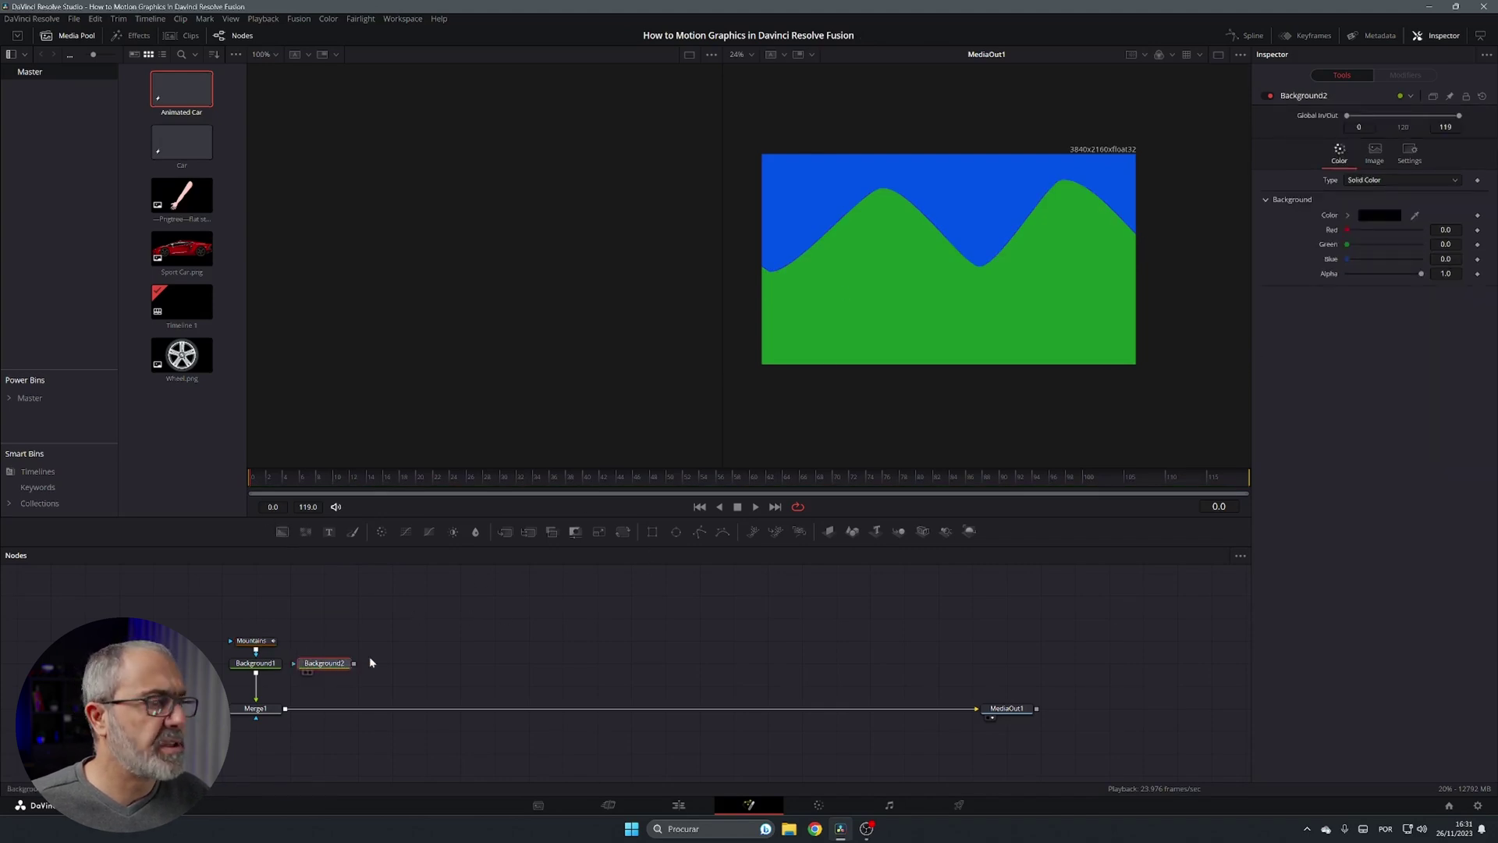
click(1388, 217)
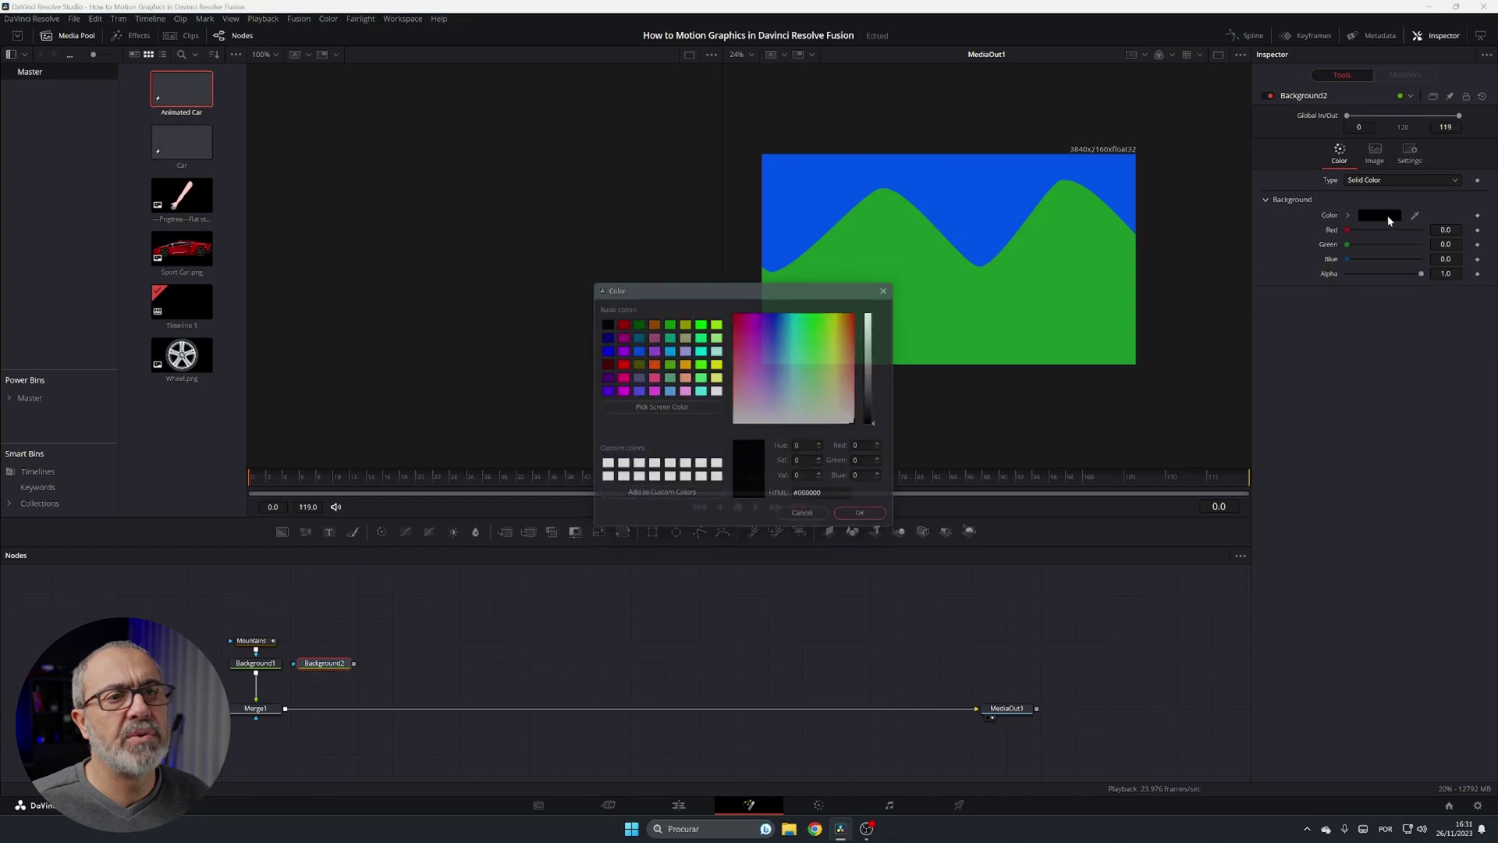
click(877, 396)
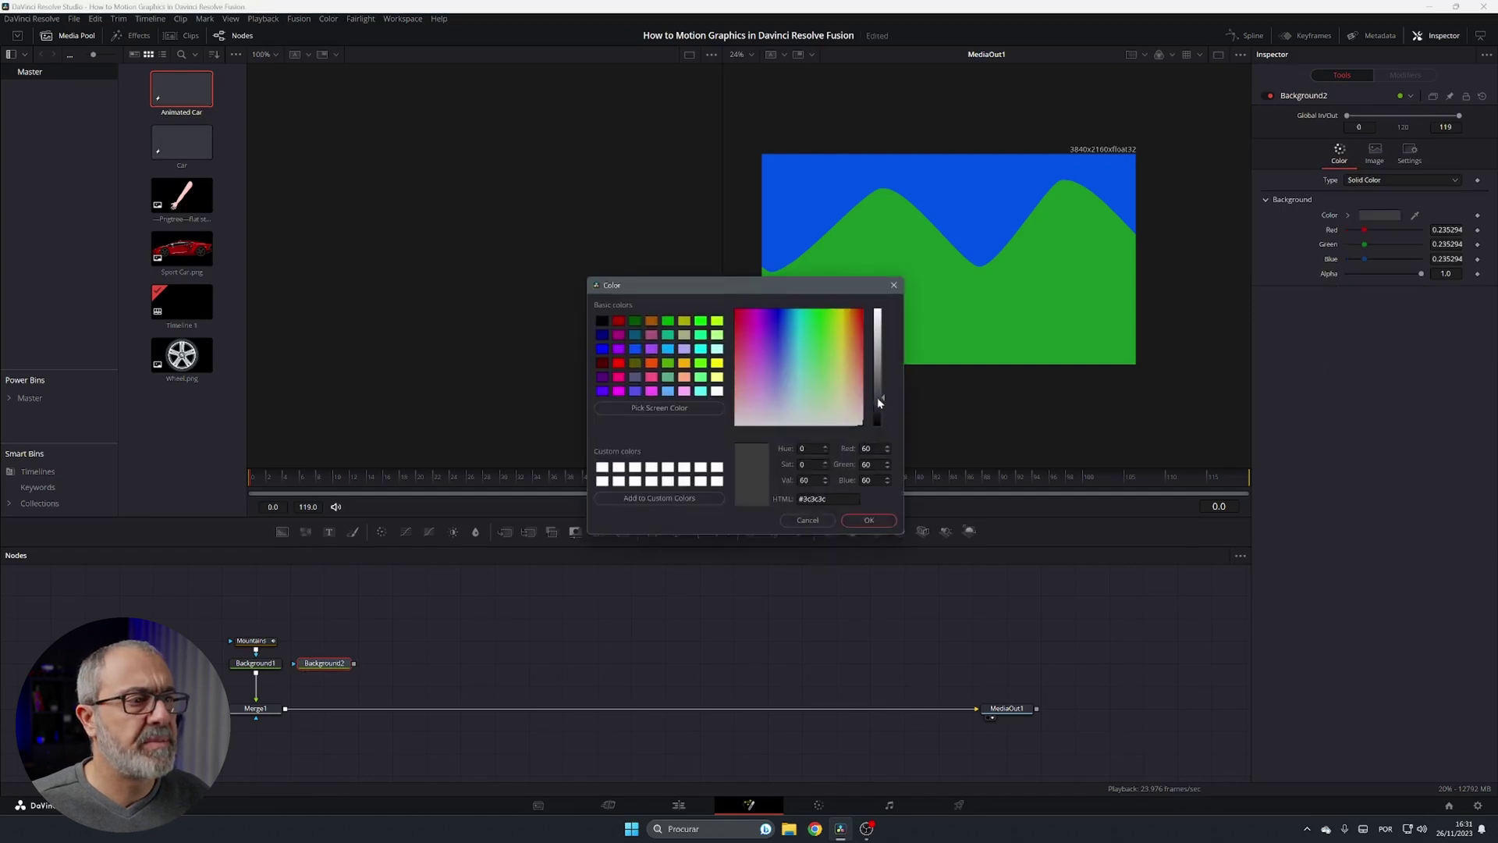
click(869, 520)
Step: Merge the grey background over the mountains with a Rectangle mask attached, and rename the mask "Road"
drag(646, 538, 286, 709)
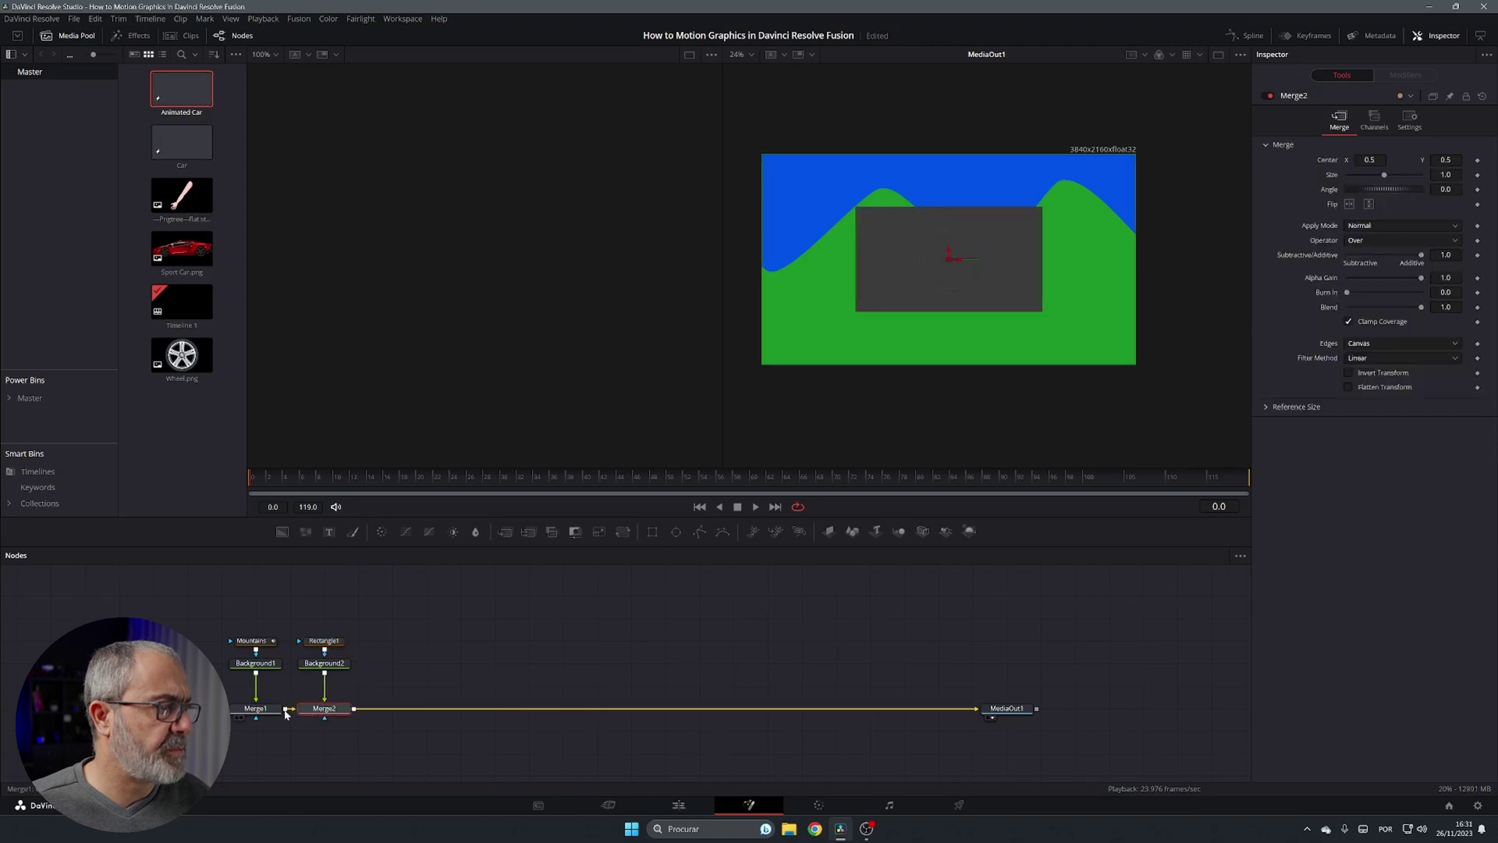
click(333, 642)
key(F2)
text(Road)
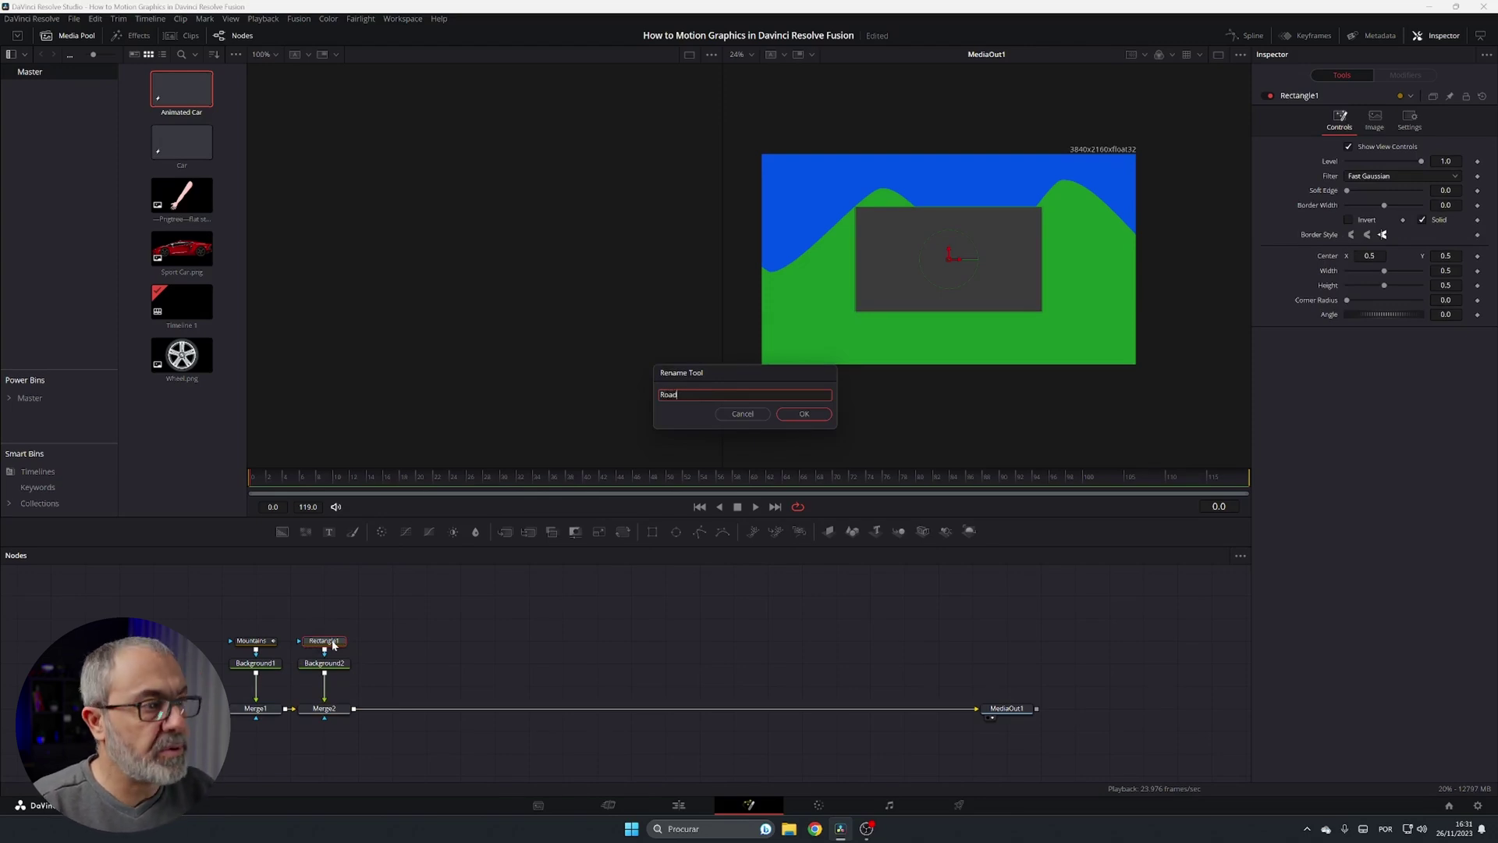
key(Return)
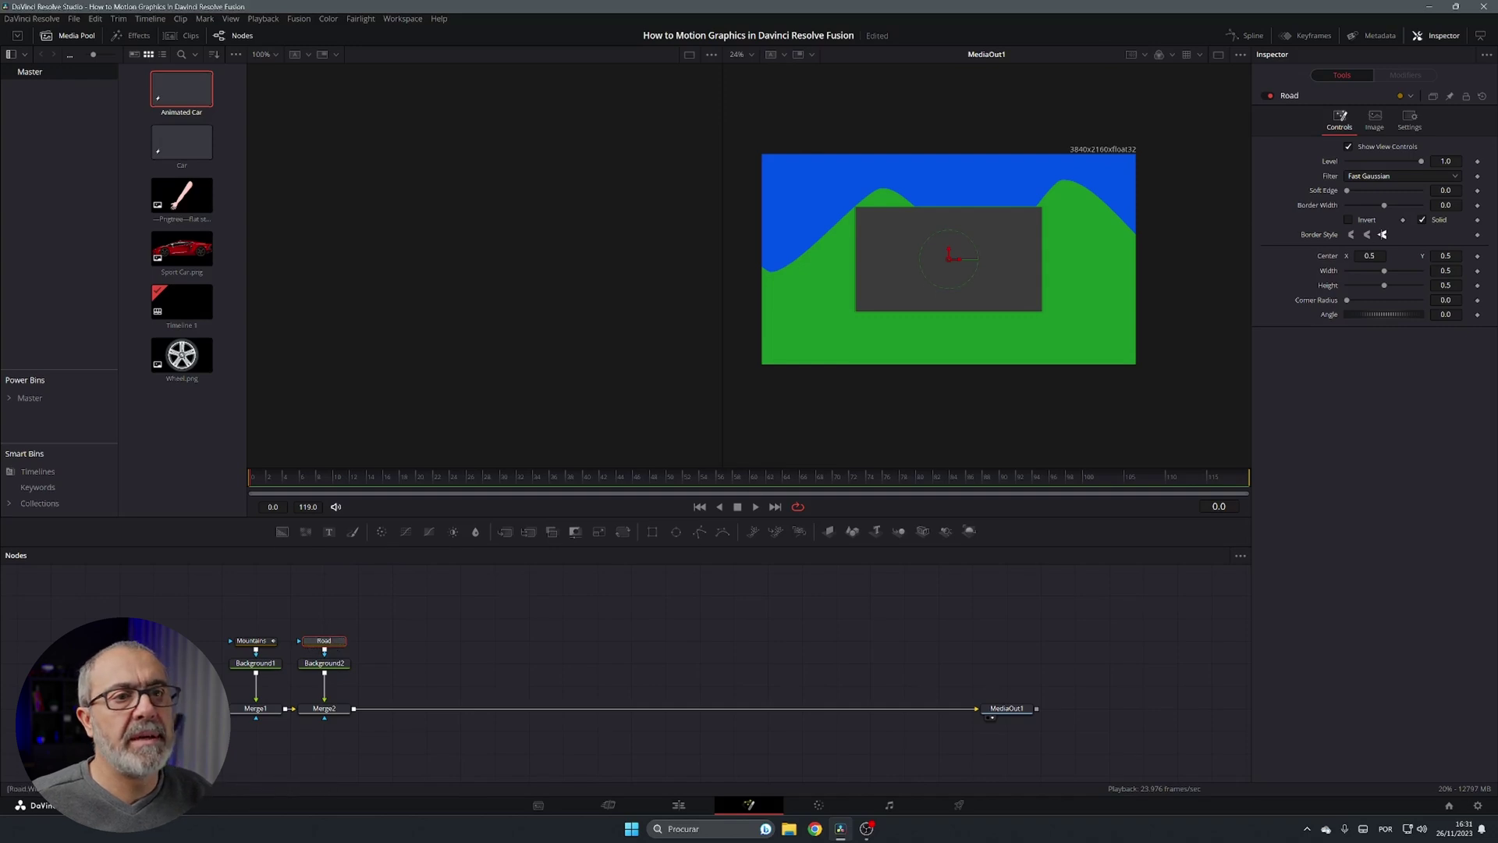
Step: Shape the Road mask into a strip along the frame's lower edge: width 1.0, height 0.139, center Y 0.061
drag(1384, 270, 1414, 285)
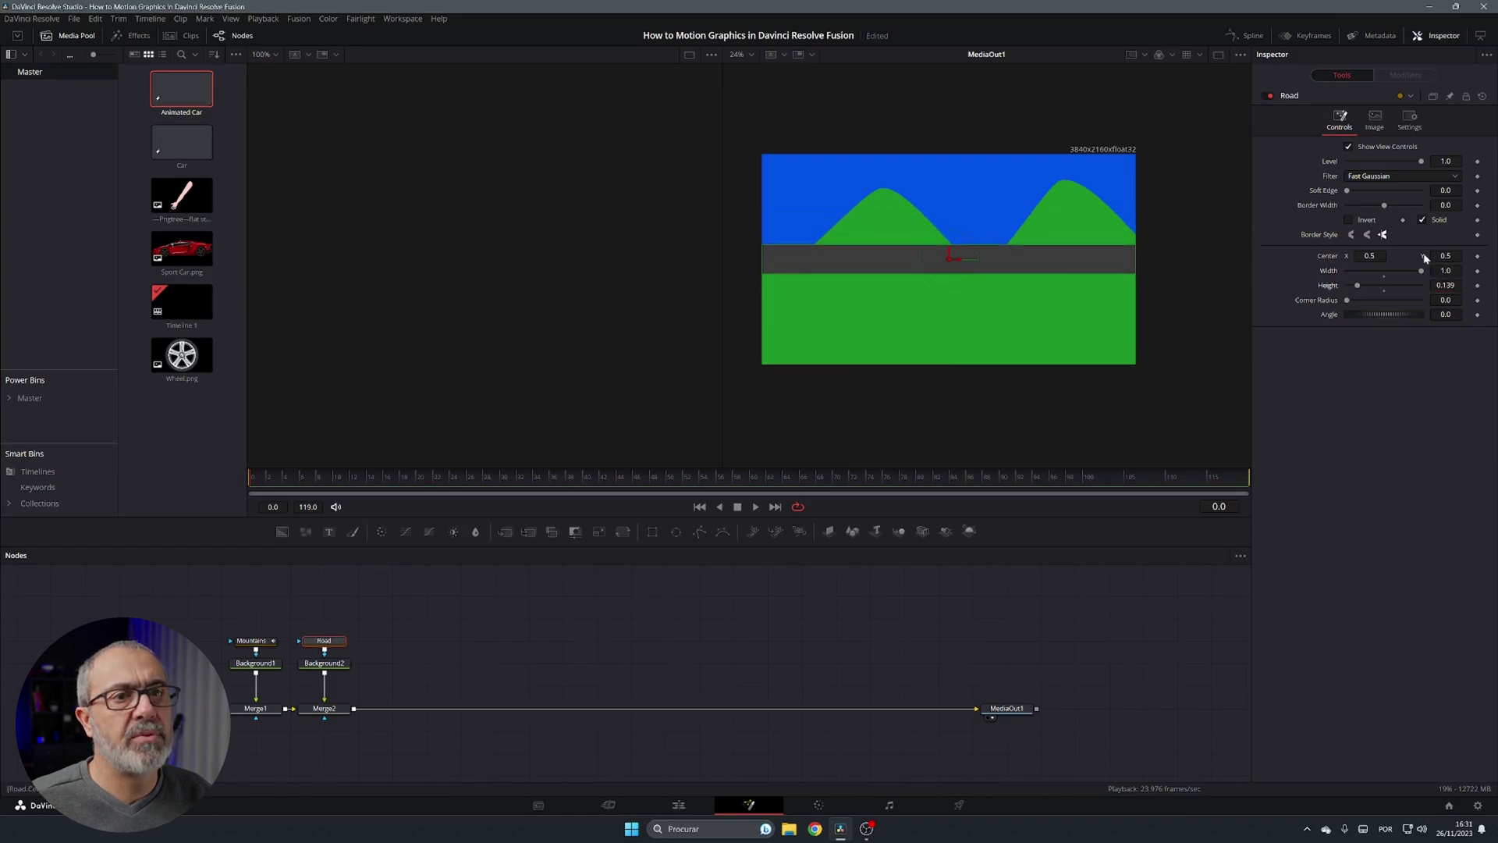
drag(1445, 255, 1404, 255)
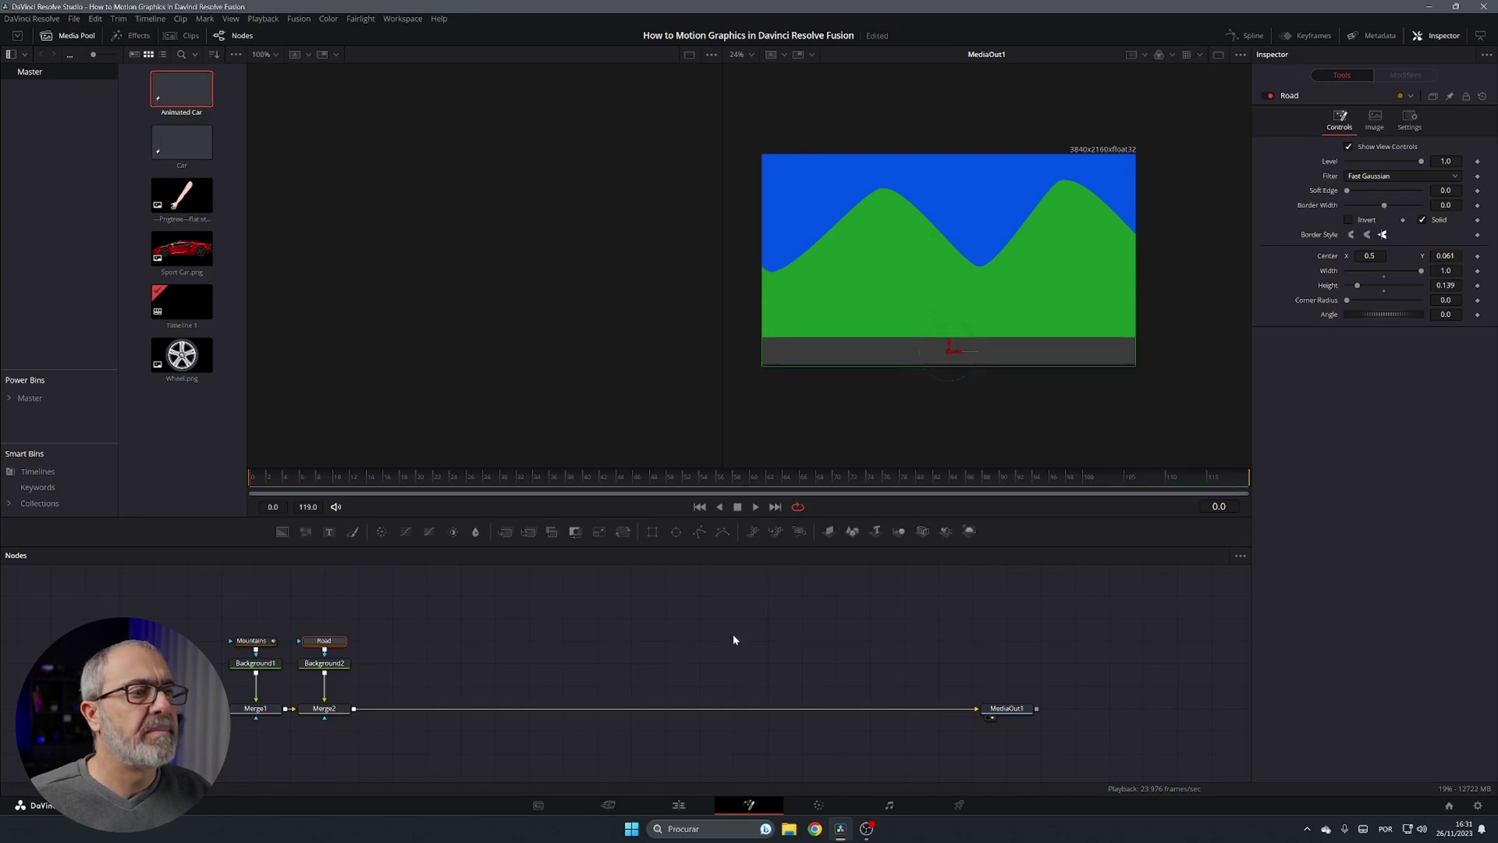
click(658, 617)
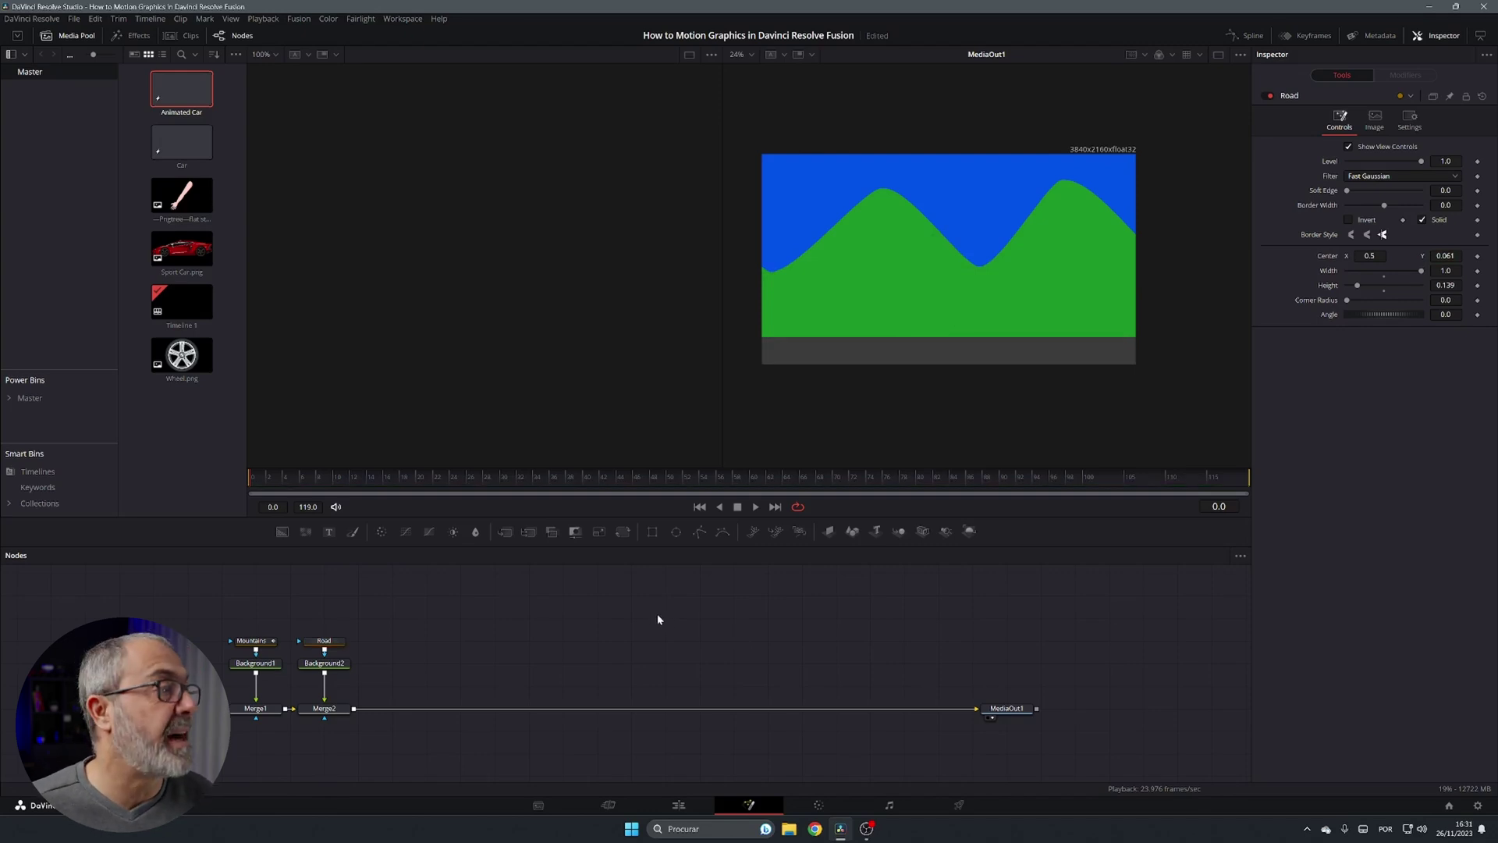
Step: Bring Sport Car.png, two copies of Wheel.png and the arm clipart into the node graph, with a wheel on each side of the car
click(181, 246)
drag(181, 247, 597, 618)
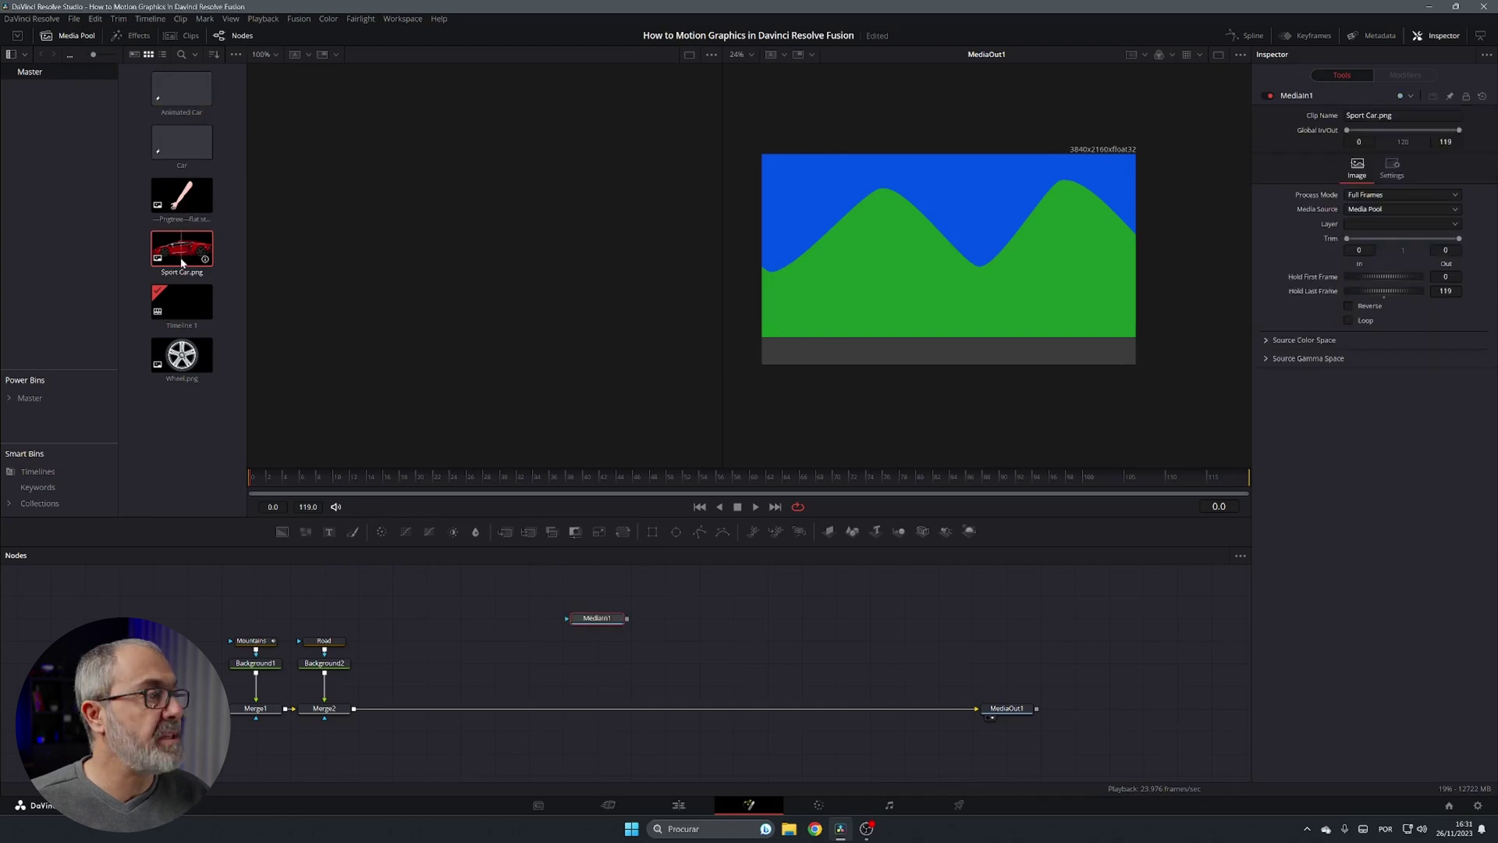
drag(162, 369, 529, 618)
drag(182, 357, 667, 618)
drag(182, 195, 747, 616)
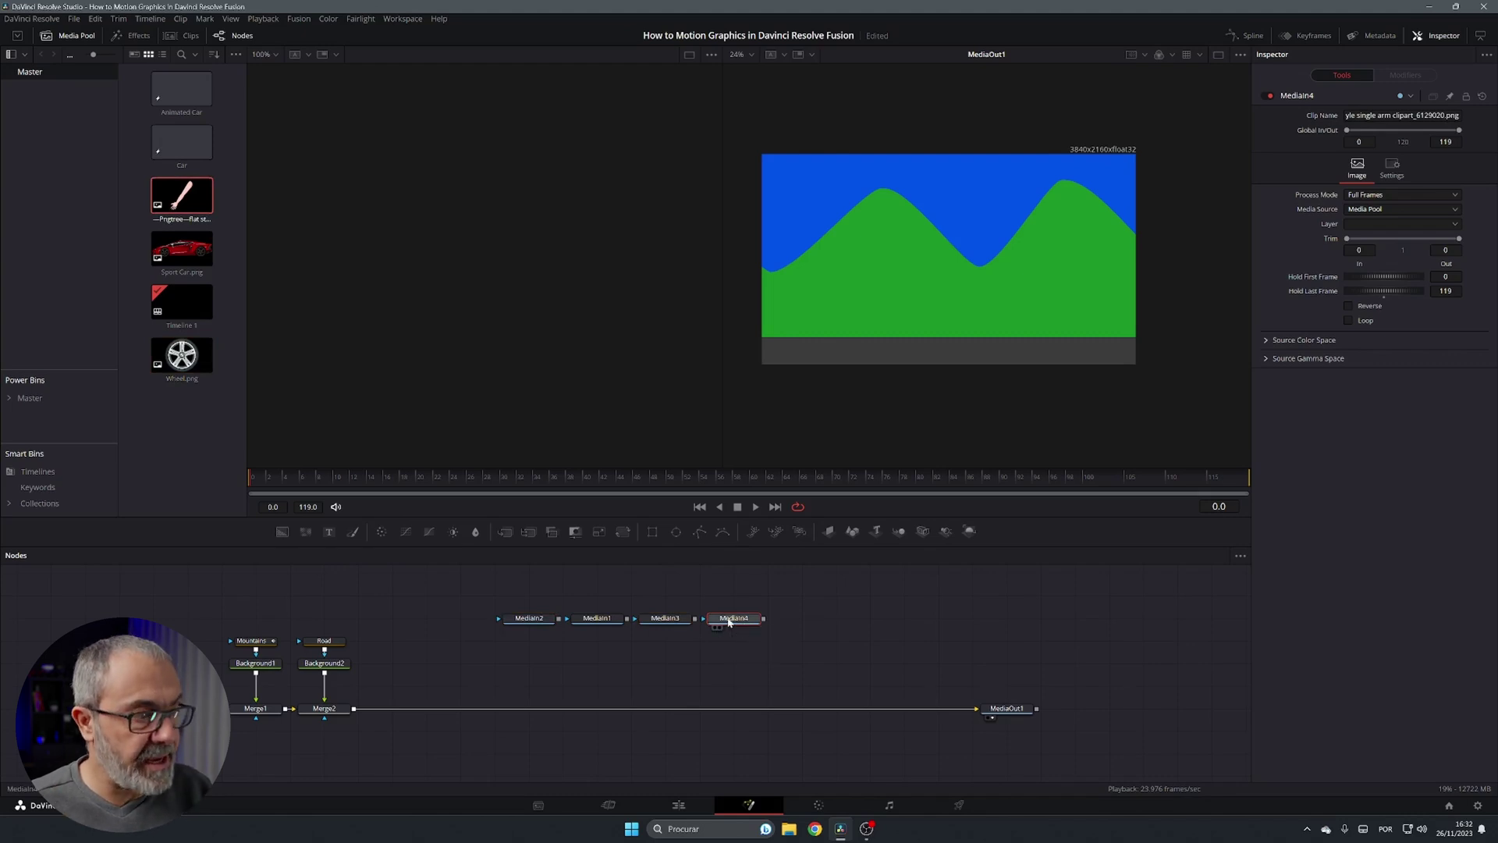
Step: Rename the arm clipart node "Arm" and the wheel node between it and the car "Front_Wheel"
key(F2)
text(Arm)
key(Return)
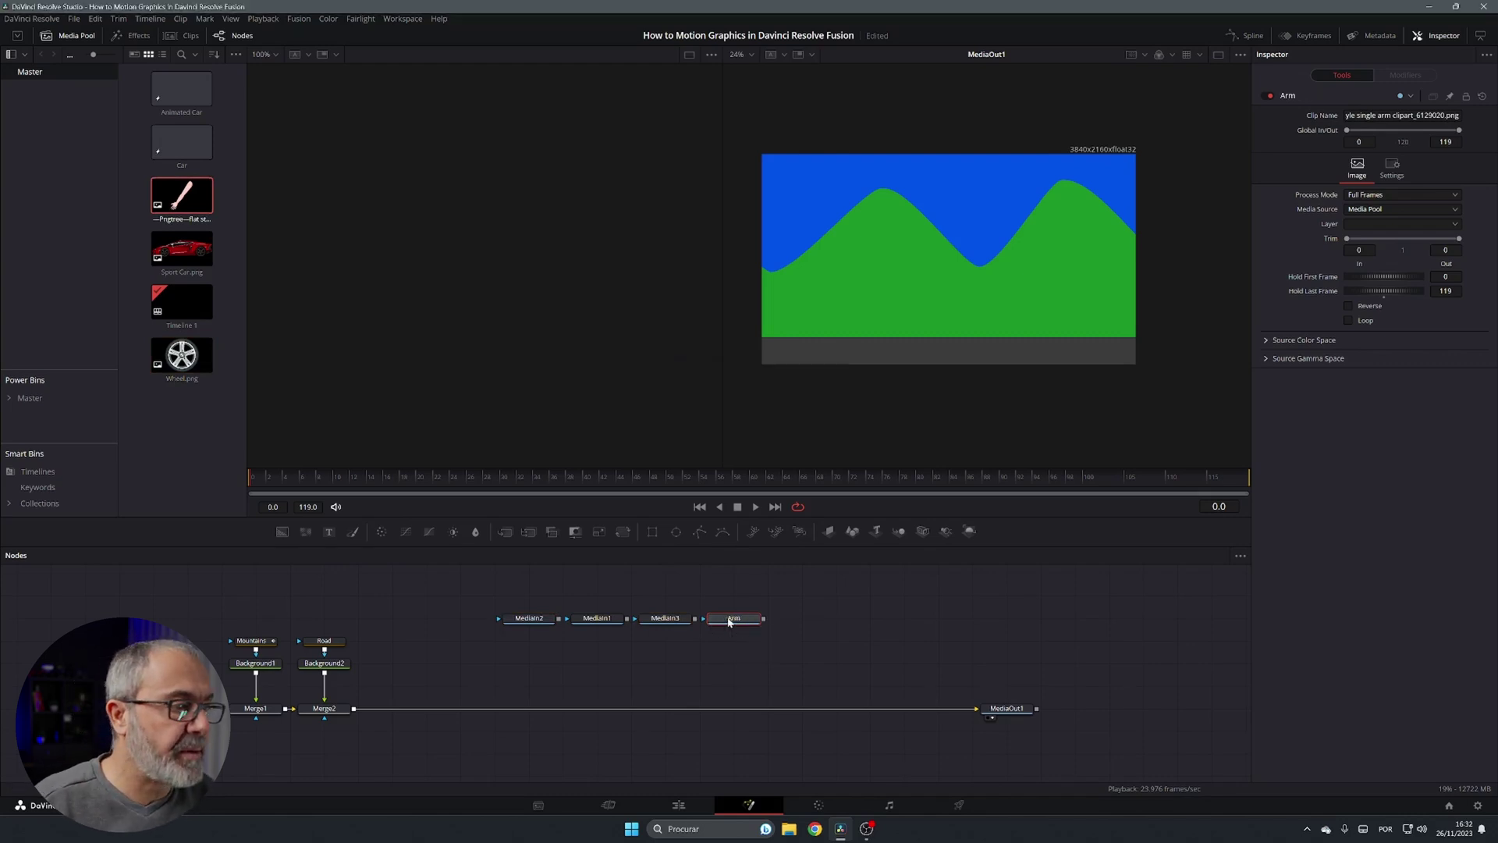
click(673, 619)
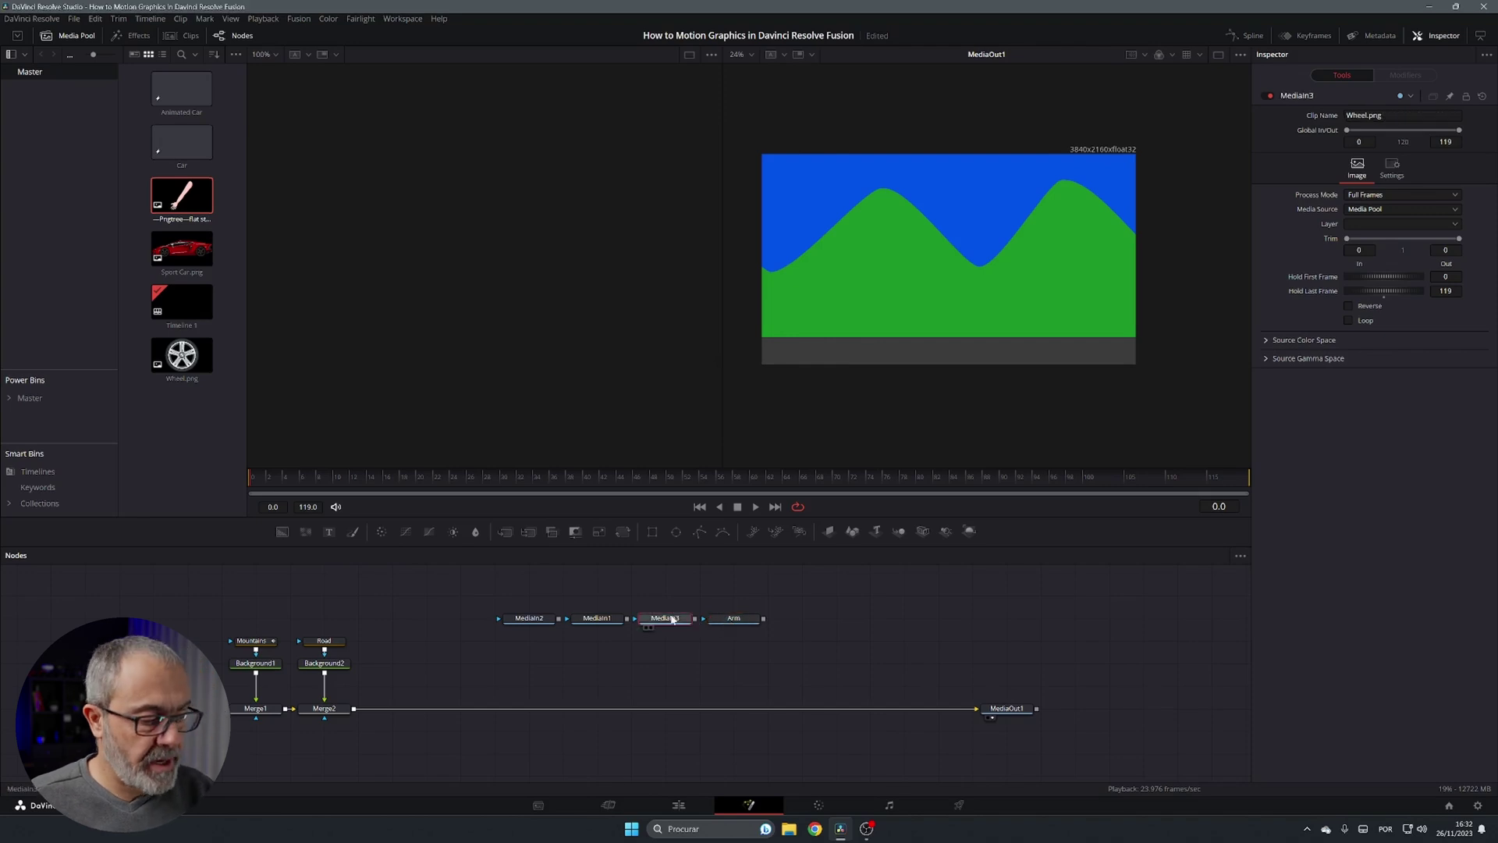
key(F2)
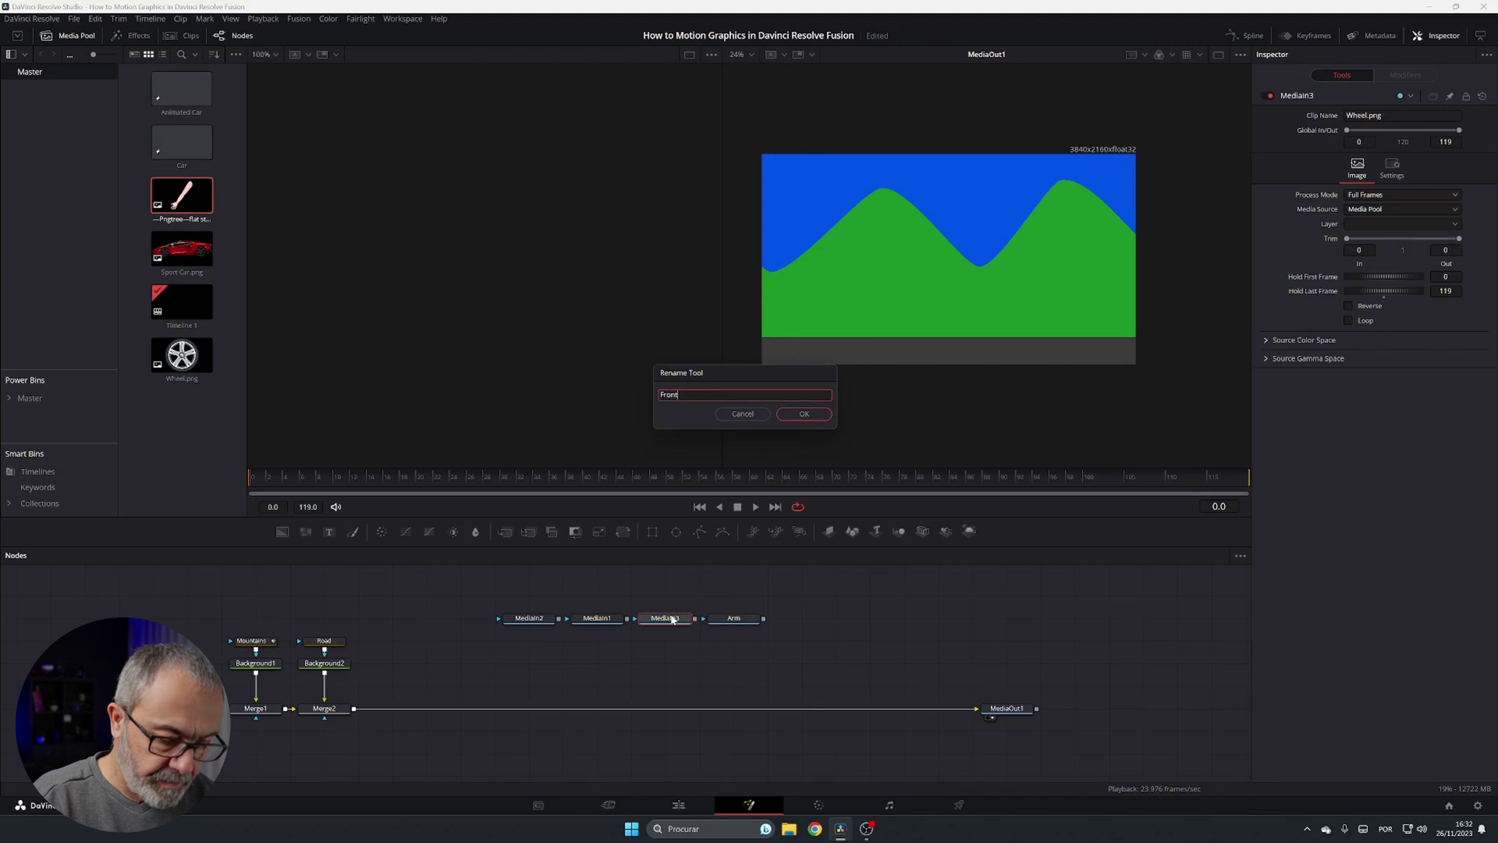
text(Wheel)
key(Return)
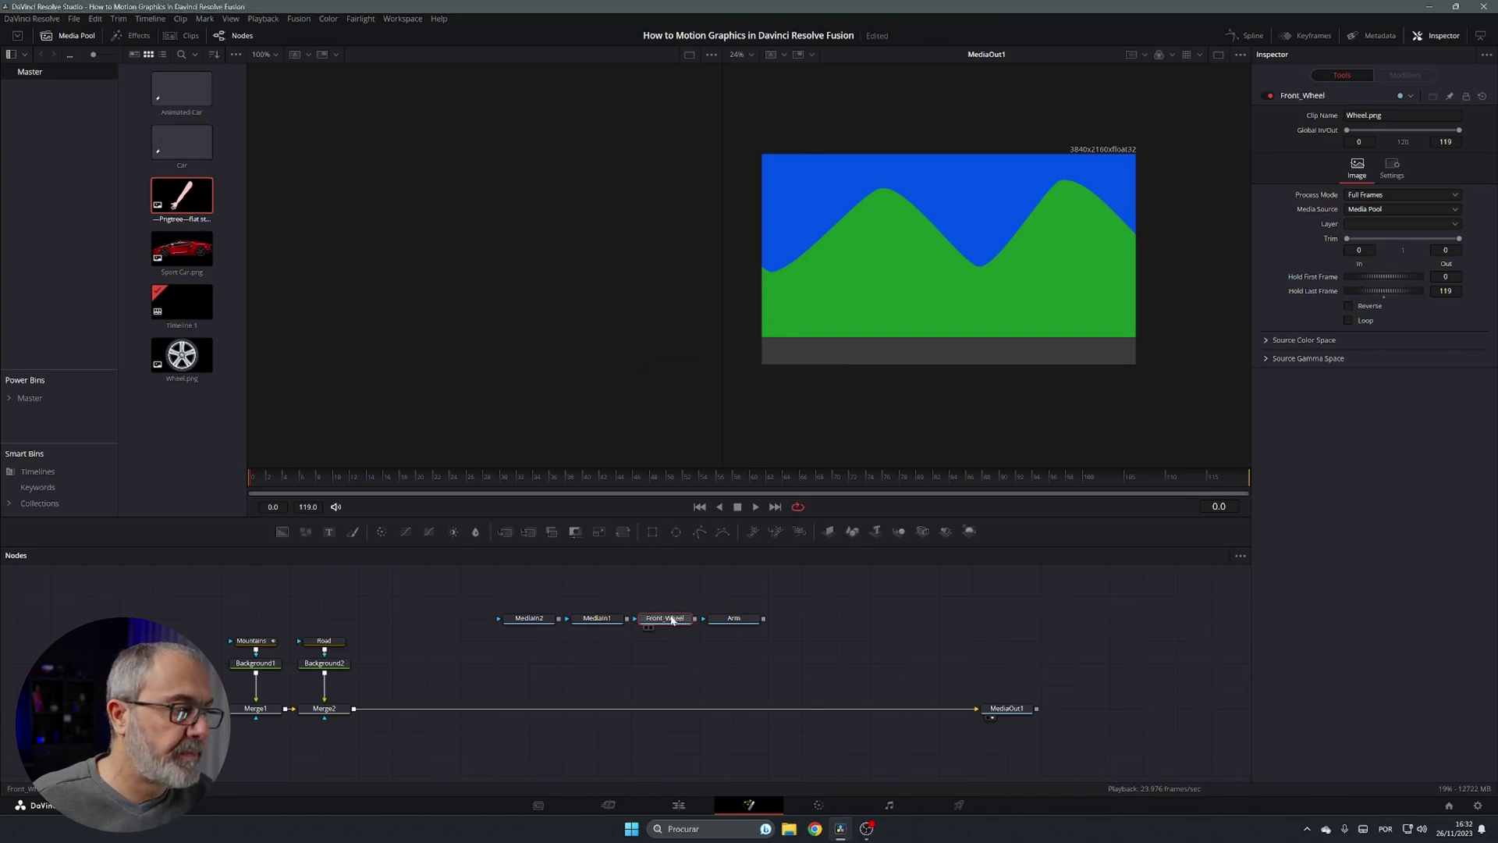
Step: Rename the sport car node "Car" and the remaining wheel node "Back_Wheel"
click(593, 618)
key(F2)
text(Car)
key(Return)
click(536, 620)
key(F2)
text(Ba)
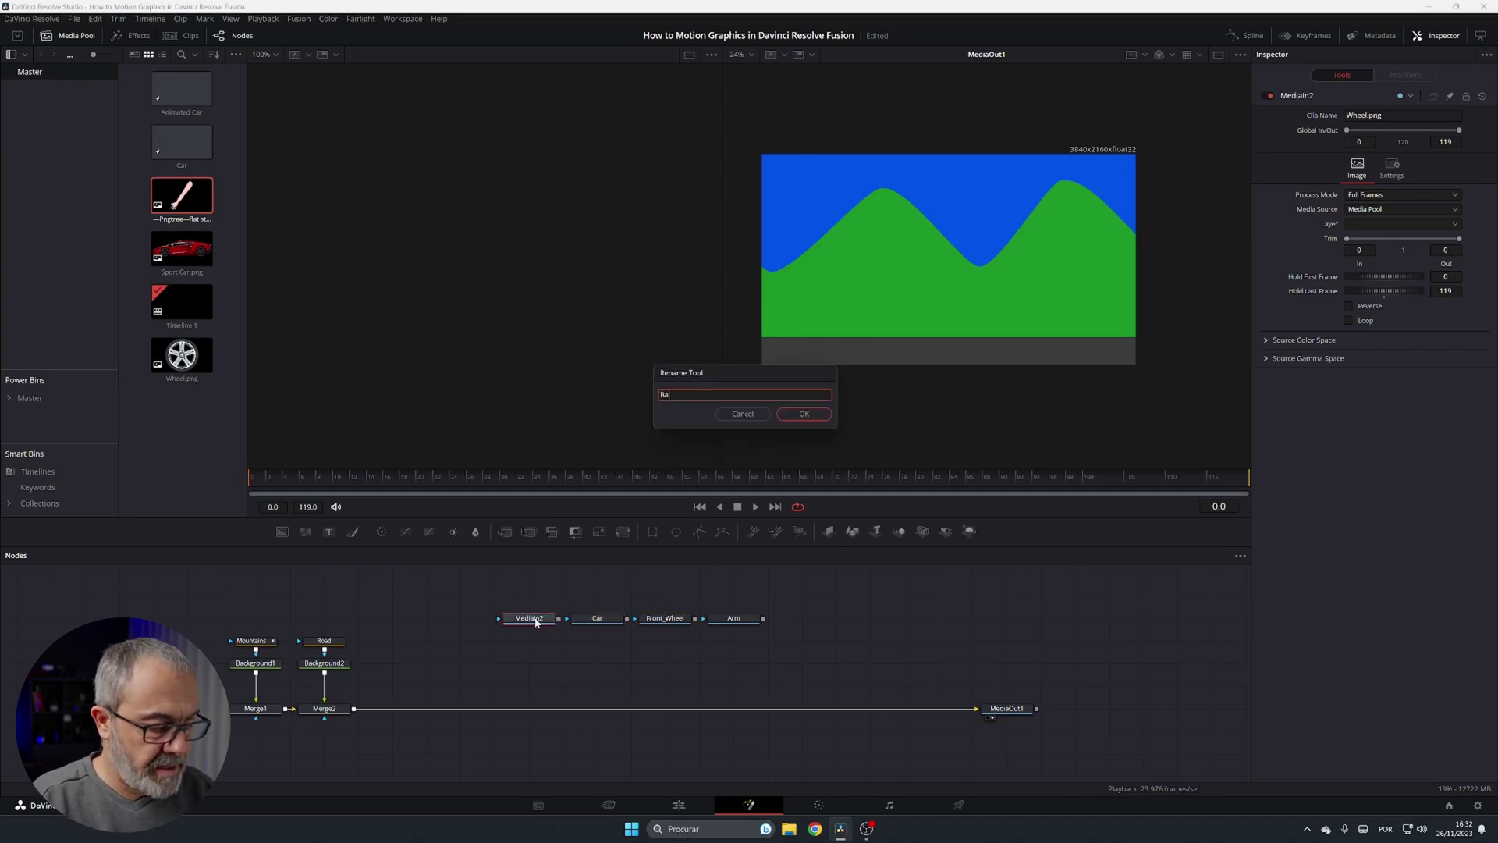
text(ck_Wheel)
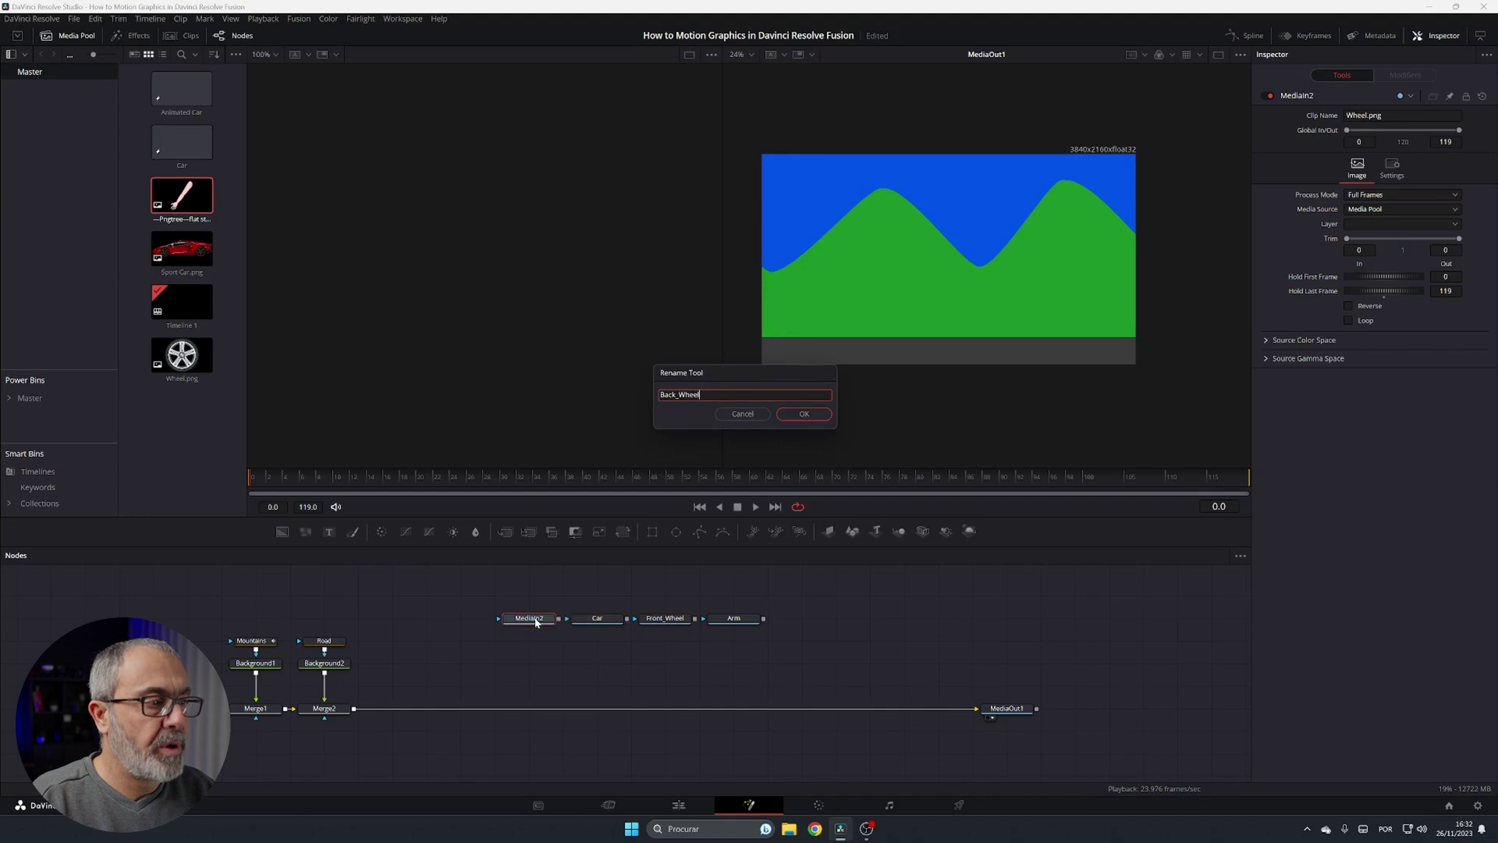
key(Return)
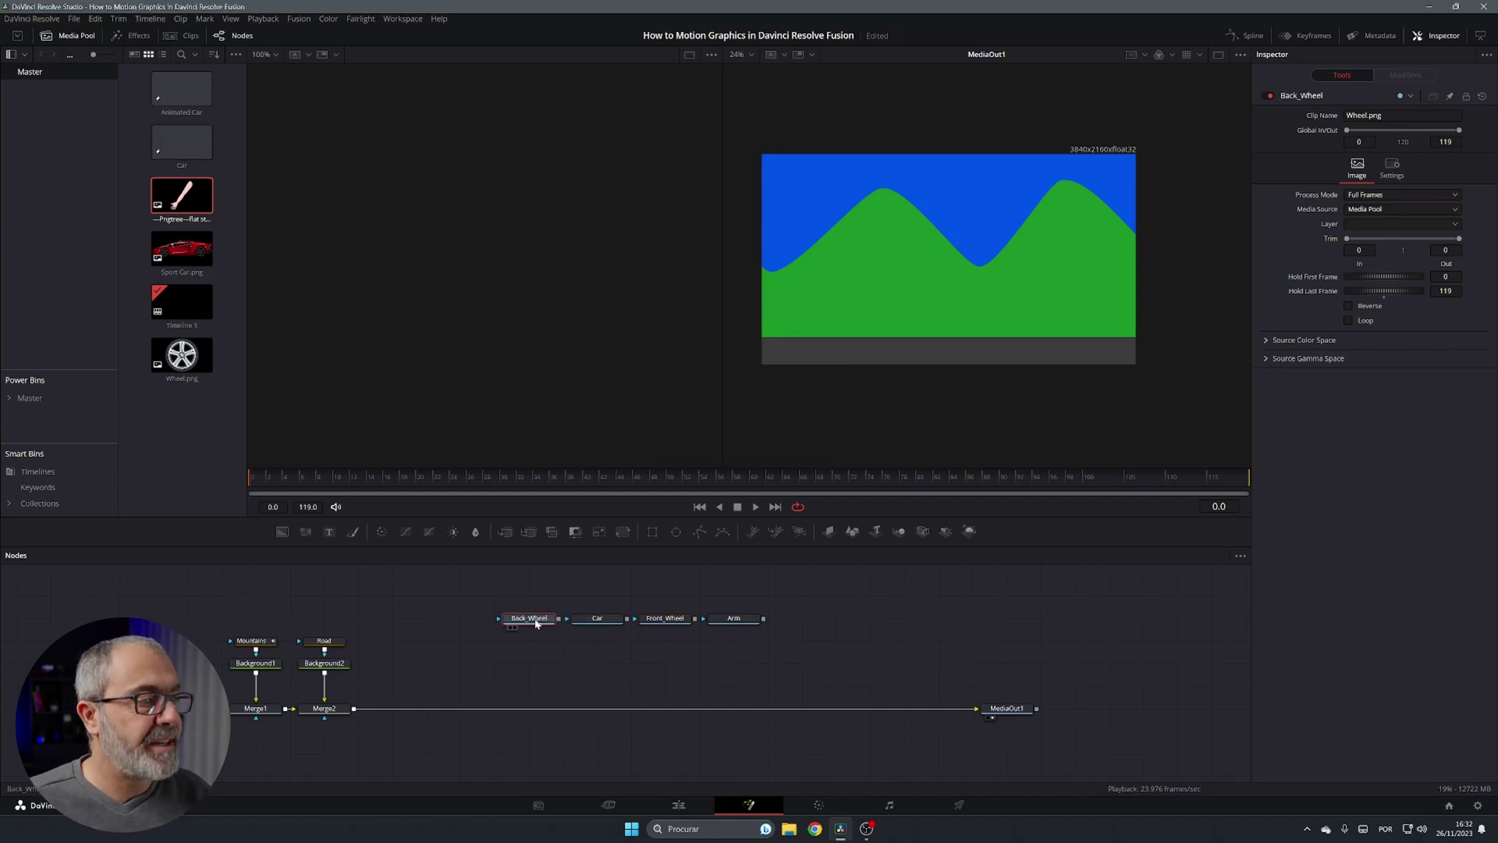
Step: Move the Back_Wheel, Car, Front_Wheel and Arm nodes together higher in the graph to free space beneath them
drag(489, 596, 857, 653)
drag(729, 620, 733, 588)
click(826, 635)
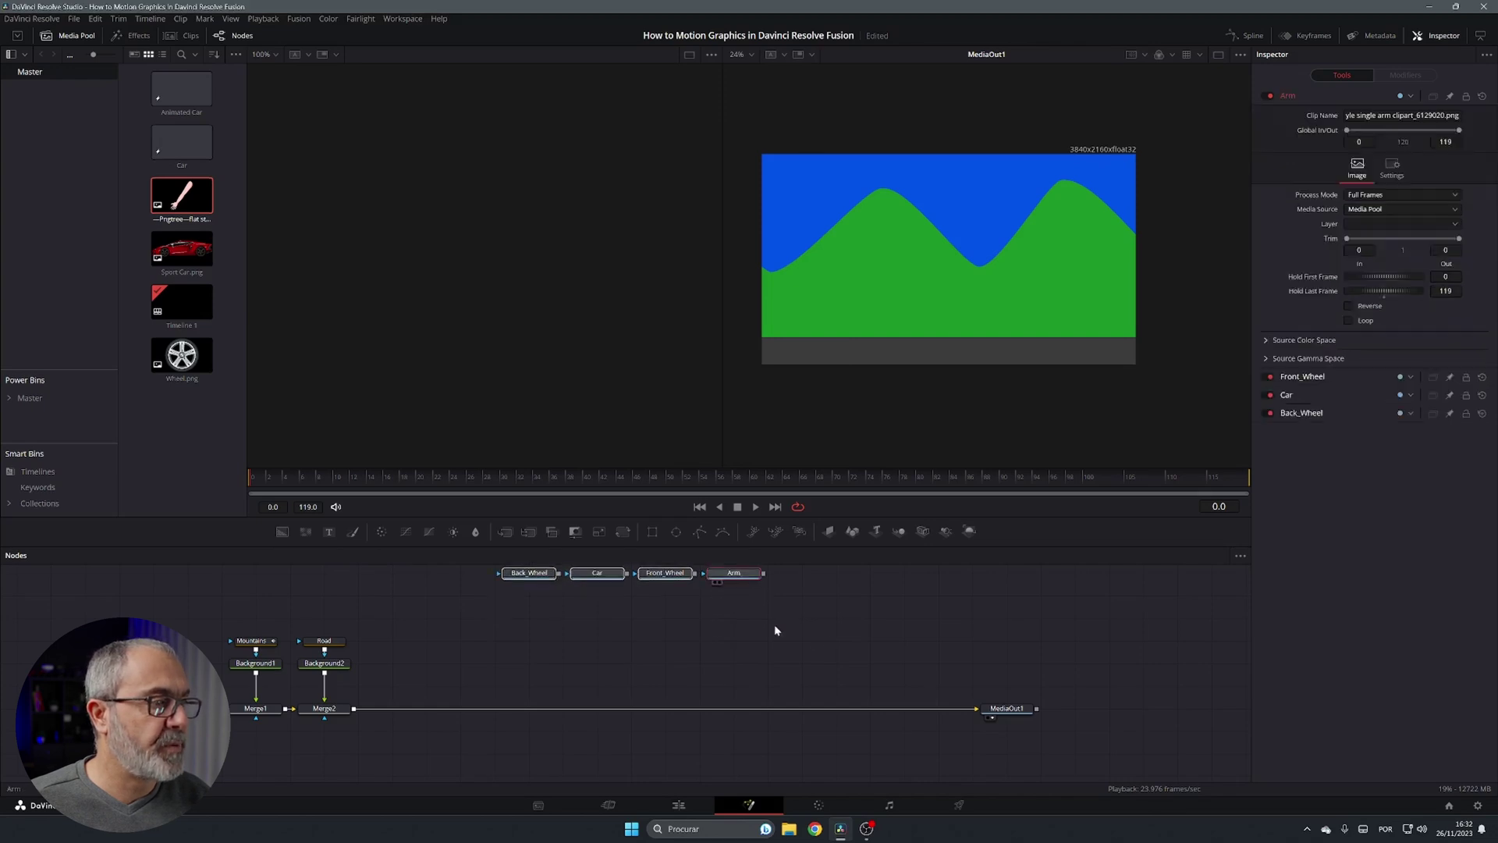
drag(710, 677, 718, 712)
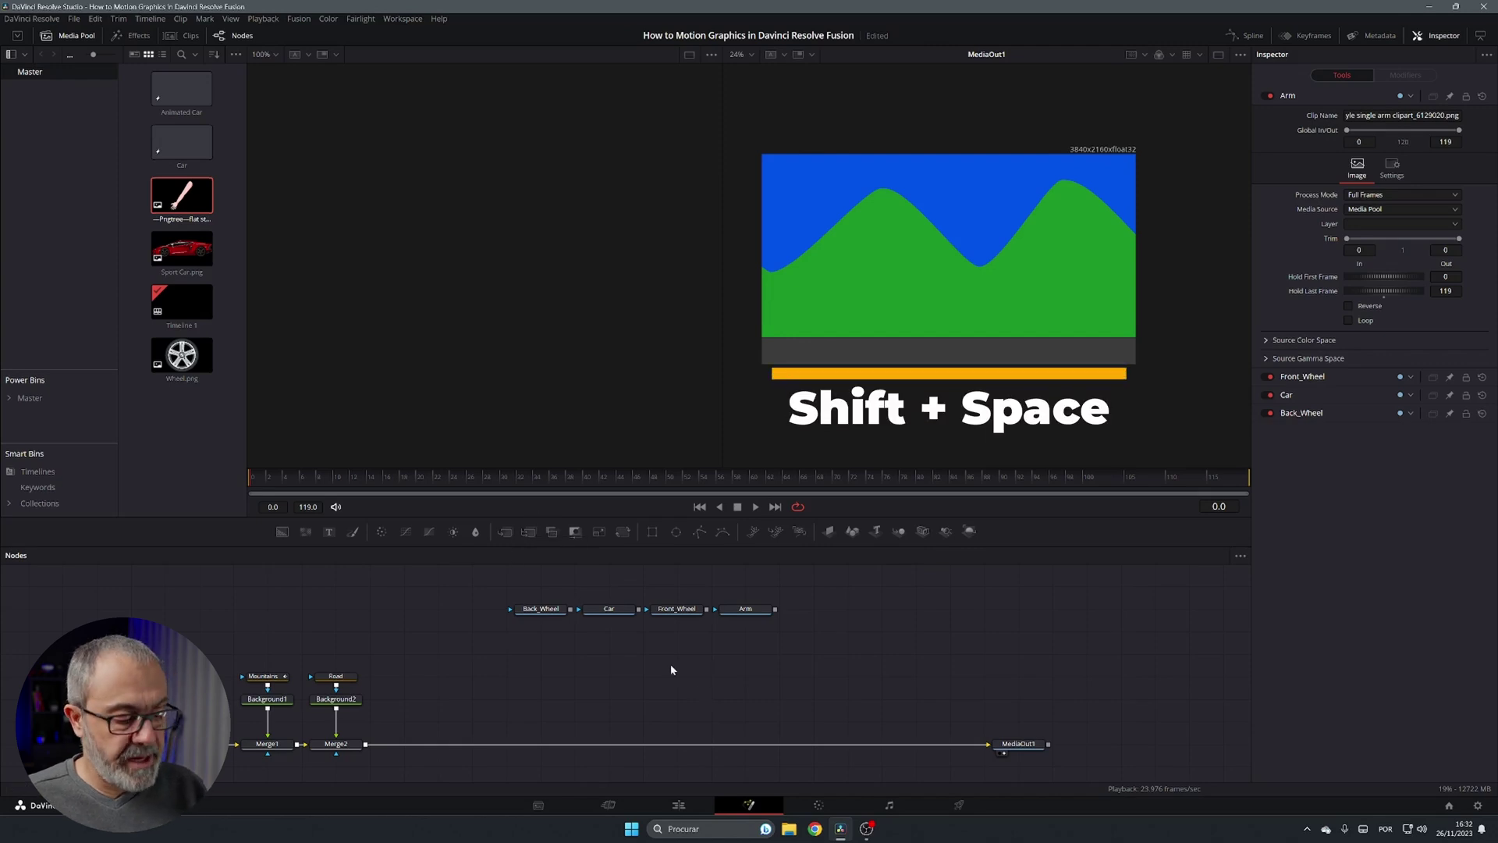
Step: Add a MultiMerge node and place it below the Car node, above the main connection to MediaOut1
key(shift+space)
text(multi)
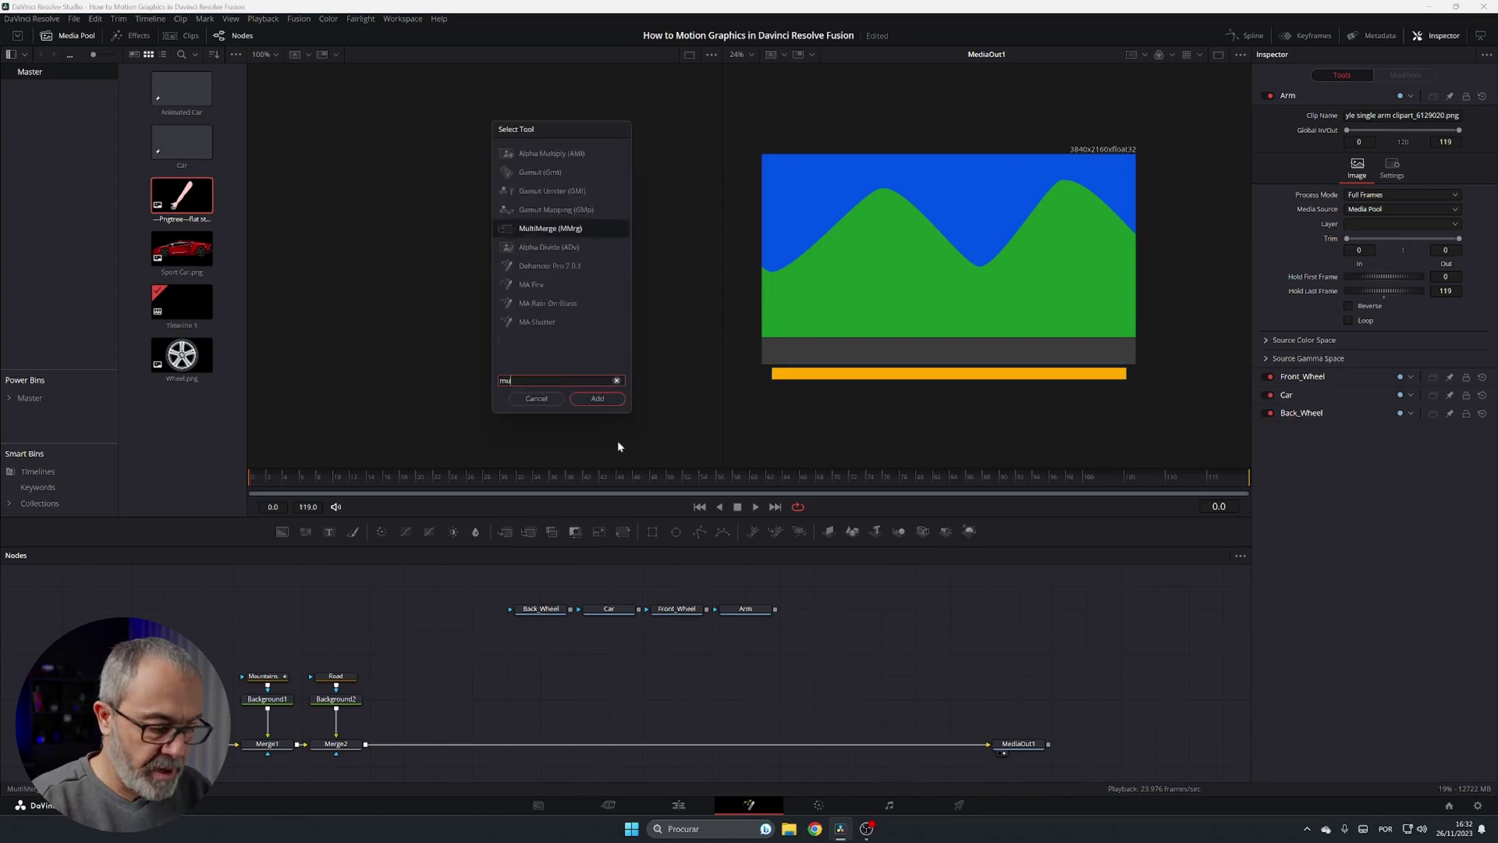
click(533, 172)
click(597, 399)
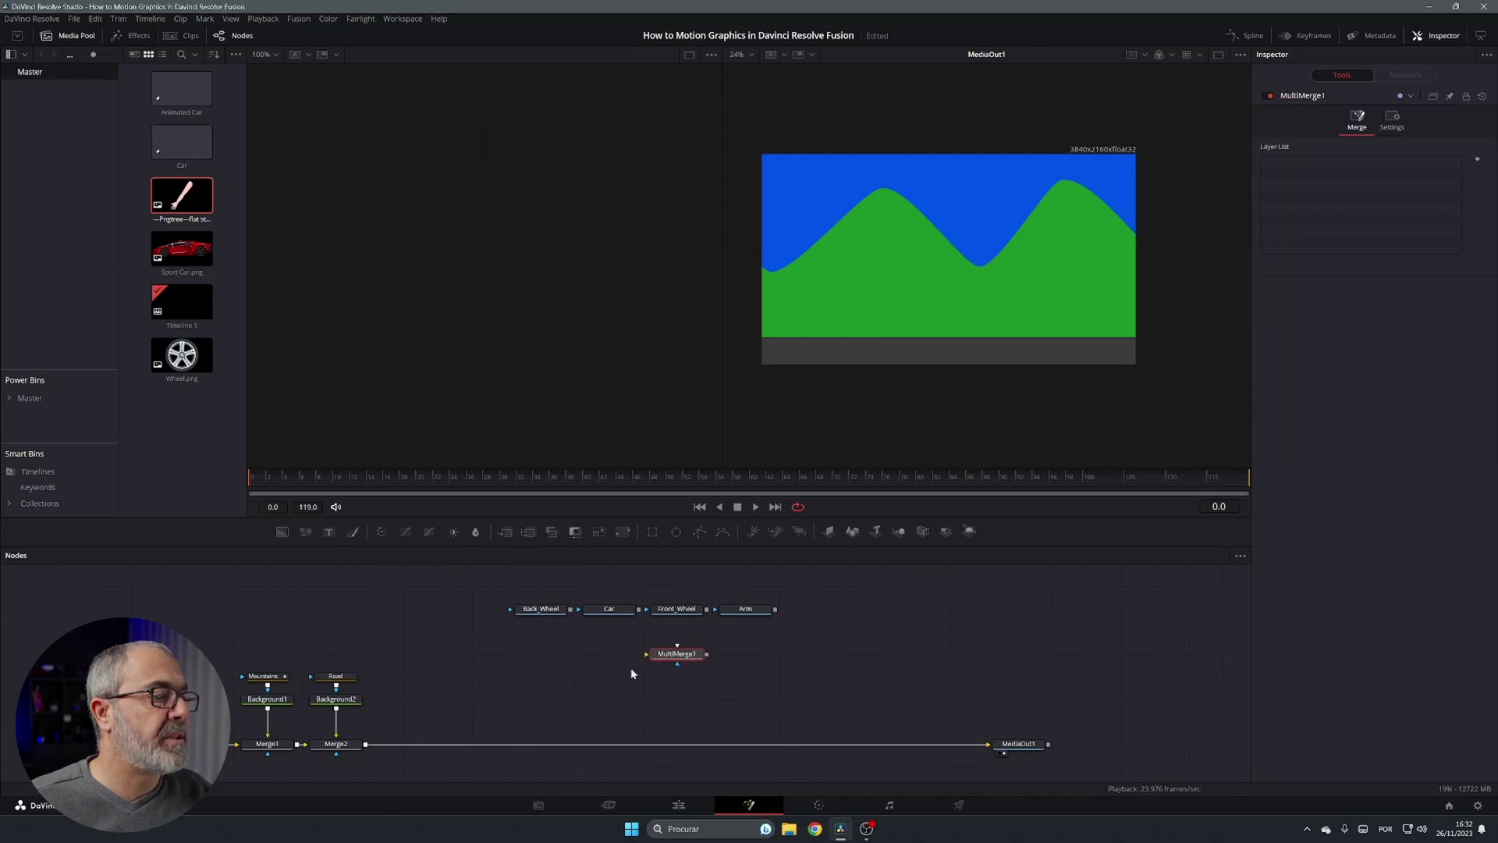
drag(679, 654, 622, 692)
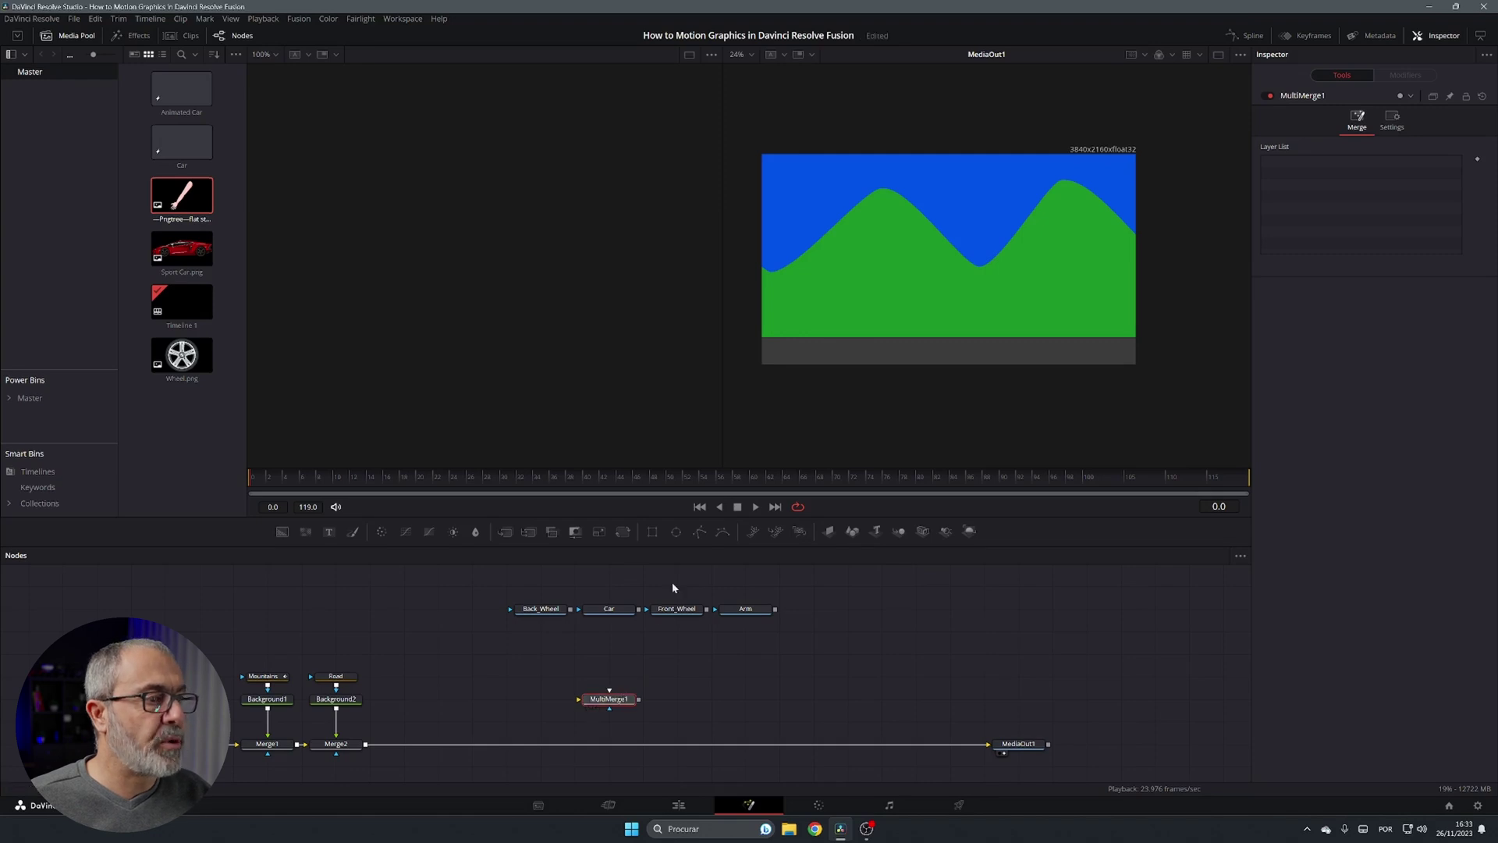
Step: Attach a Transform node to the MultiMerge output and merge it over the road background before MediaOut1
click(626, 532)
drag(675, 701, 367, 745)
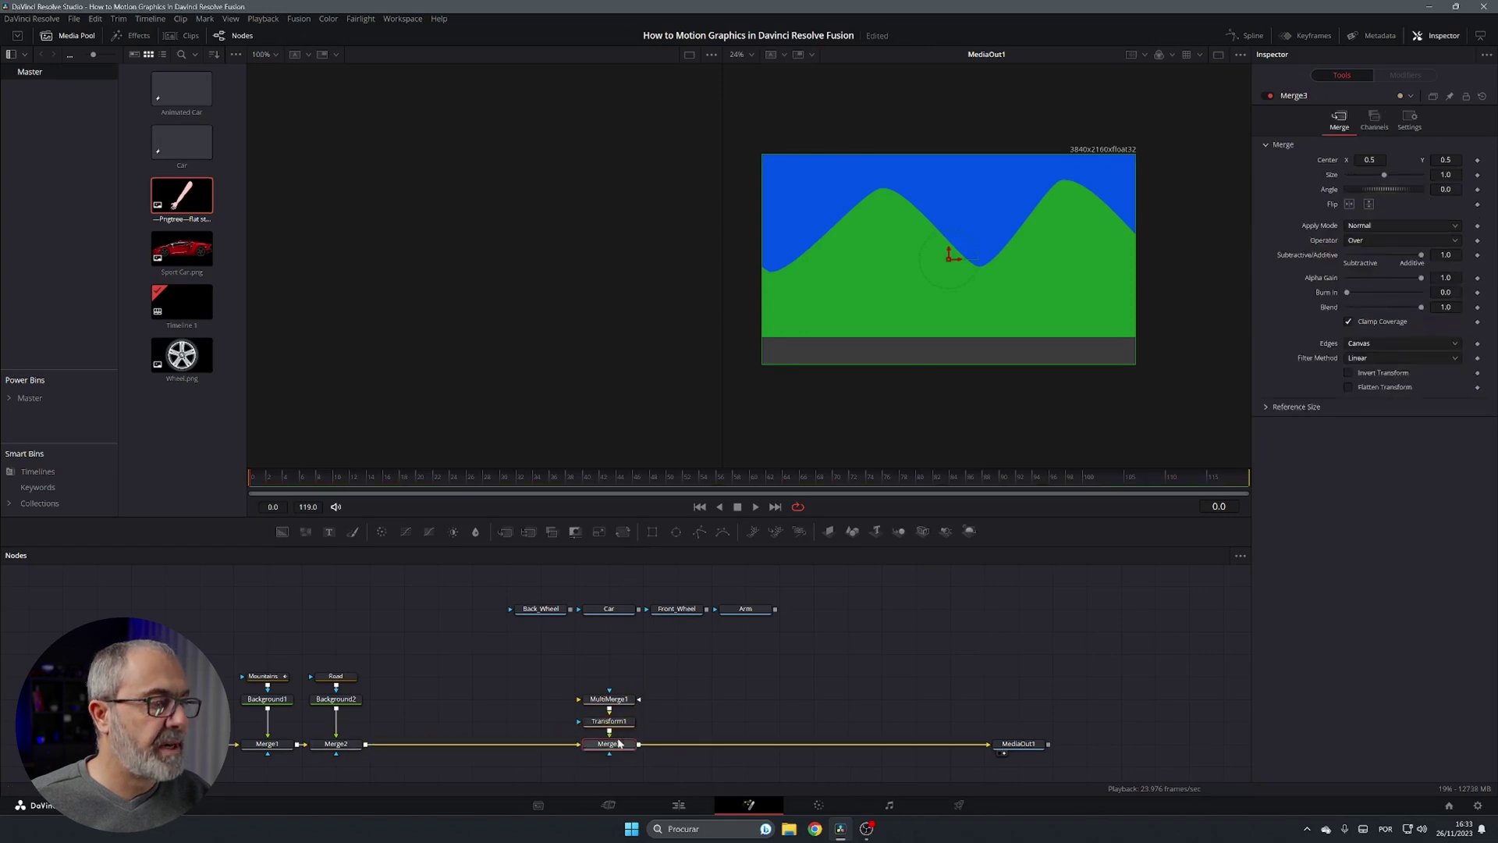
click(803, 656)
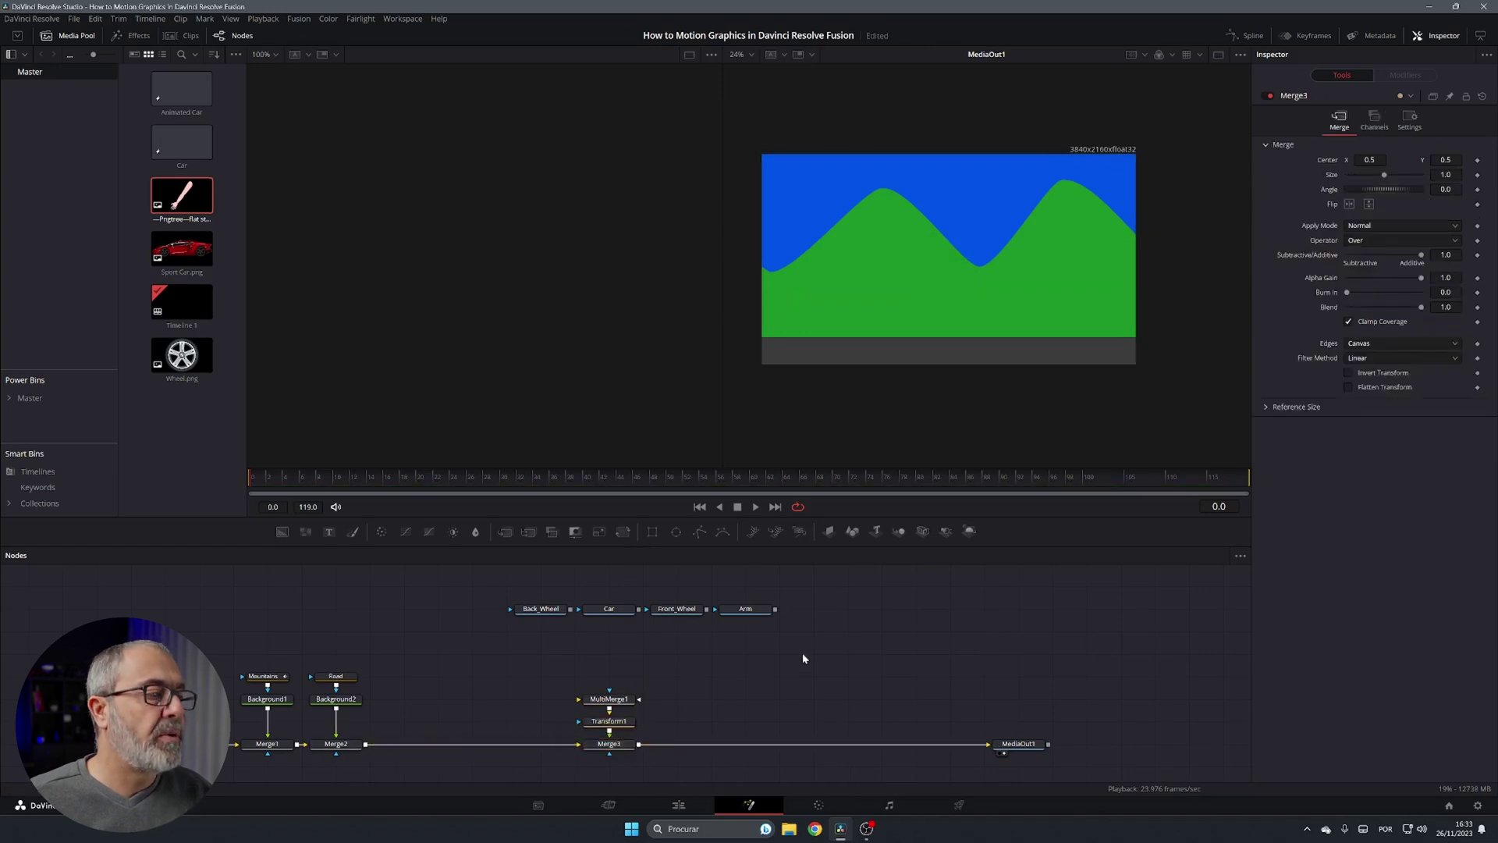
Step: Shift Front_Wheel and Arm aside, then attach a Transform node to Car and place it directly beneath
click(608, 610)
drag(916, 644, 765, 611)
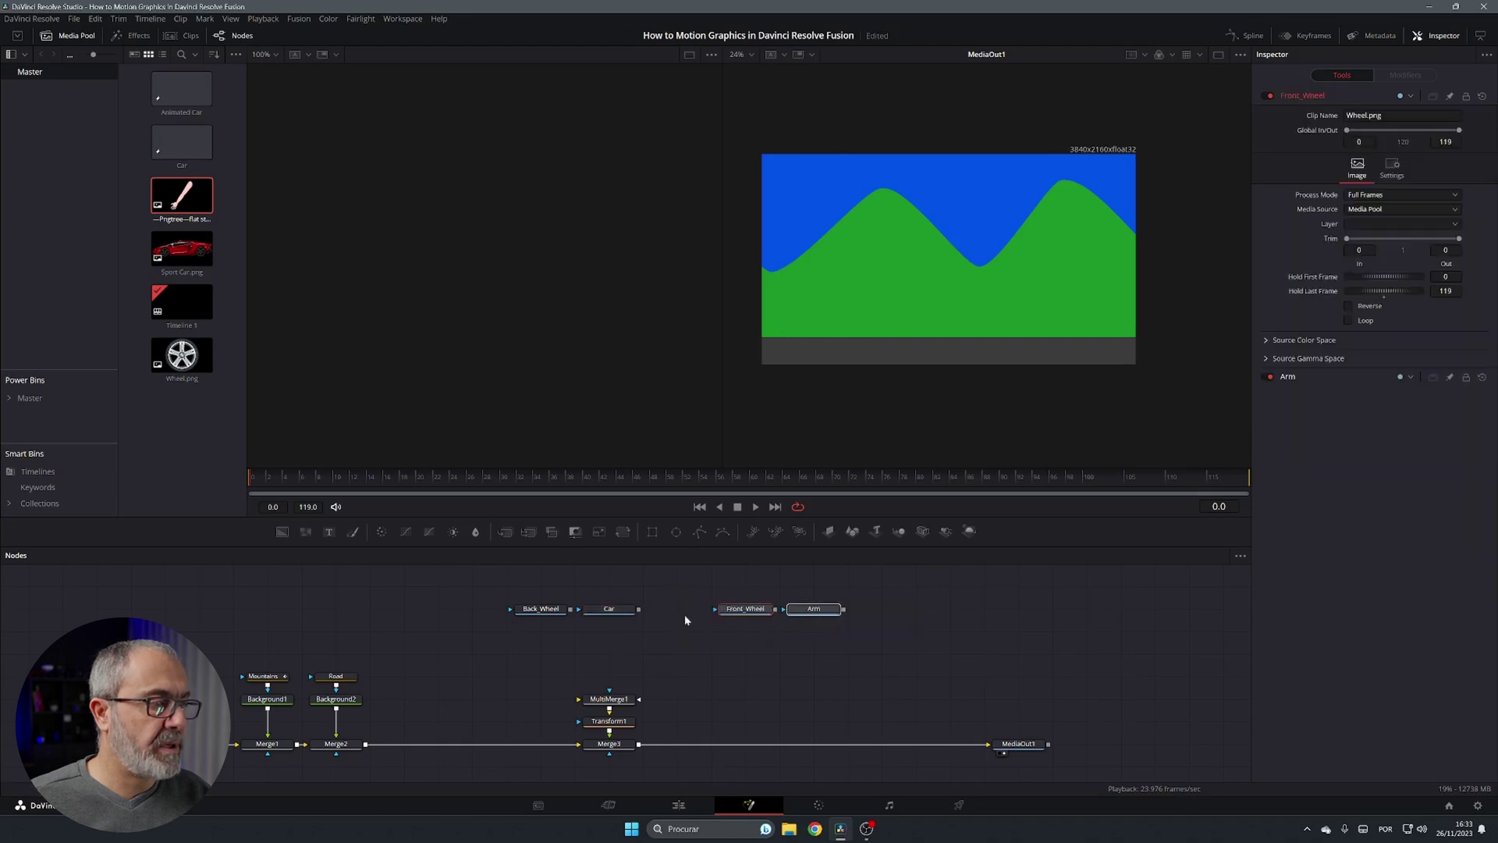
click(610, 610)
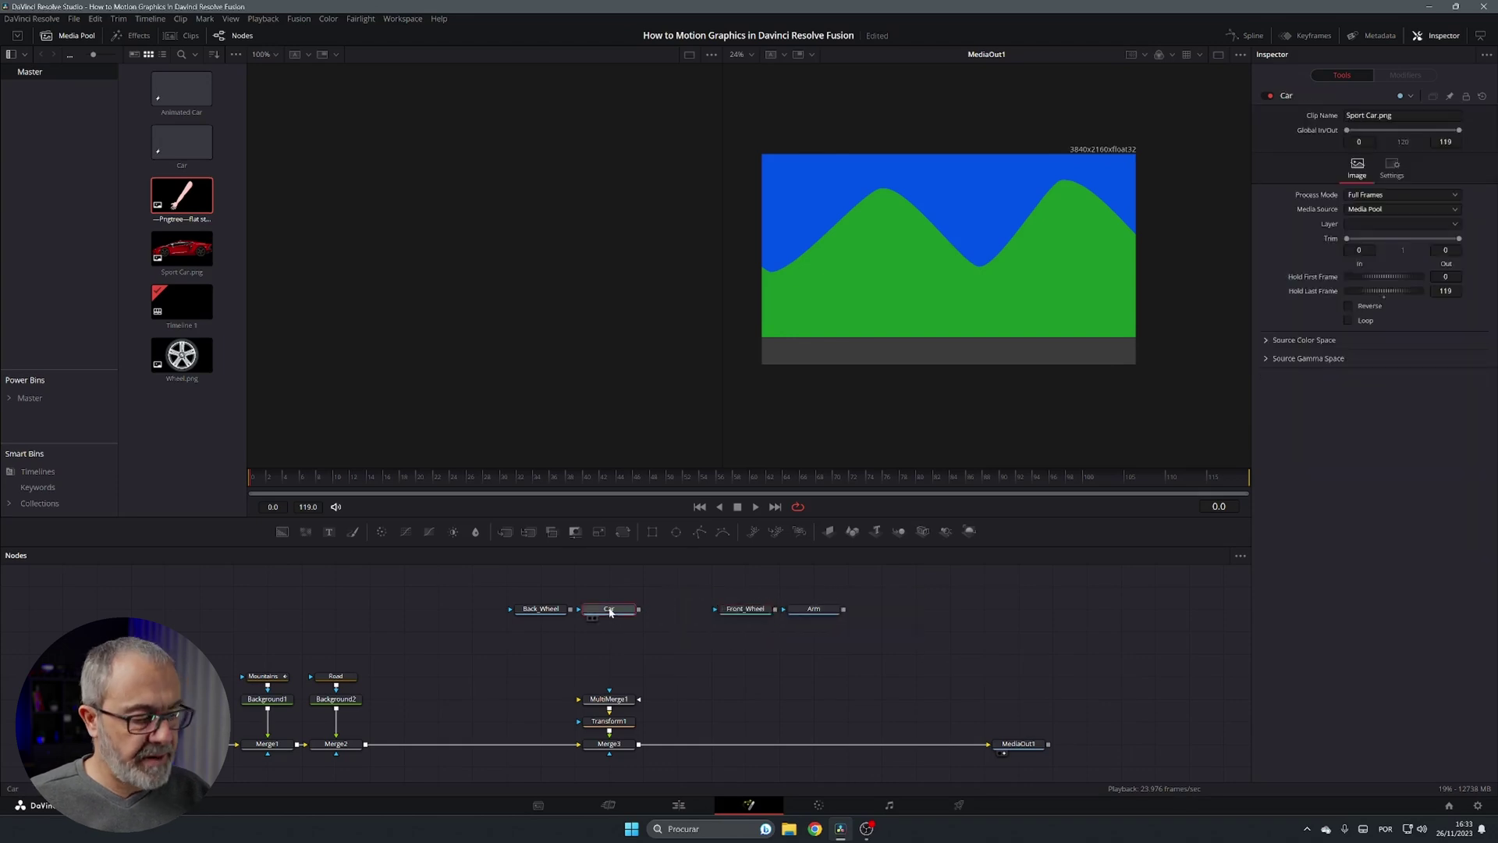
click(623, 531)
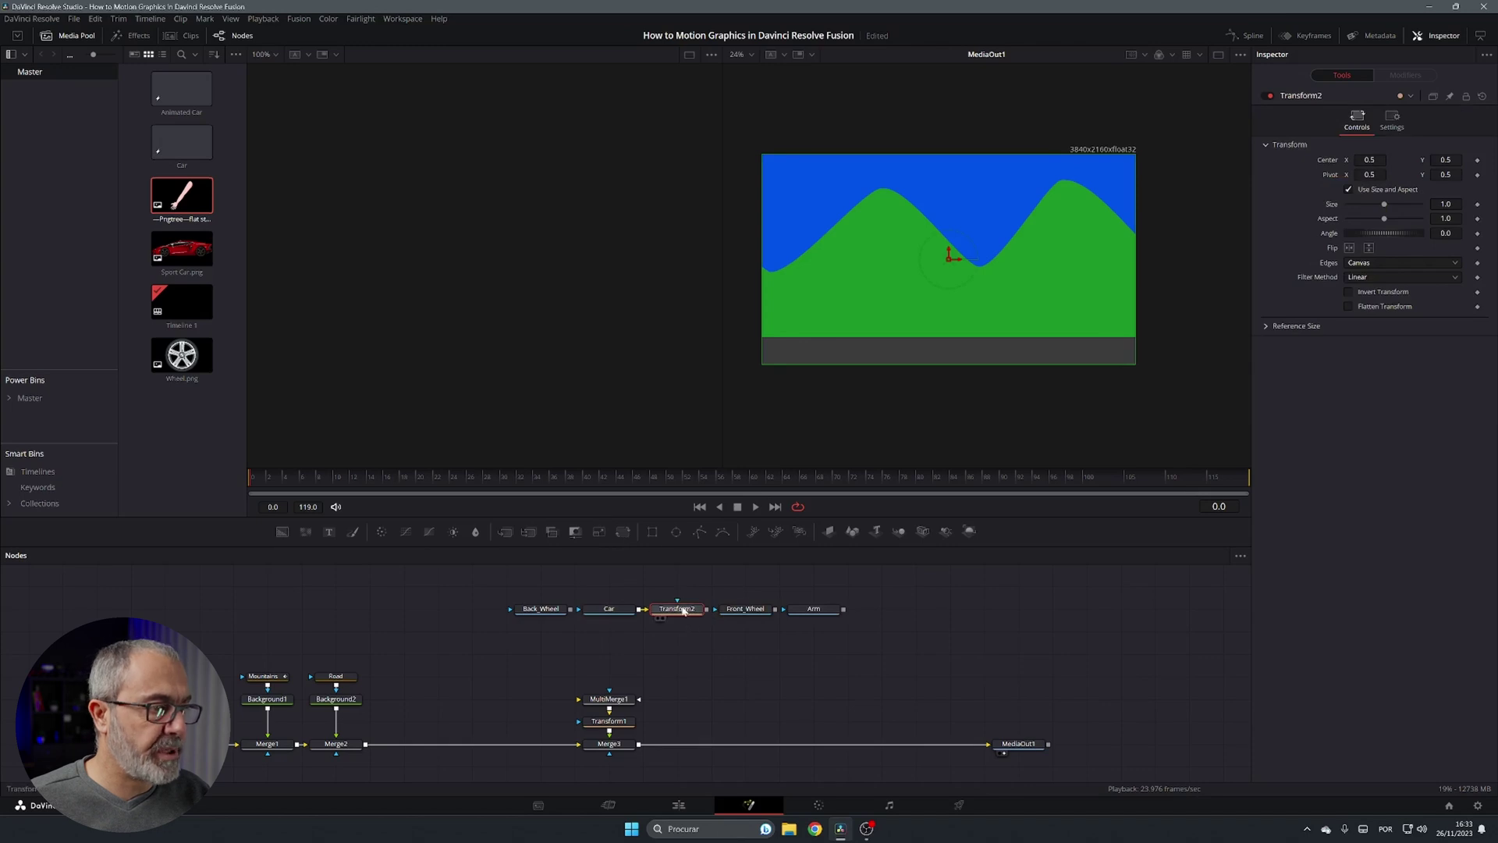
drag(676, 608, 609, 631)
Step: Attach a Transform node to each of Front_Wheel and Back_Wheel, stacking each pair vertically beside the Car pair
click(747, 610)
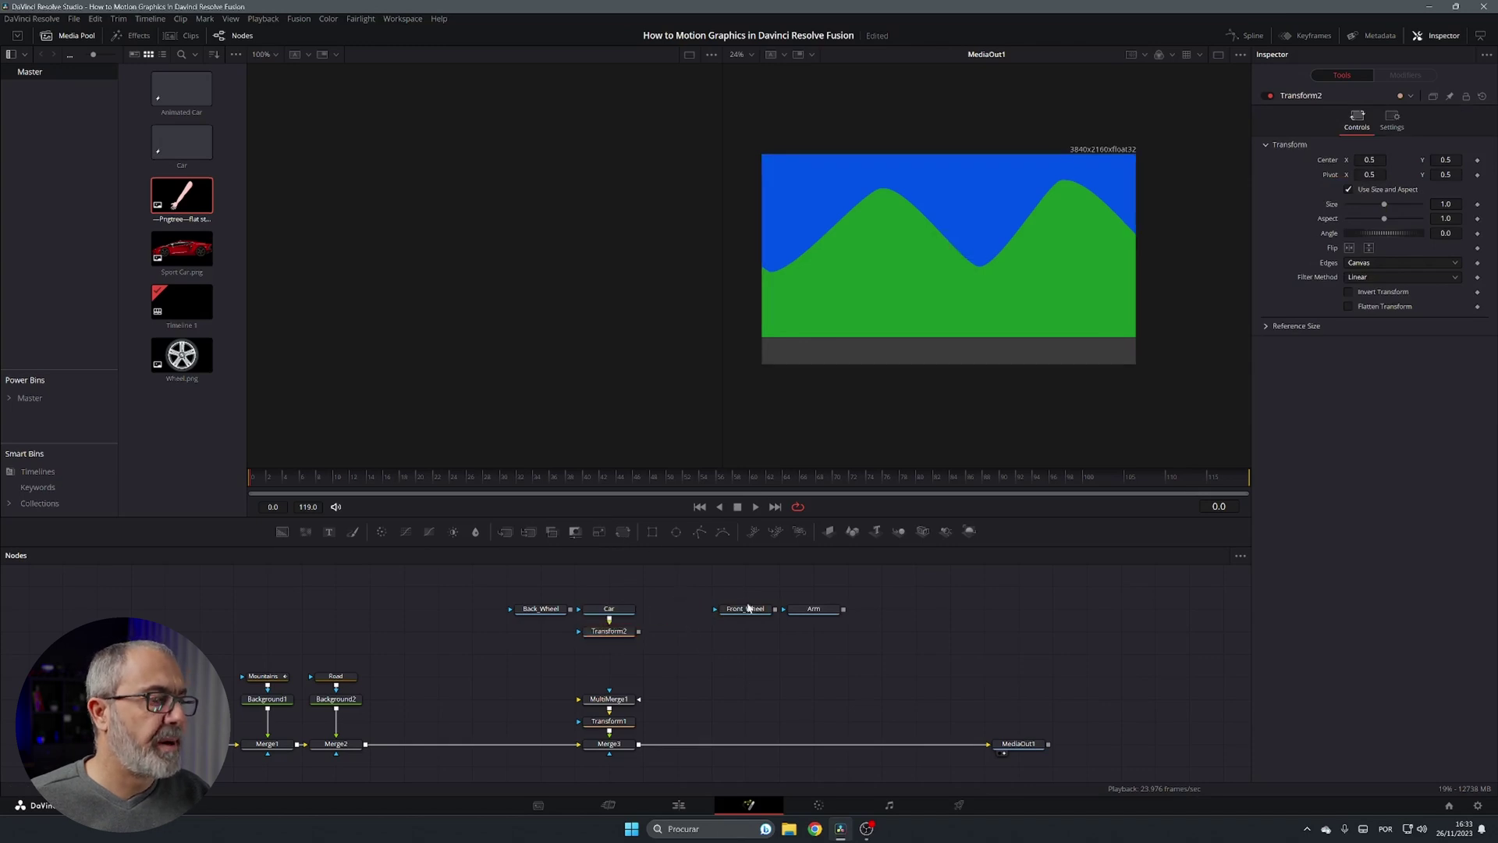
drag(741, 611, 682, 615)
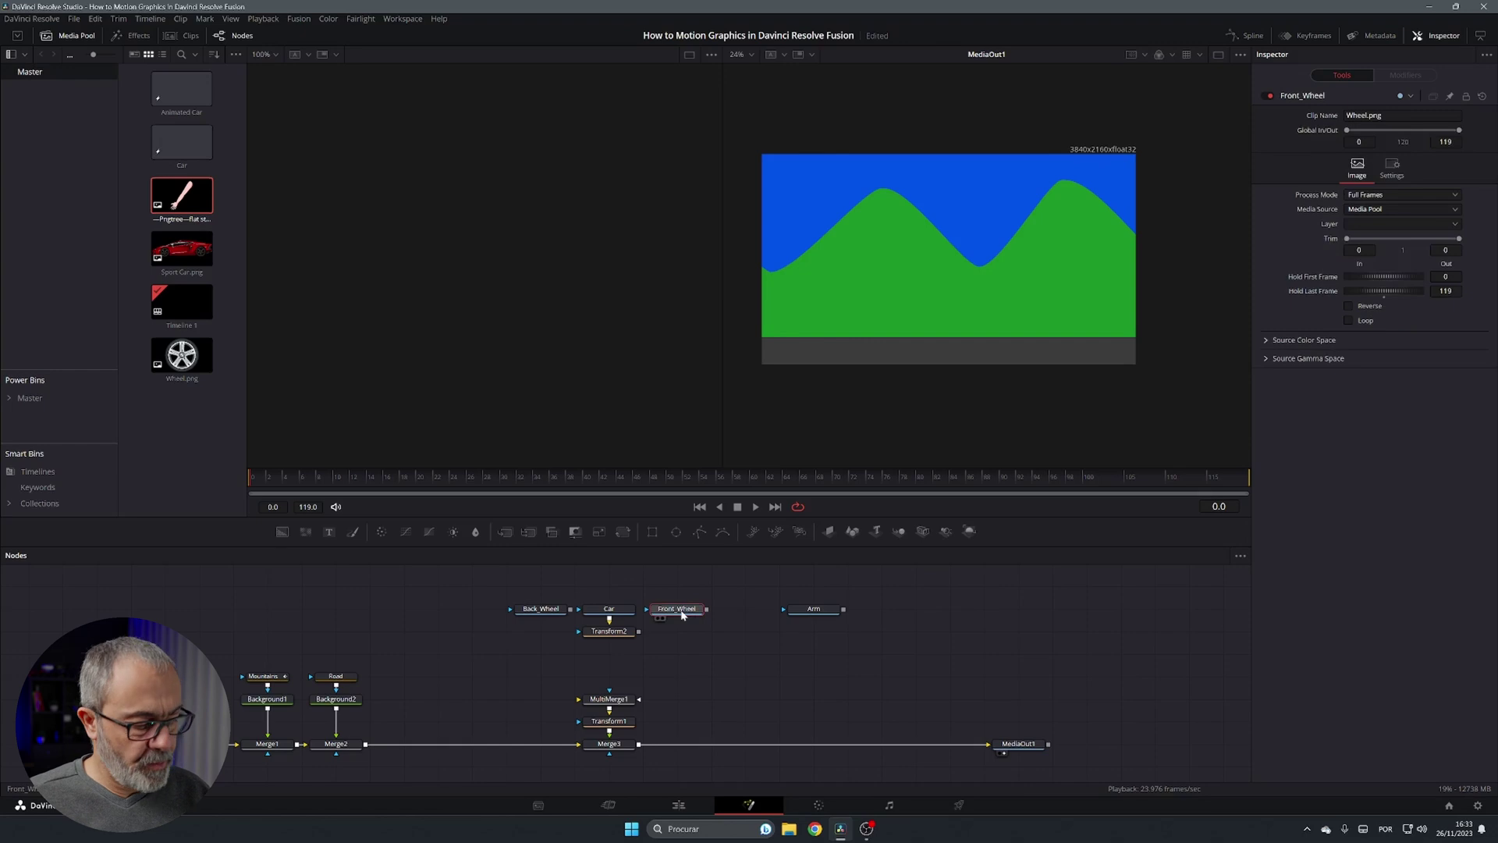
click(622, 531)
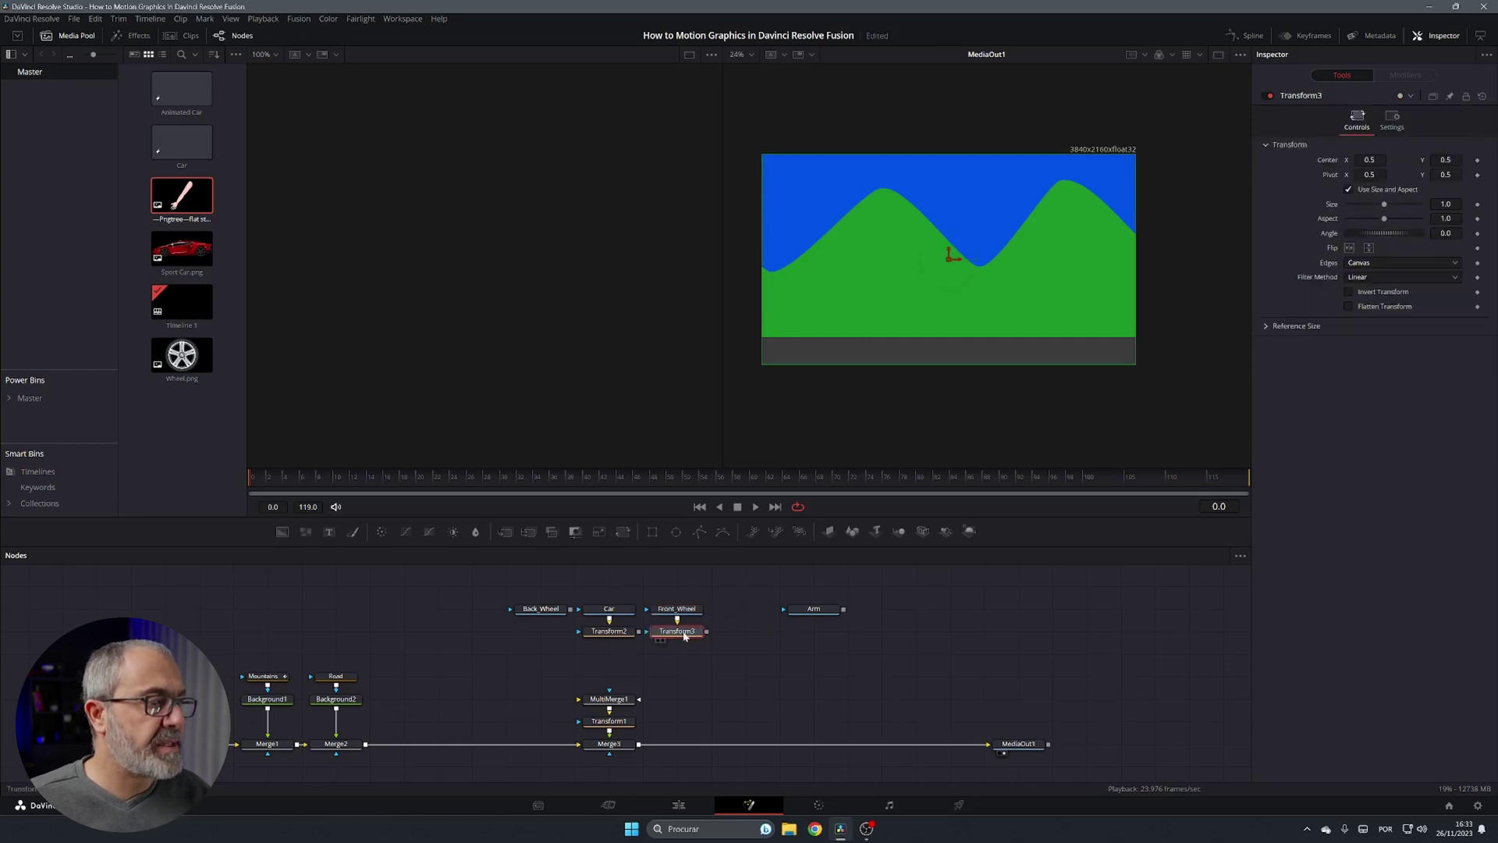
drag(554, 615, 485, 616)
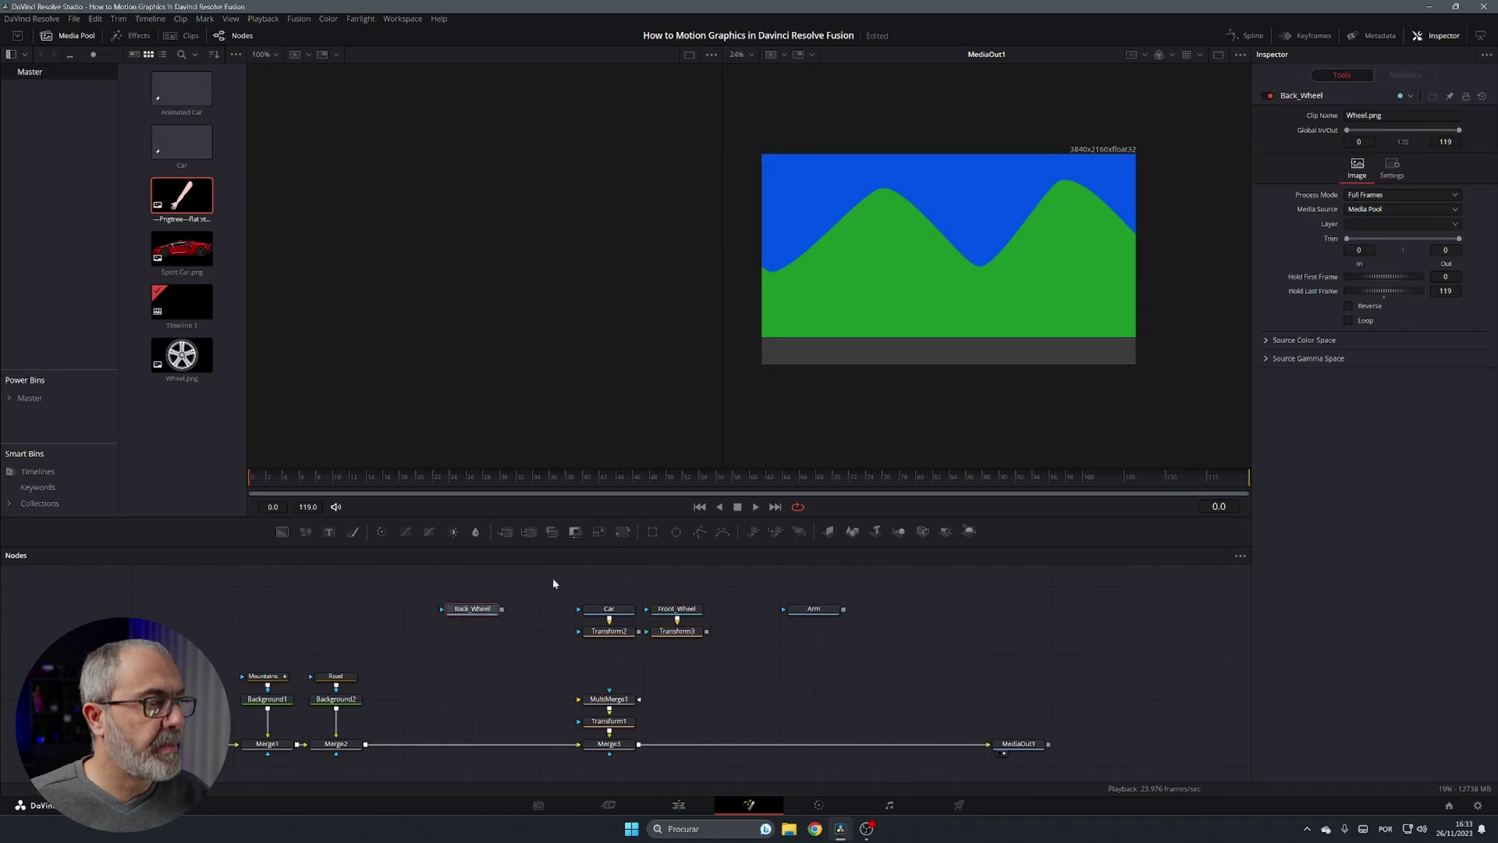
click(622, 531)
mouse_move(541, 609)
mouse_down()
mouse_move(541, 632)
mouse_move(506, 617)
mouse_move(545, 617)
mouse_up()
Step: Move Arm next to Front_Wheel, attach a Transform node to it and place that node directly beneath
drag(827, 613, 758, 612)
click(758, 613)
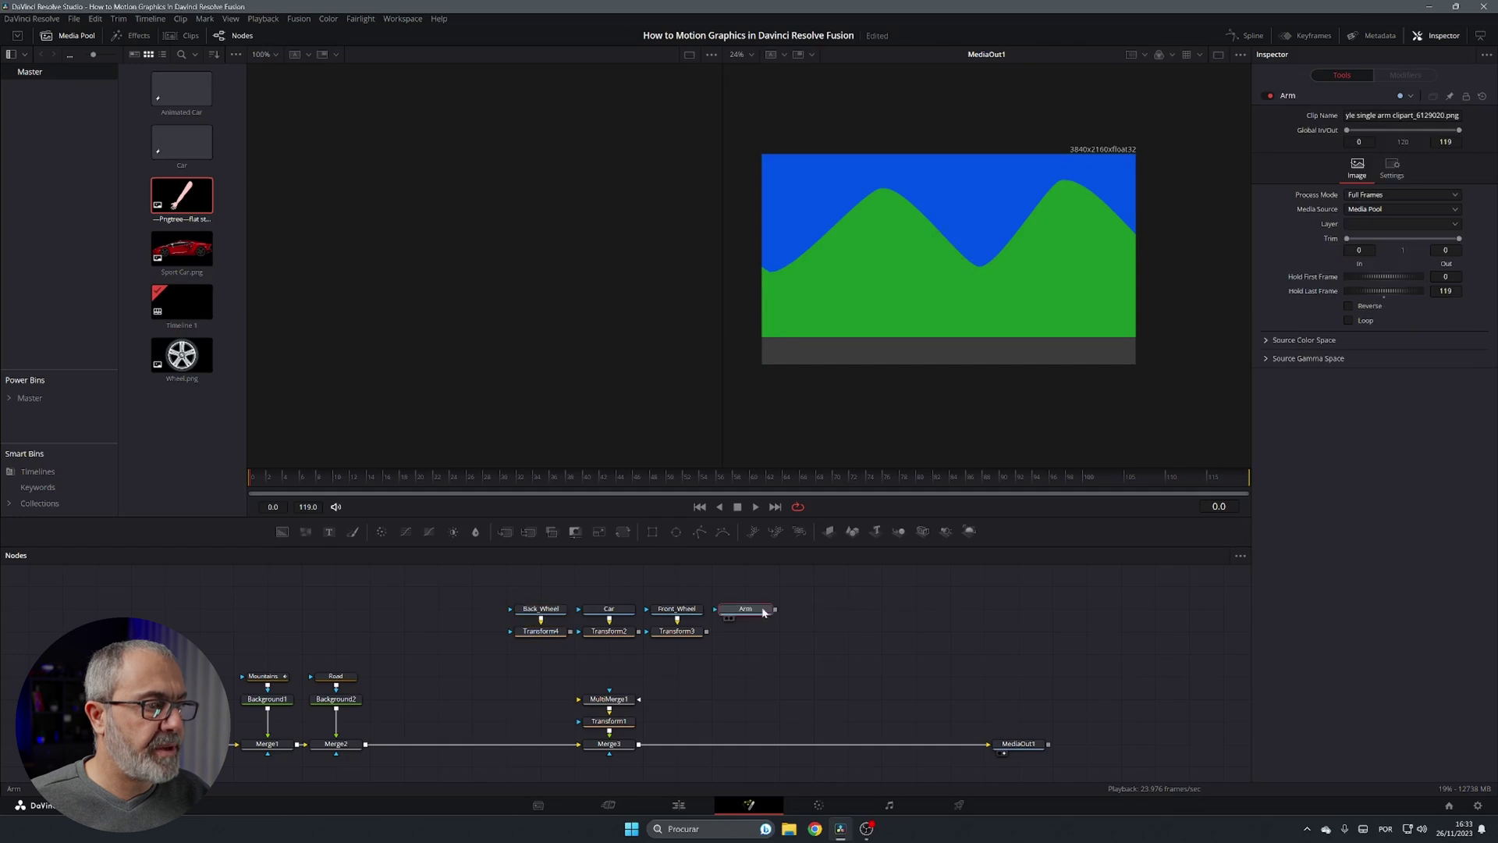
click(621, 531)
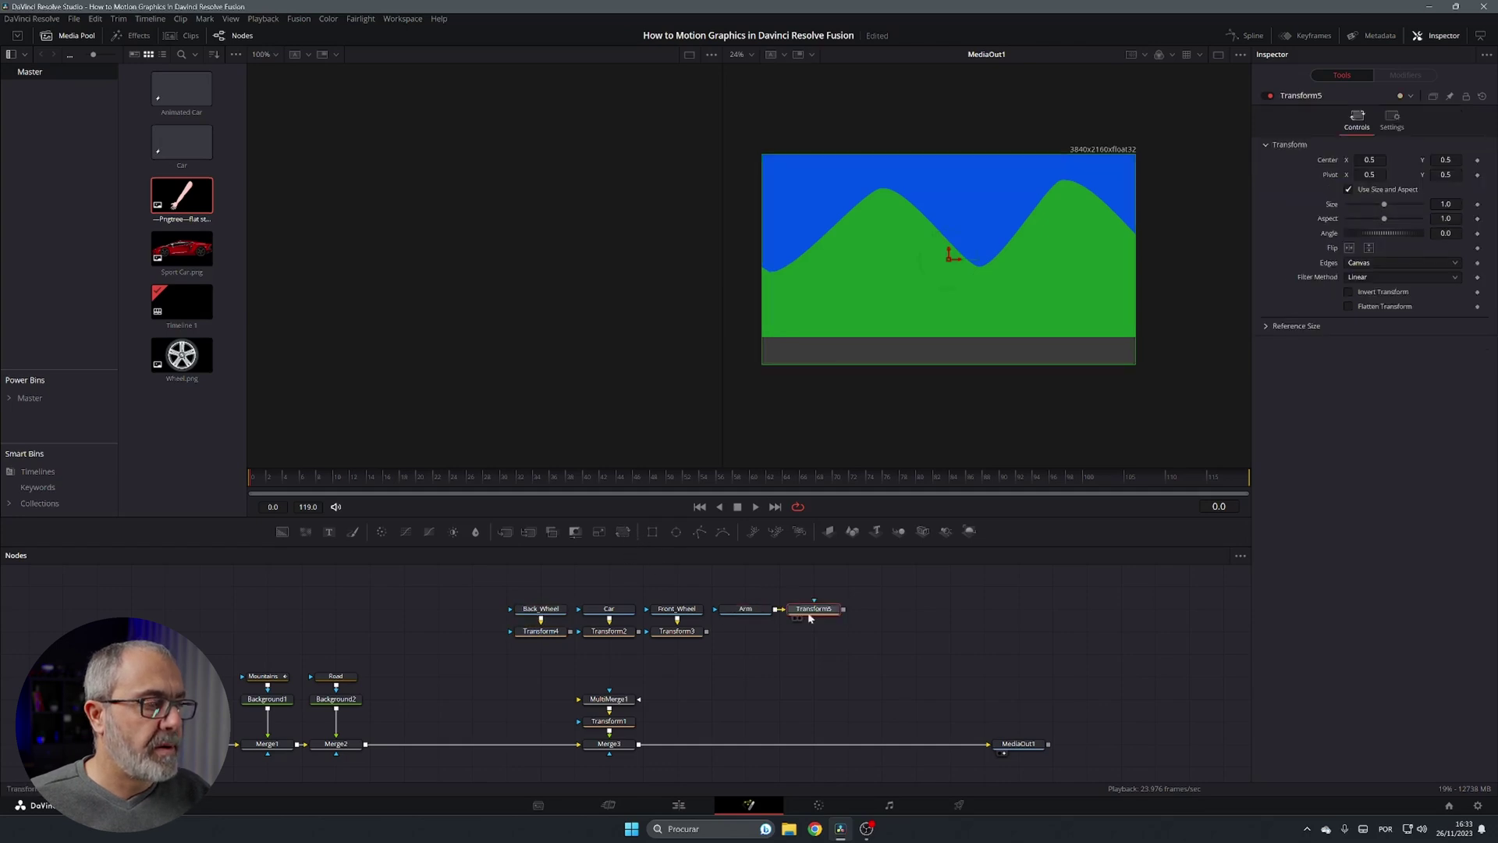
drag(810, 617, 747, 640)
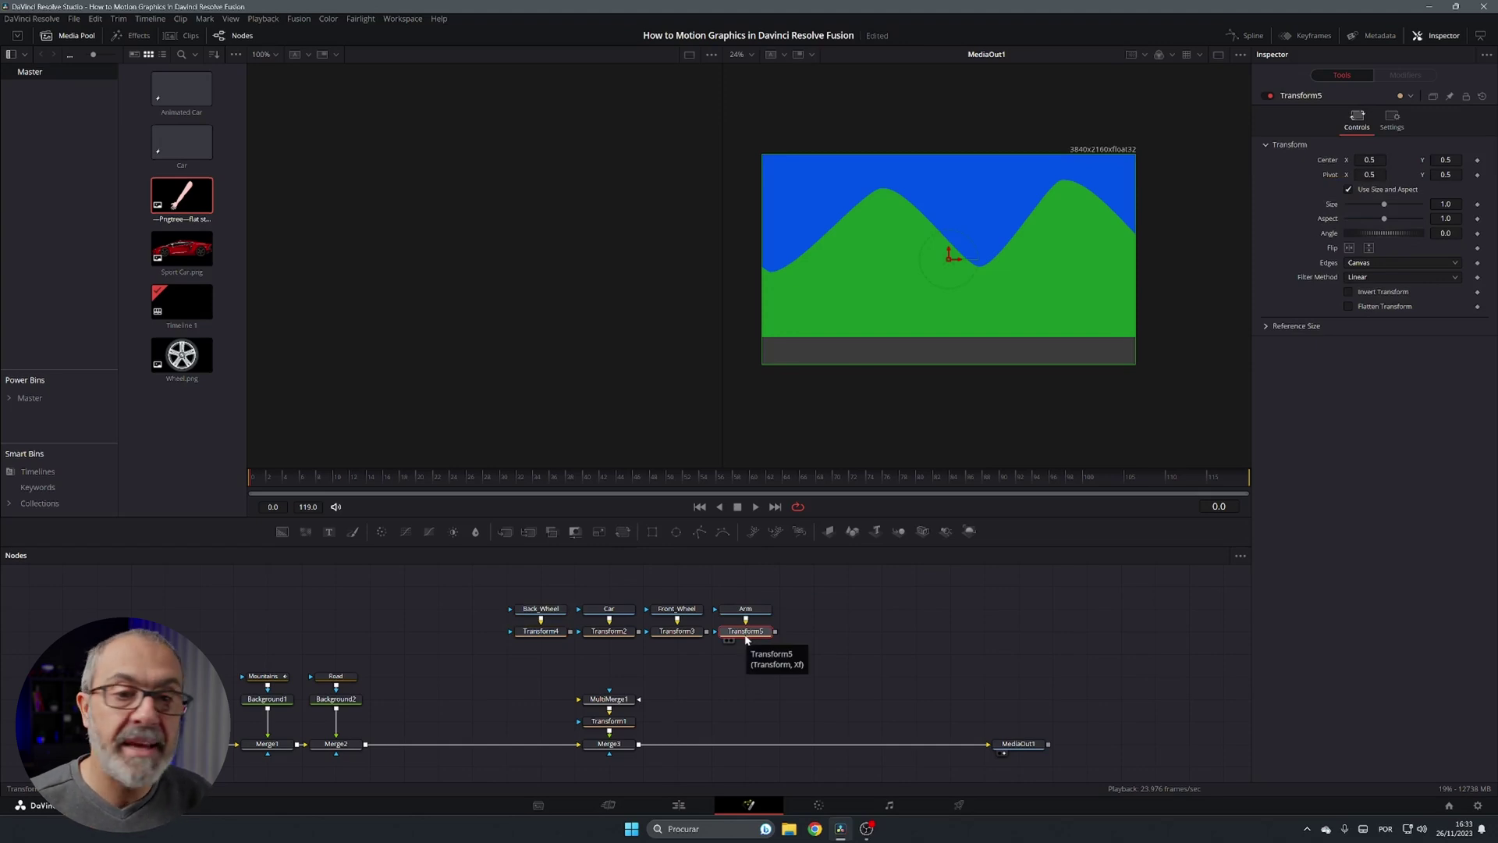
Step: Add an unconnected Background node beside the back wheel's Transform4 and rename it None
click(900, 617)
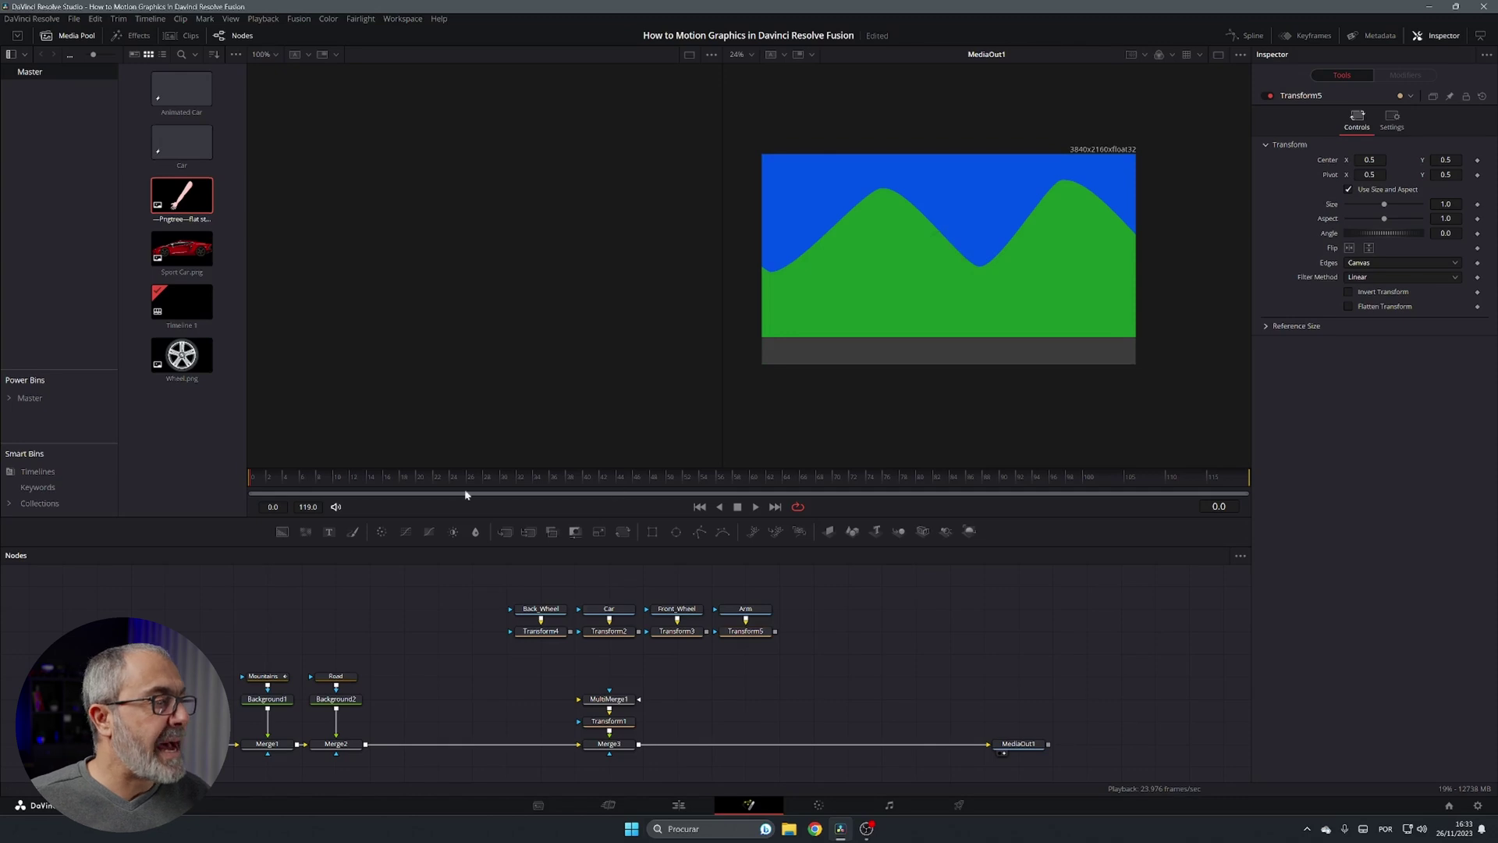
drag(286, 537, 472, 632)
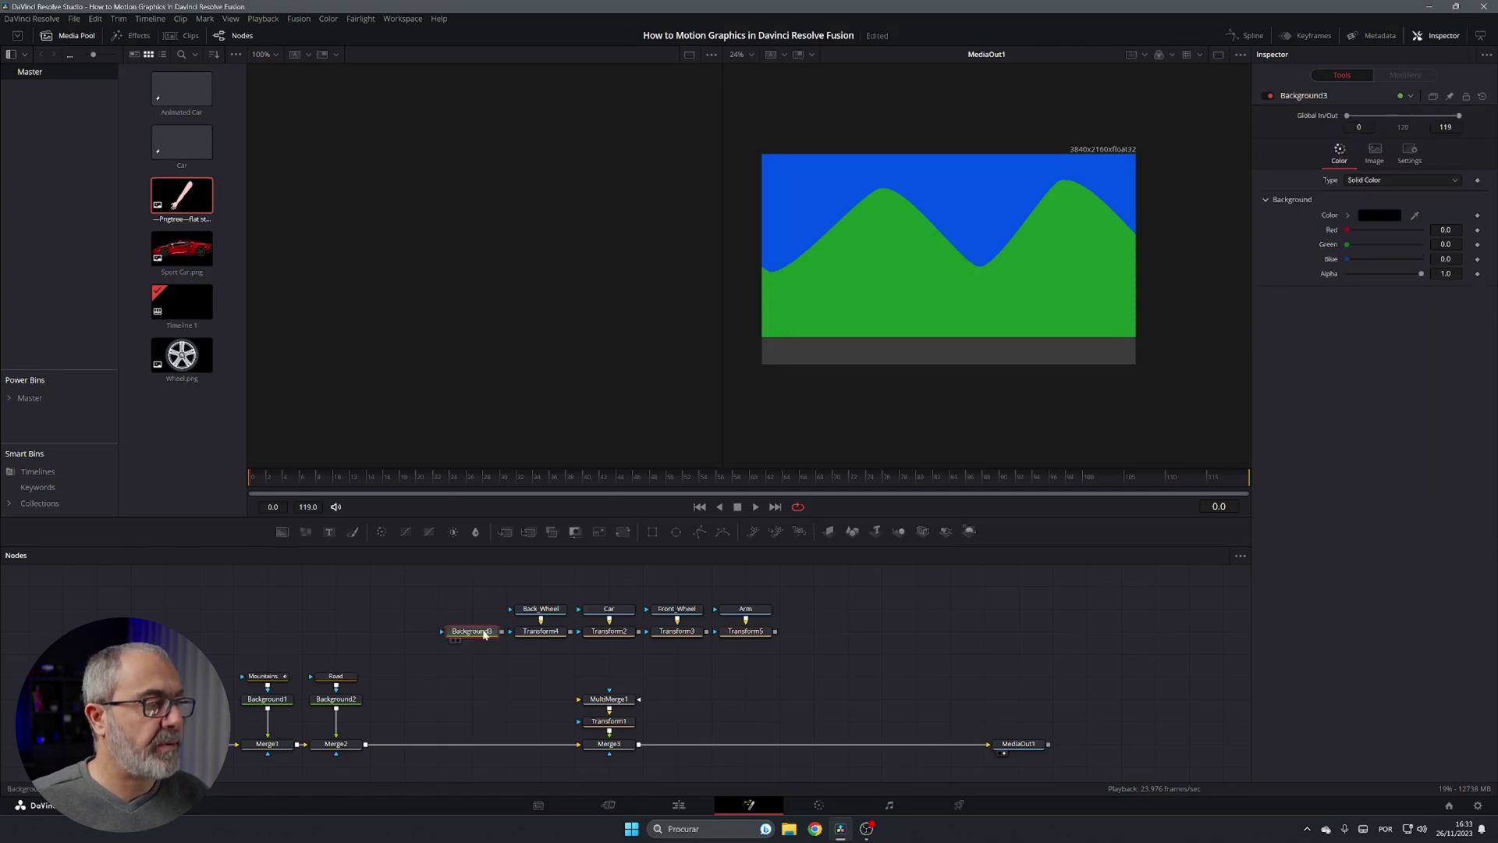
key(F2)
text(None)
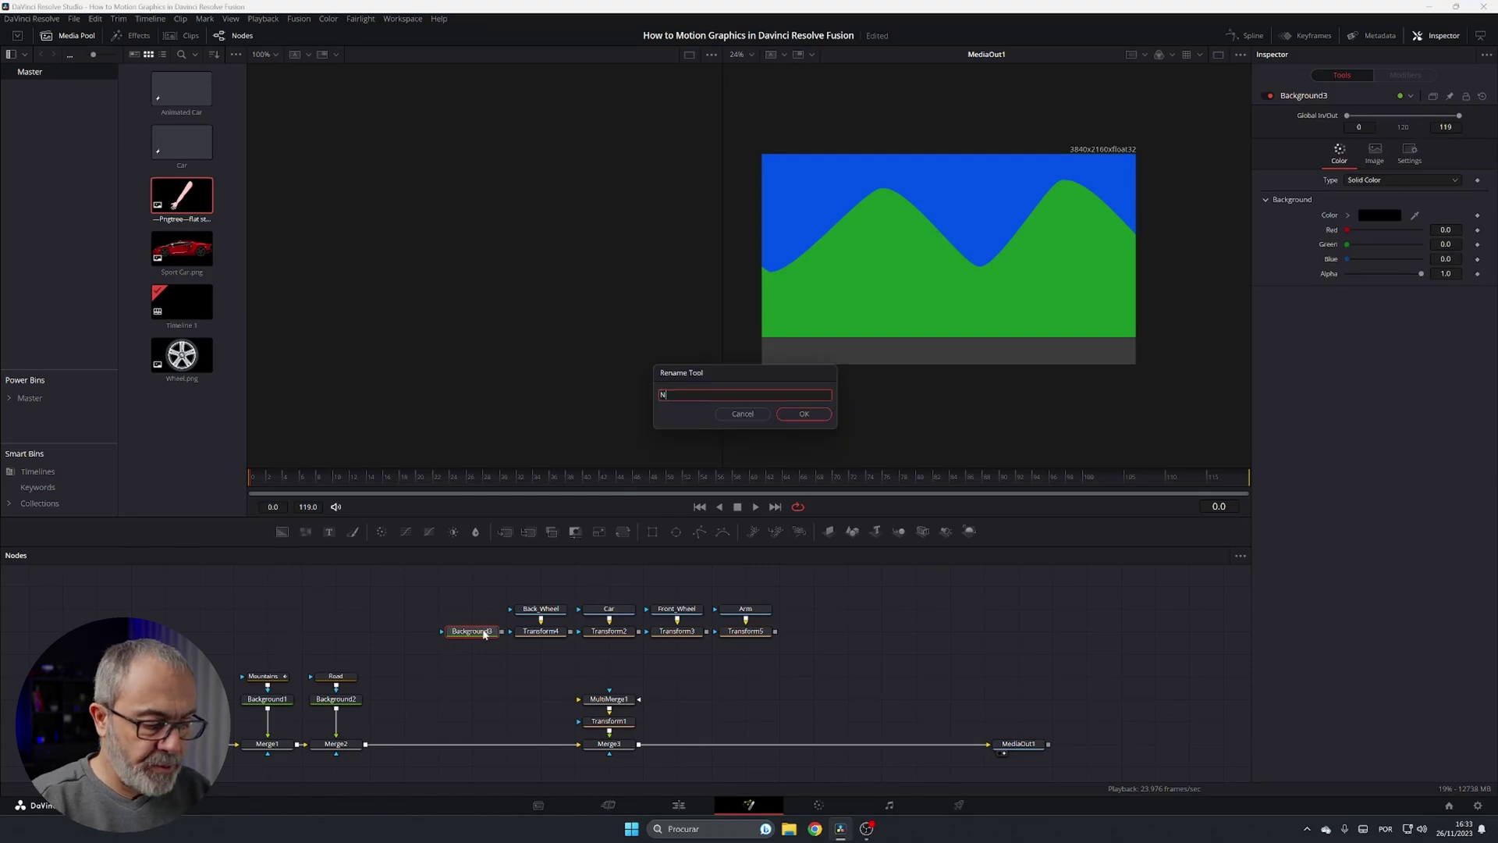
key(Return)
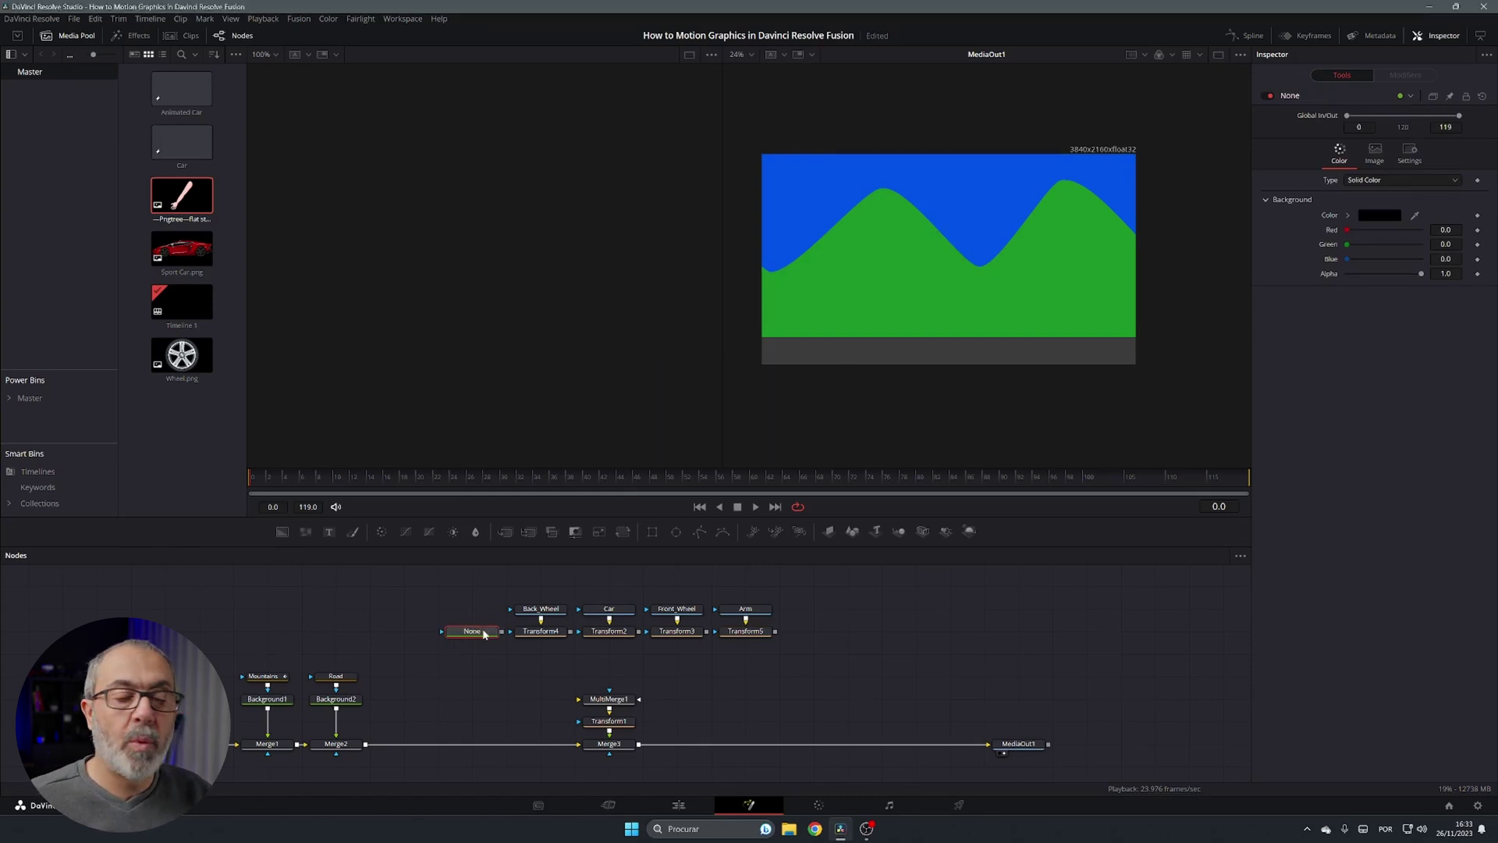
Step: Connect None to MultiMerge1's background input with alpha 0 and align it level with MultiMerge1
drag(503, 636, 579, 702)
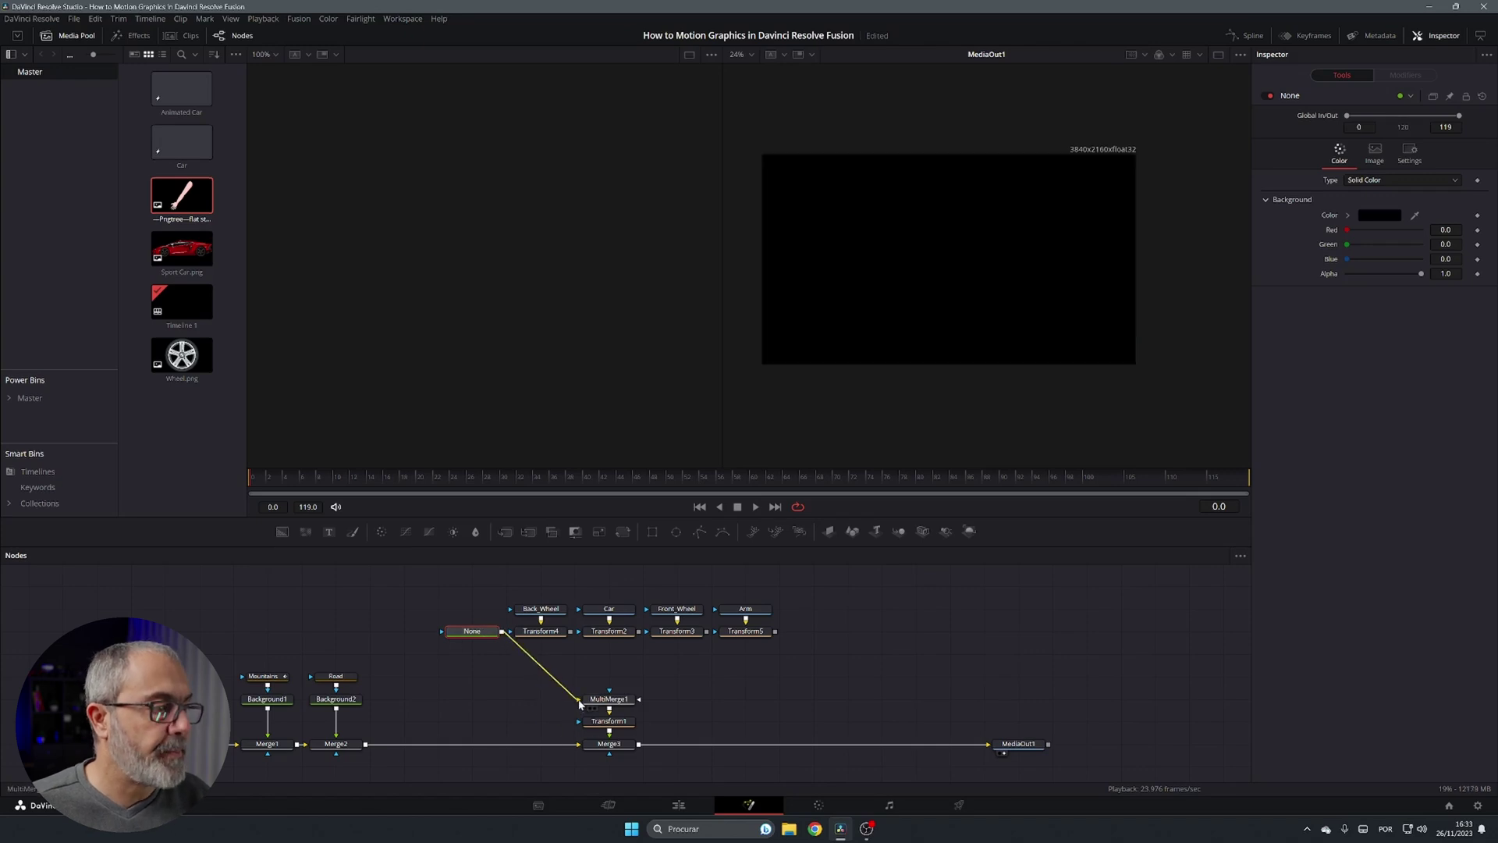
drag(1421, 273, 1331, 277)
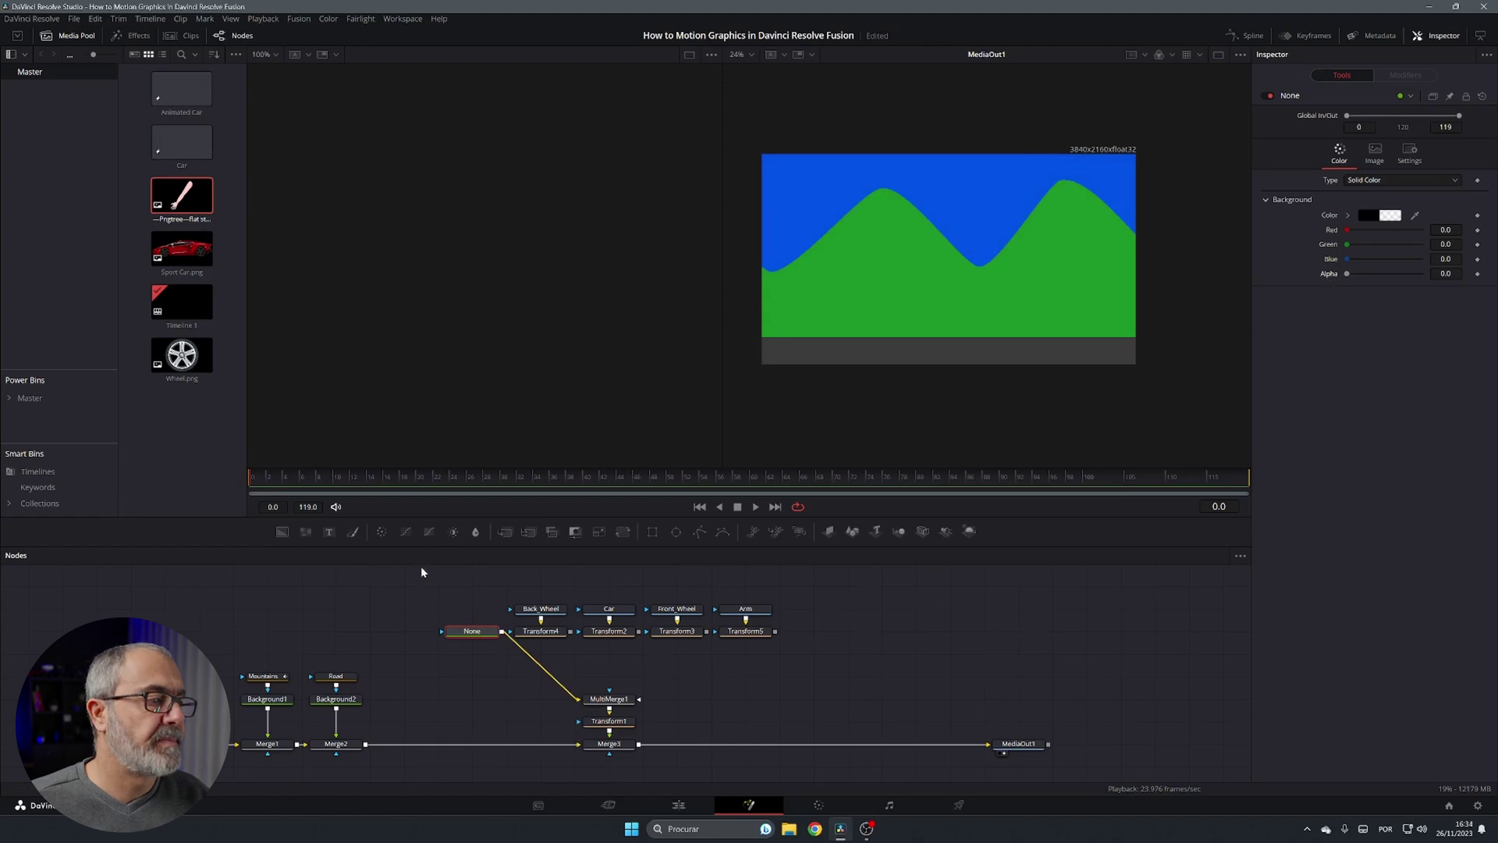
drag(460, 636, 459, 702)
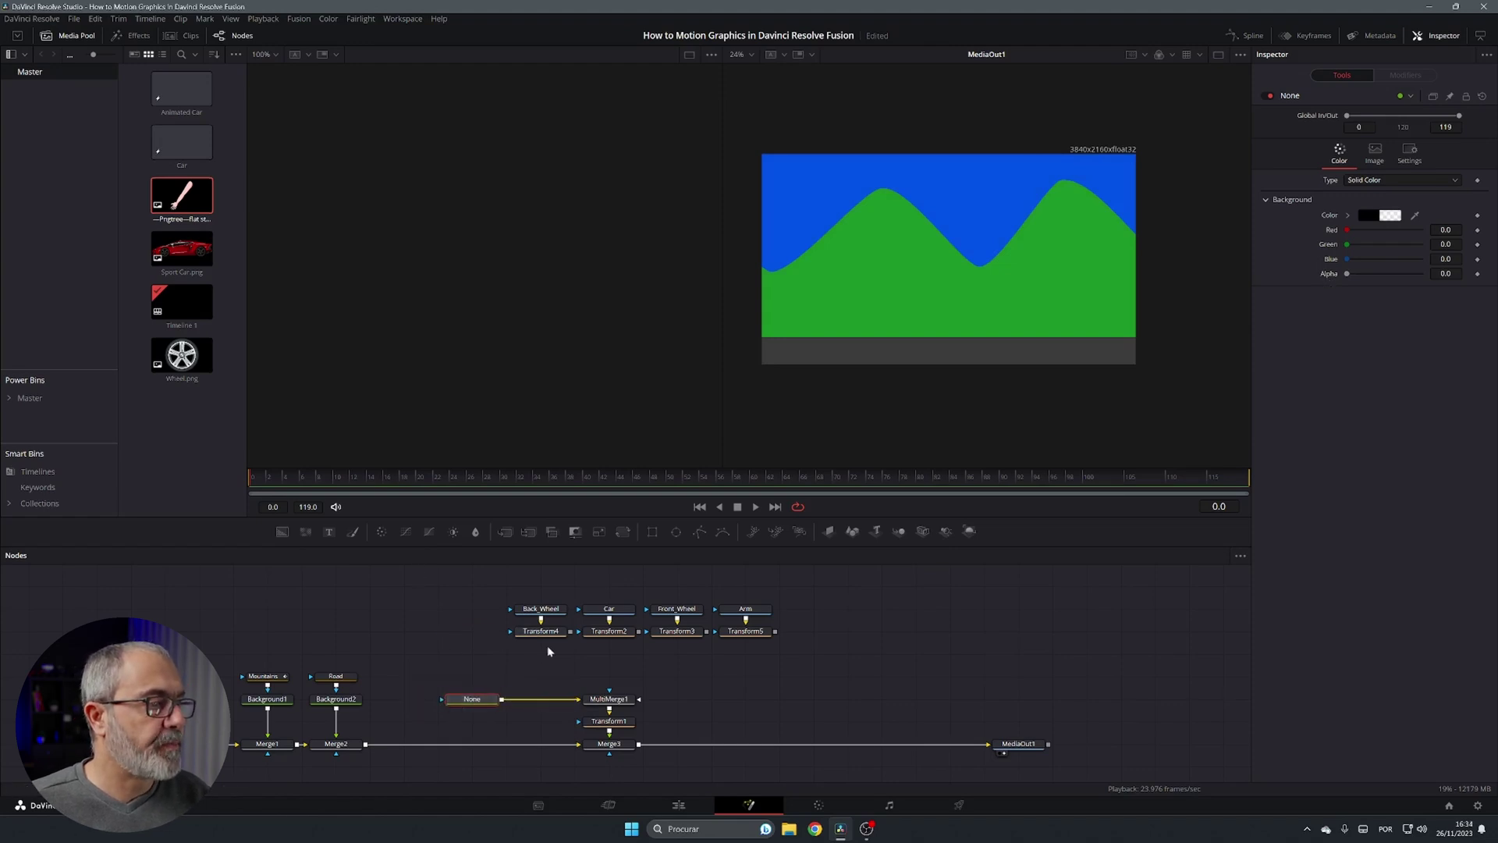
Step: Feed the car's Transform2 into MultiMerge1 and fit it at the road's edge: size 0.199, flipped horizontally, center Y 0.214
drag(642, 630, 612, 700)
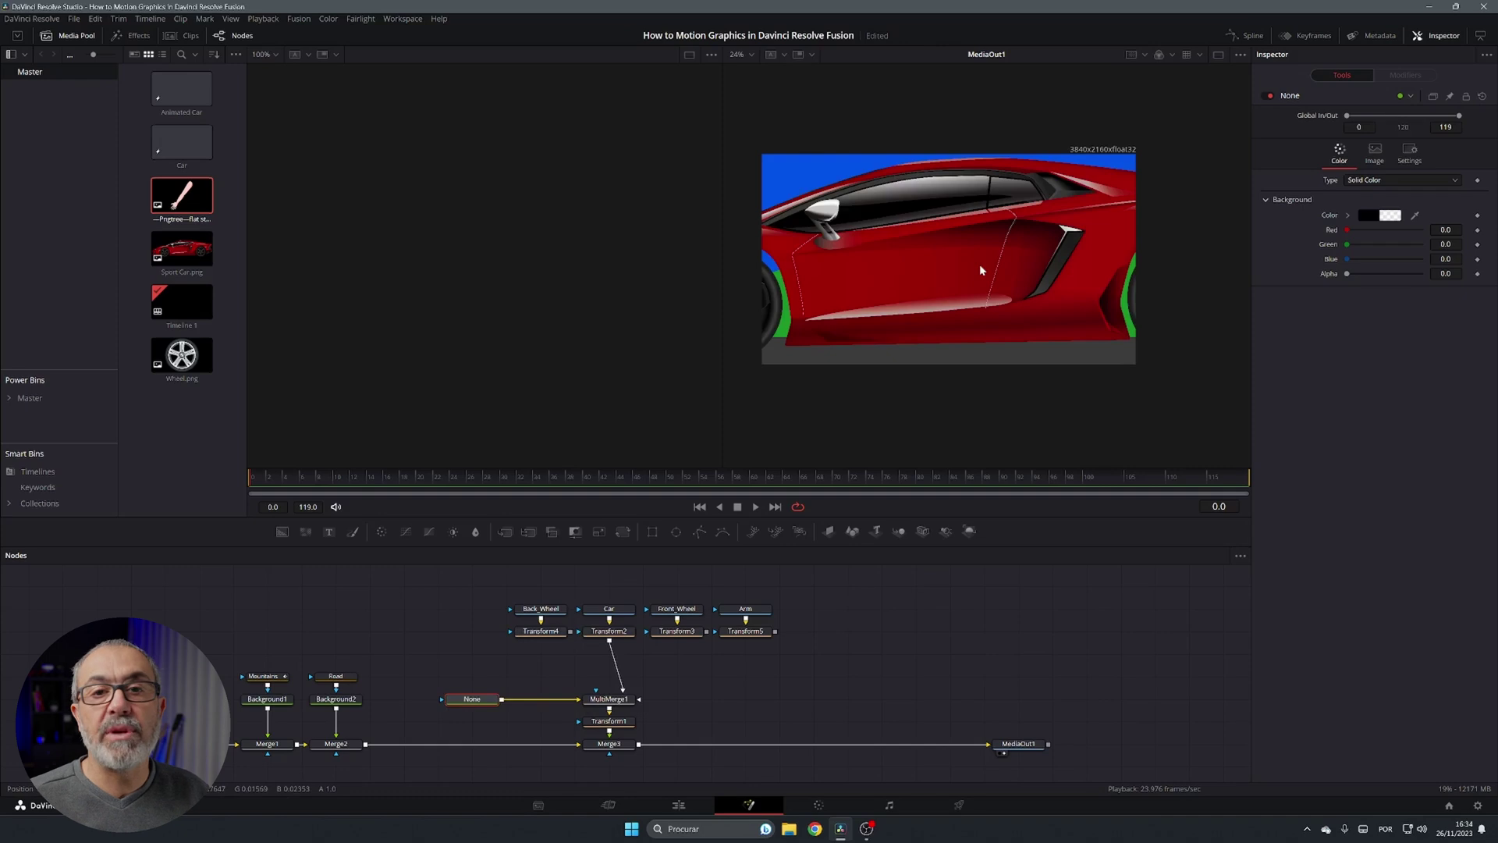
click(615, 634)
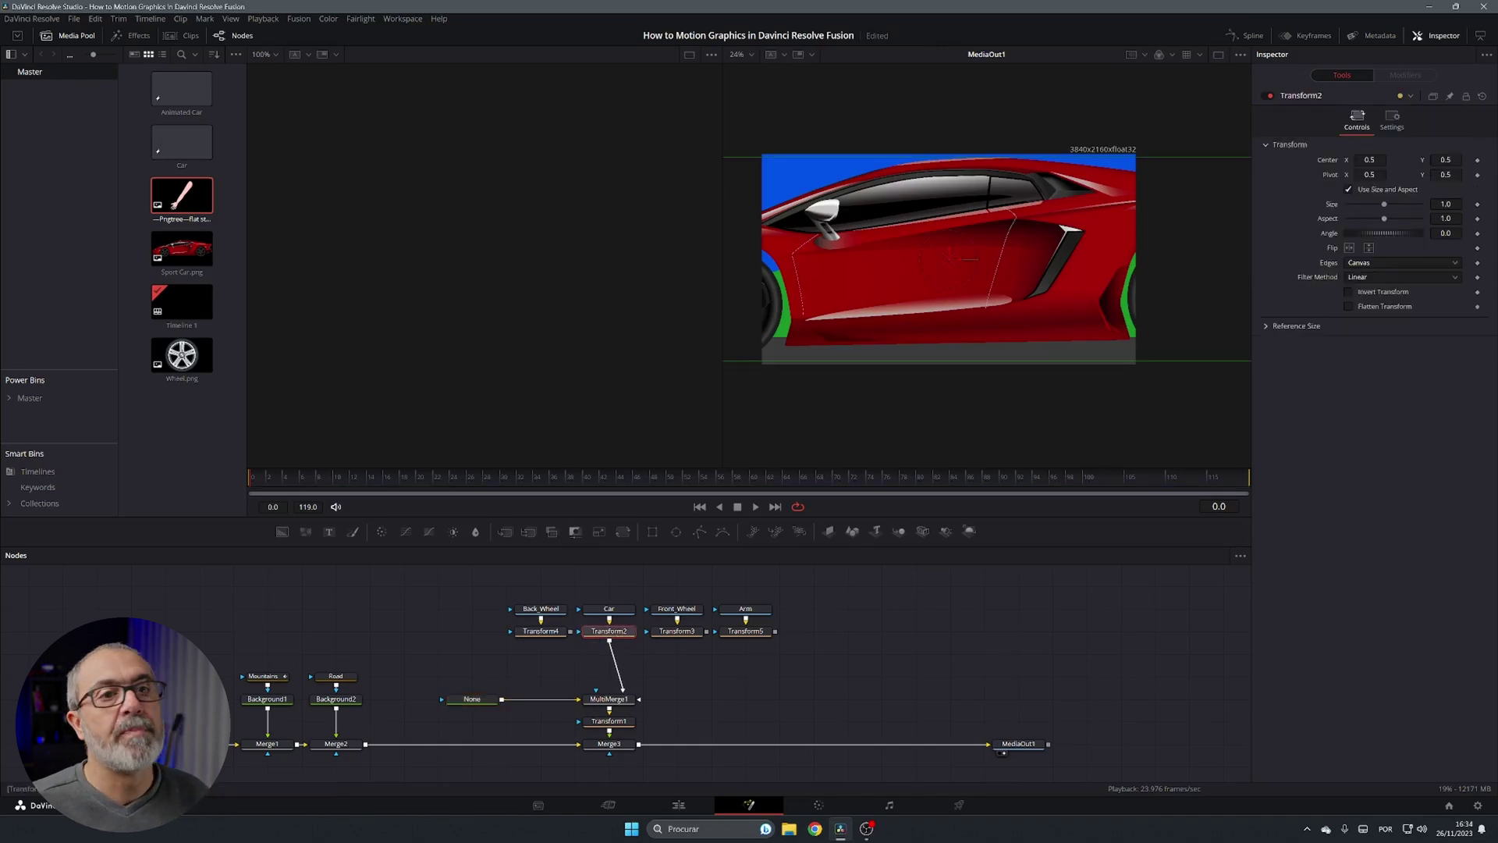
drag(1446, 204, 1402, 203)
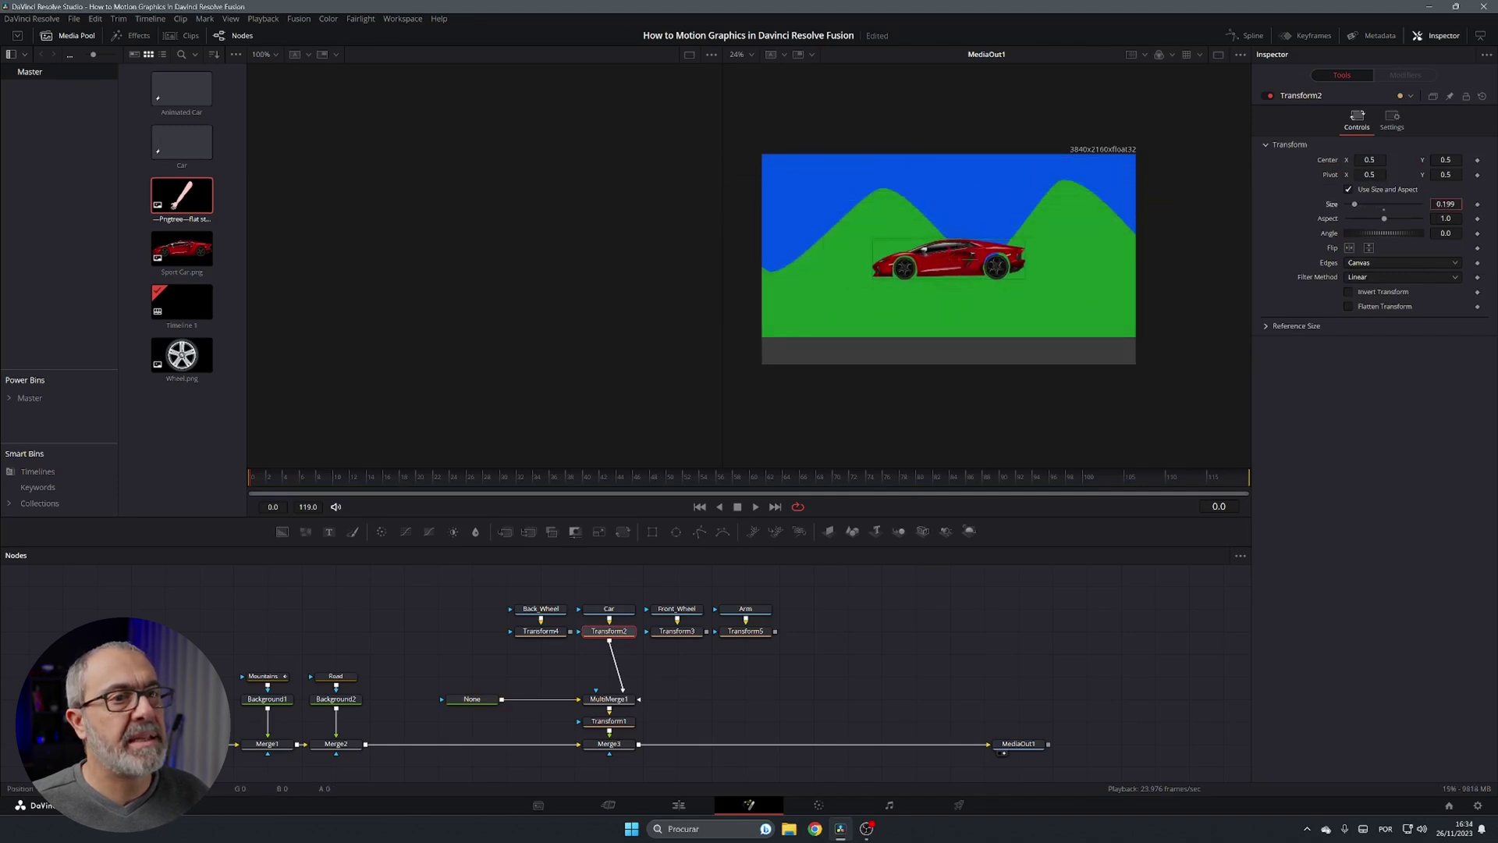
click(1349, 248)
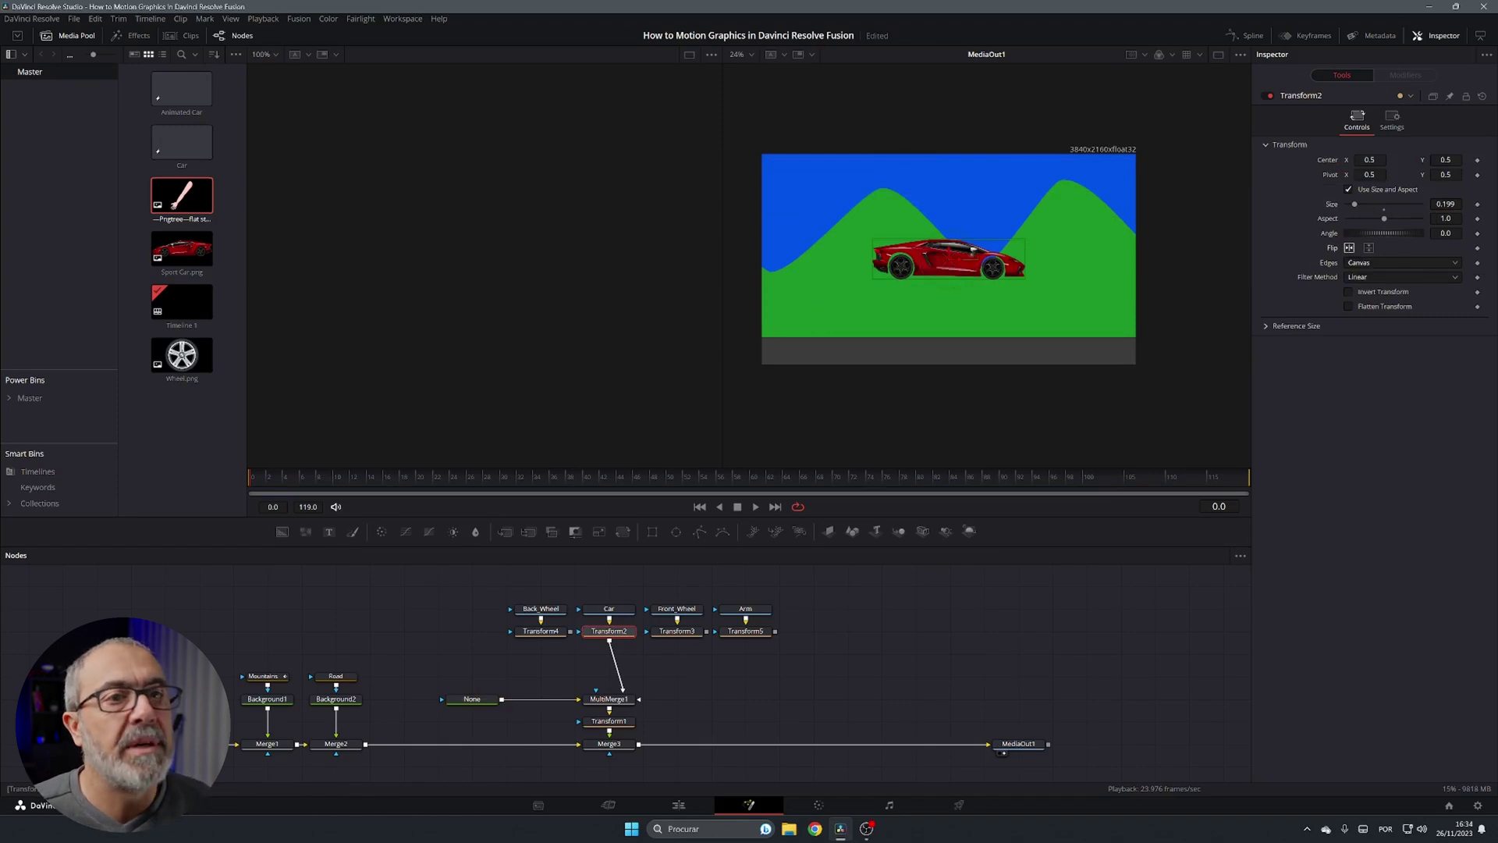
drag(972, 250, 972, 308)
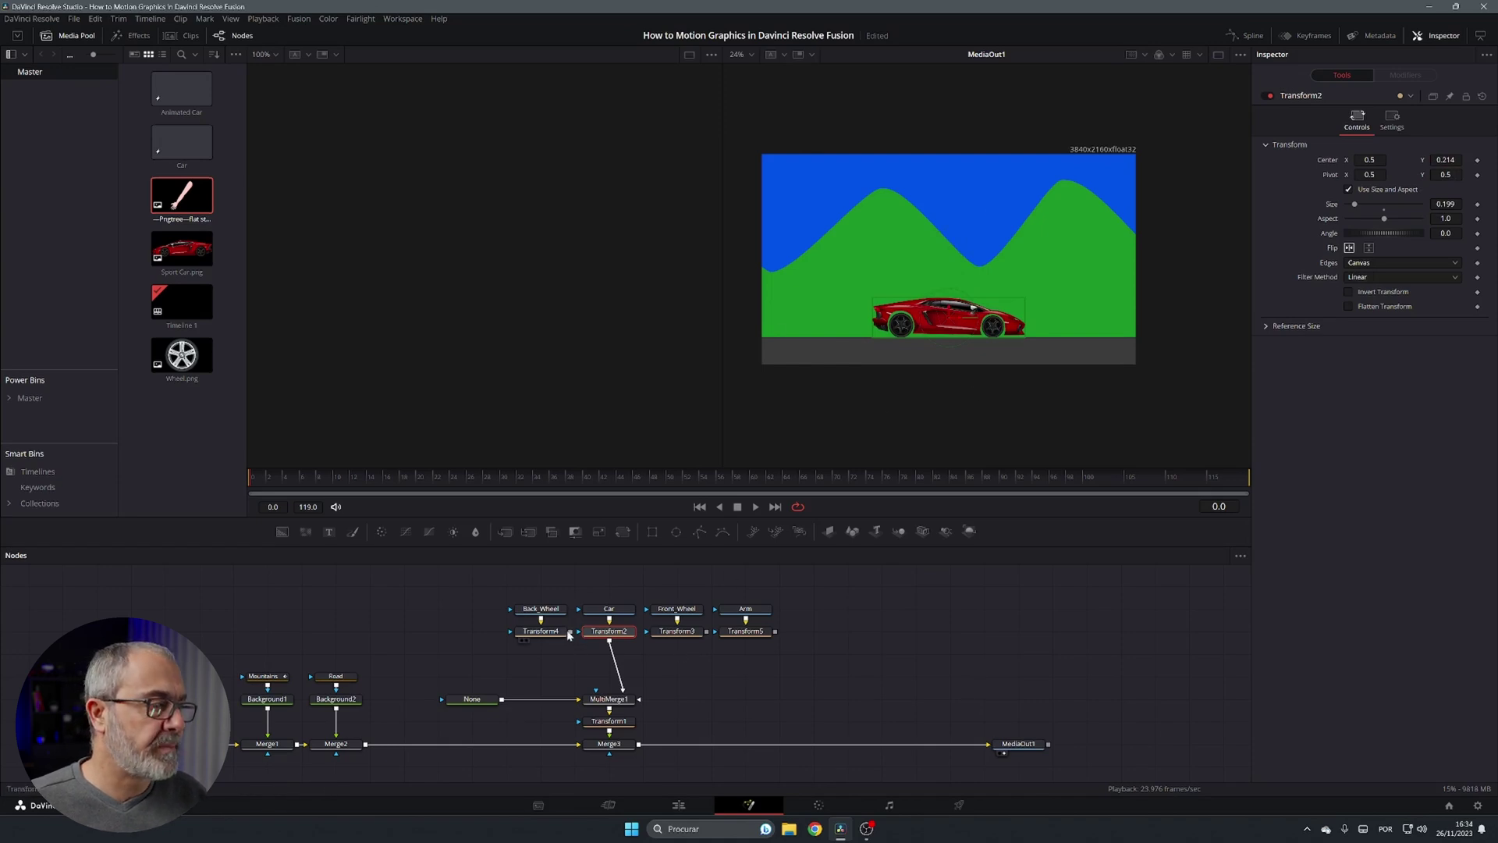
Step: Feed the back wheel's Transform4 into MultiMerge1, scale it to 0.311 and place it over the car's rear wheel
drag(570, 634, 597, 691)
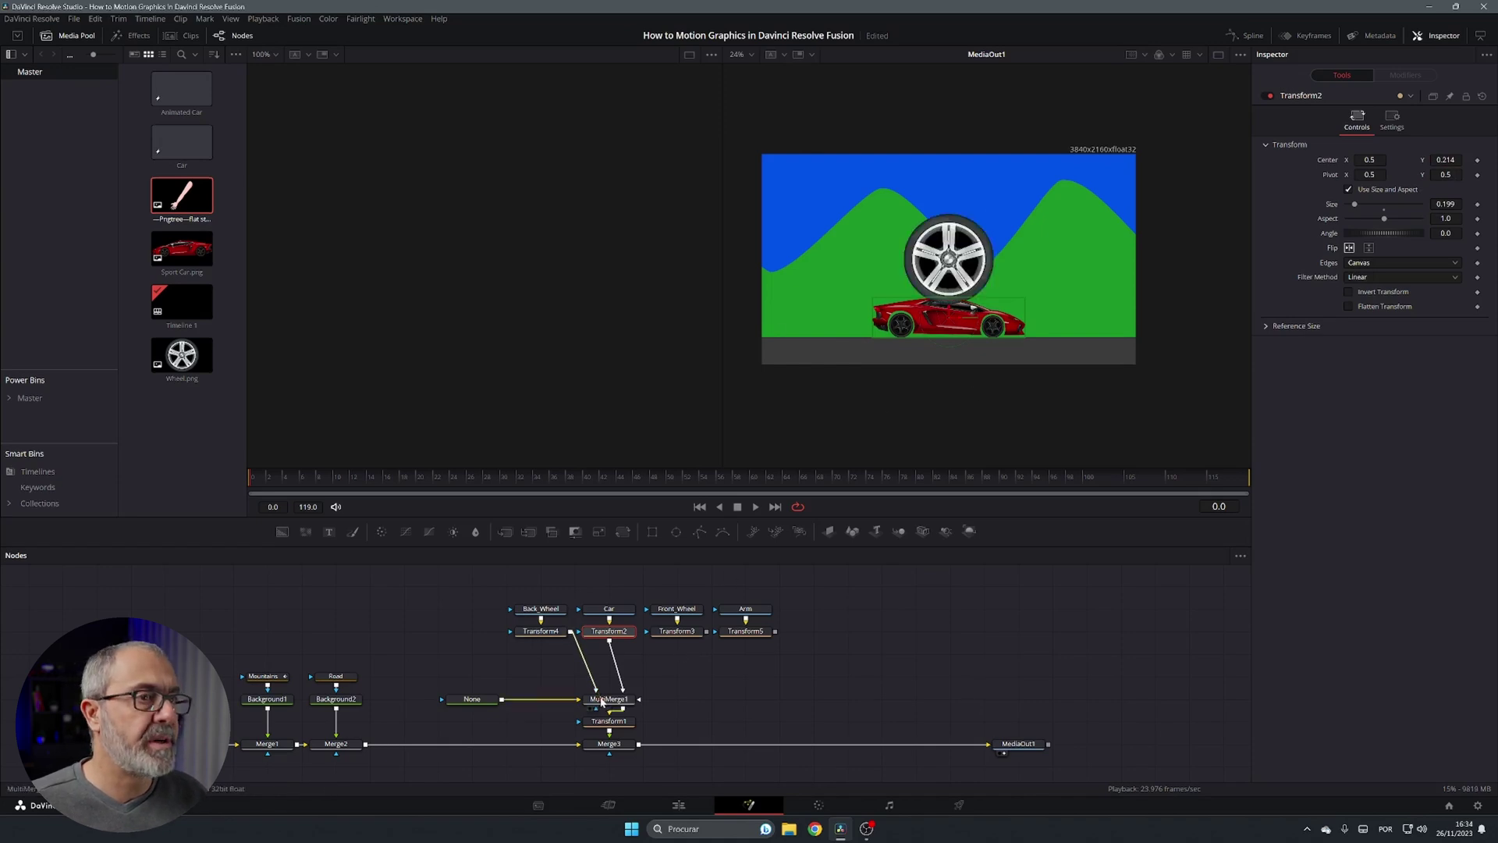
click(554, 632)
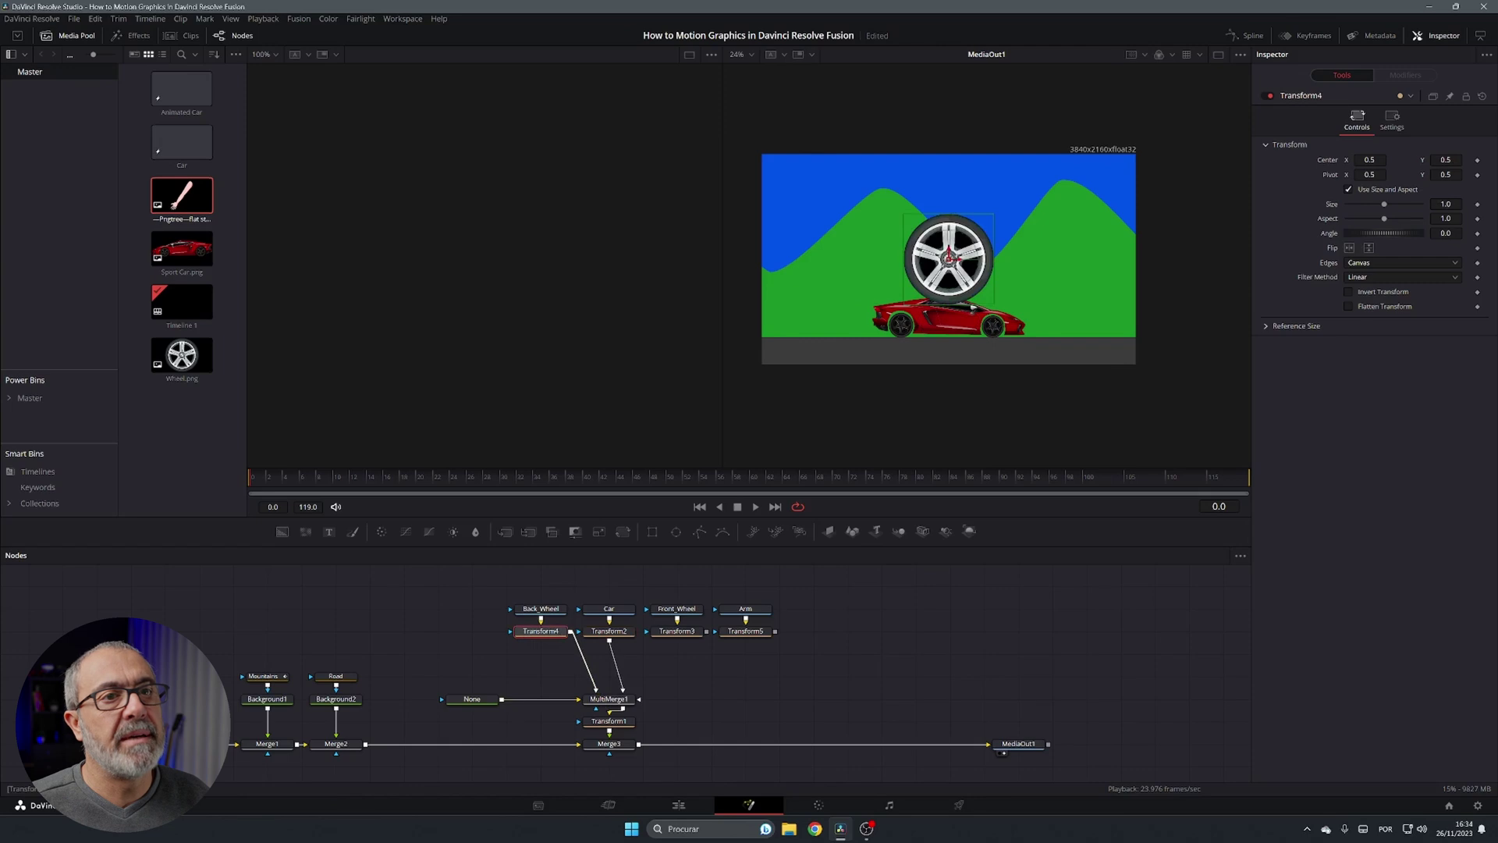
drag(1446, 203, 1396, 204)
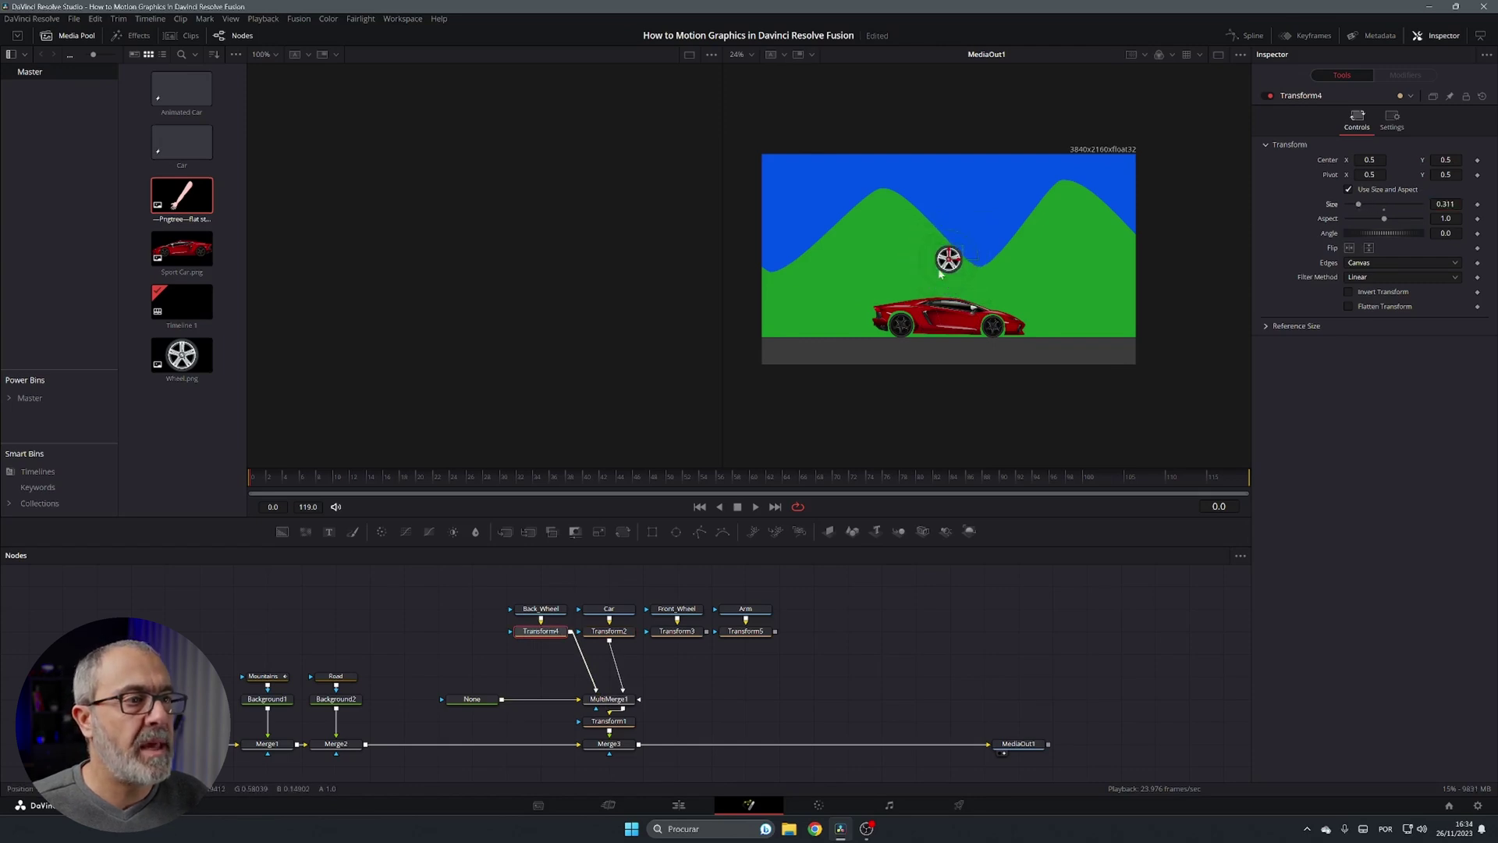
drag(948, 259, 903, 328)
scroll(922, 326, up, 5)
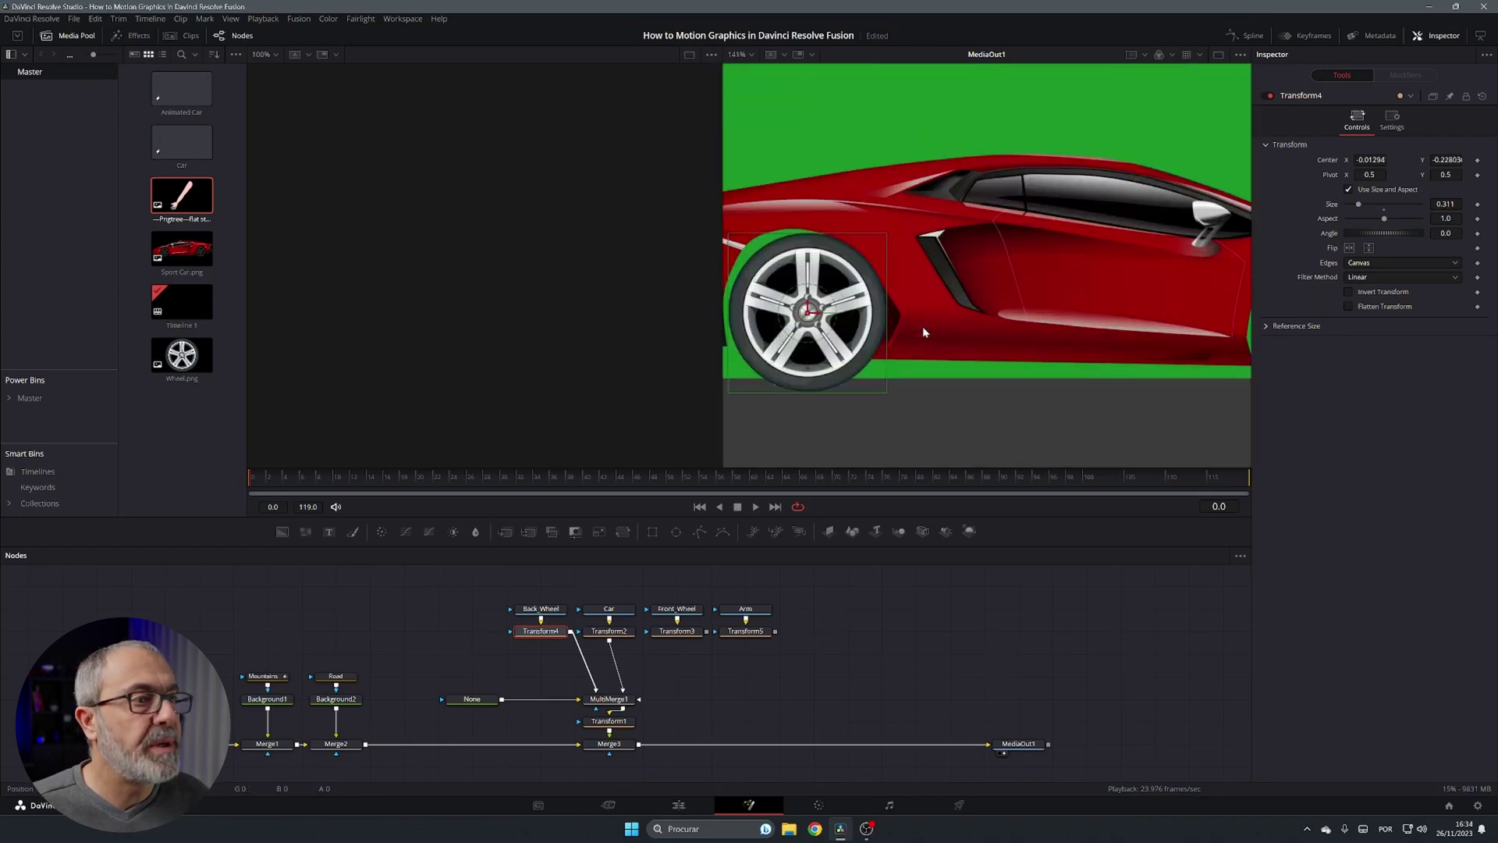
drag(924, 332, 1025, 352)
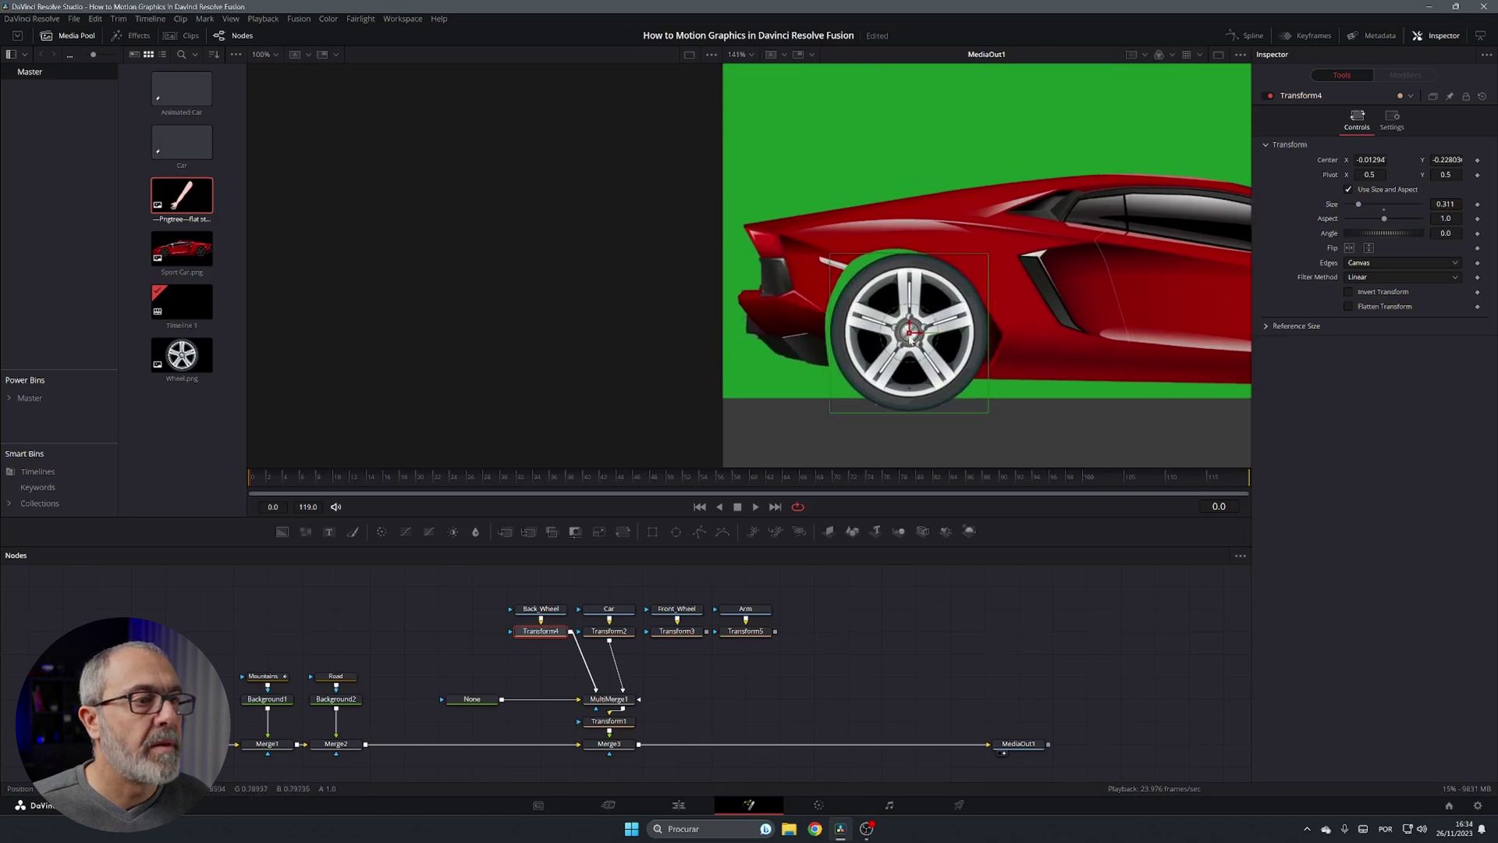
drag(911, 337, 906, 332)
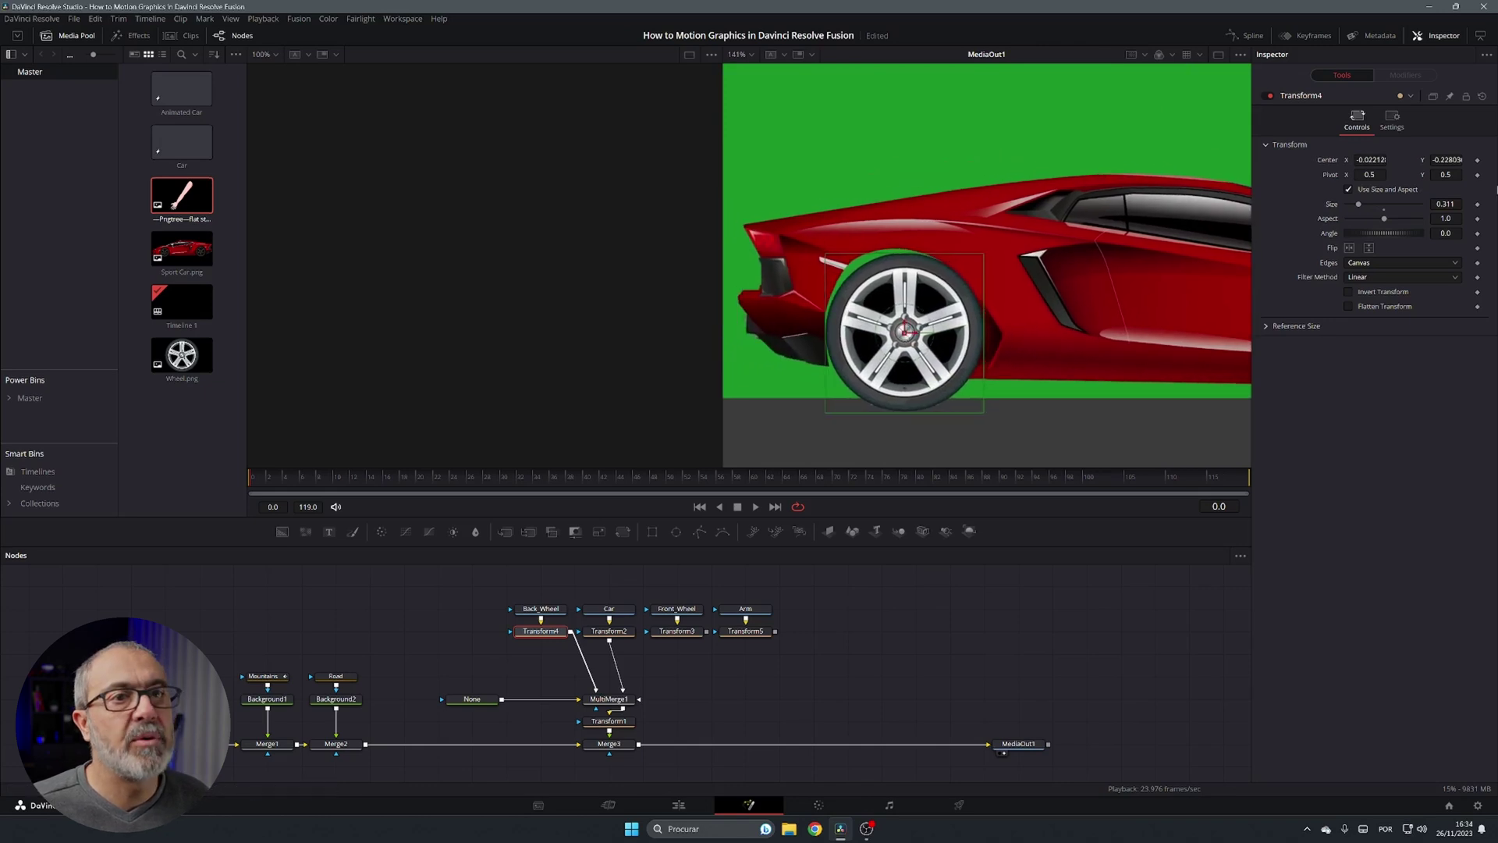
Step: Refine the back wheel's size to 0.283 and center it in the rear wheel arch at about X -0.03, Y -0.218
double_click(1445, 204)
text(0.3)
key(Return)
drag(981, 359, 979, 359)
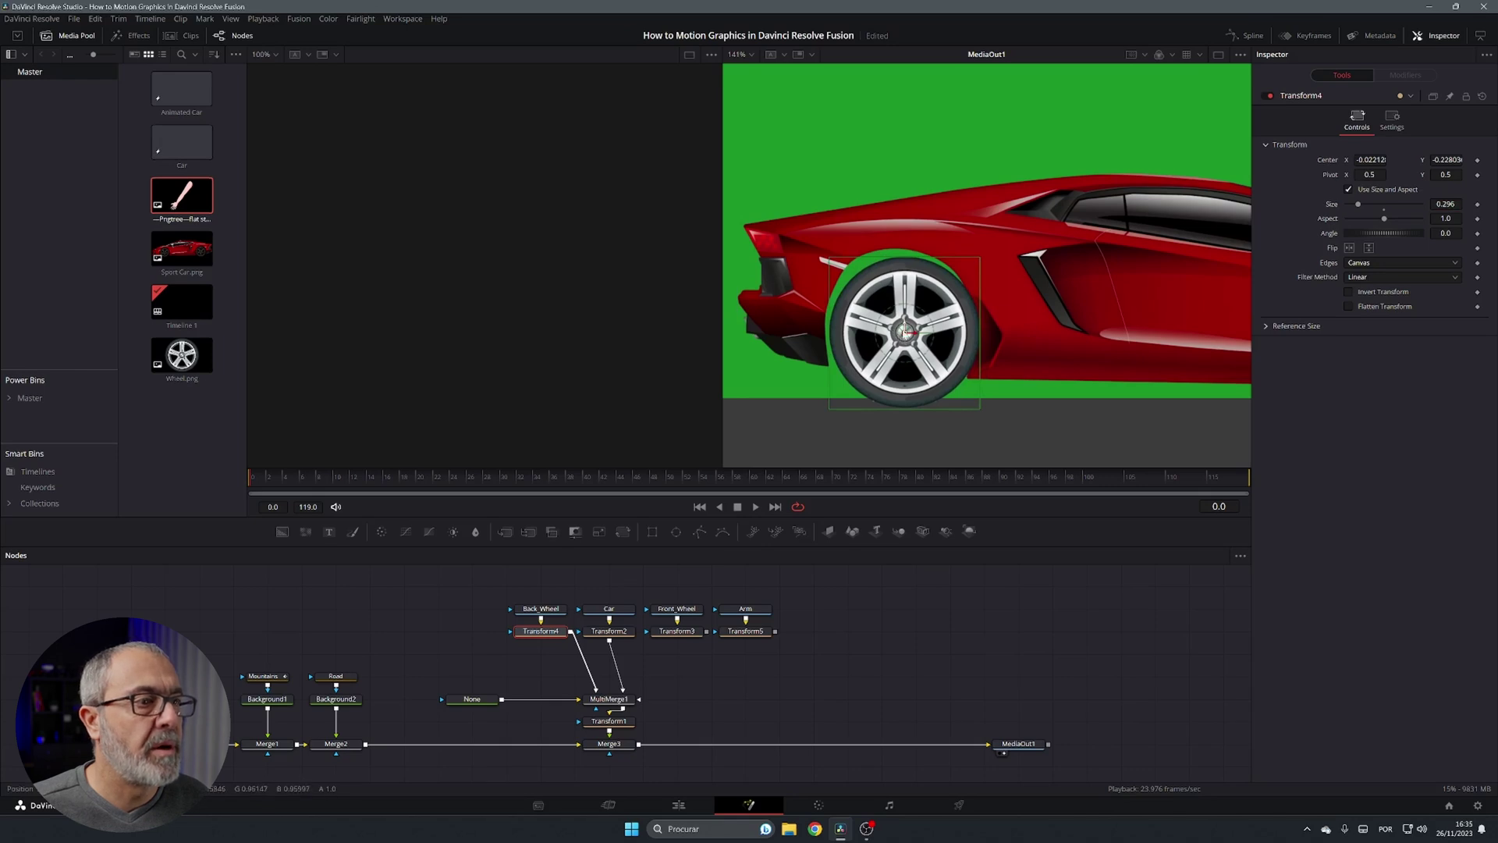
drag(905, 334, 902, 327)
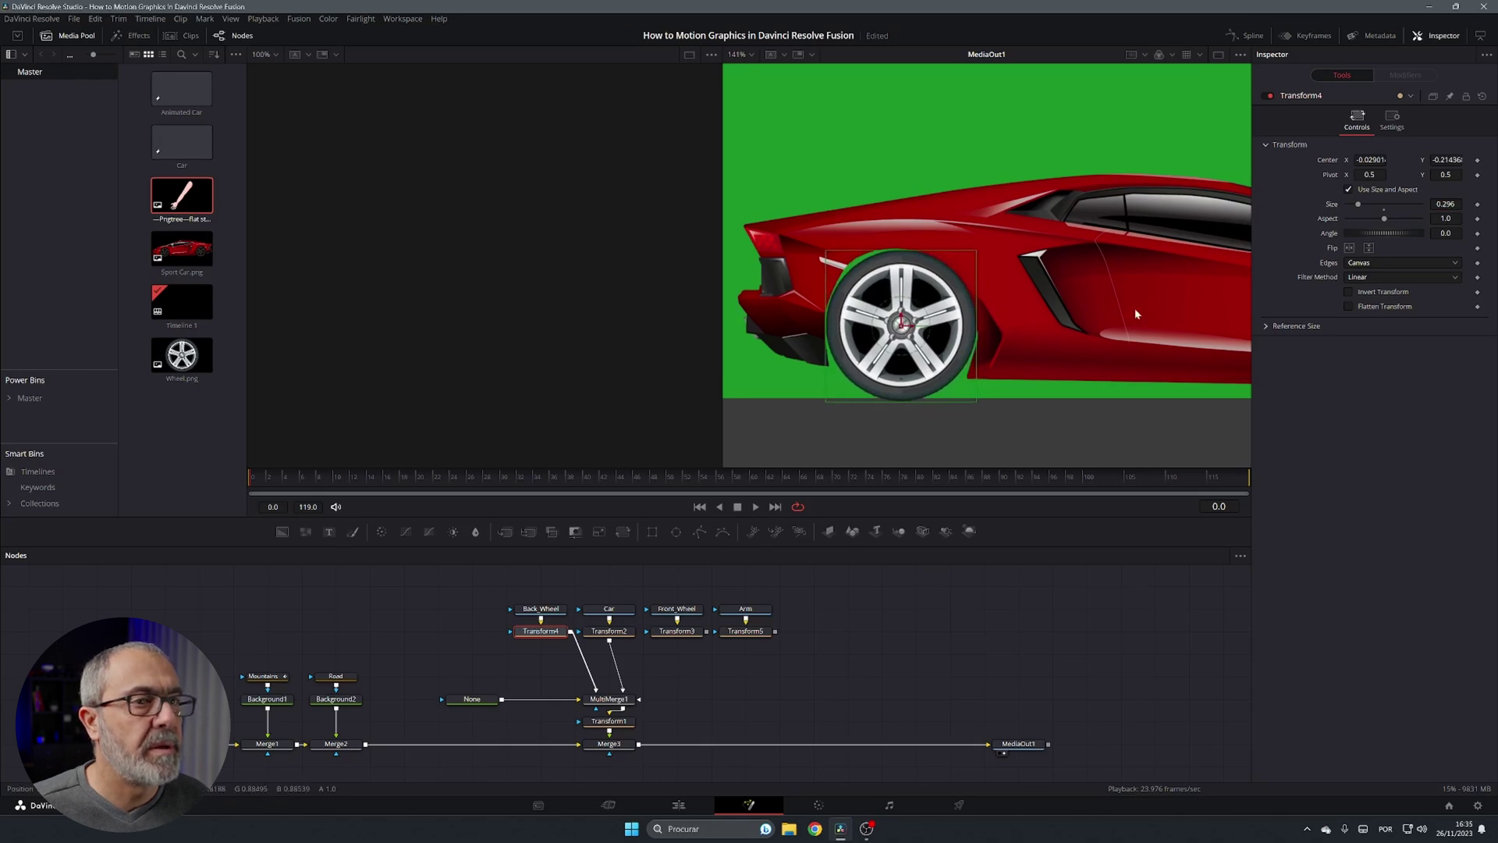
drag(1445, 204, 1432, 204)
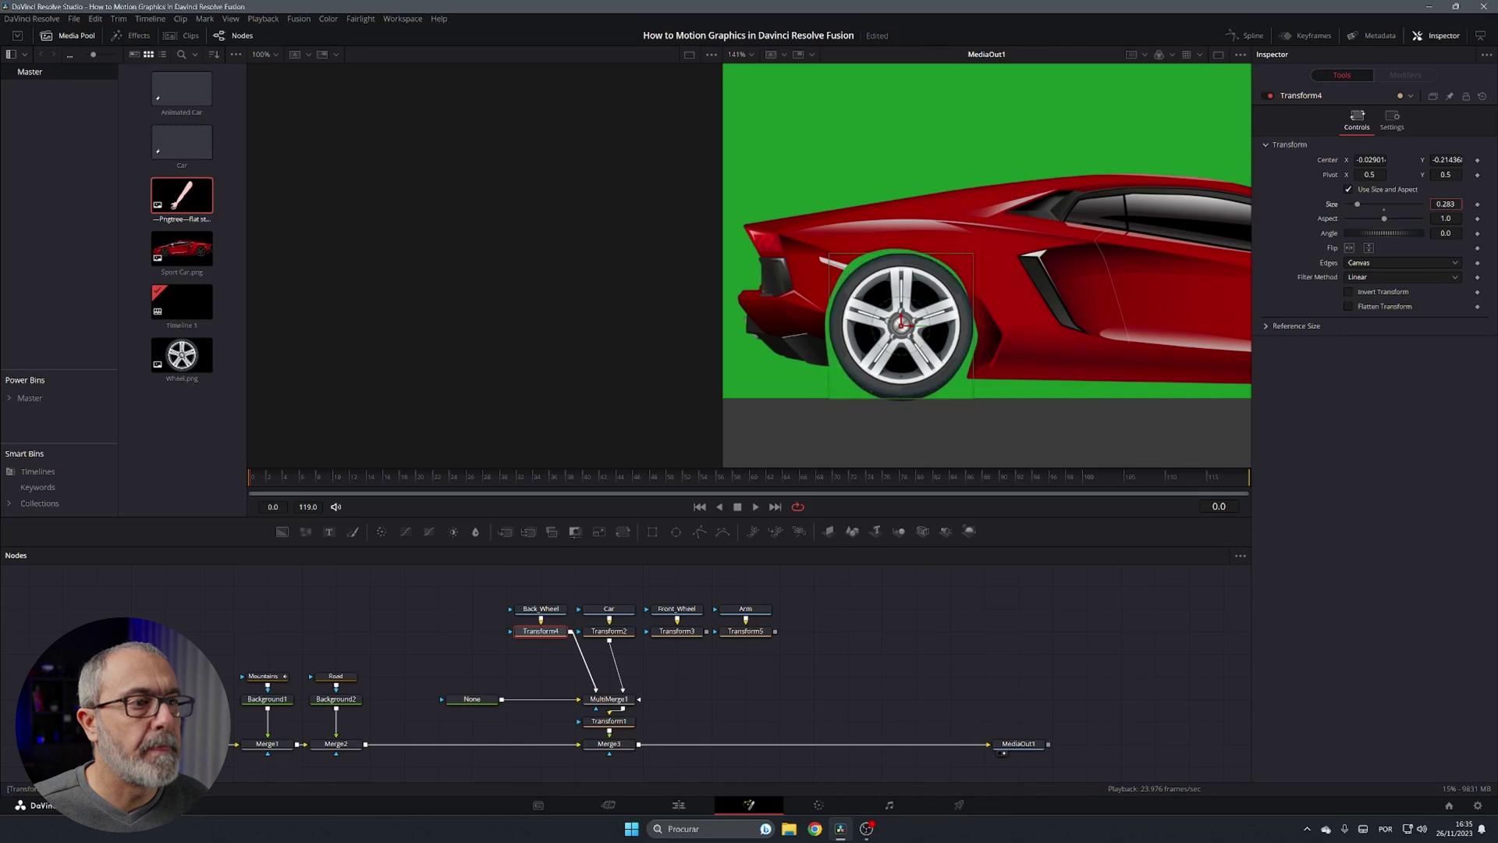
drag(902, 326, 904, 327)
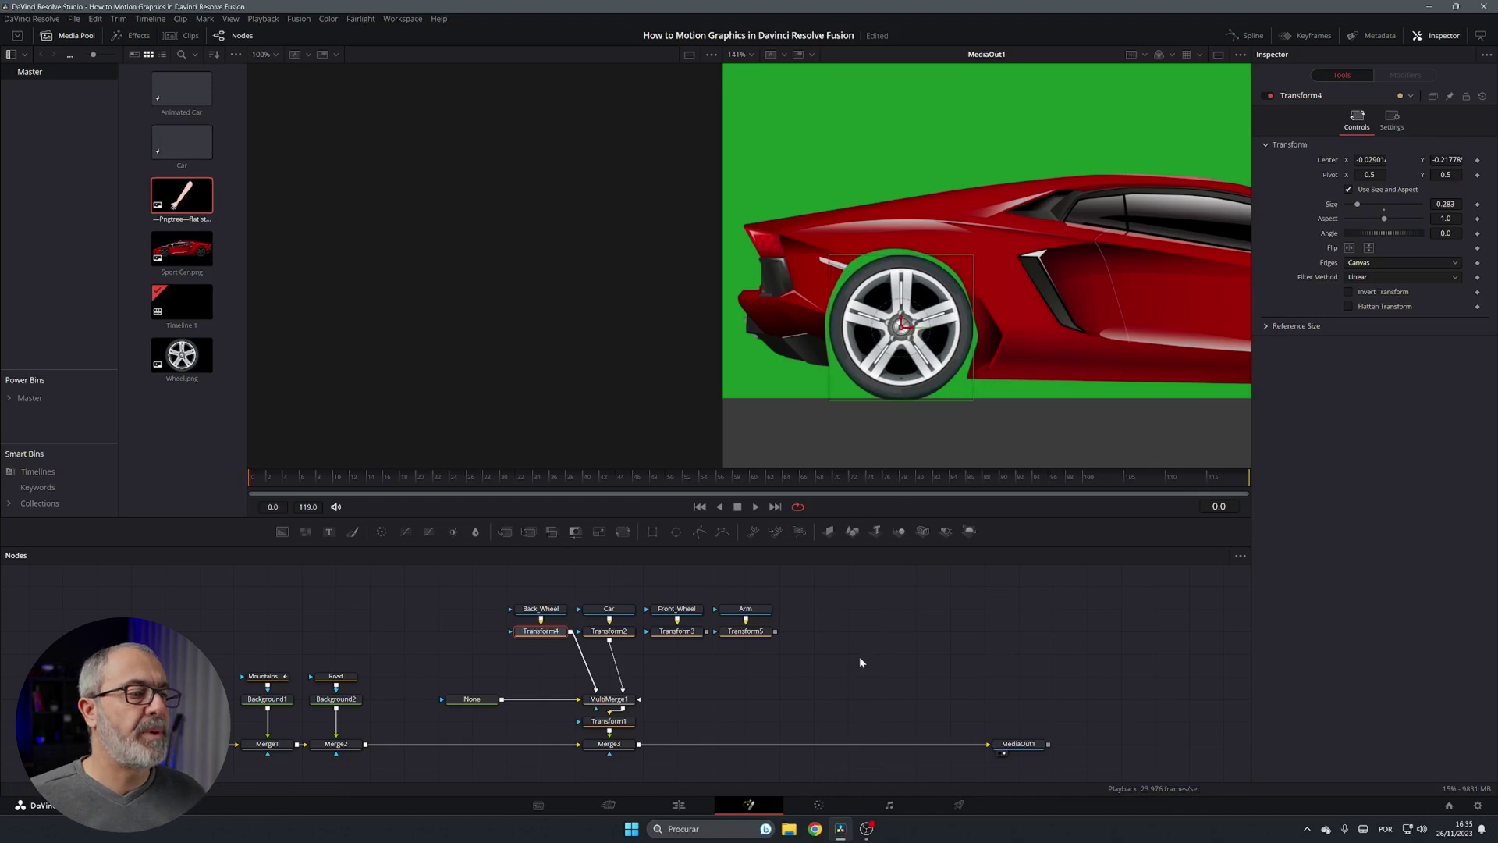
Step: Feed the front wheel's Transform3 into MultiMerge1, scale it to 0.266 and place it over the car's front wheel
scroll(1055, 365, down, 2)
scroll(1115, 305, down, 5)
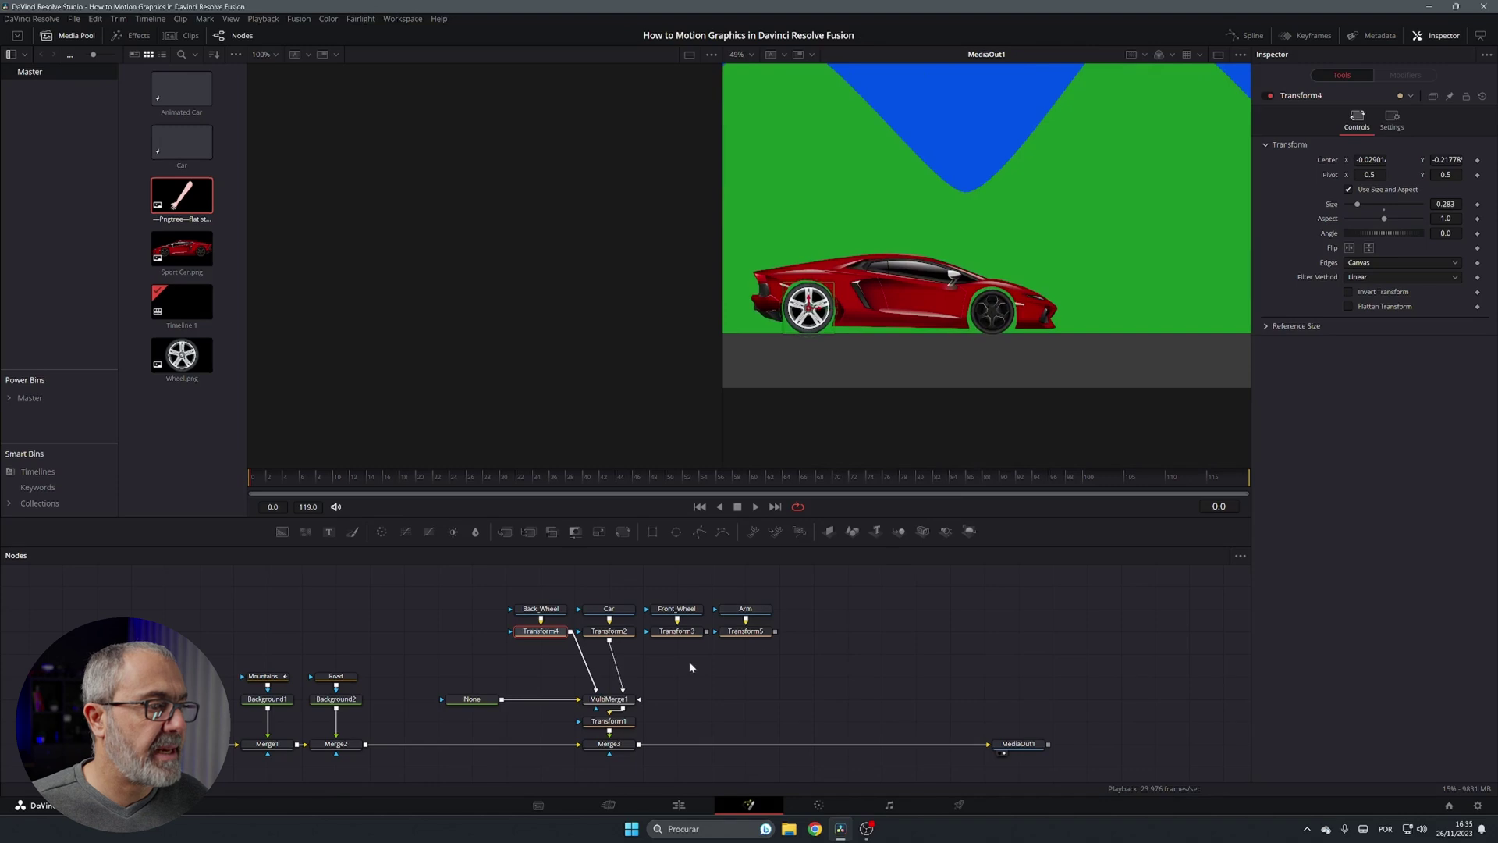
drag(707, 631, 617, 700)
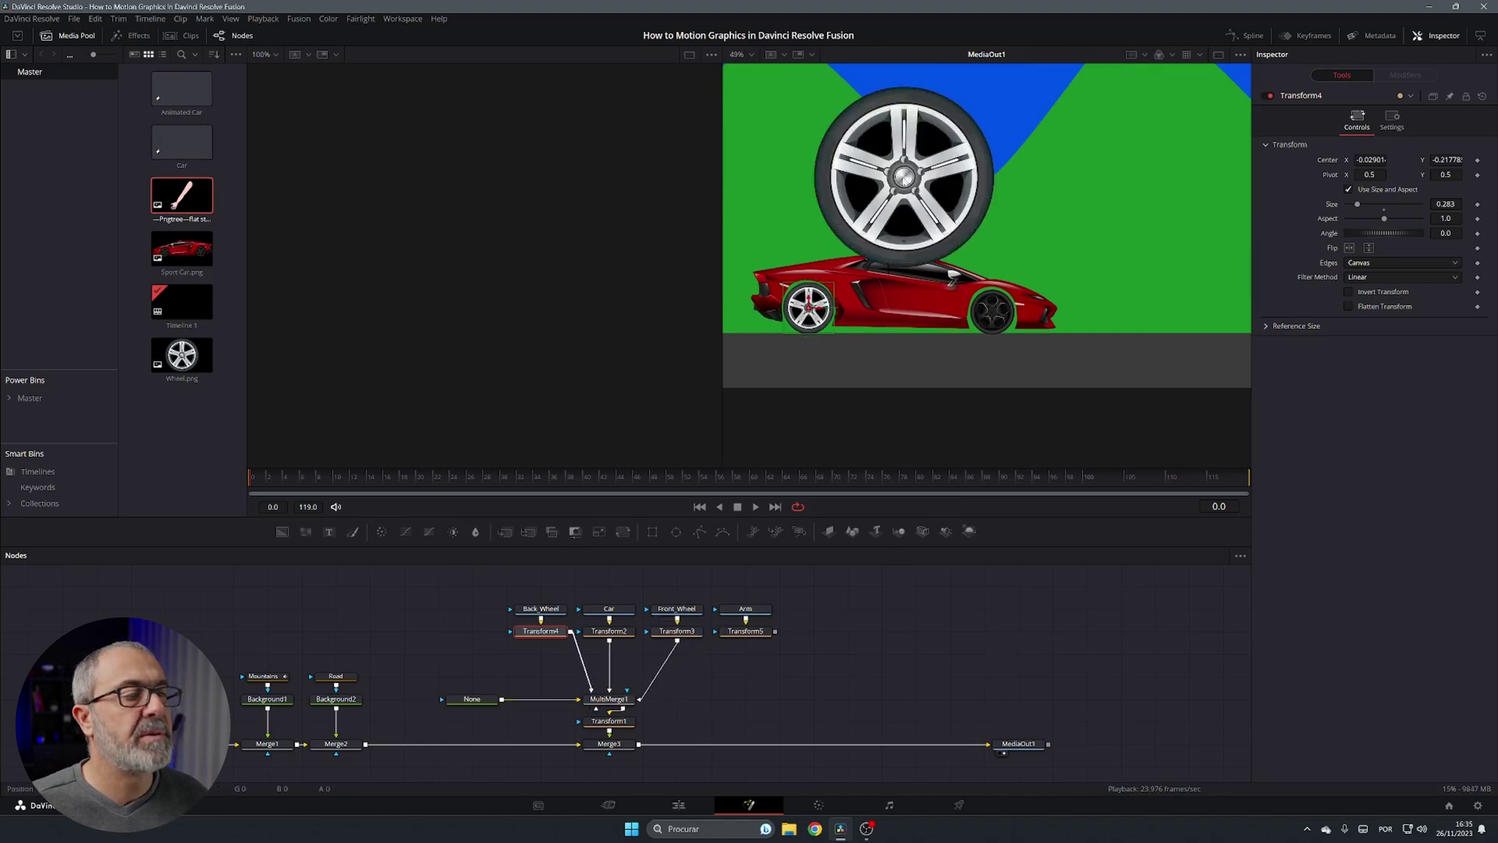
click(676, 630)
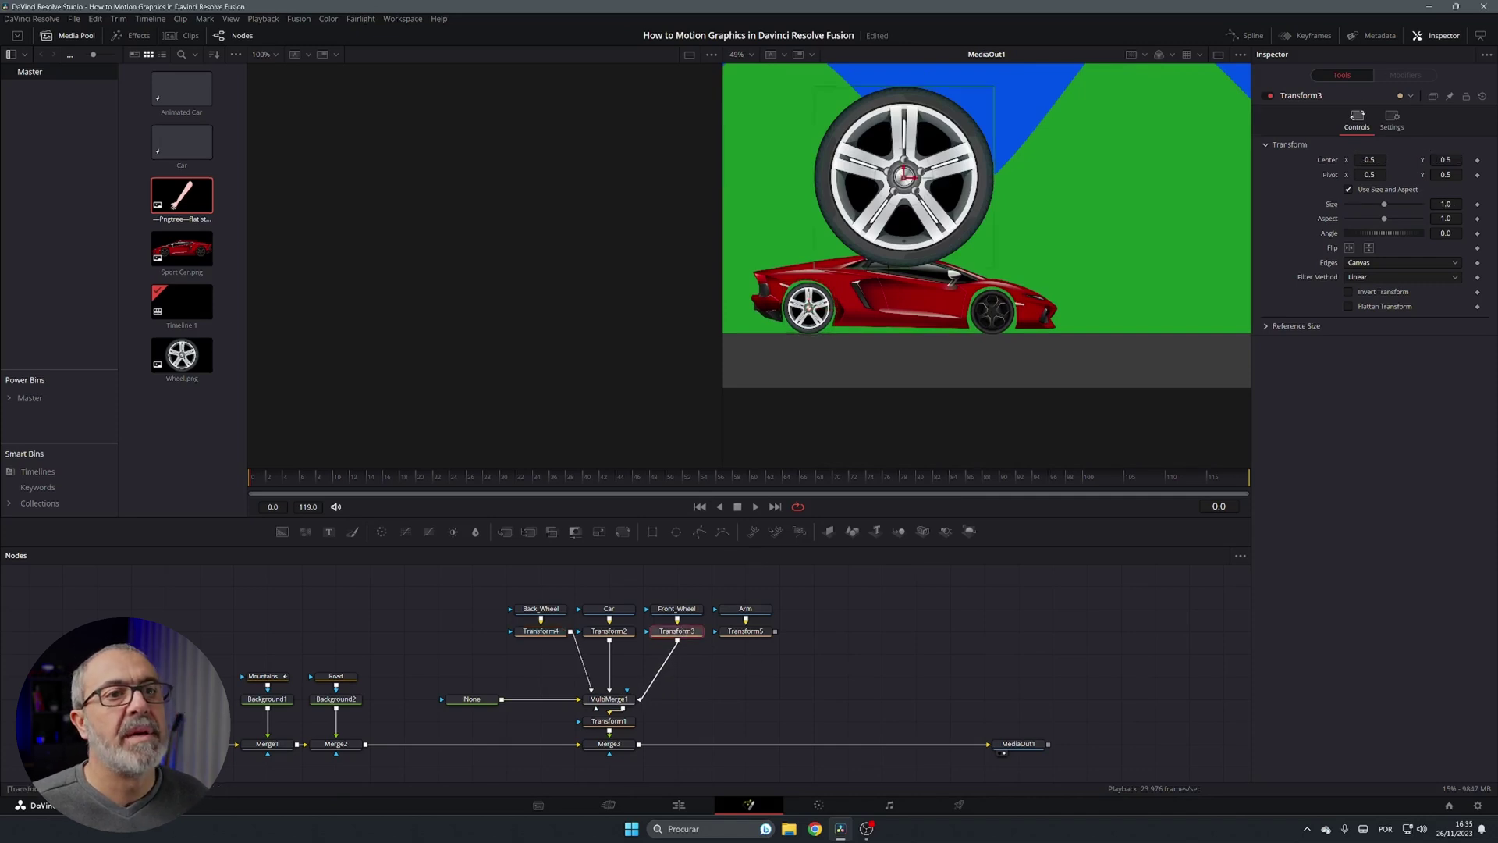
drag(1445, 203, 1389, 204)
drag(904, 178, 991, 313)
Step: Refine the front wheel's size to 0.257 and center it in the front wheel arch at about X 0.991, Y -0.236
scroll(993, 315, up, 8)
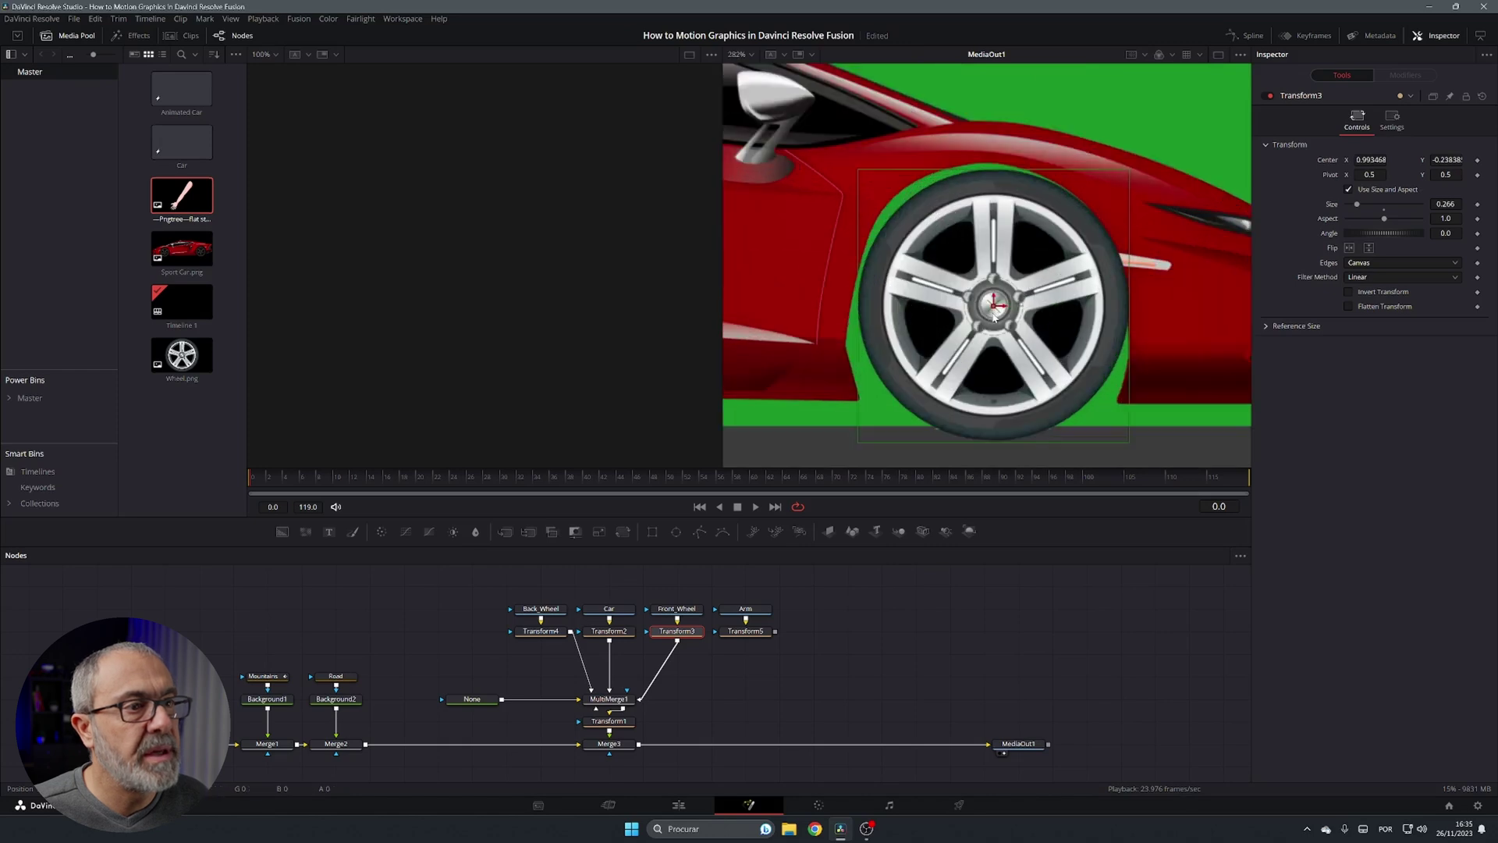
drag(992, 307, 993, 298)
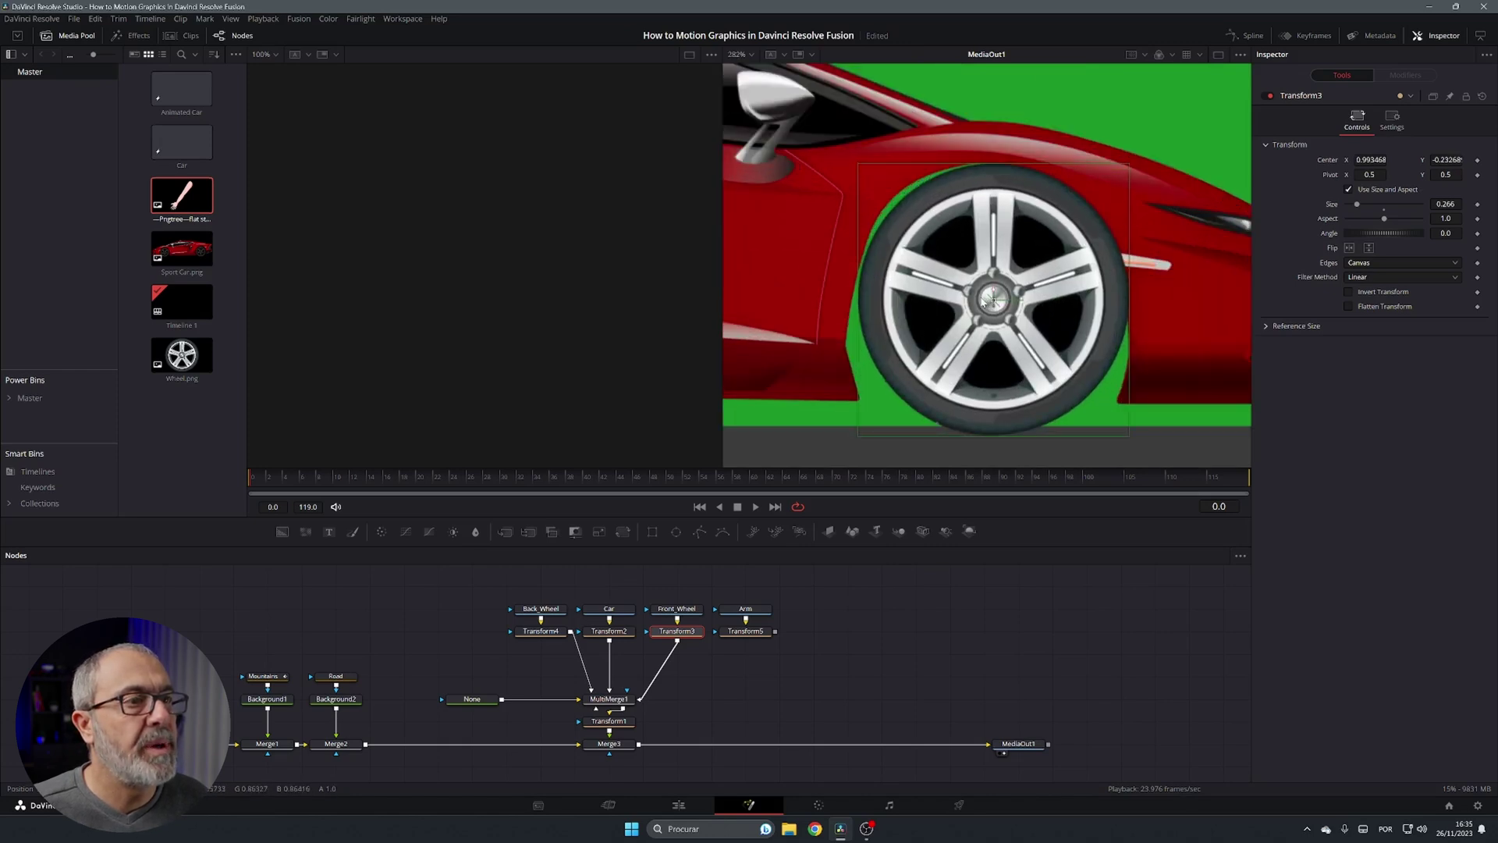
drag(1357, 203, 1356, 204)
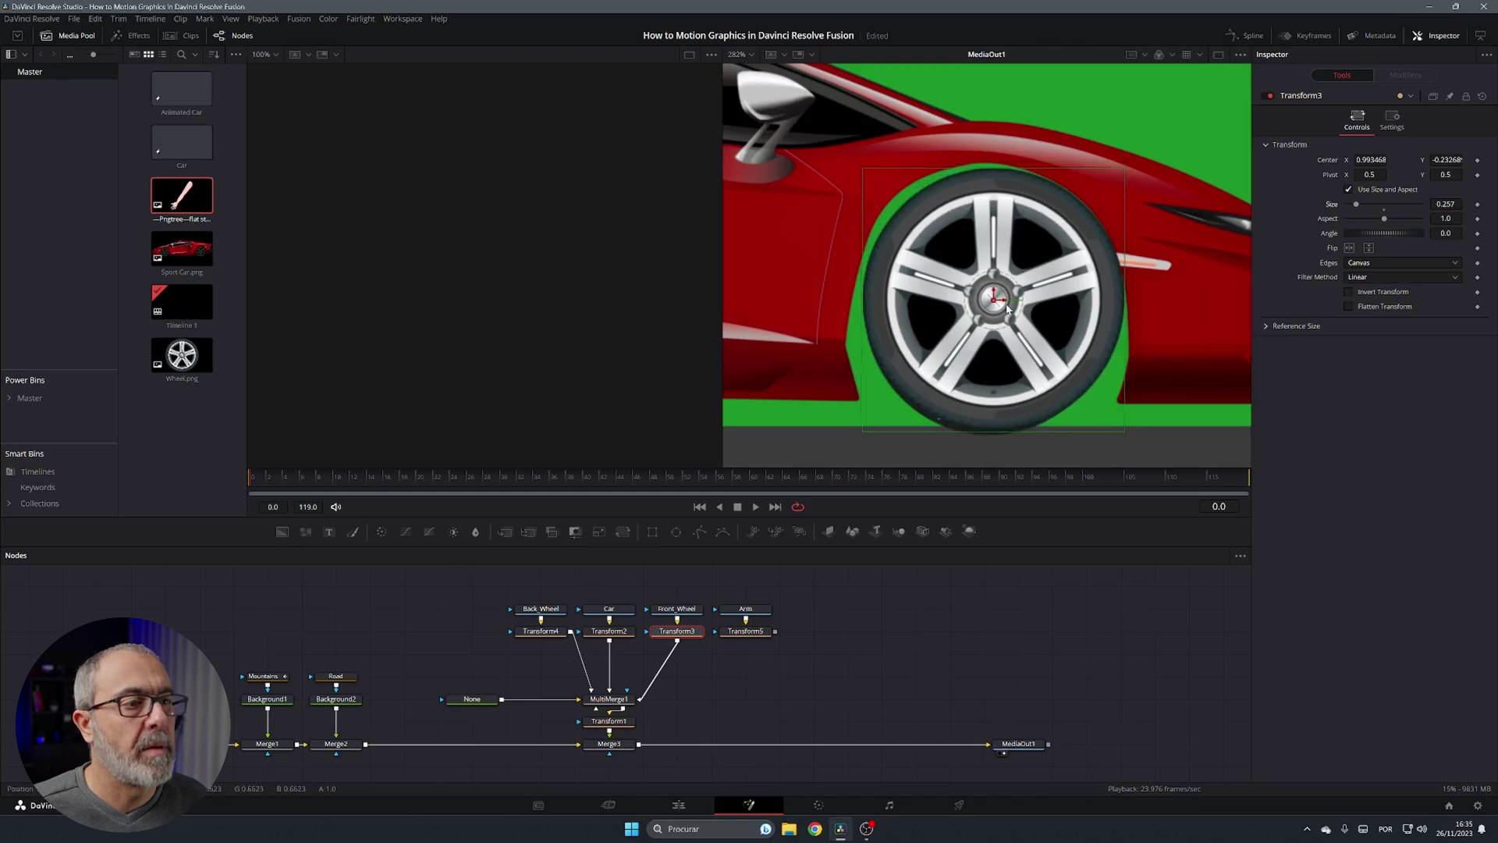
drag(1002, 308, 992, 305)
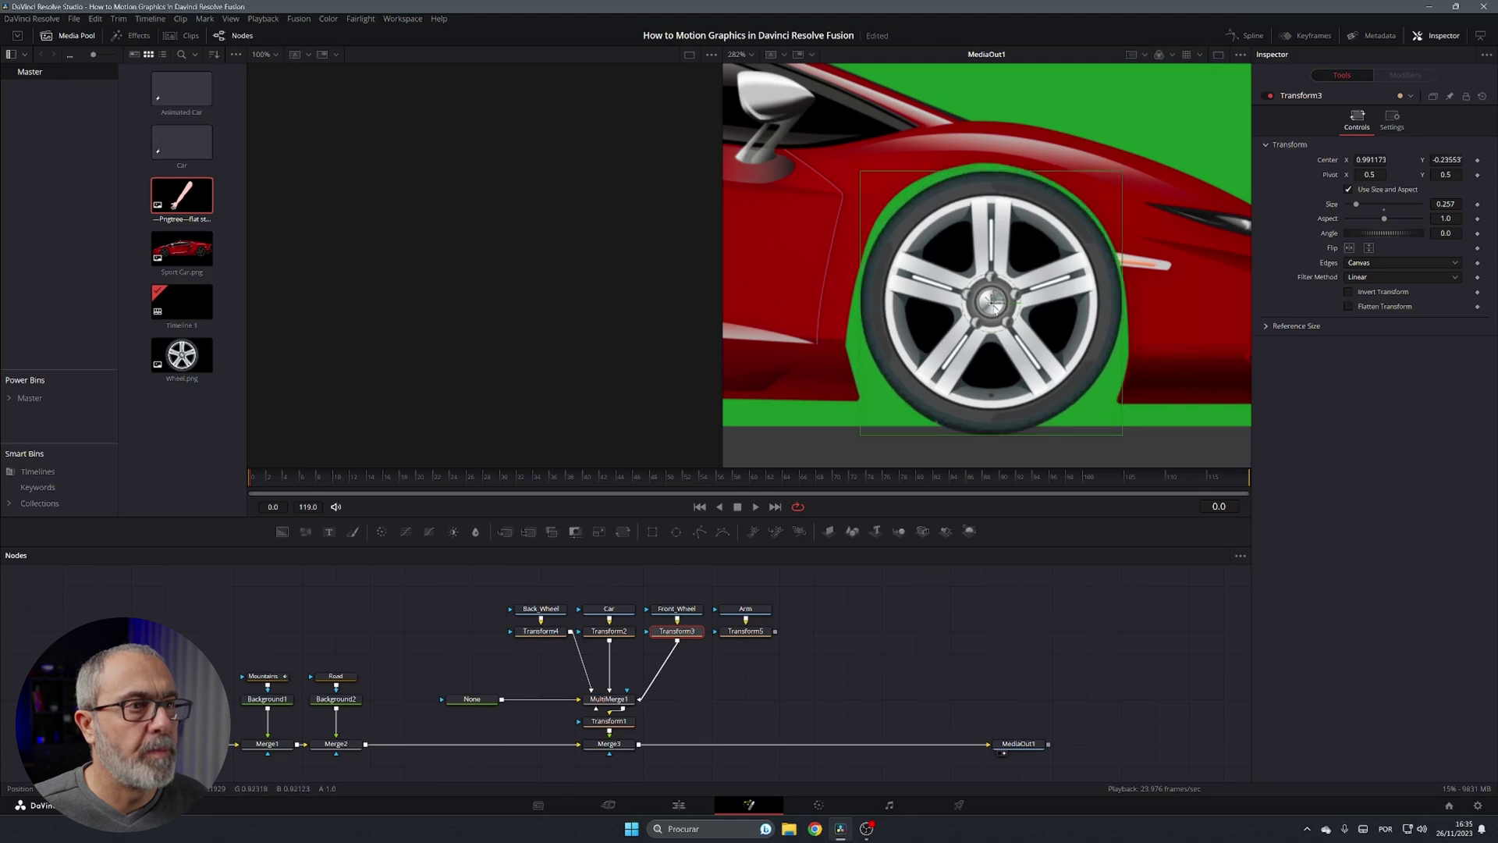
scroll(993, 305, down, 8)
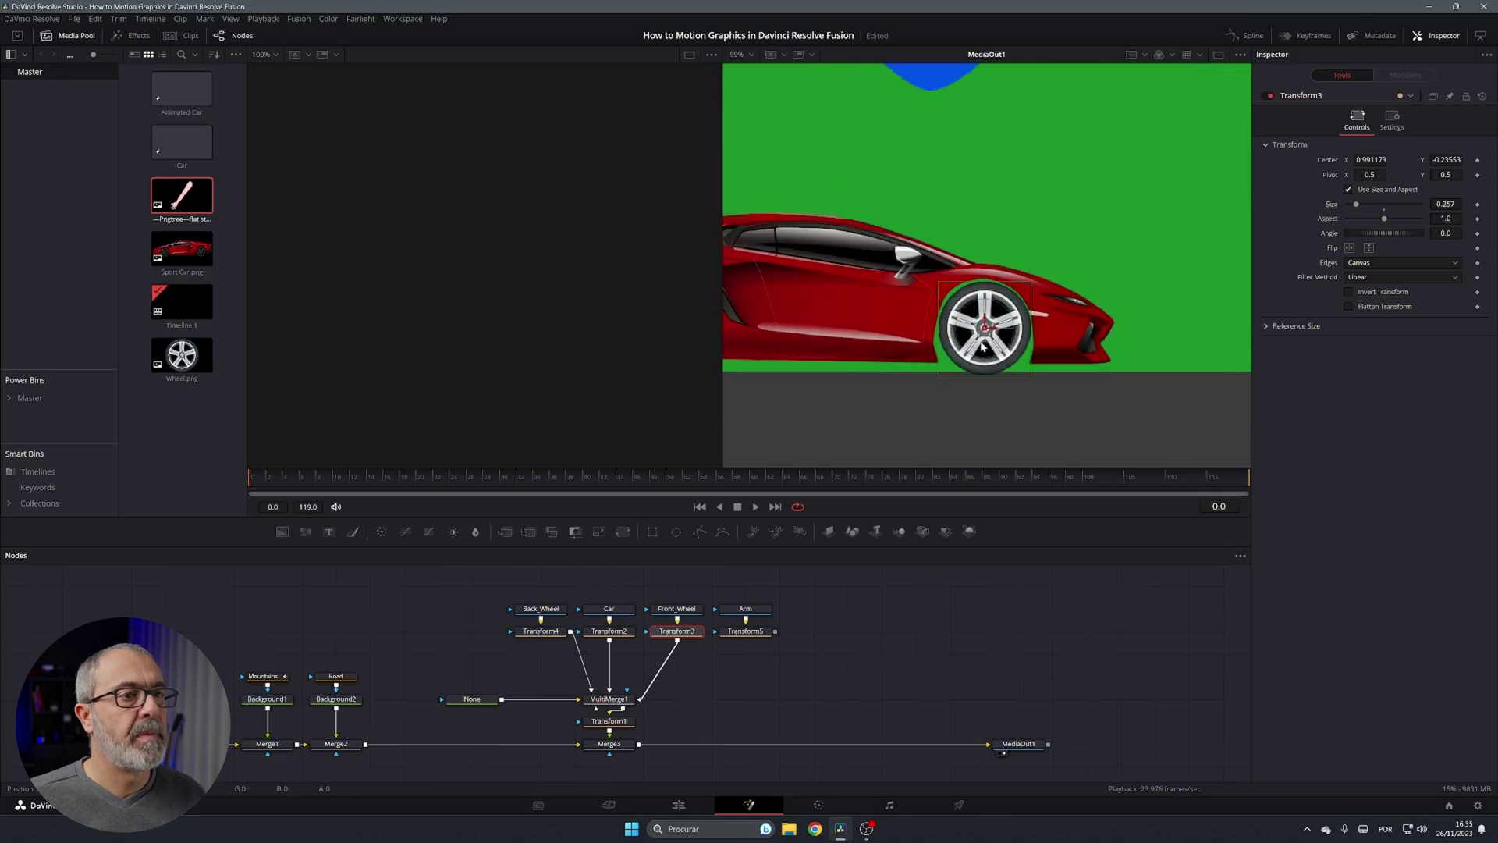
drag(833, 356, 910, 369)
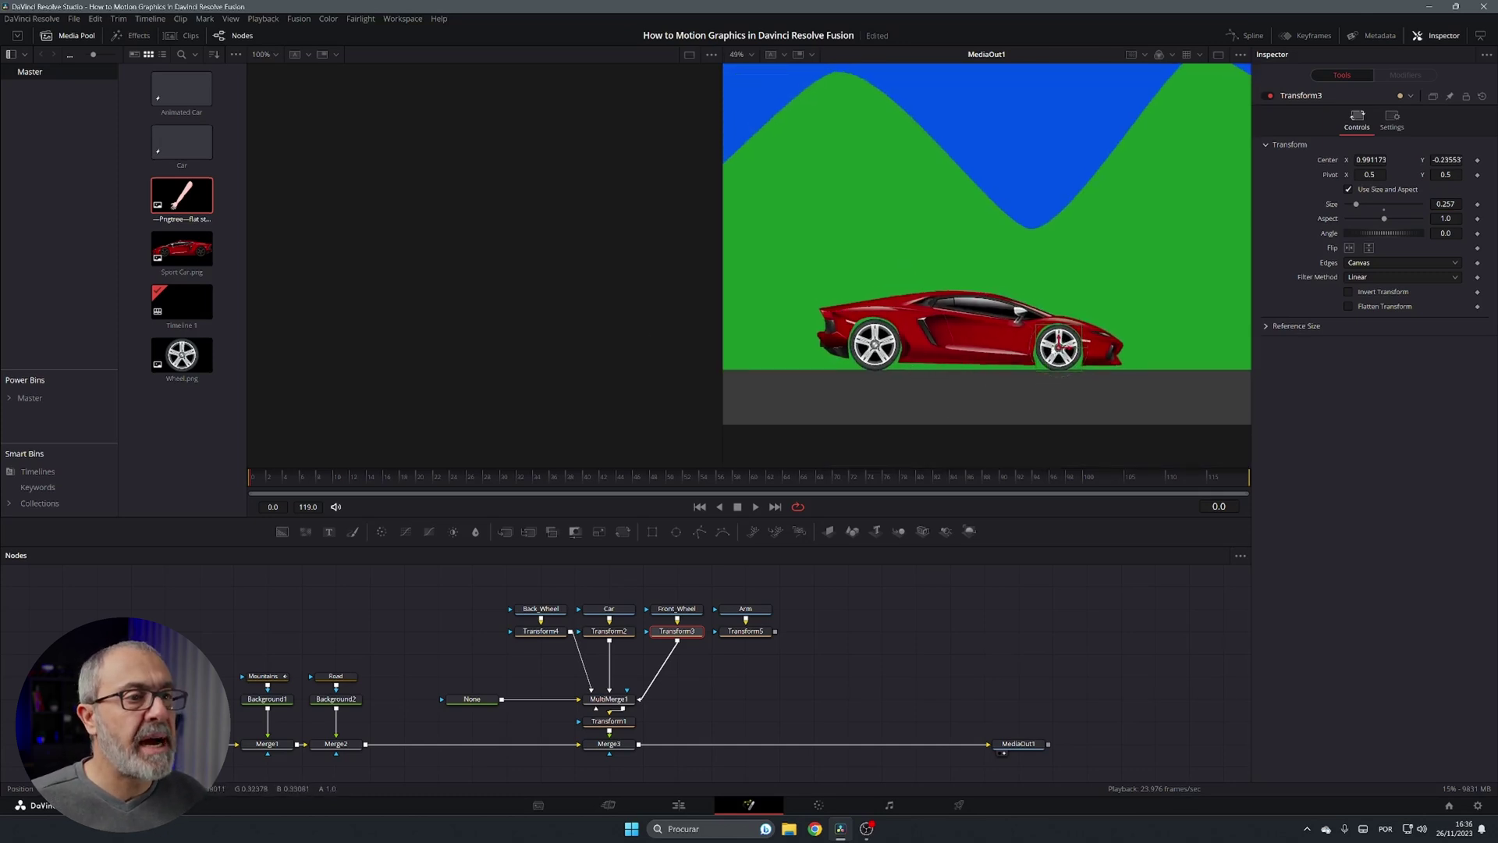
Step: Add a Background node with a Polygon mask beside the Back_Wheel pair and connect it to MultiMerge1
scroll(1049, 367, up, 6)
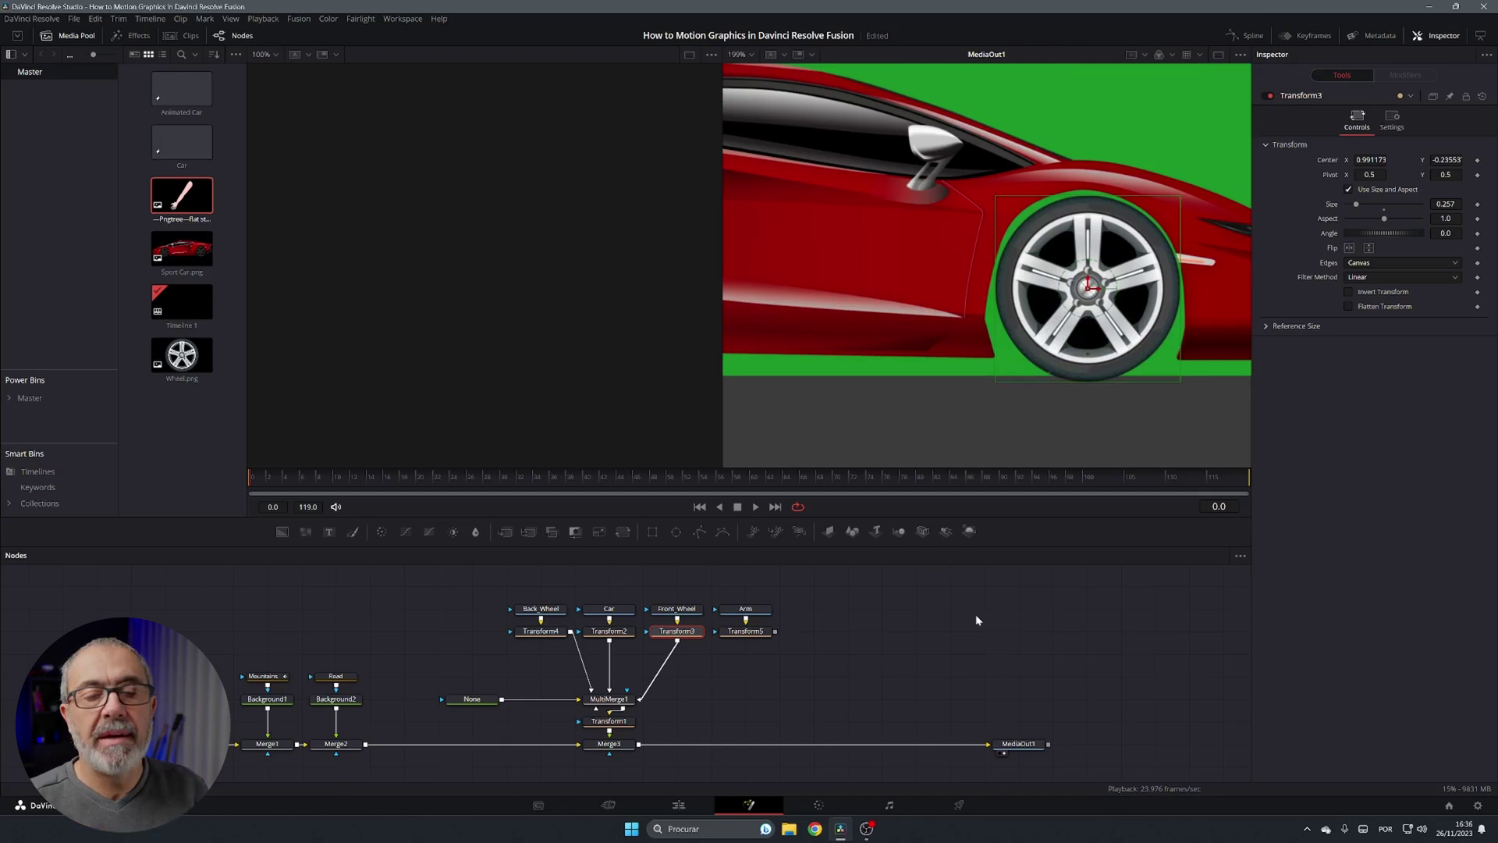
click(905, 596)
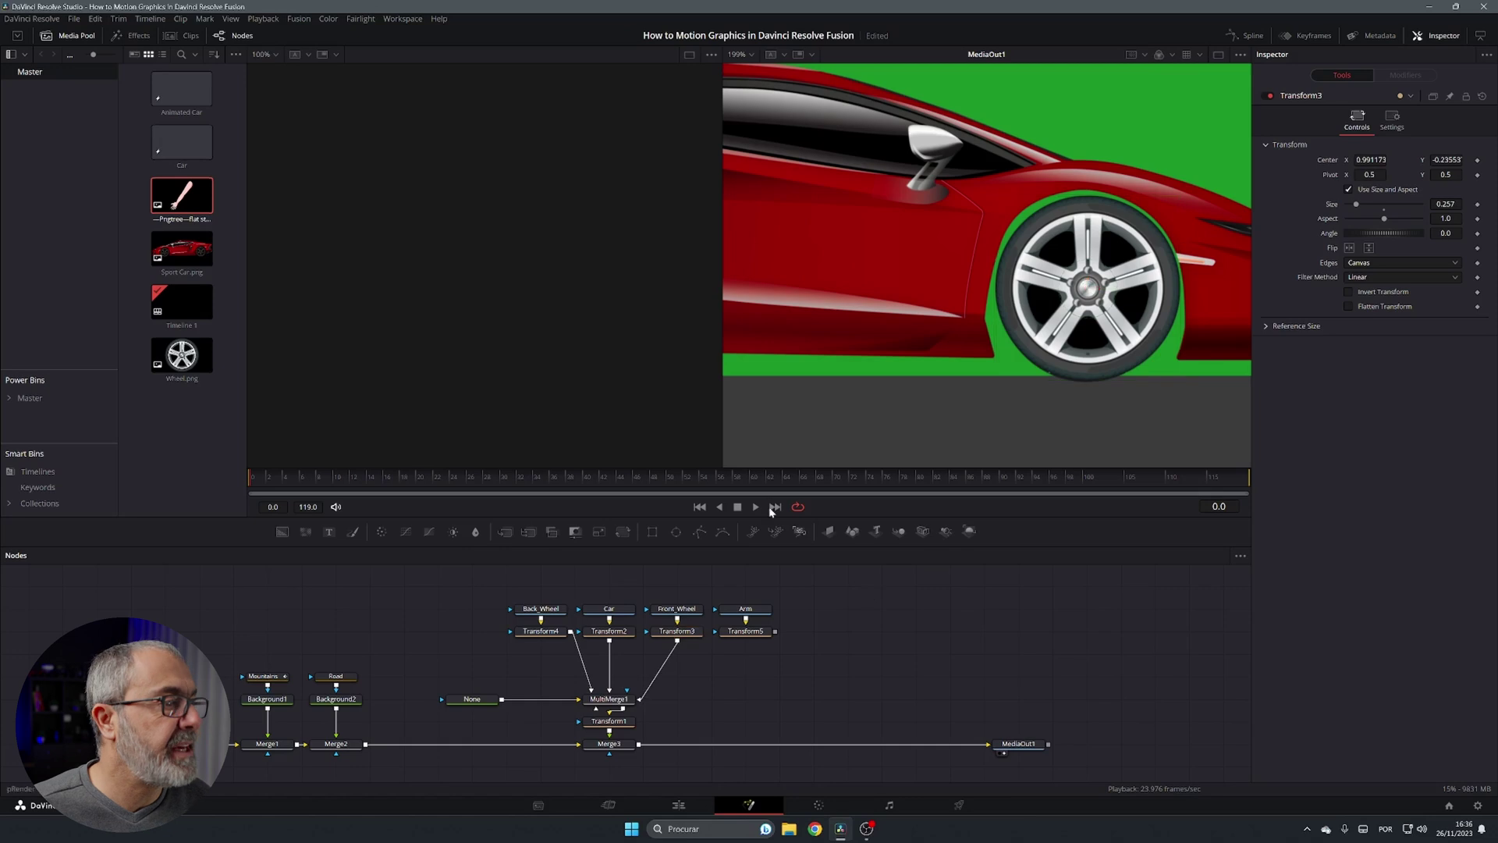
drag(282, 534, 473, 630)
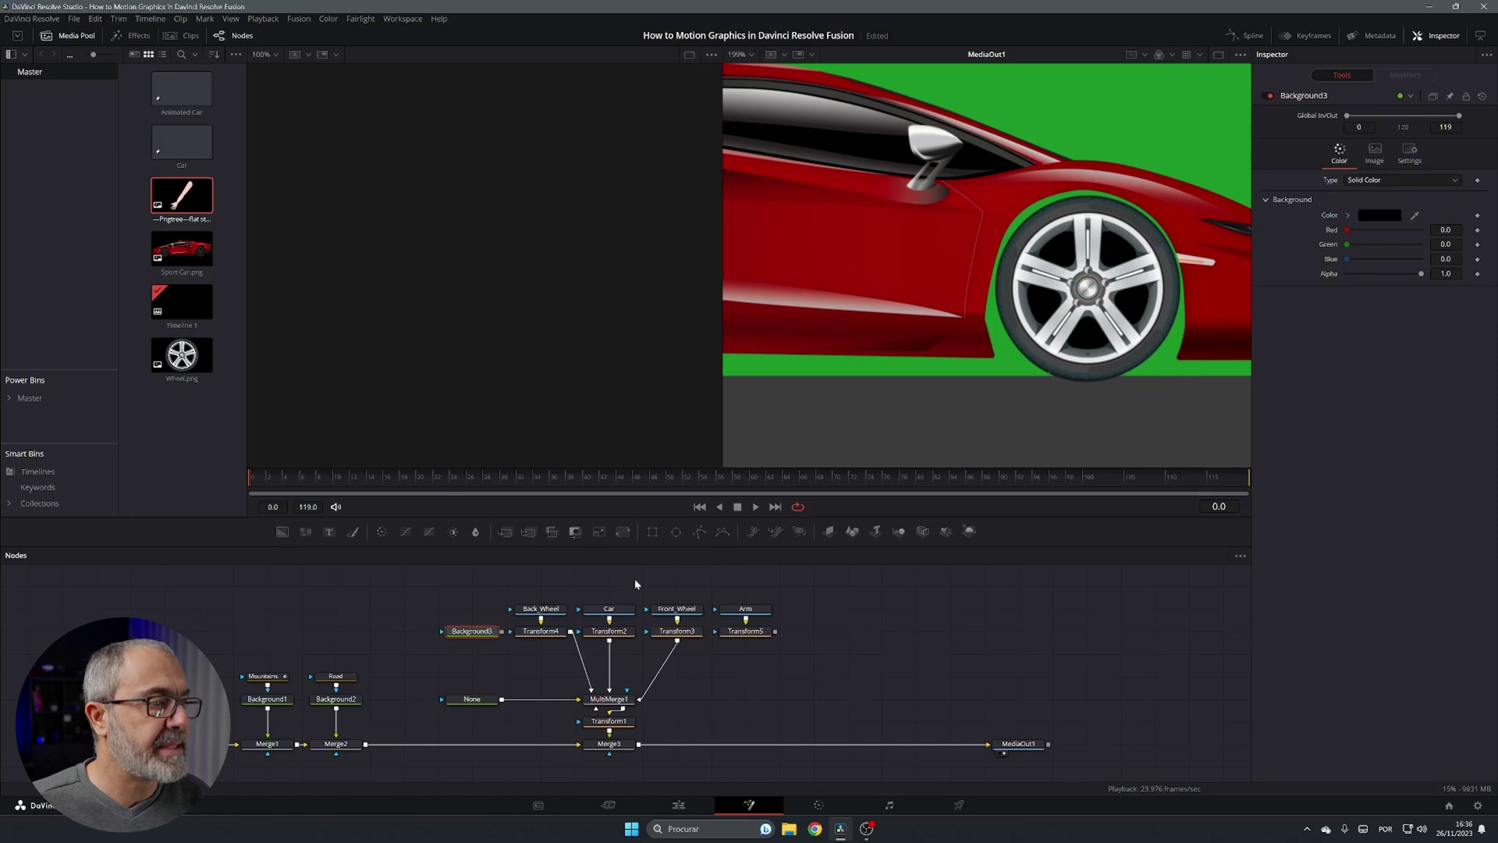
drag(700, 537, 594, 702)
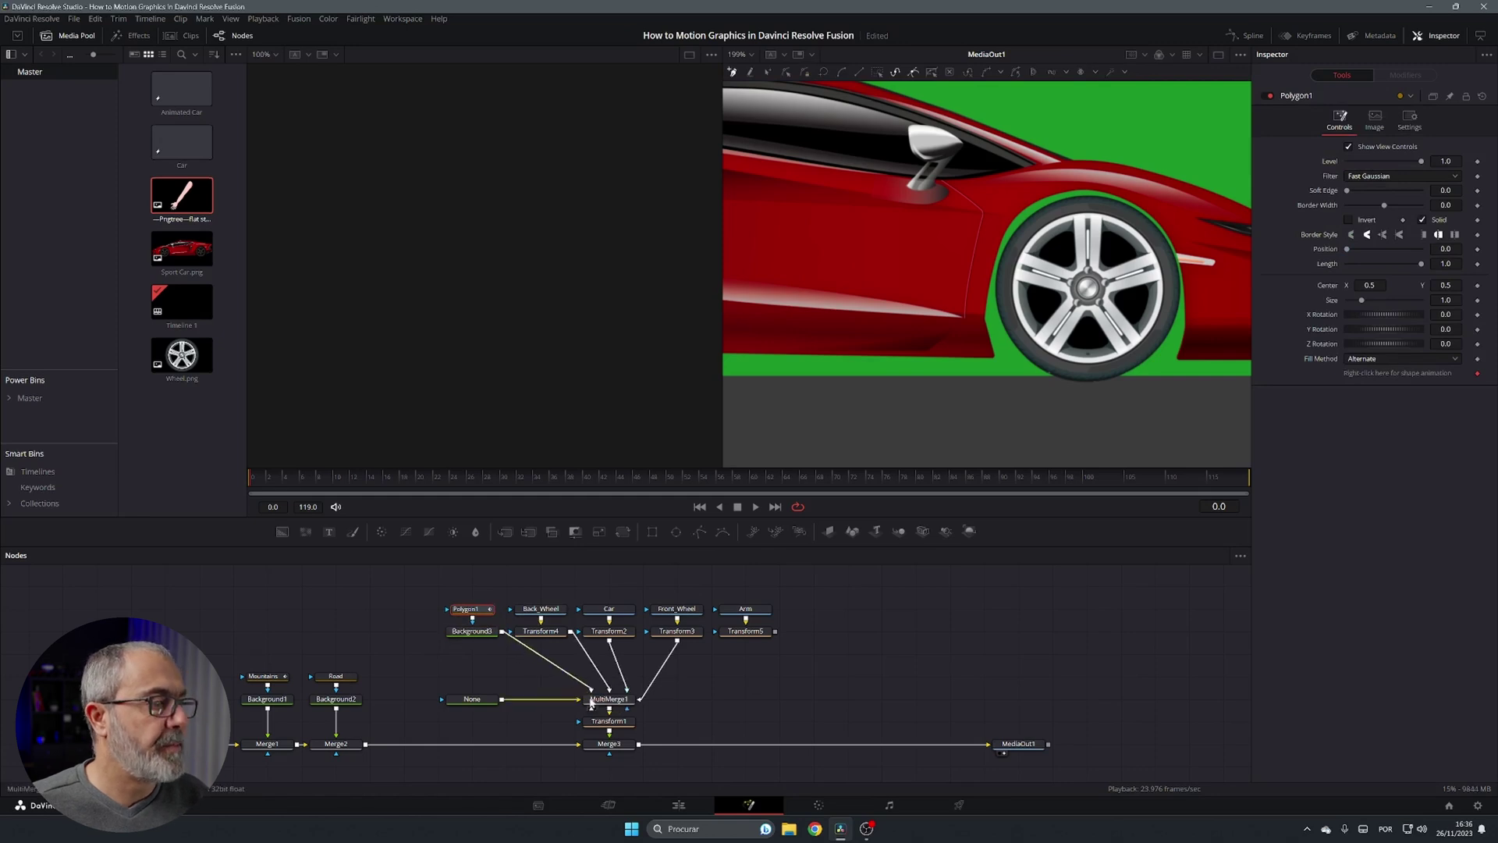
Step: Move the Polygon and Background3 pair lower in the node graph and rename the polygon Front_Mask
drag(471, 586, 474, 647)
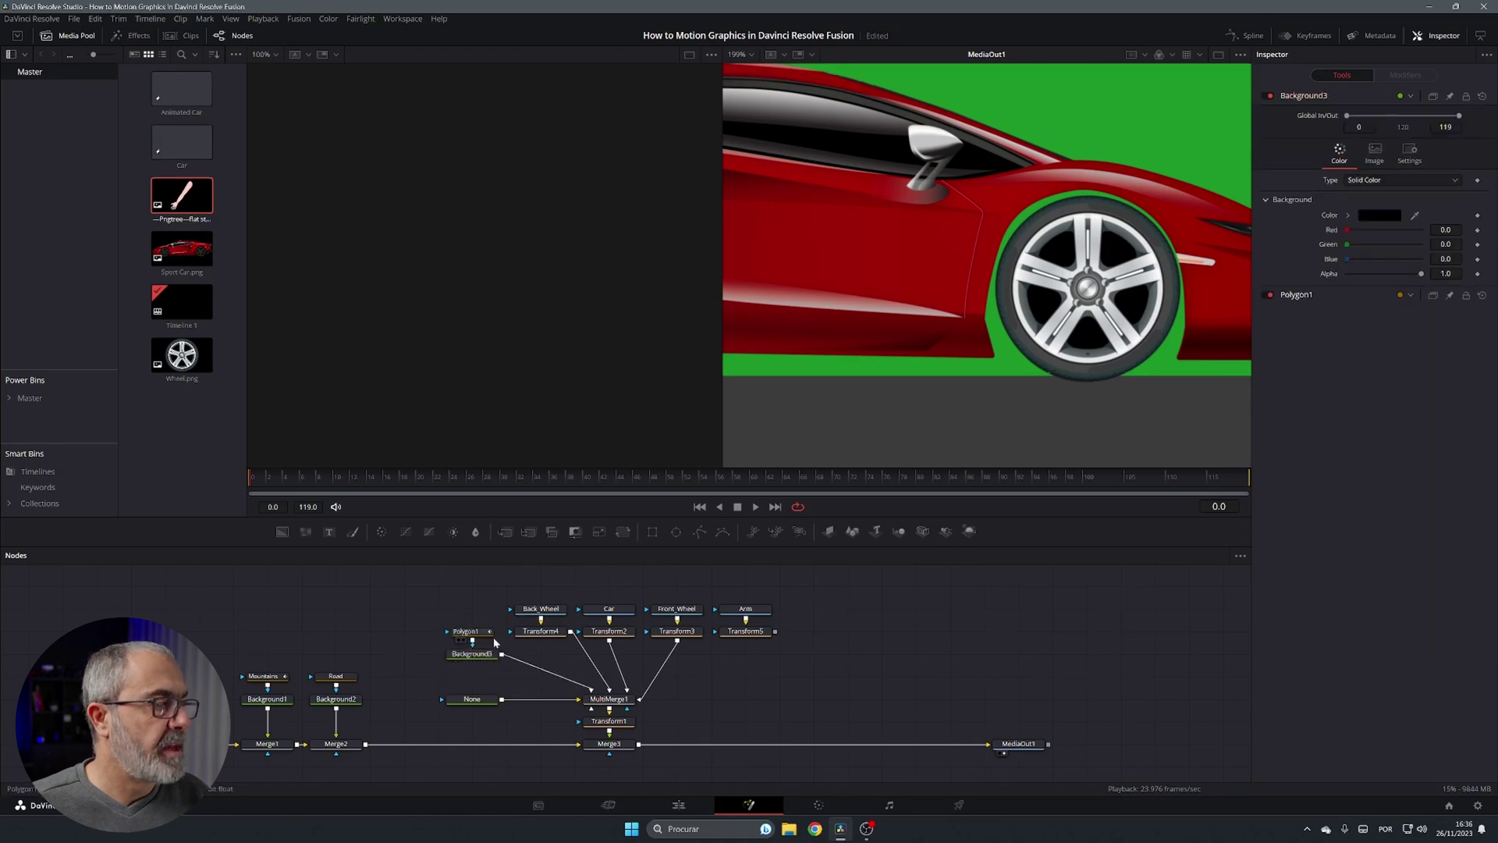
click(484, 632)
key(F2)
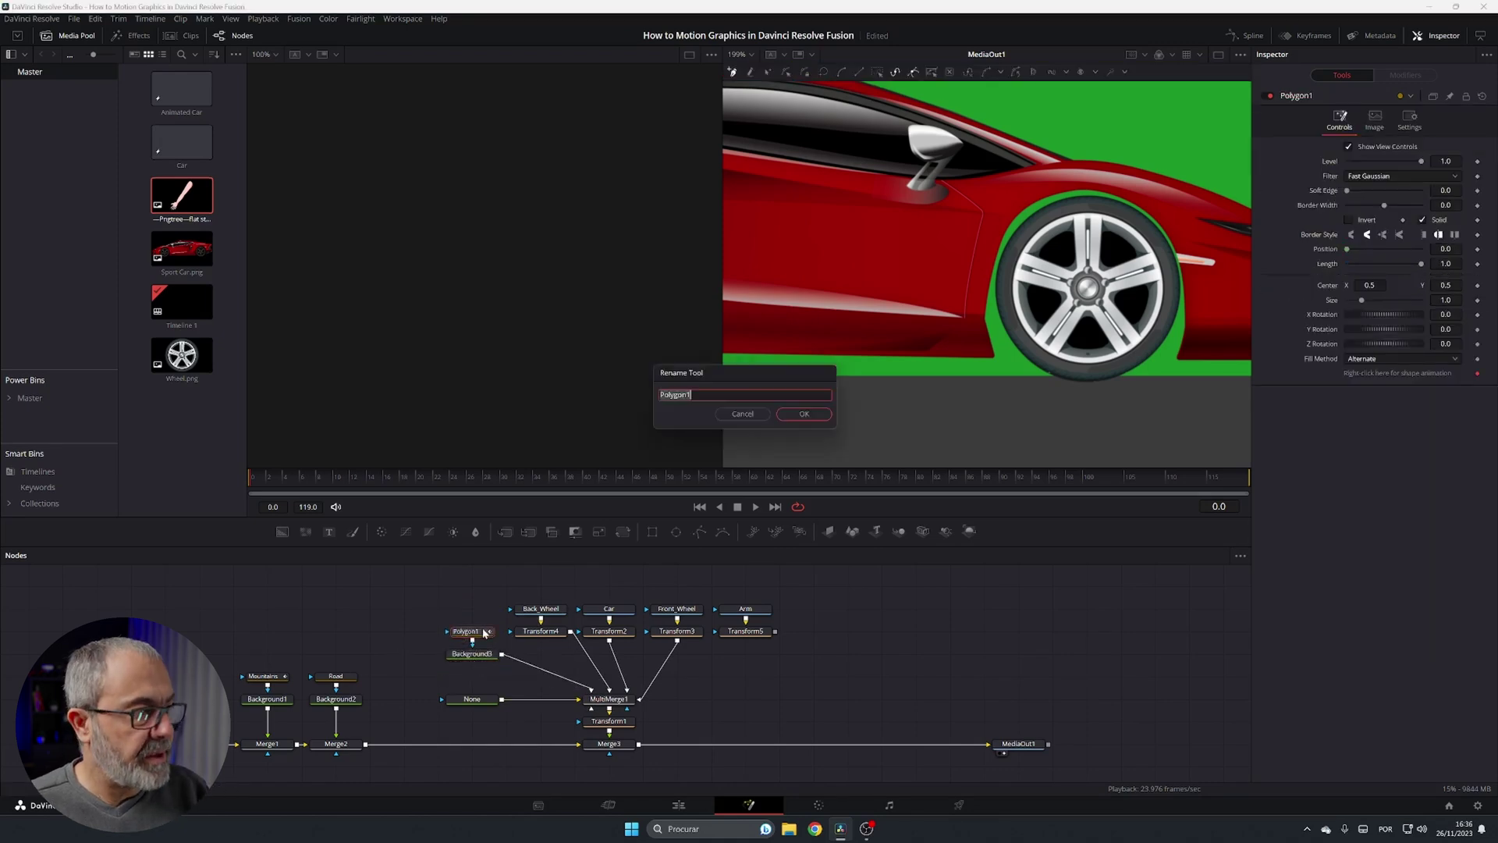
text(Fron)
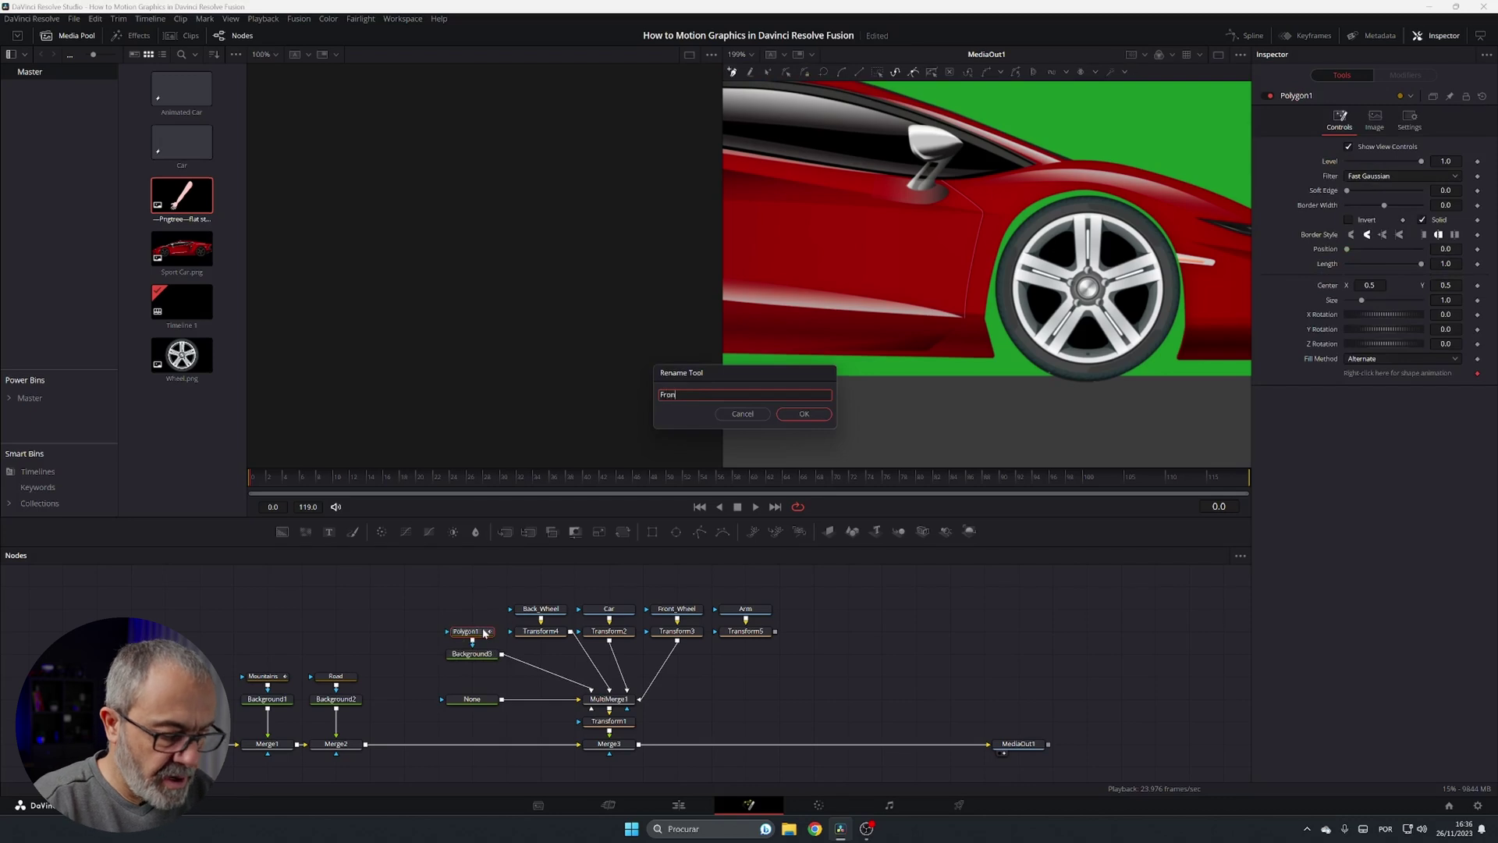
text(t_Mak)
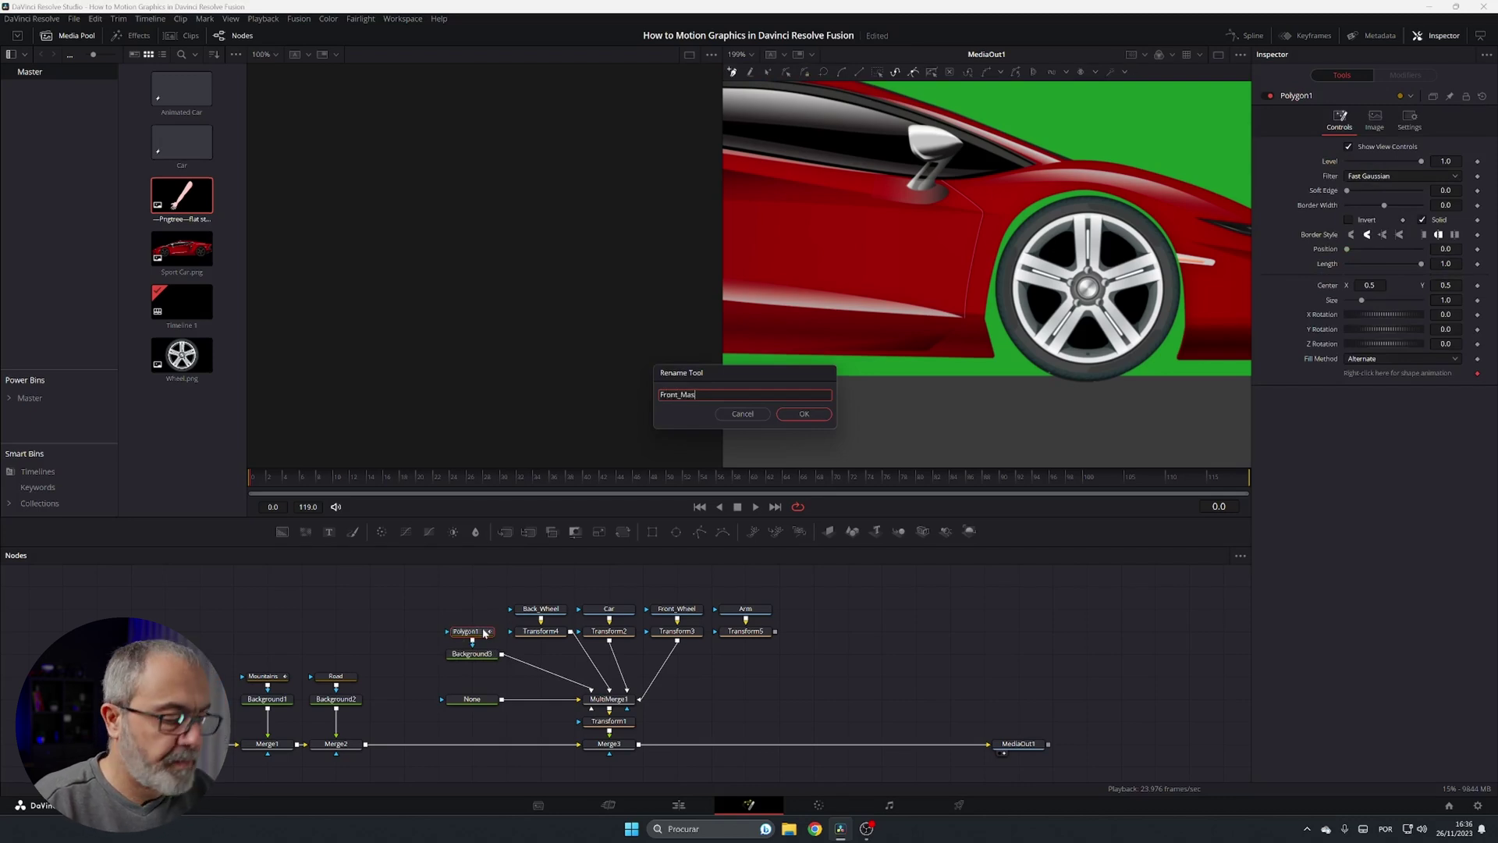
text(k)
key(Return)
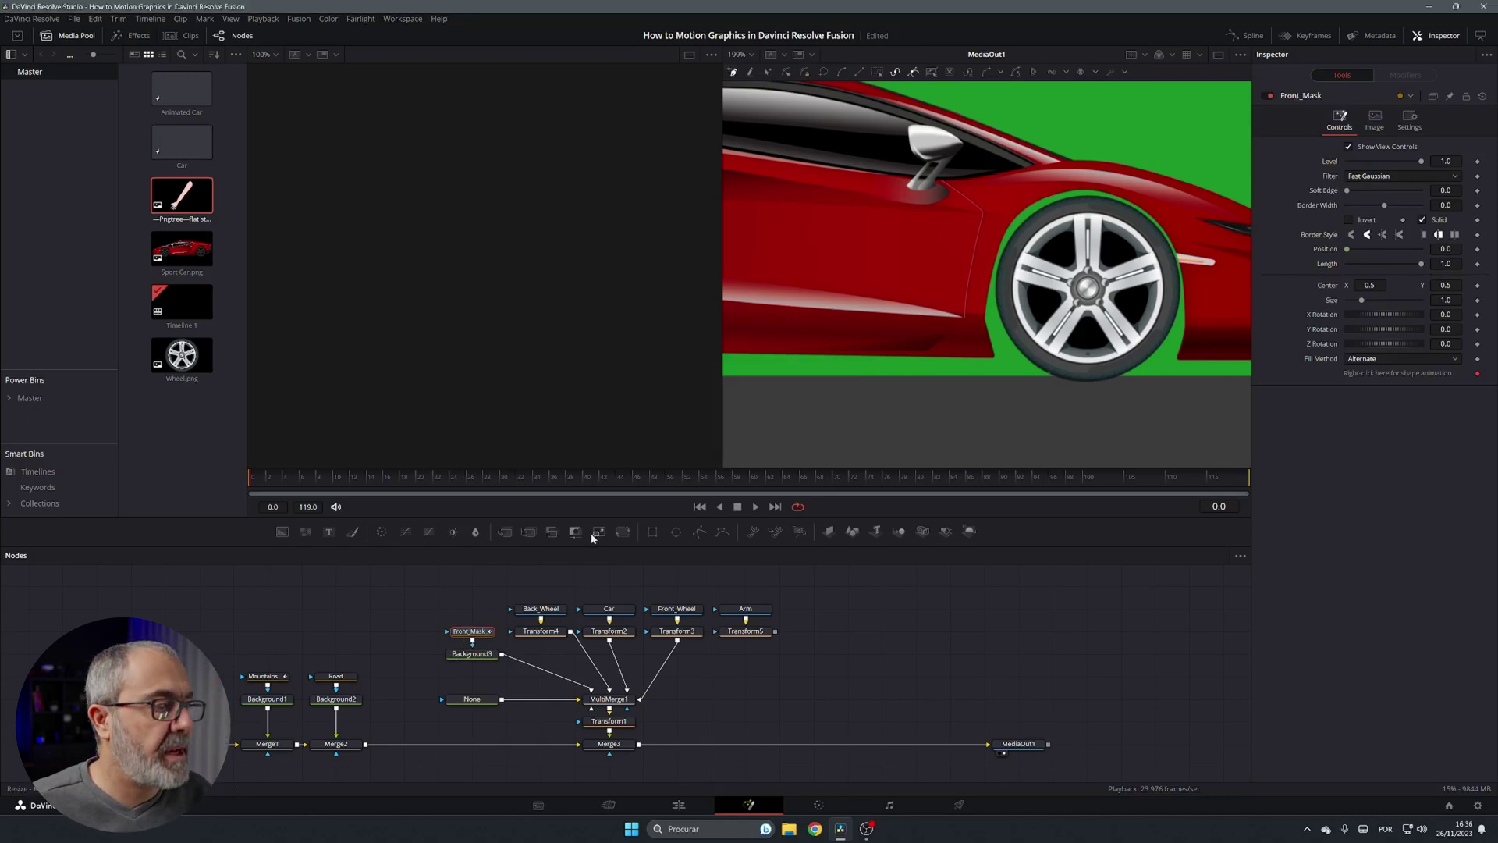
Step: Draw a closed Front_Mask shape around the car's front wheel arch, with its lower edge along the car's underside
click(989, 358)
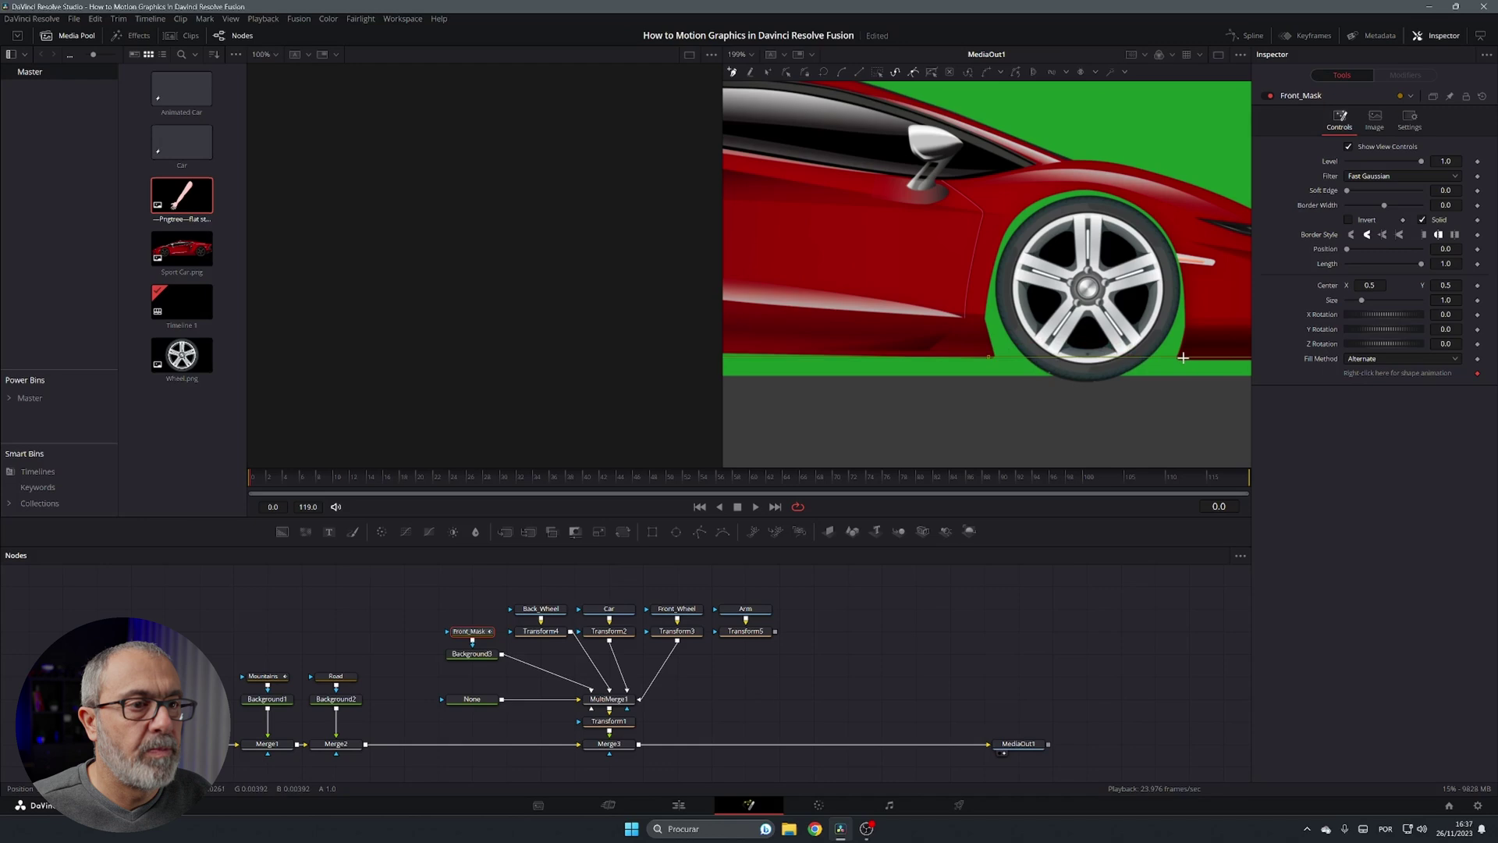
click(1183, 359)
click(1202, 299)
click(1181, 235)
click(1087, 177)
click(987, 207)
click(970, 317)
click(969, 333)
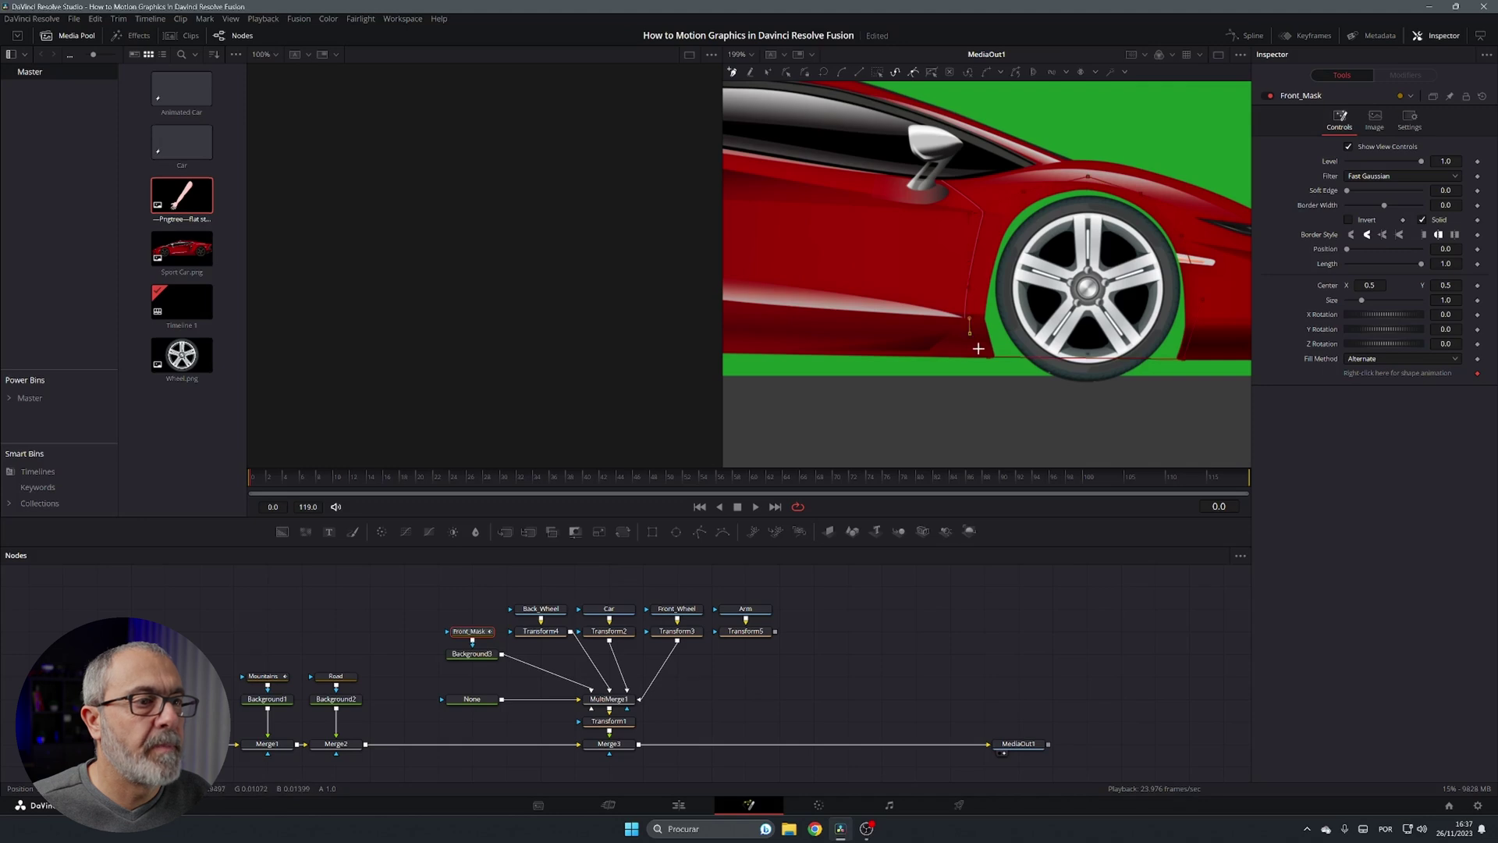
click(989, 359)
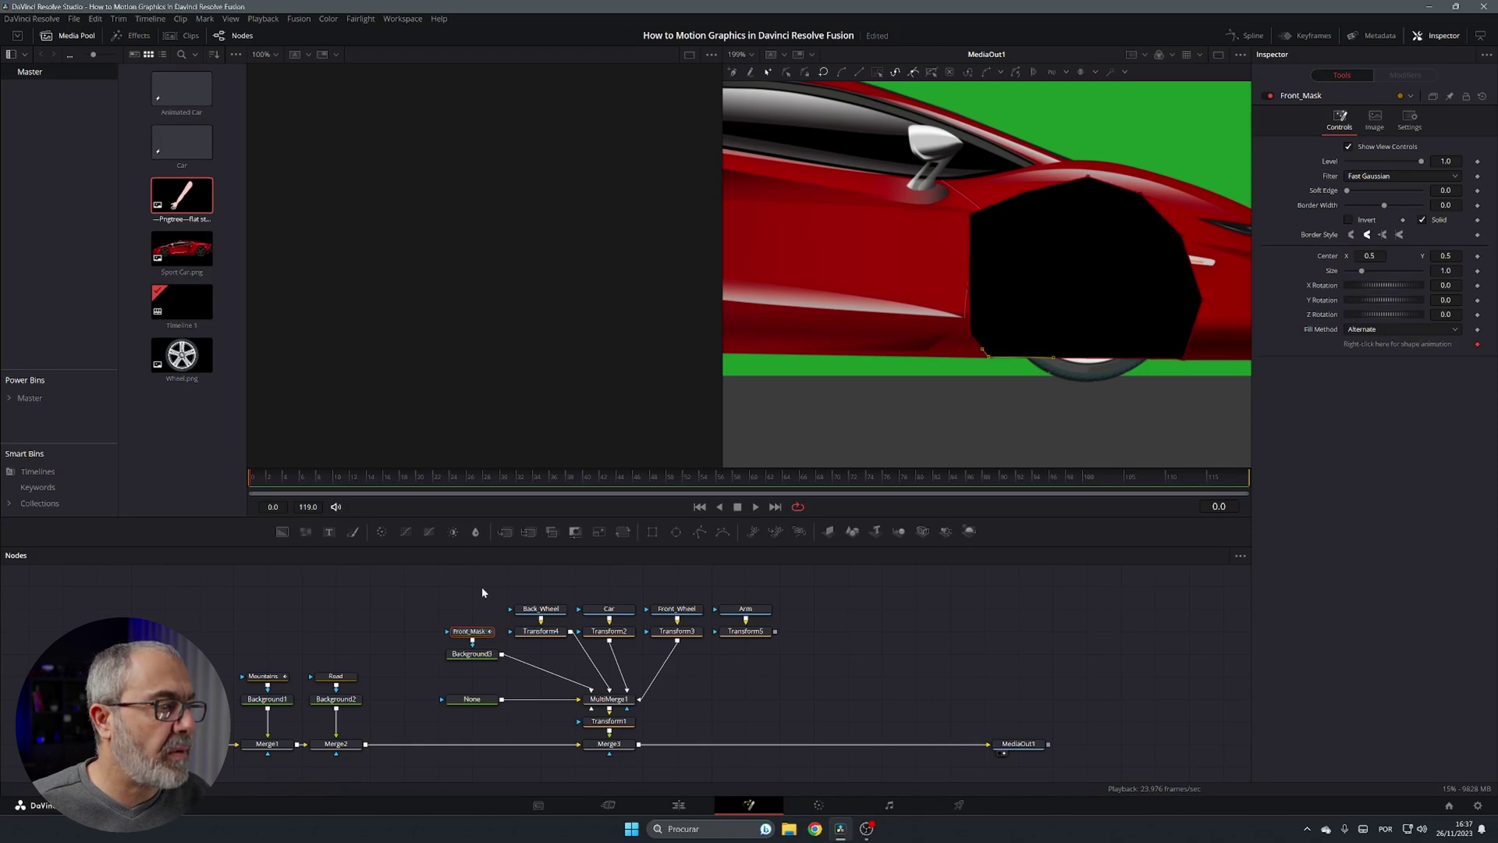
Step: Add a second Polygon mask above Front_Mask, connect it to Front_Mask and rename it Rear_Mask
scroll(982, 367, down, 5)
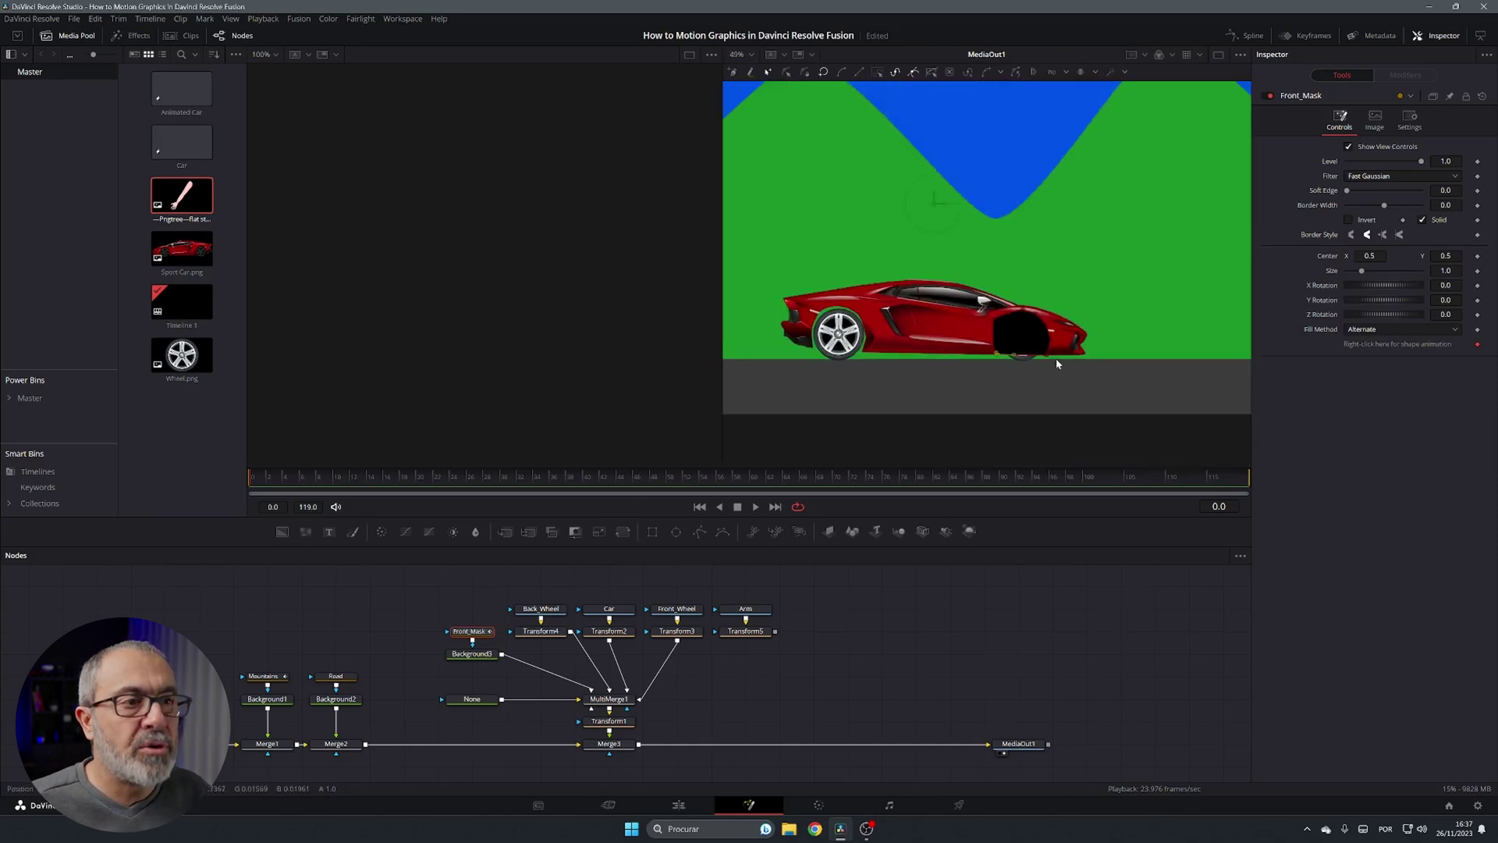
drag(852, 376, 967, 382)
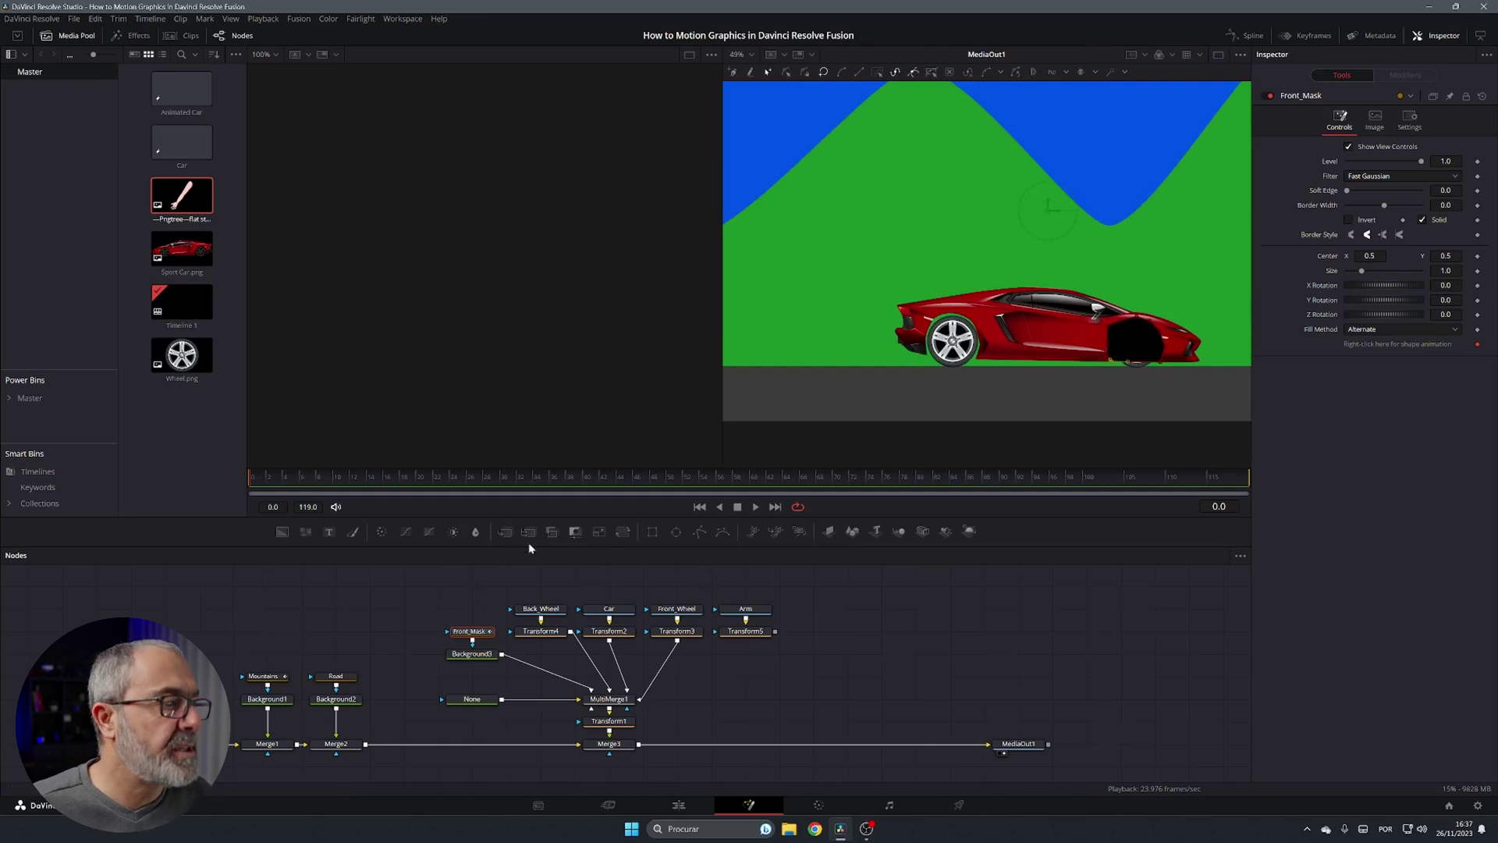
drag(698, 532, 485, 608)
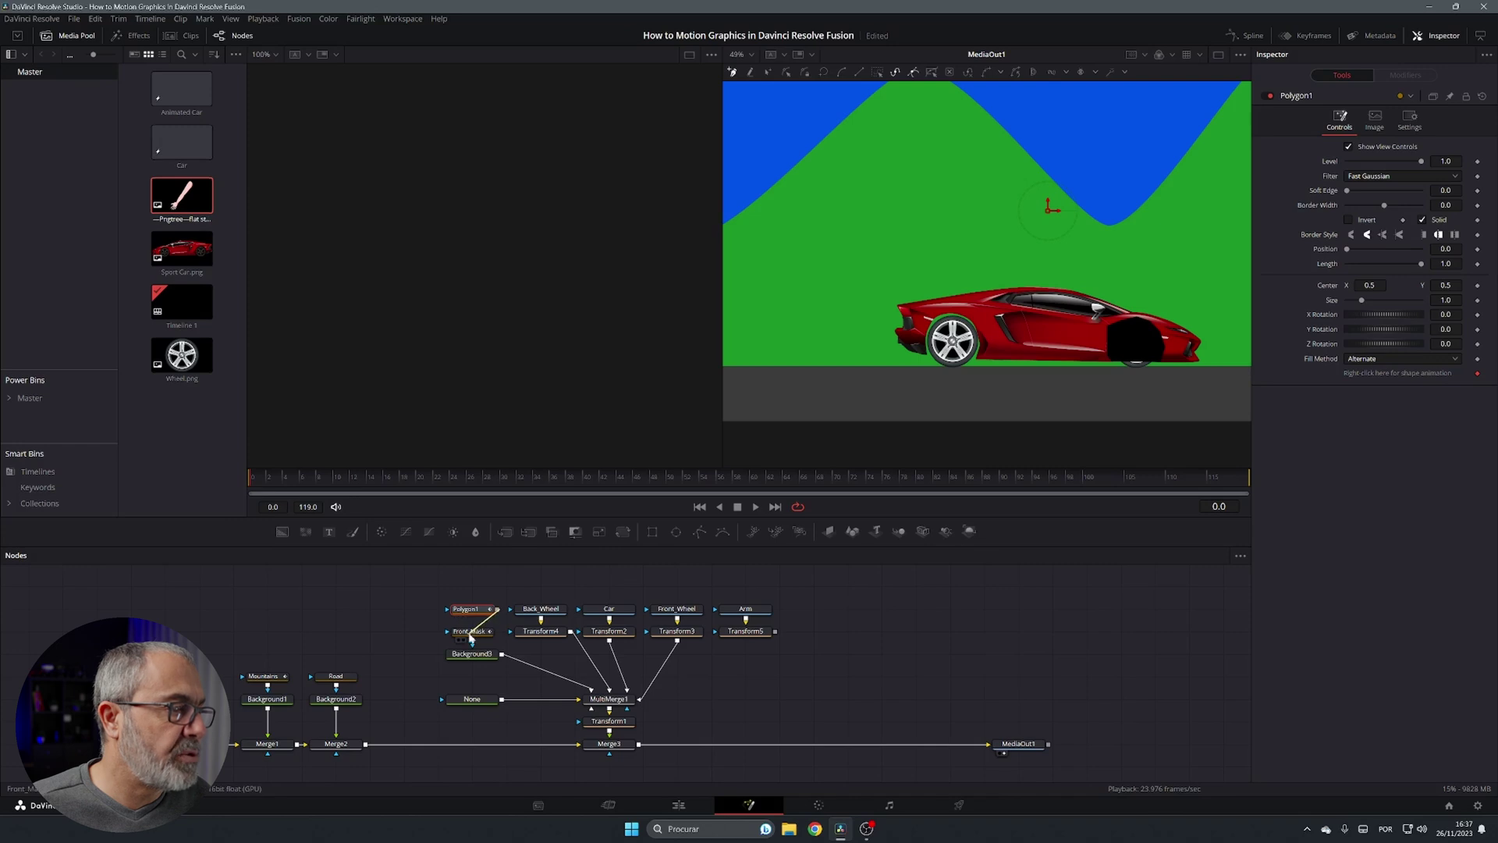
key(F2)
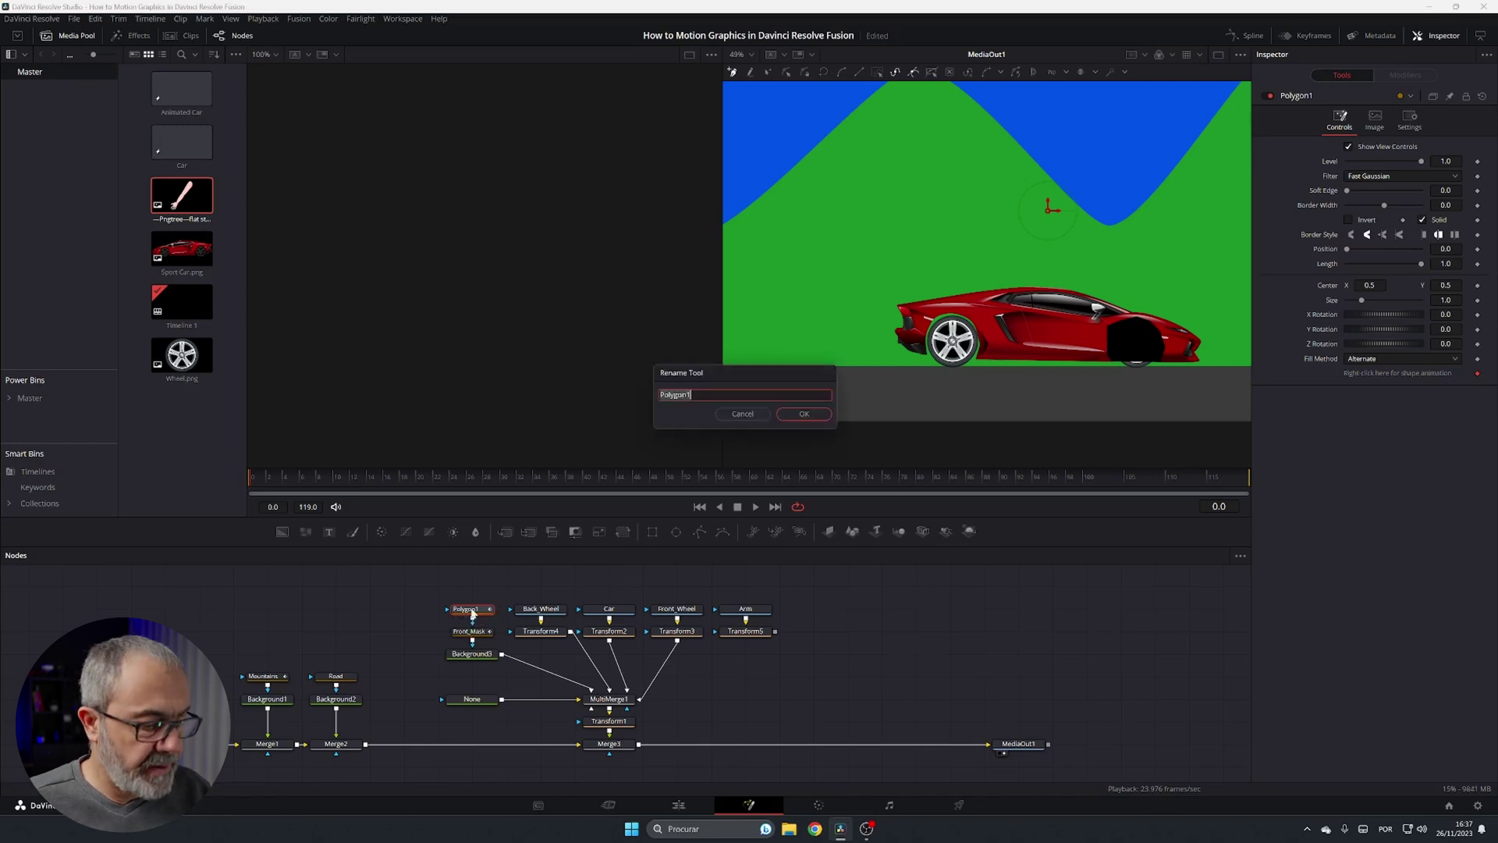
text(Rear_Mask)
key(Return)
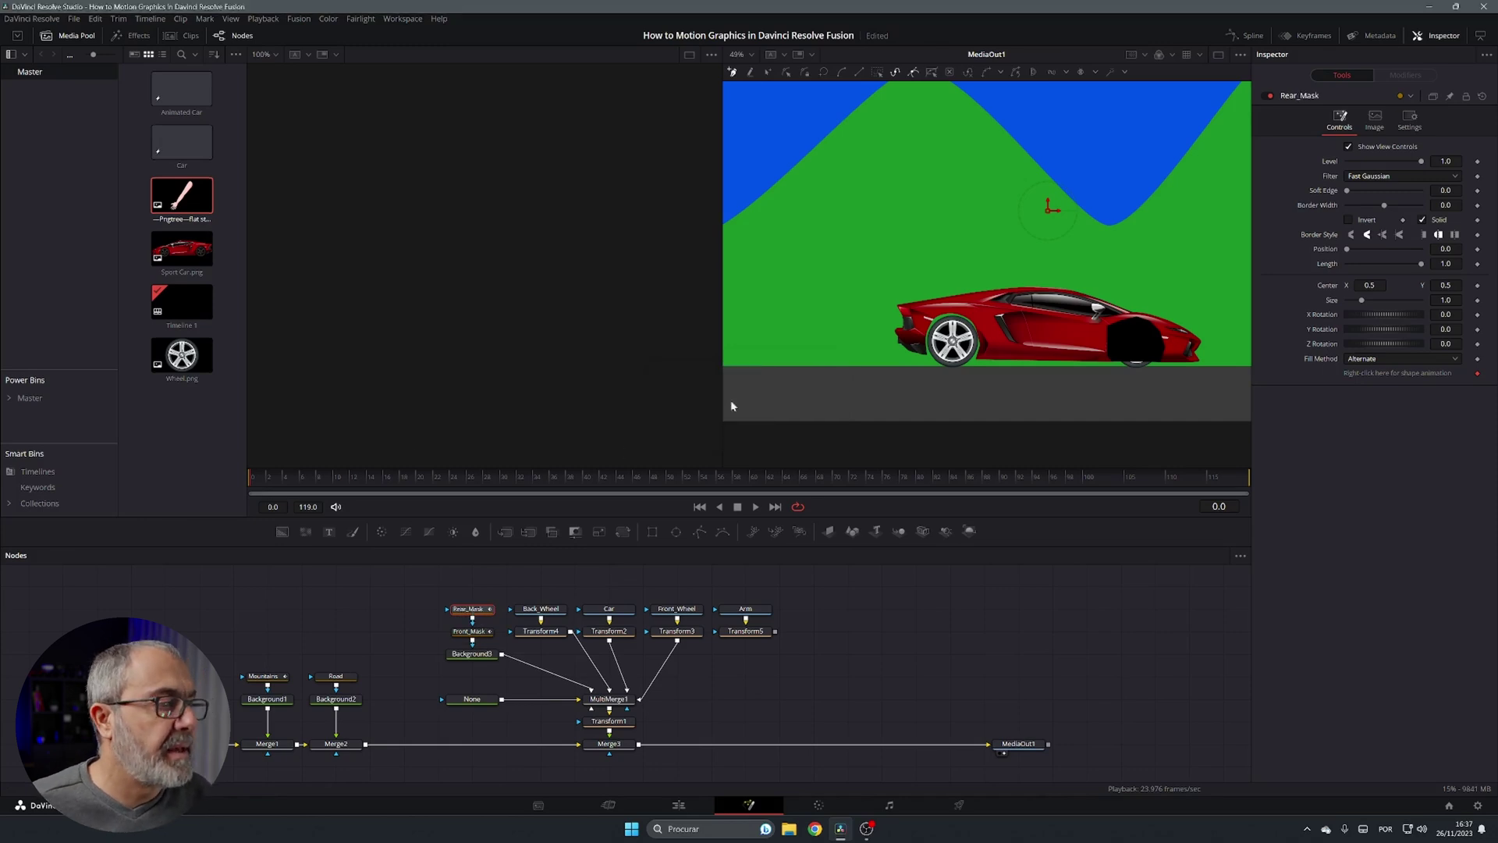
Step: Draw a closed Rear_Mask shape around the car's rear wheel arch, with its lower edge along the car's underside
scroll(995, 330, up, 5)
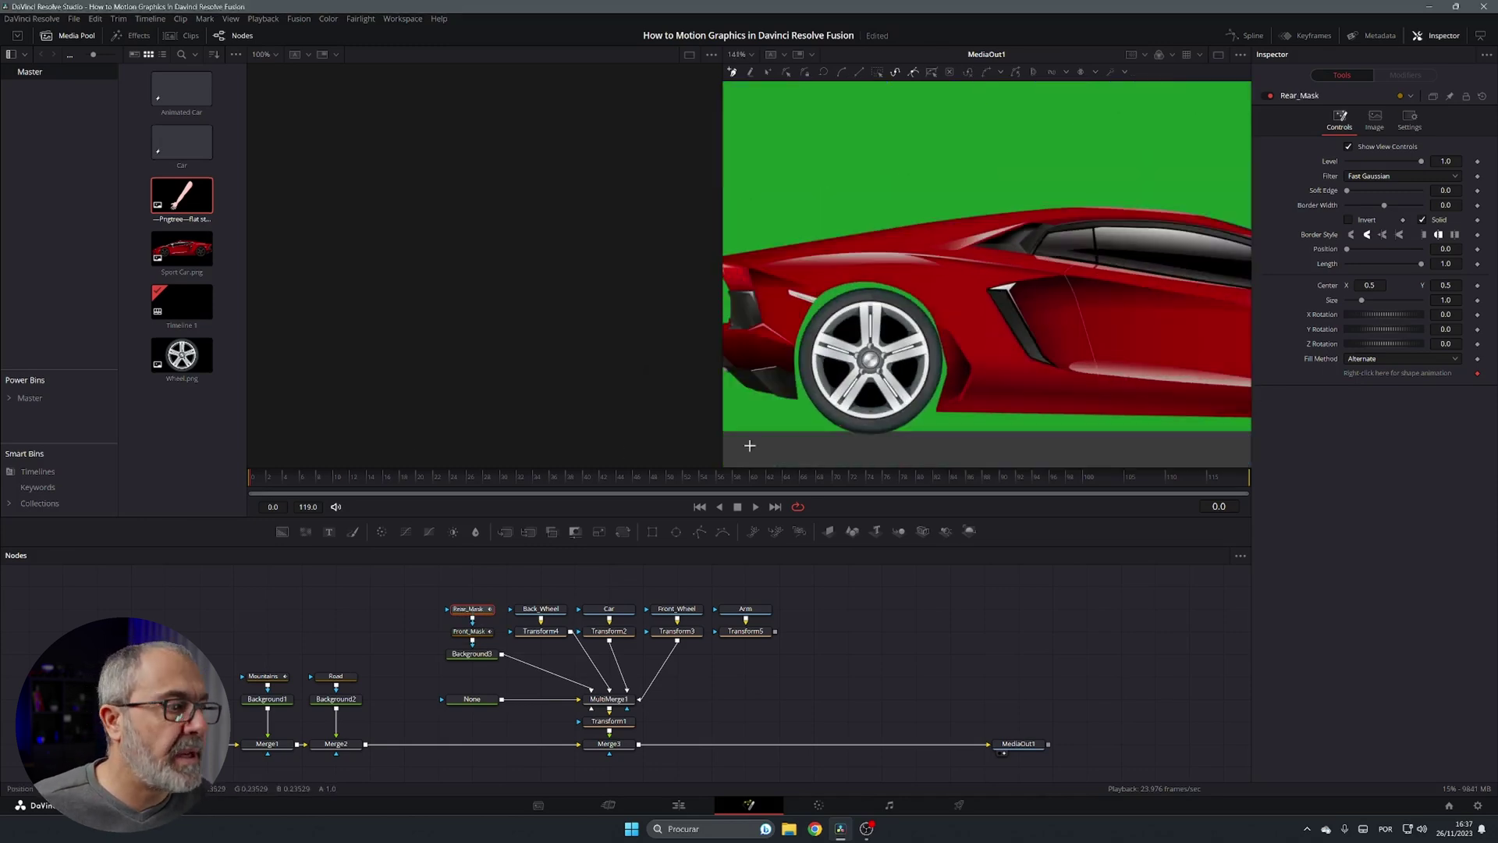
scroll(794, 399, up, 2)
click(795, 398)
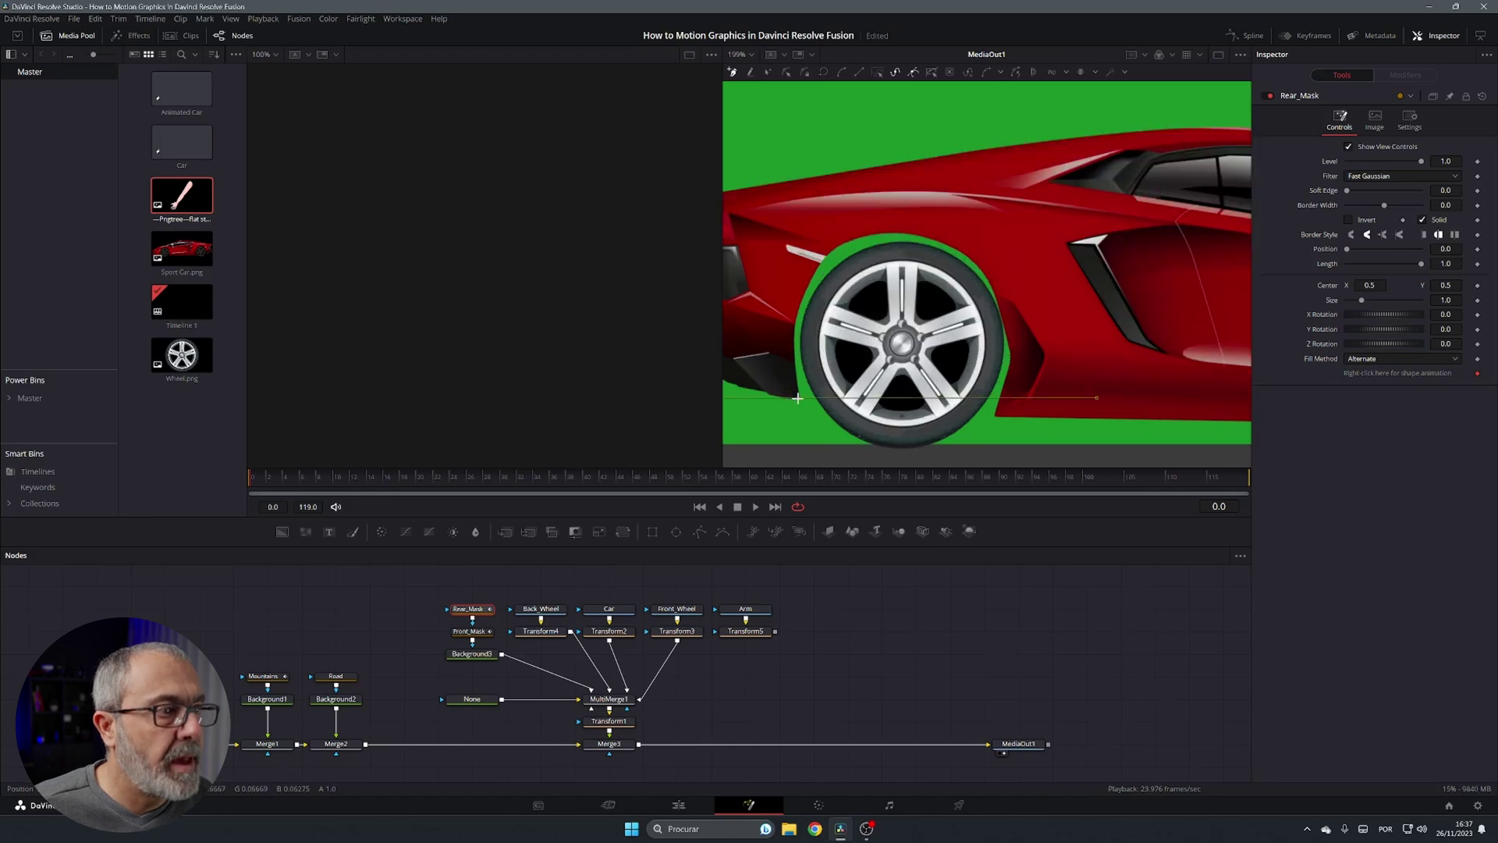
click(1002, 413)
click(1016, 373)
click(1007, 293)
click(989, 248)
click(971, 231)
click(847, 224)
click(790, 267)
click(773, 316)
click(772, 357)
click(794, 394)
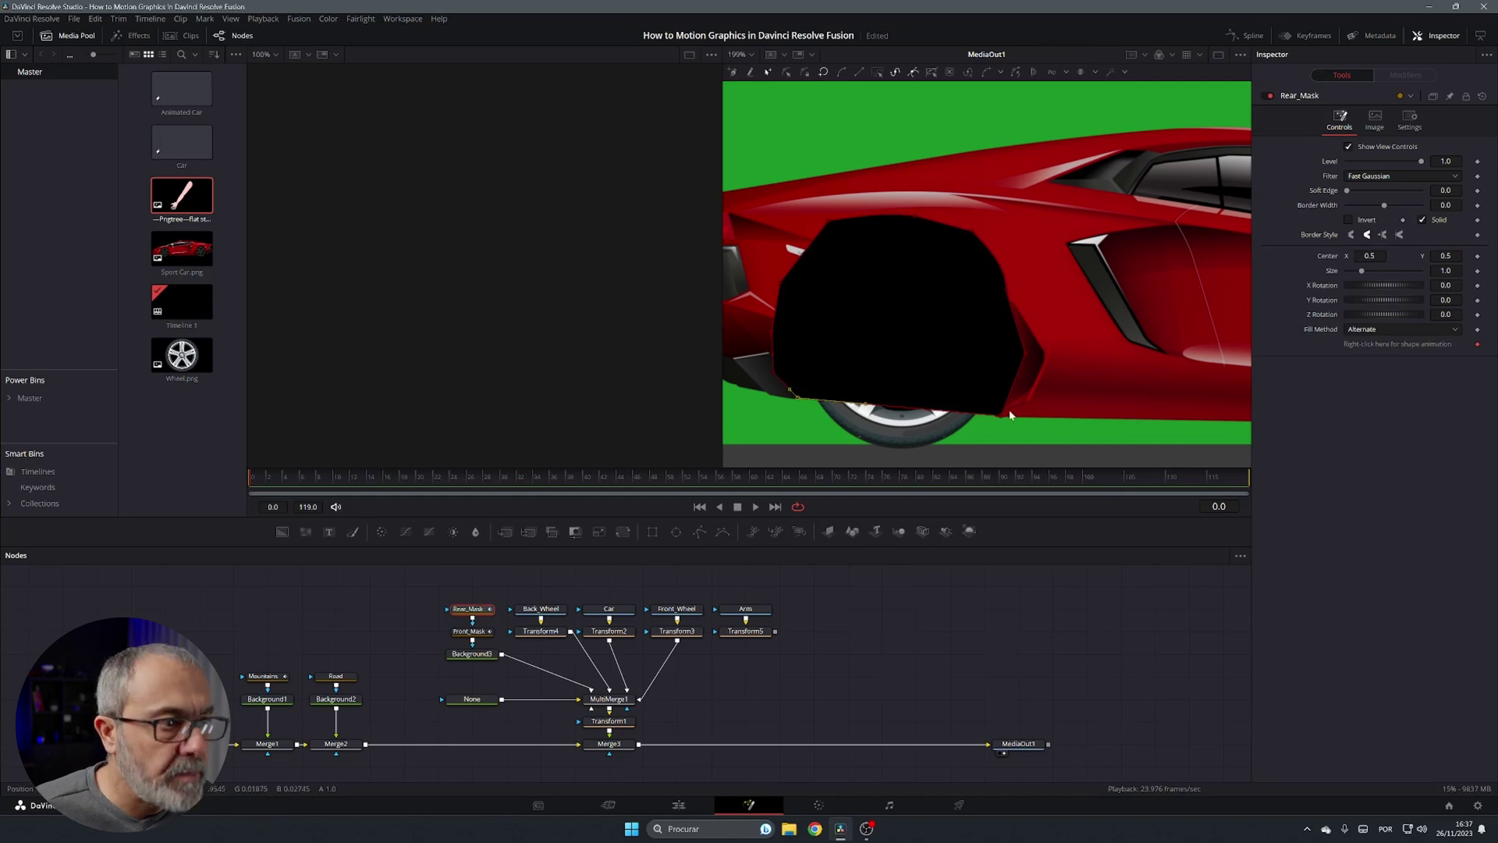
Step: Align the two lower corner points of Rear_Mask precisely with the car's bottom edge
scroll(1010, 416, up, 5)
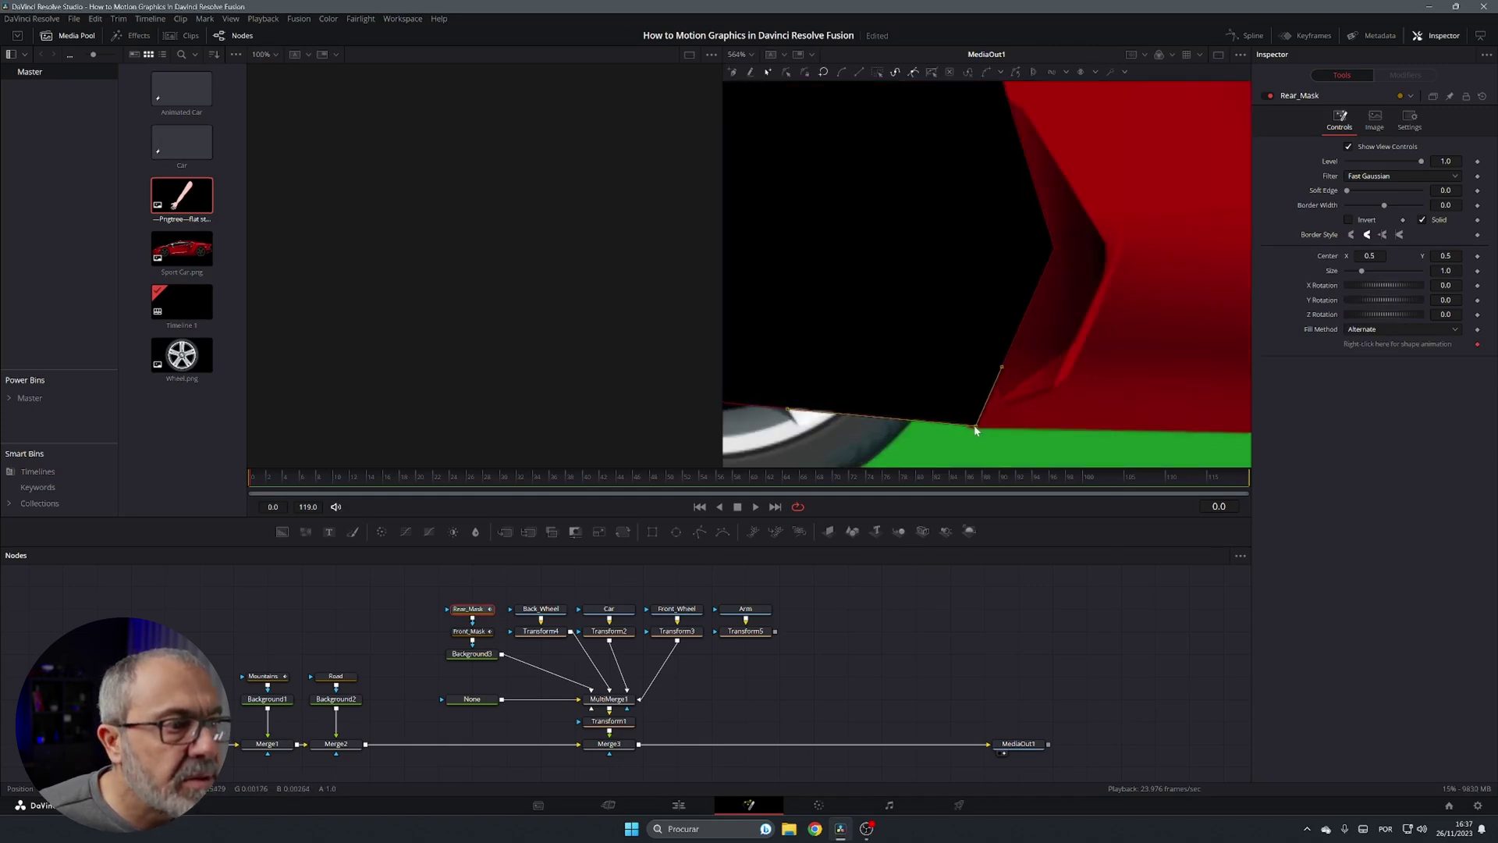
key(ctrl+f)
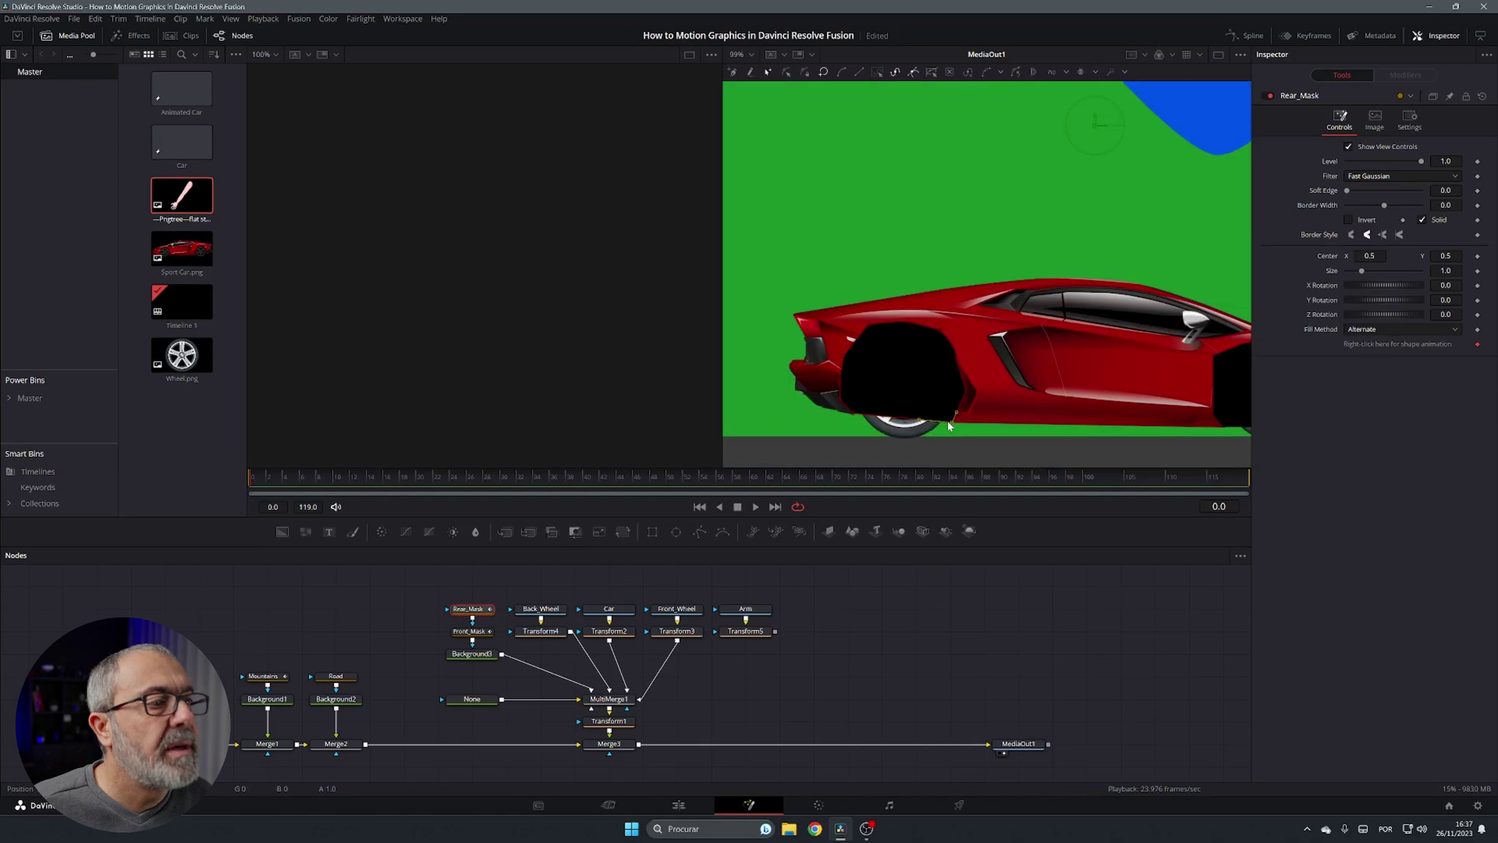
scroll(819, 403, up, 4)
scroll(879, 436, up, 5)
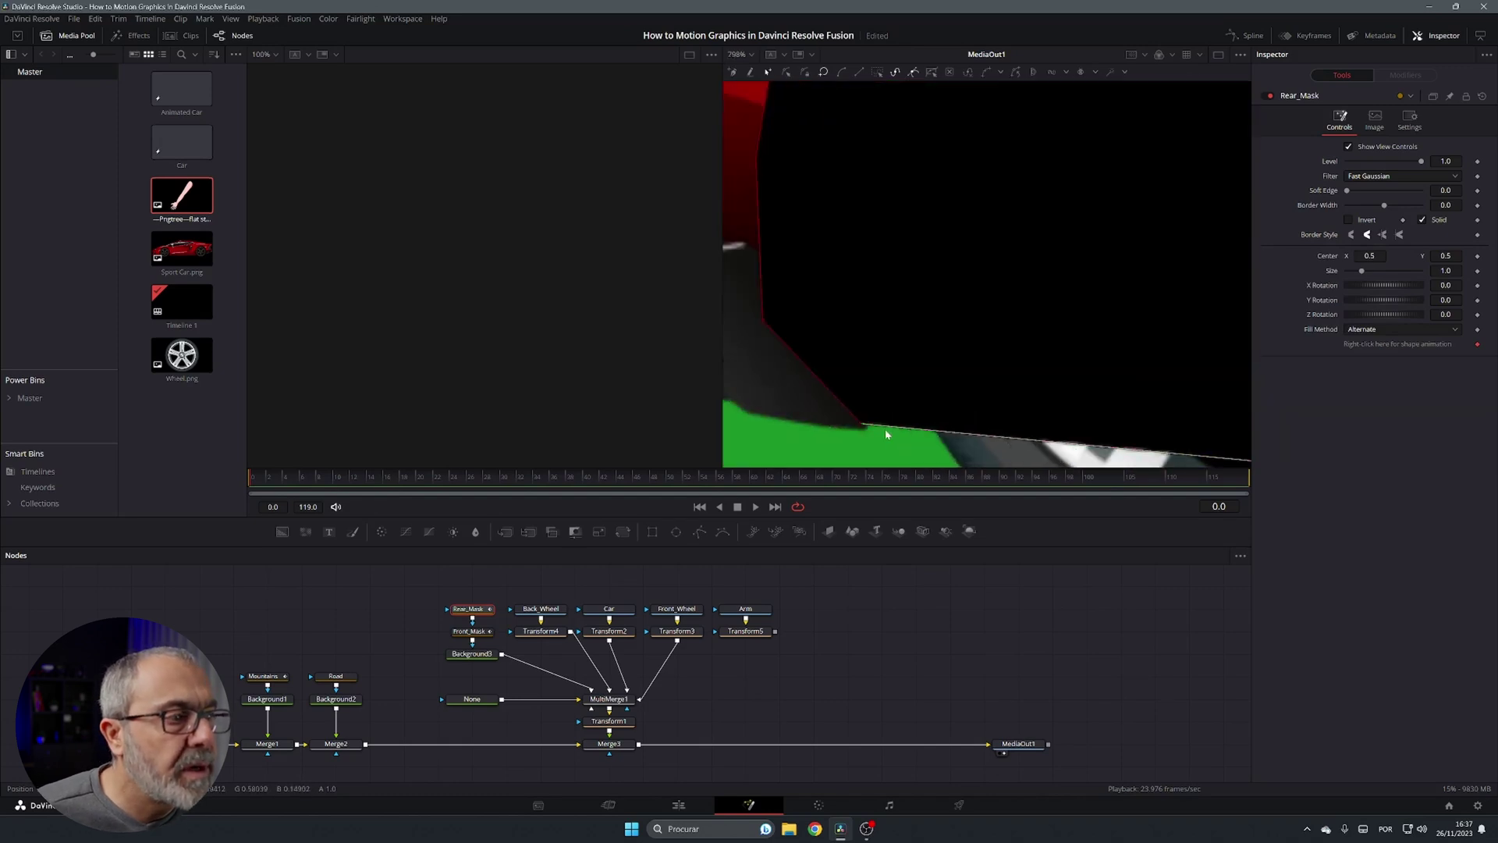
click(863, 428)
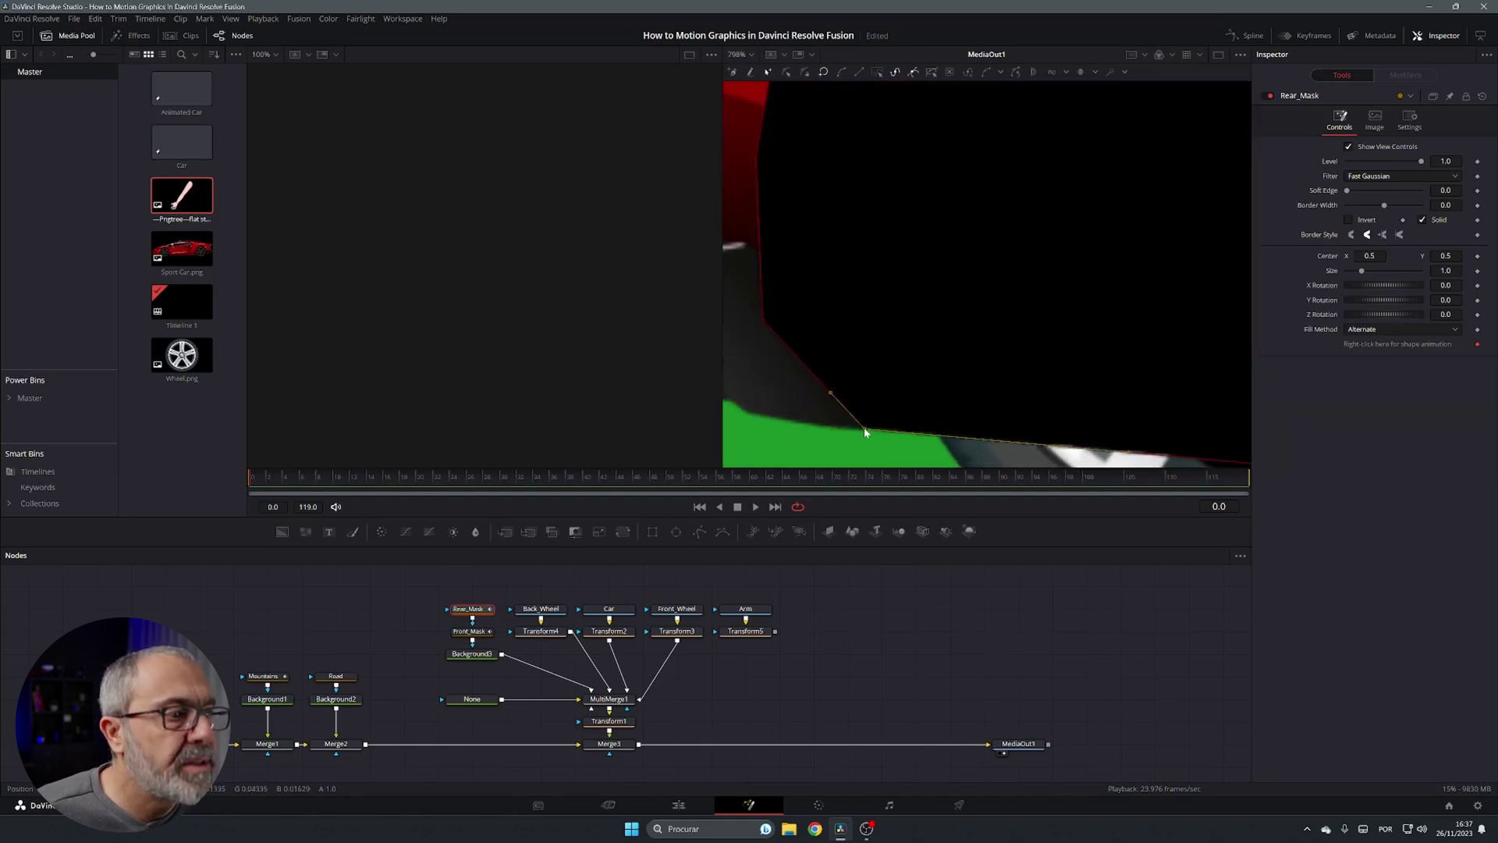
Step: Align the two lower corner points of Front_Mask precisely with the car's bottom edge
scroll(988, 389, down, 10)
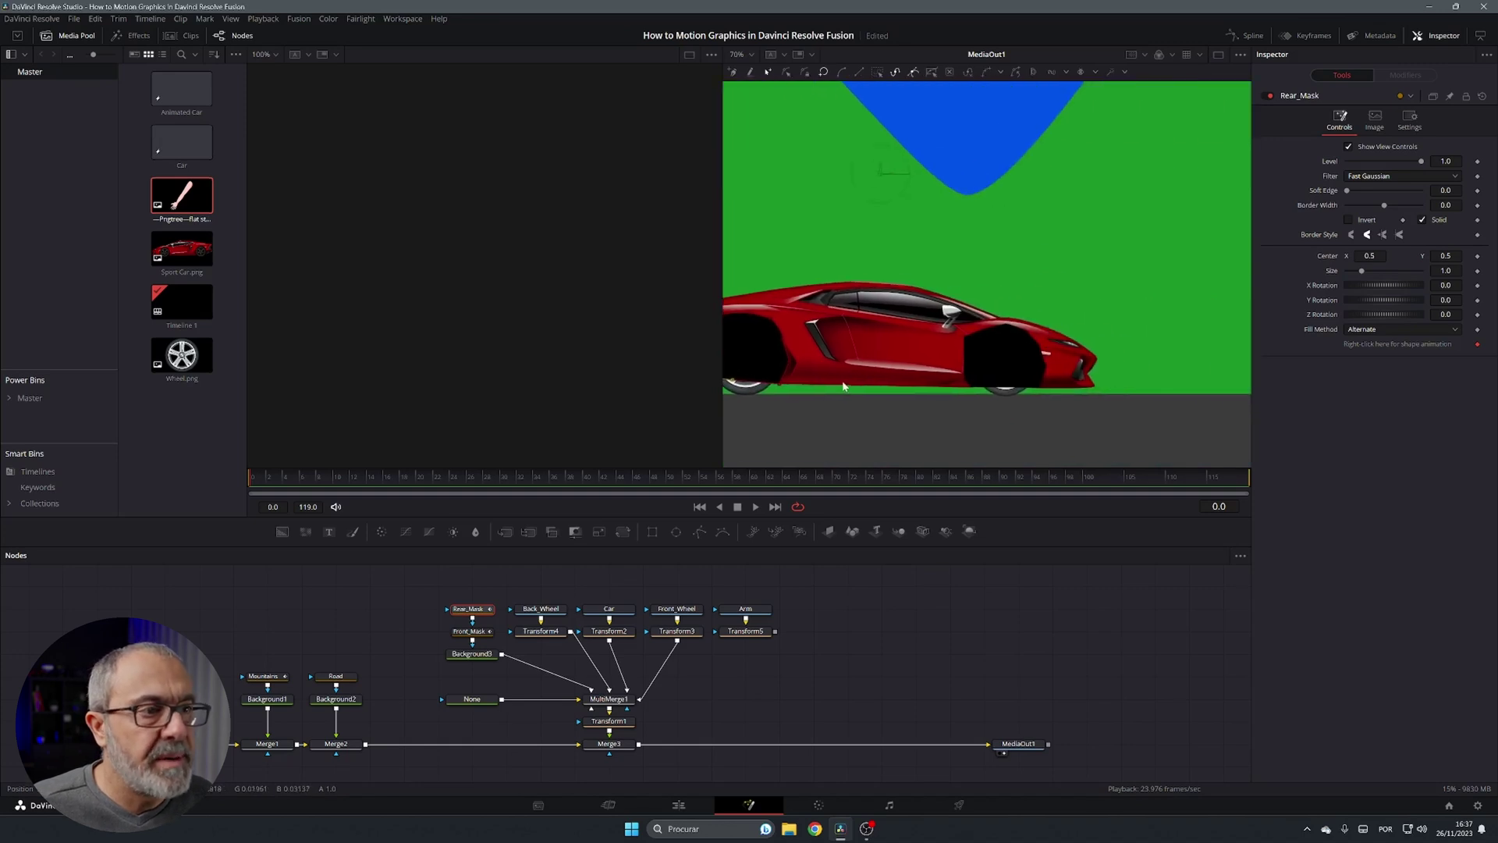
scroll(1070, 391, up, 8)
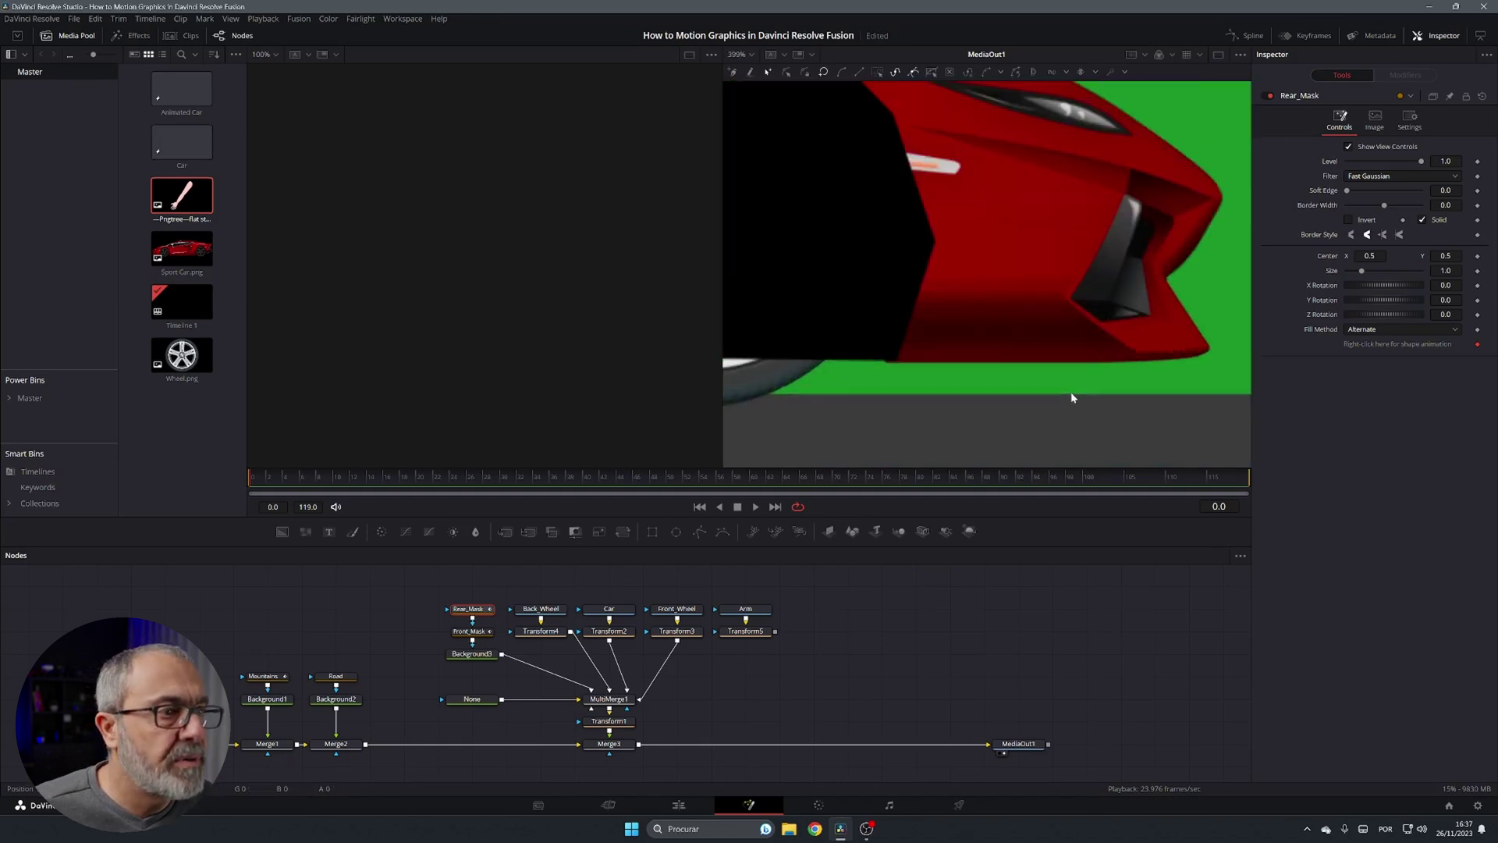
click(463, 632)
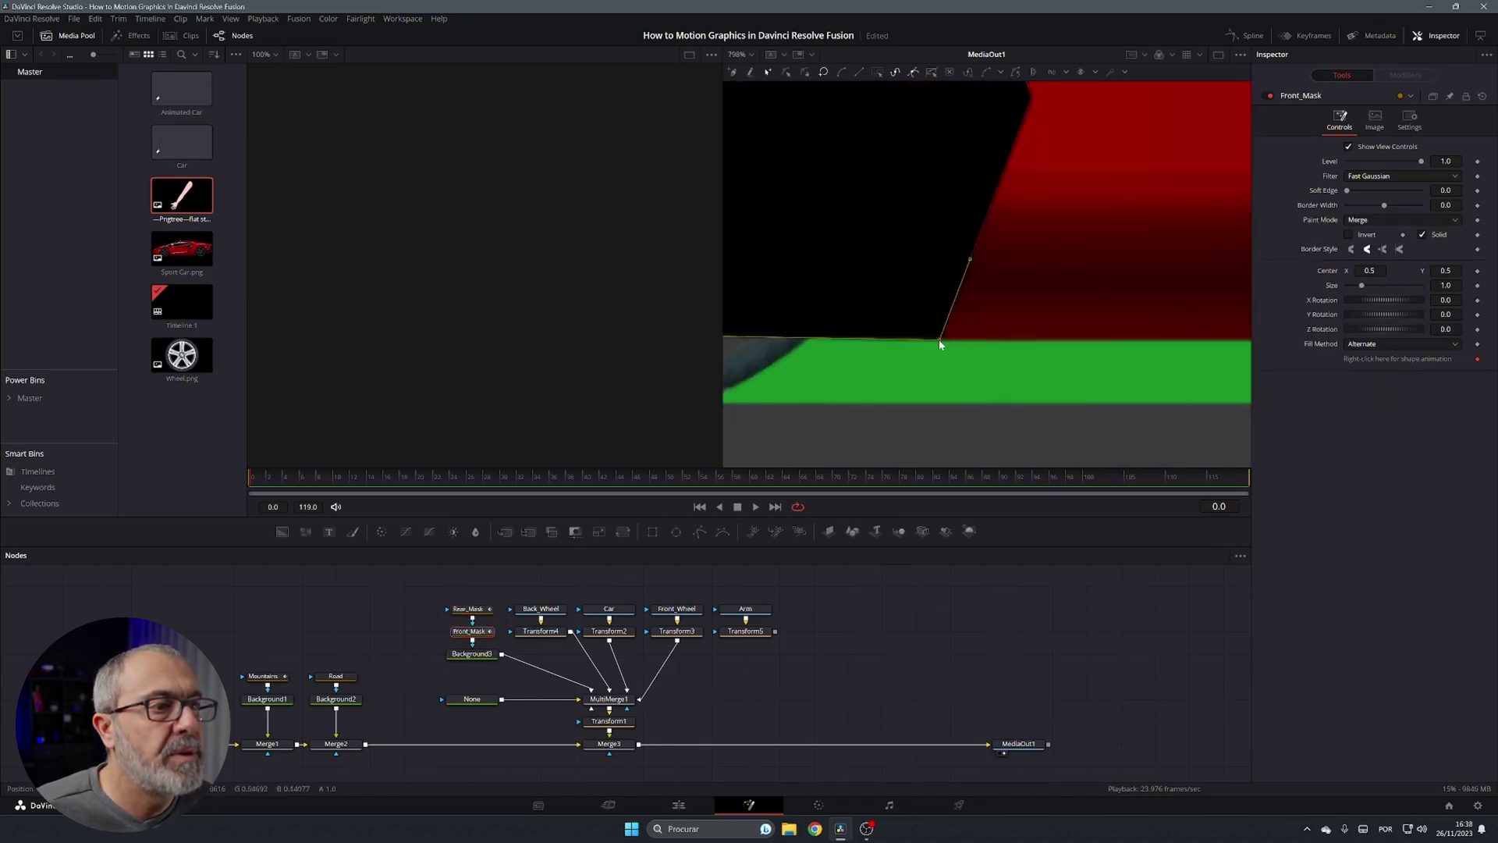
scroll(937, 367, down, 4)
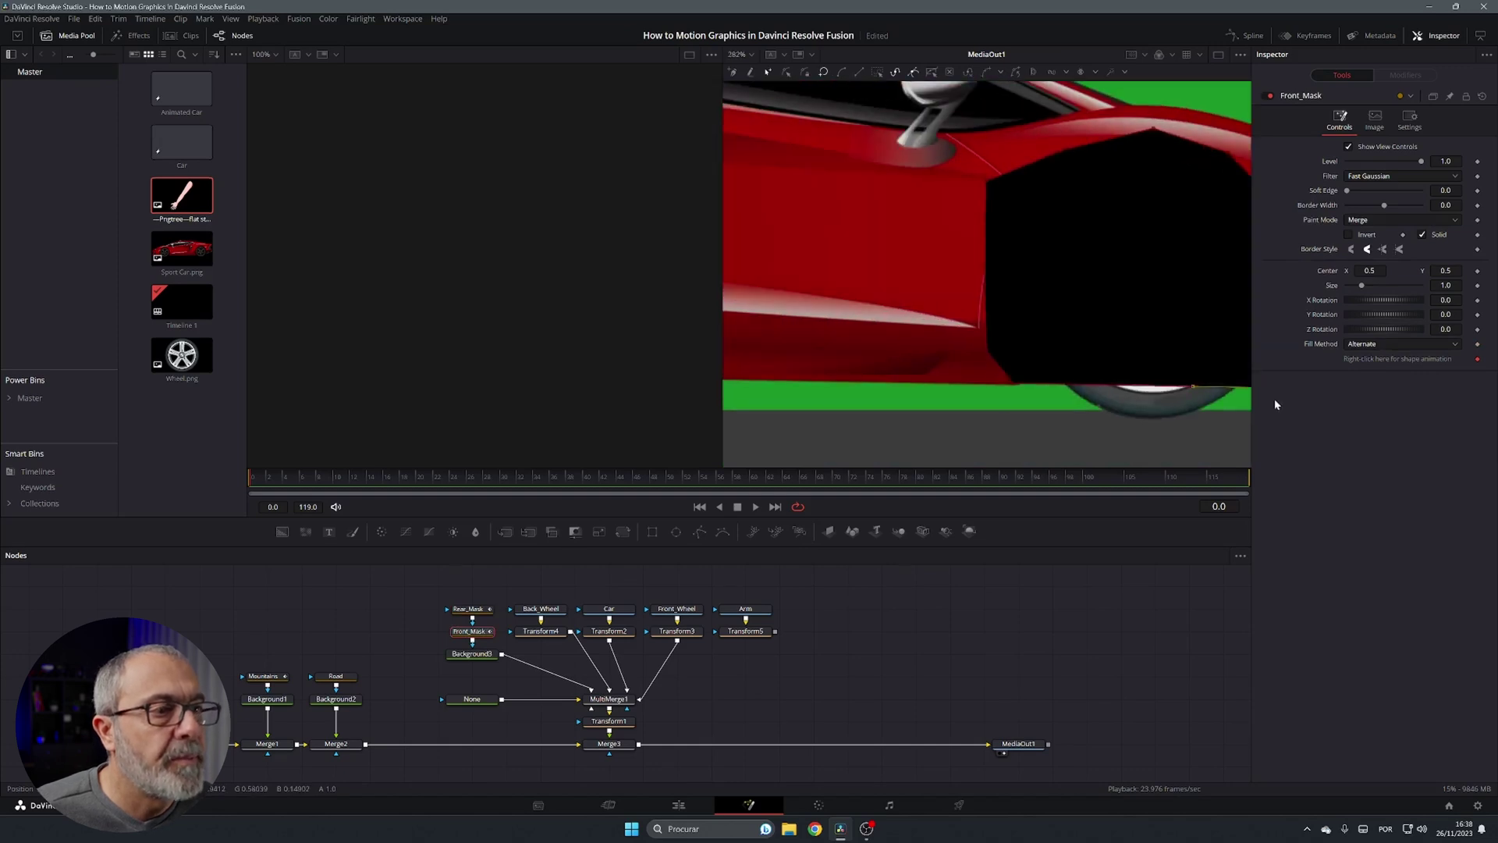
scroll(961, 382, up, 5)
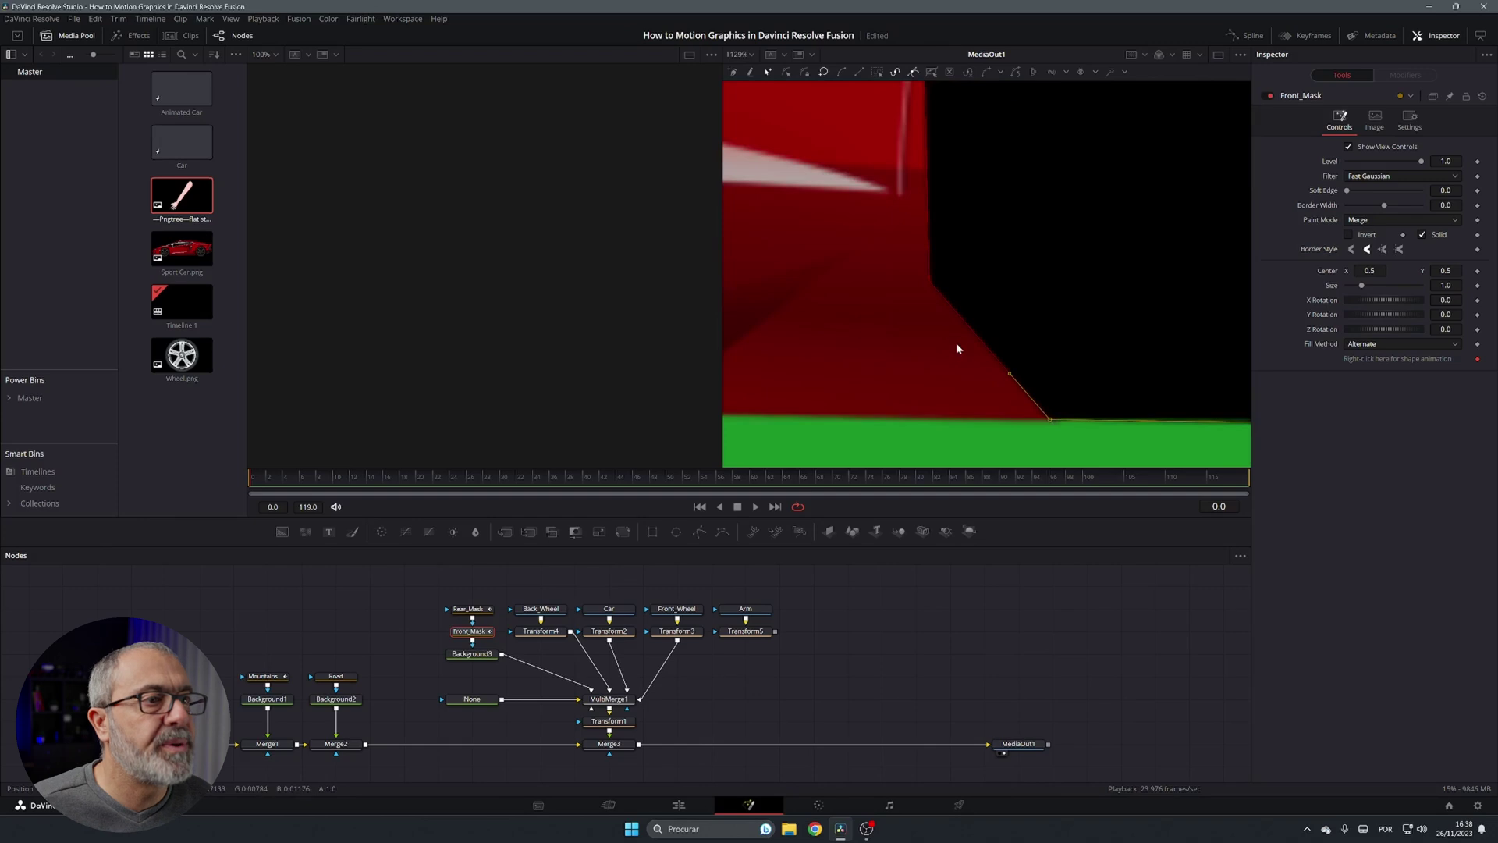
scroll(956, 345, down, 8)
scroll(955, 350, down, 3)
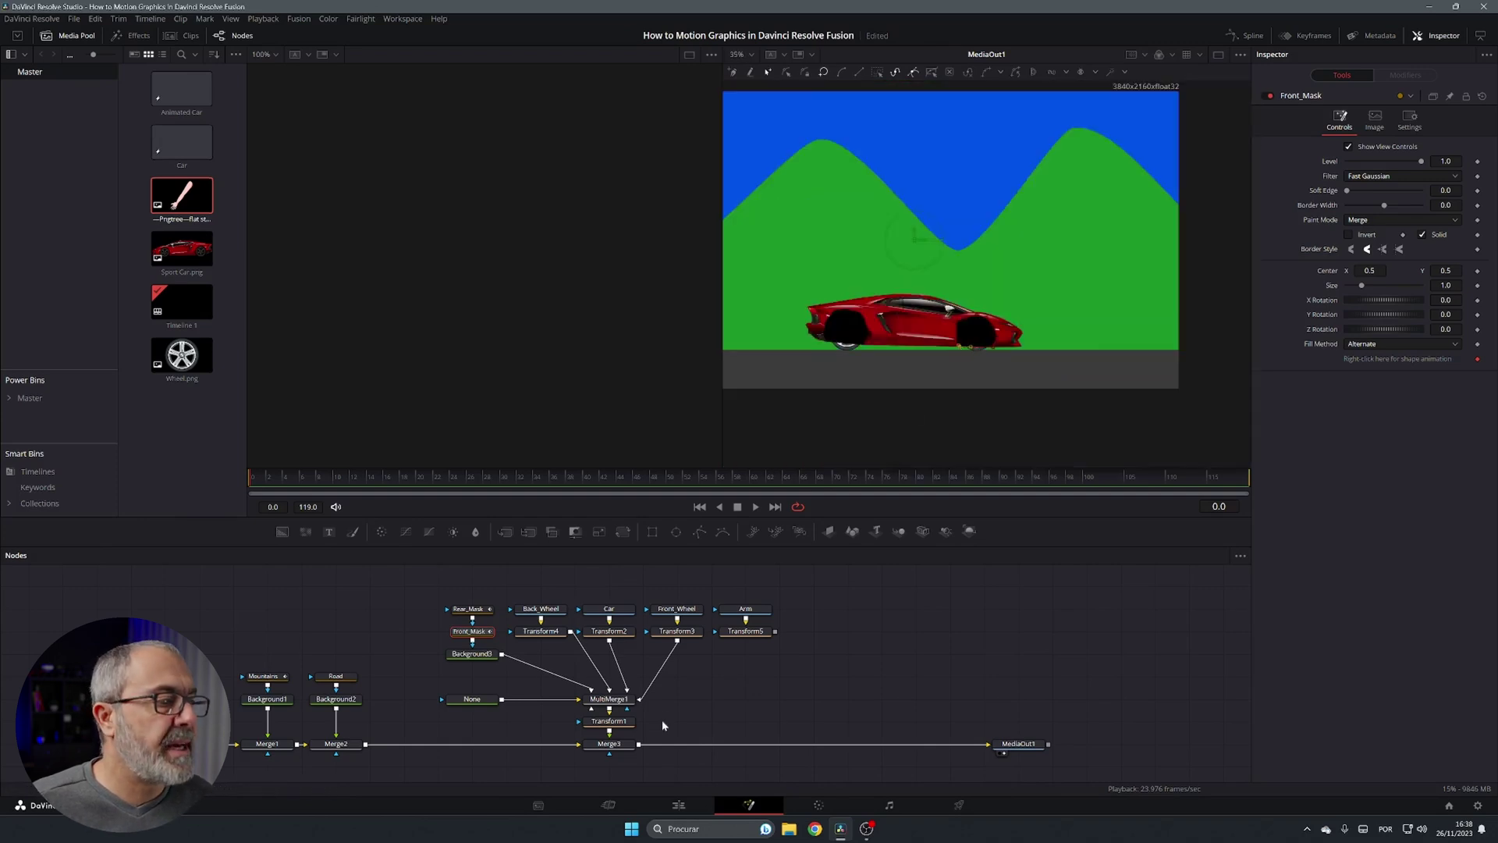
Step: Move the Background3 layer to the end of MultiMerge1's layer list, behind the car and both wheels
click(610, 700)
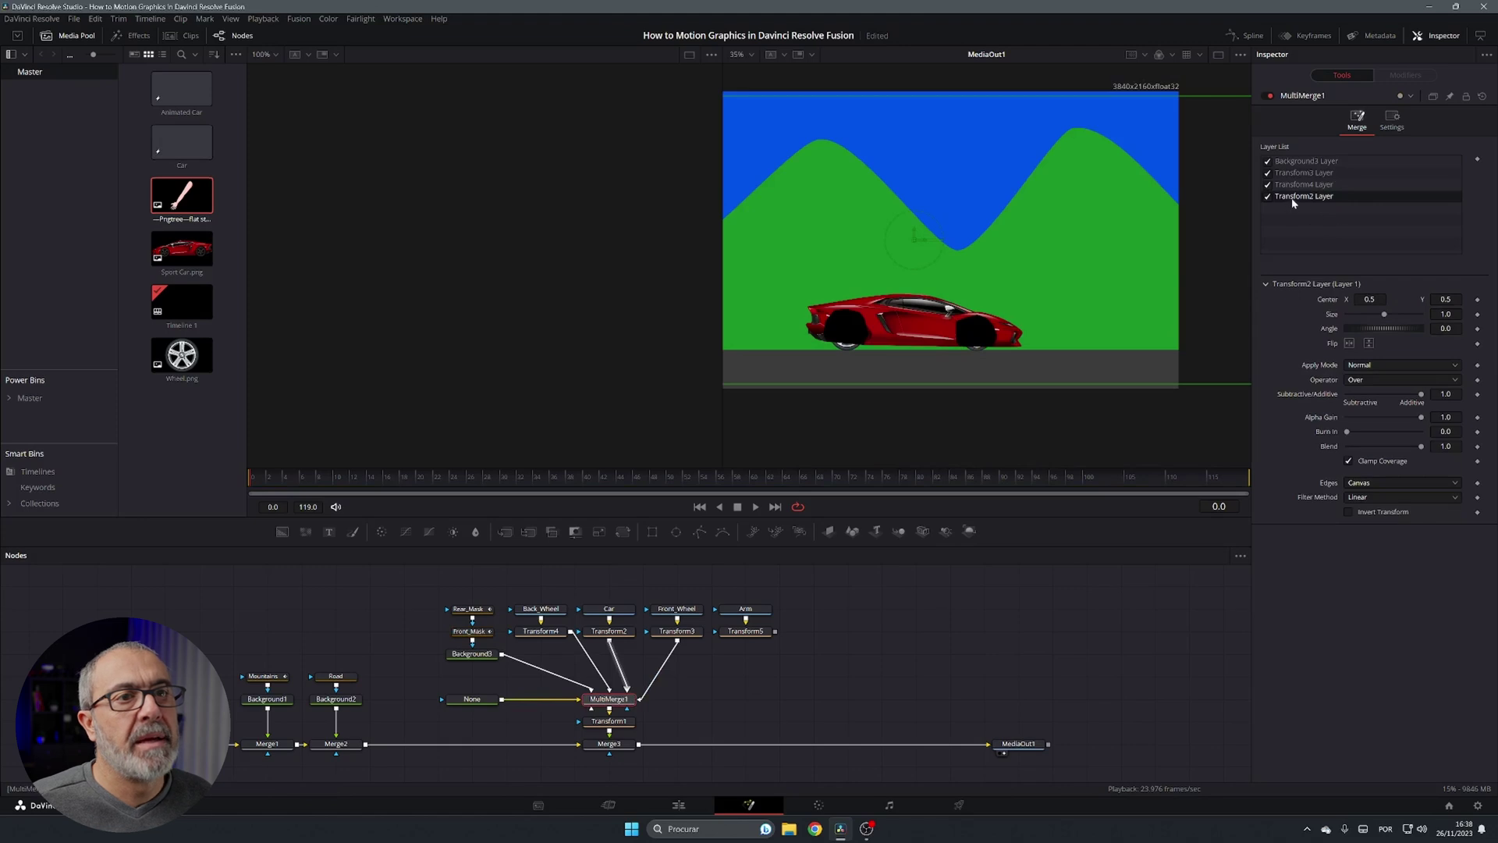
click(1303, 161)
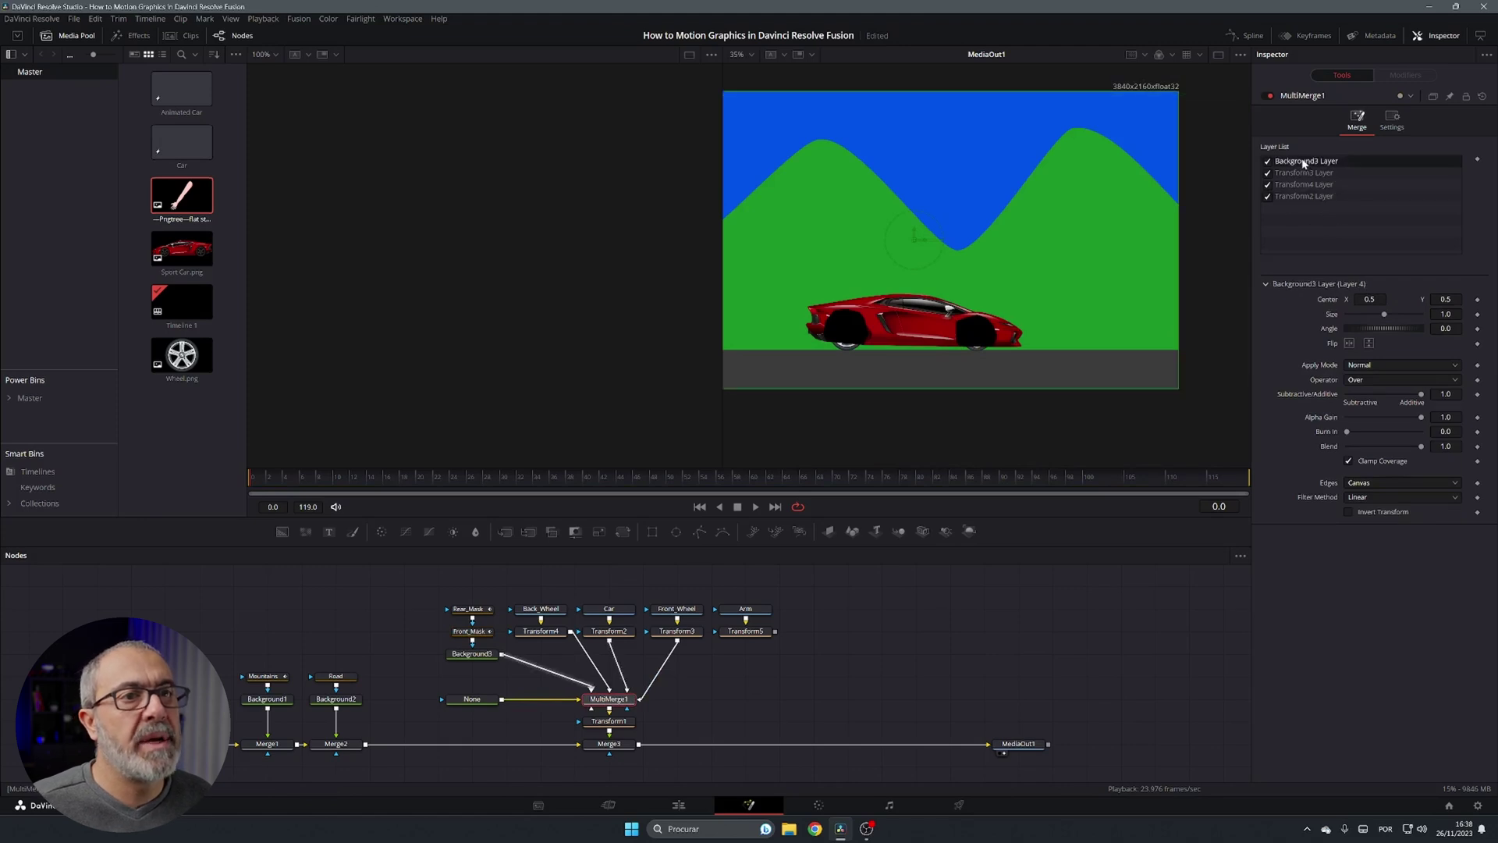
drag(1302, 161, 1302, 209)
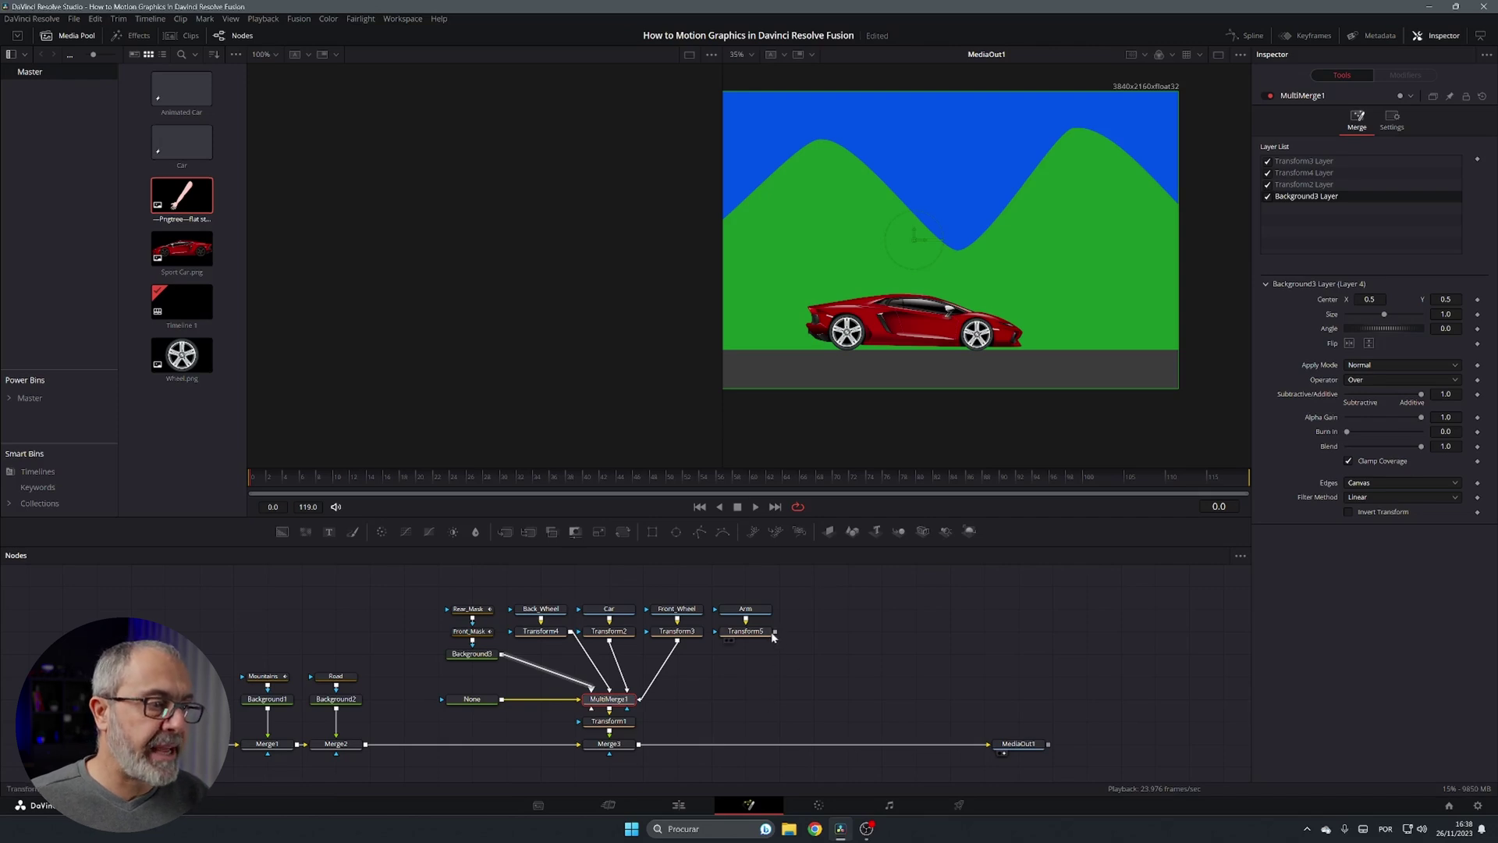
Step: Connect the arm's Transform5 to MultiMerge1 and move the Arm and Transform5 pair beside the MultiMerge1 node
drag(776, 634, 635, 696)
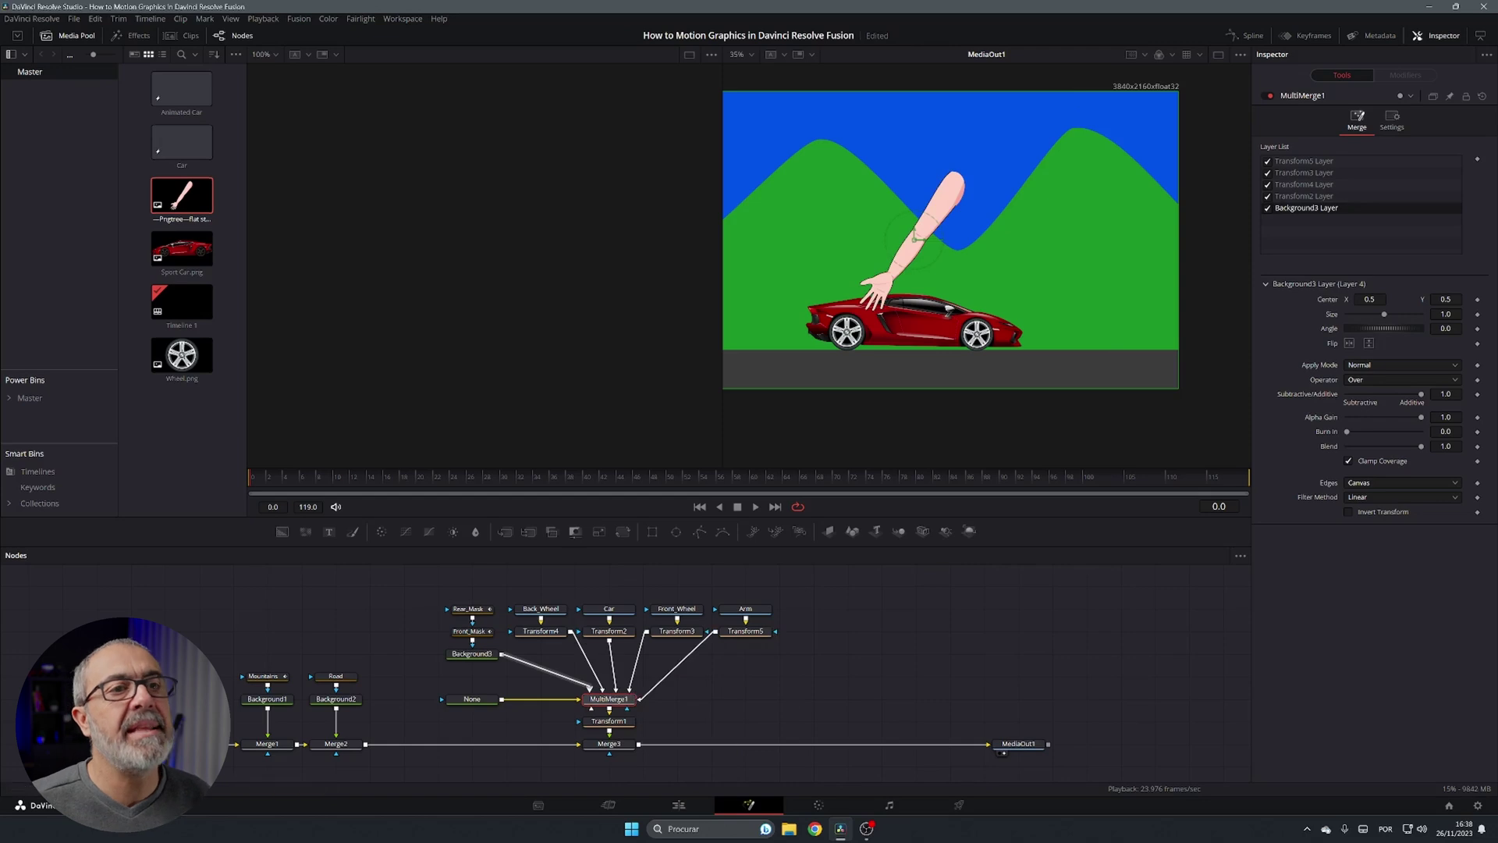
click(748, 632)
drag(762, 576, 740, 692)
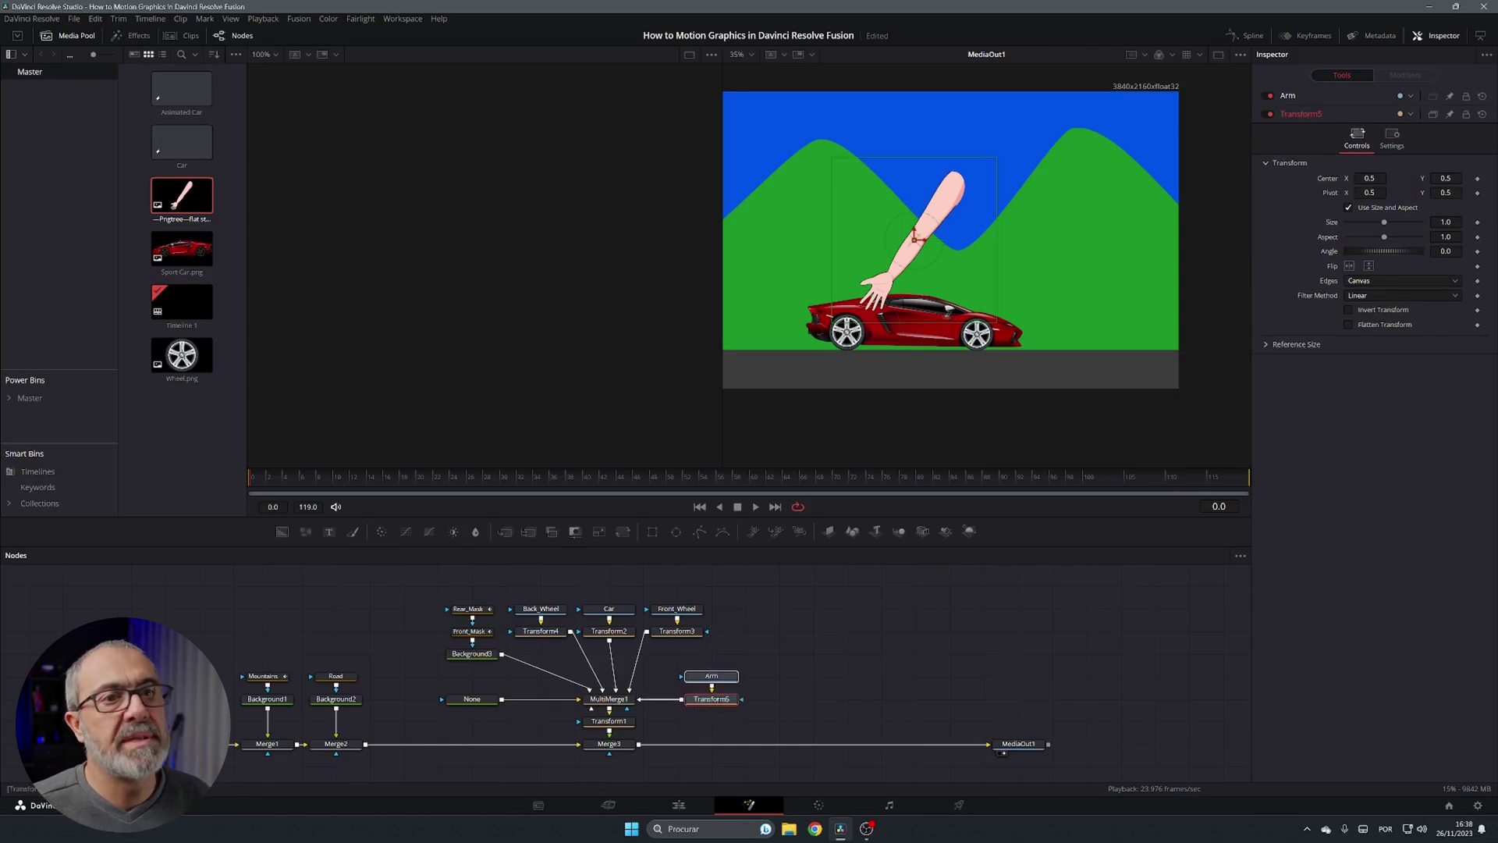
Step: Scale the arm to 0.267, flip it horizontally, rotate it to 130.3 and place it over the car's door at about X 0.62, Y 0.114
drag(1446, 222, 1382, 221)
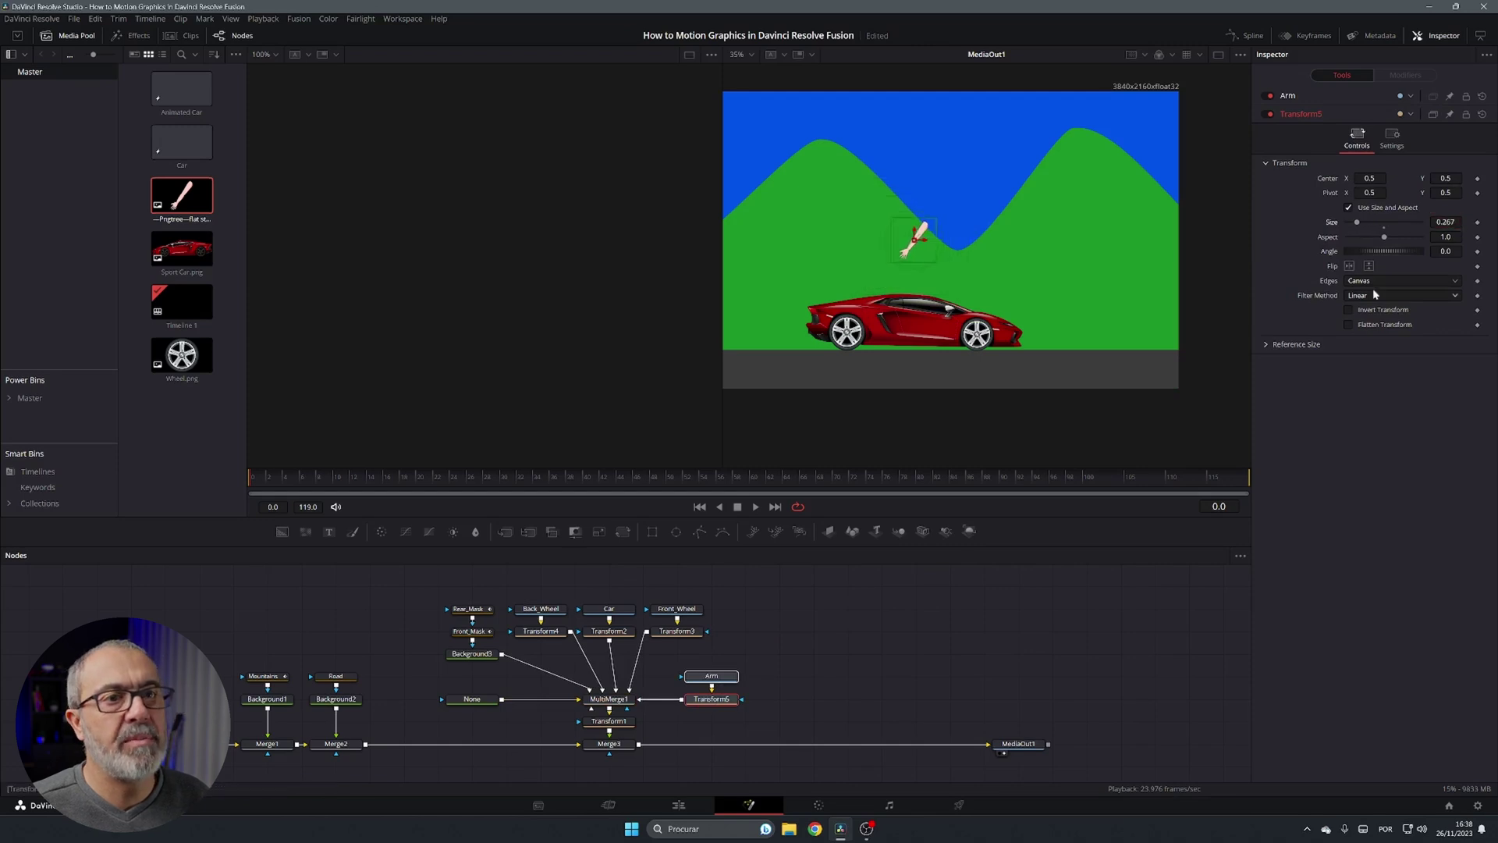
click(1349, 266)
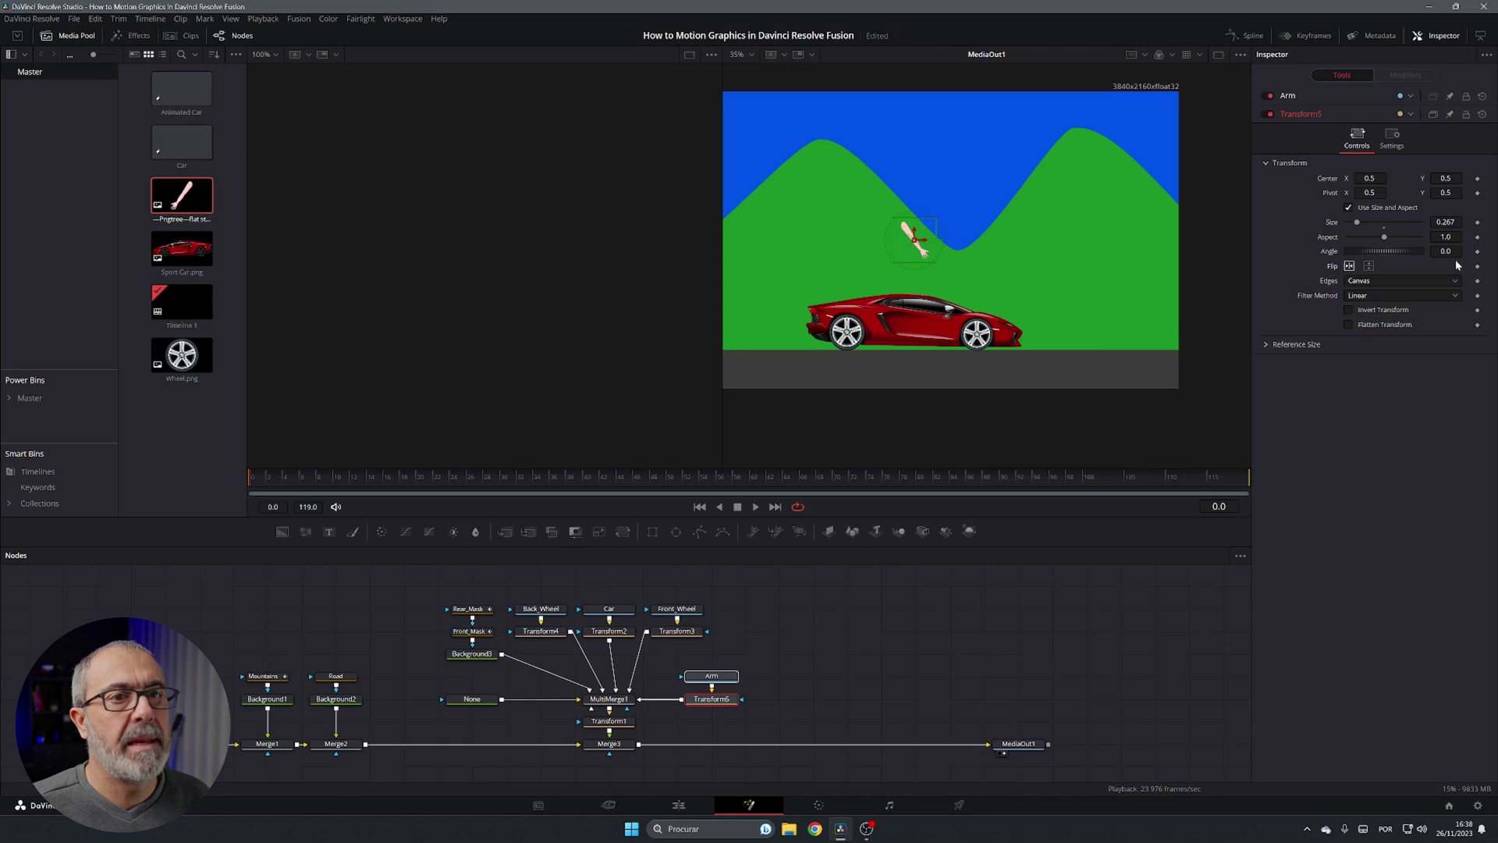
drag(1447, 251, 1492, 251)
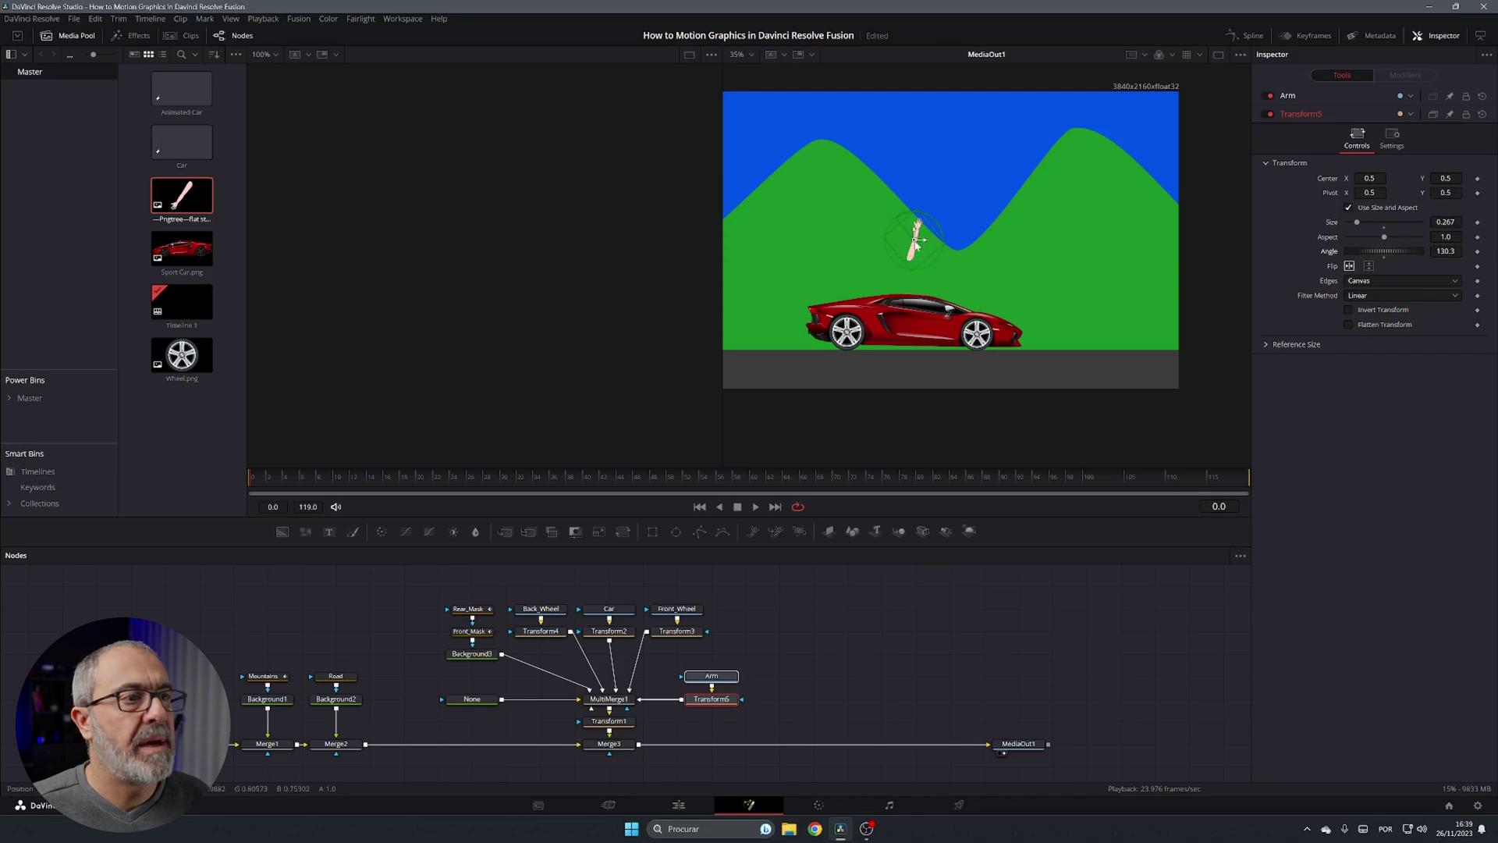
drag(917, 253, 937, 299)
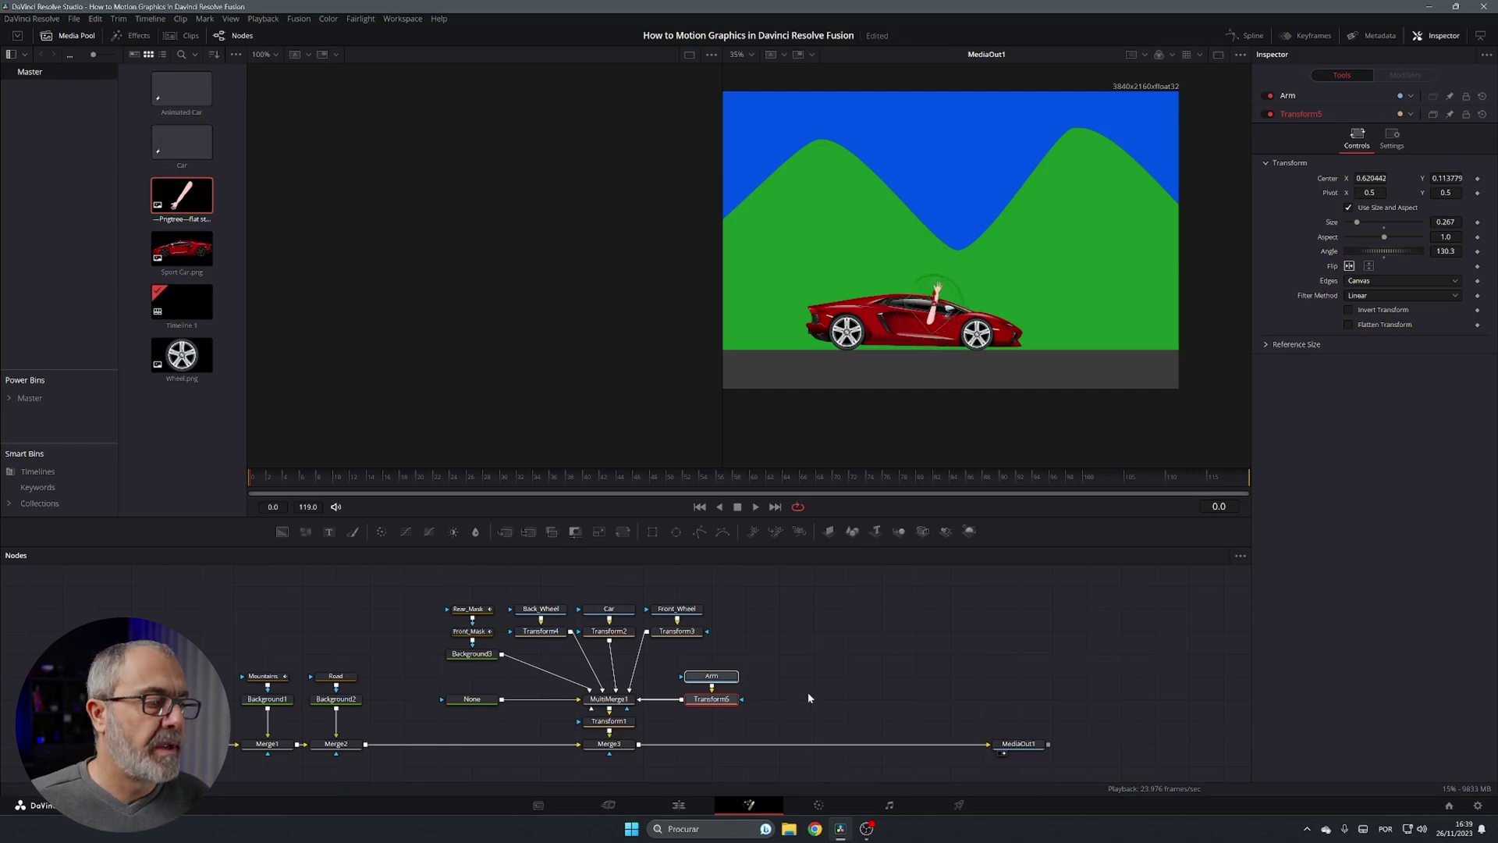
Step: Move the arm's Transform5 layer to the end of MultiMerge1's layer list, behind the car, and save the project
click(612, 698)
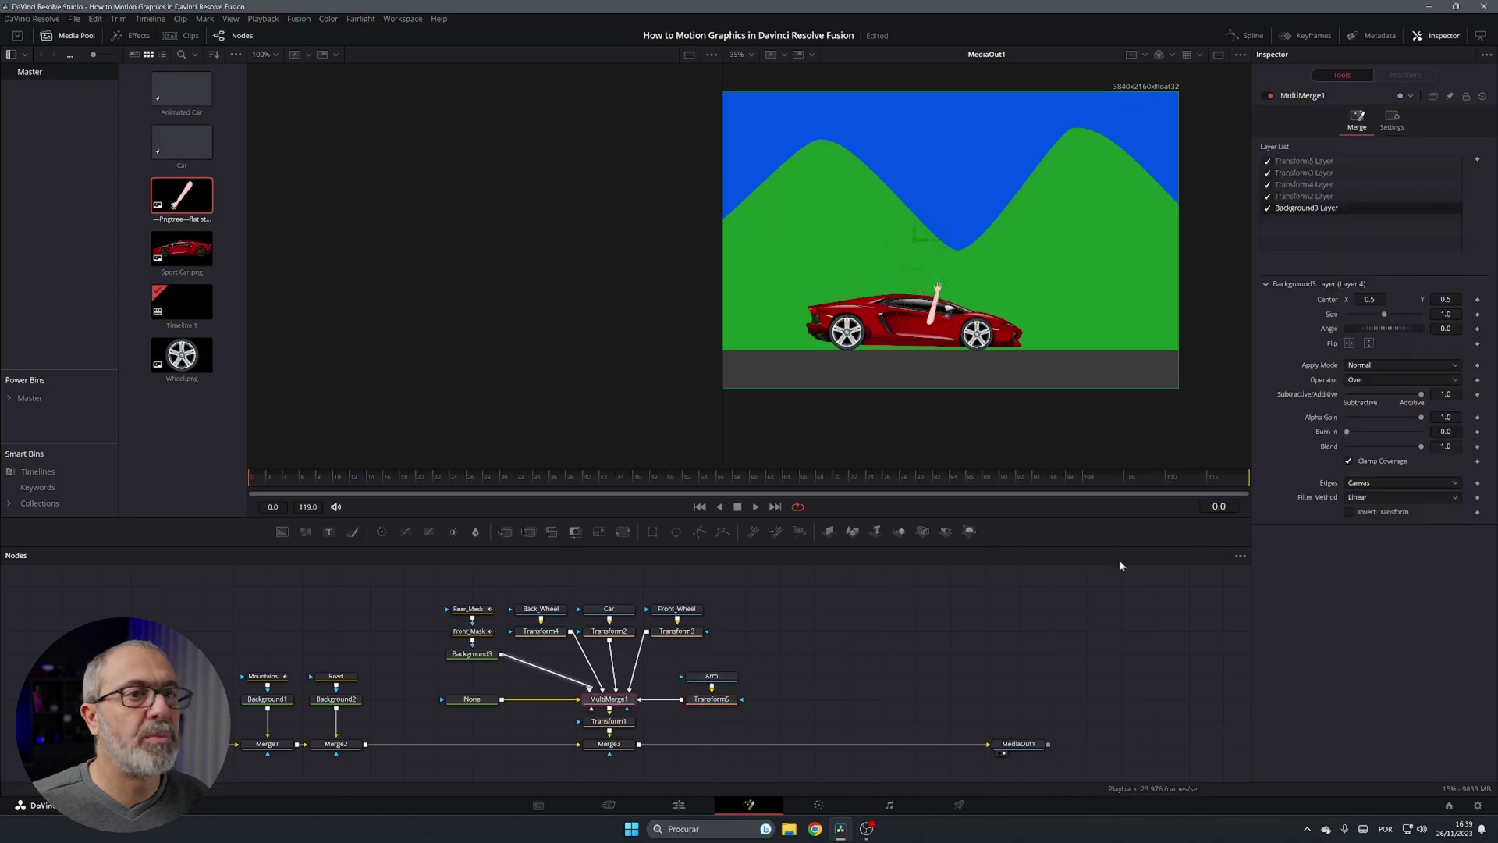
click(1311, 162)
drag(1311, 162, 1309, 214)
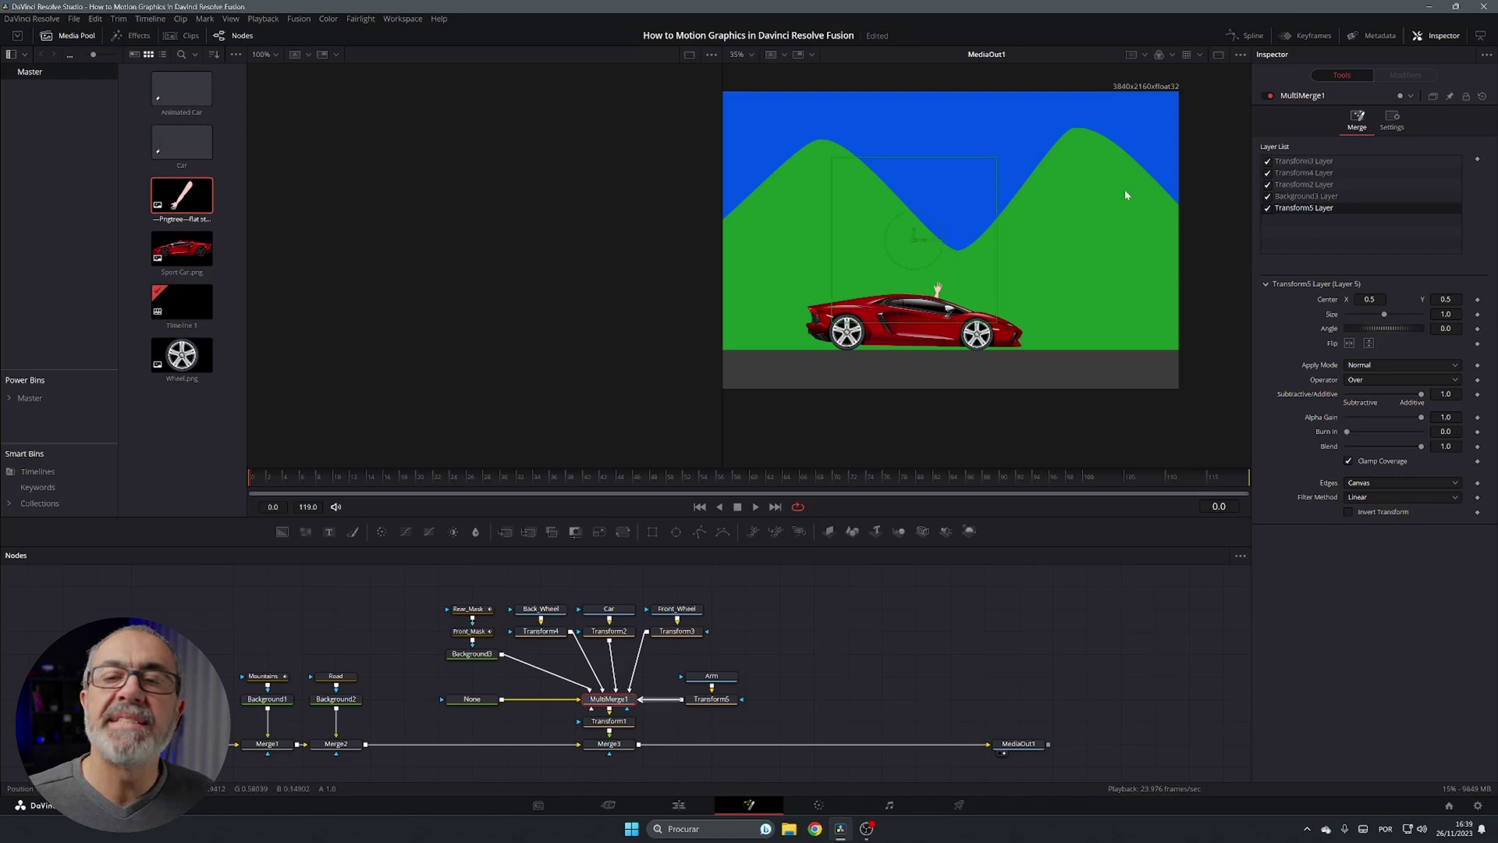
key(ctrl+s)
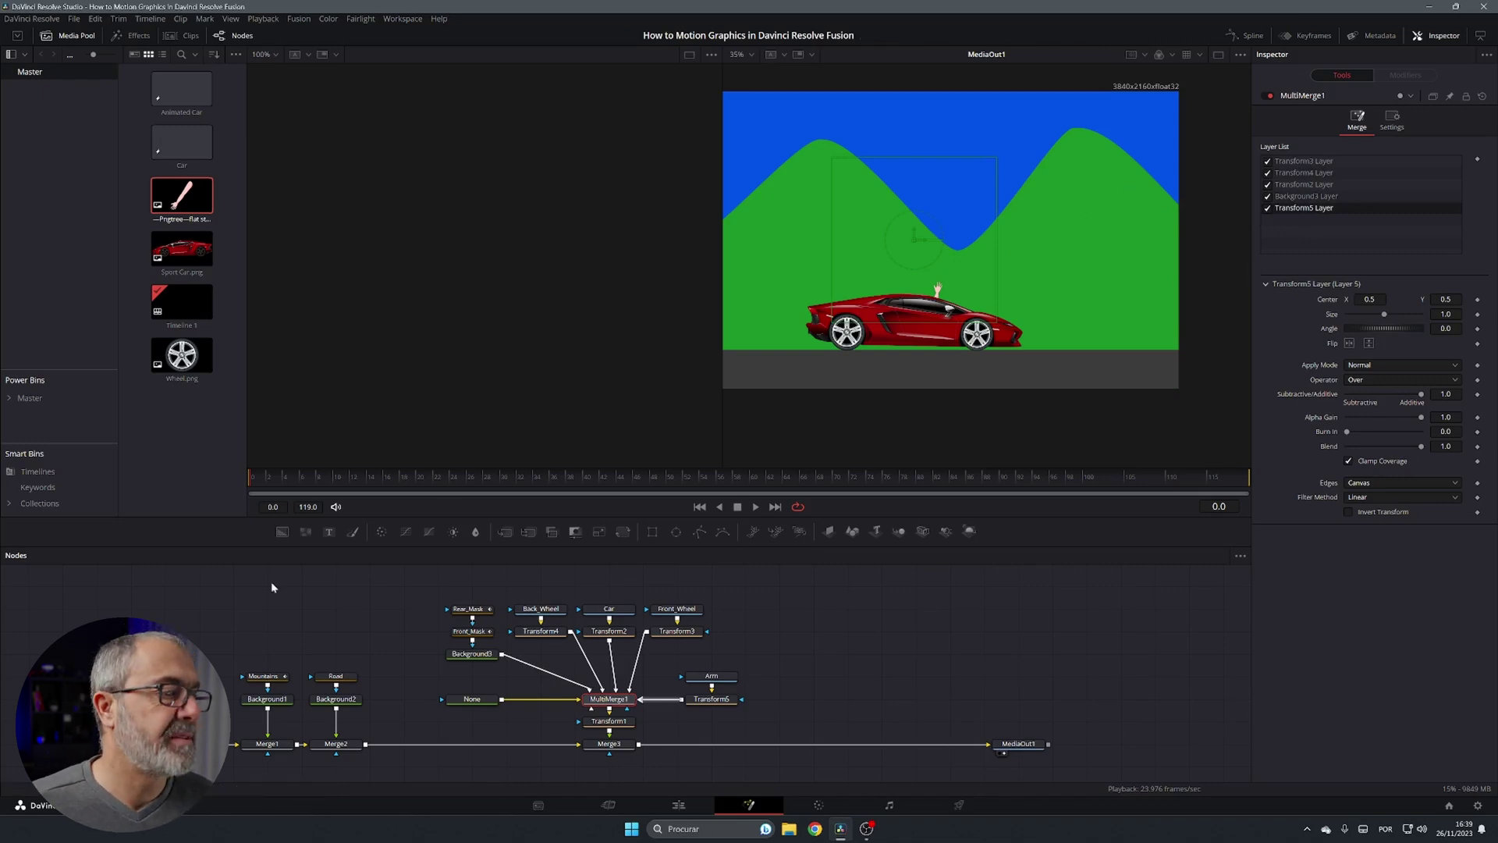
Step: Rename the Transform1 node below MultiMerge1 as Carm_Move
click(602, 727)
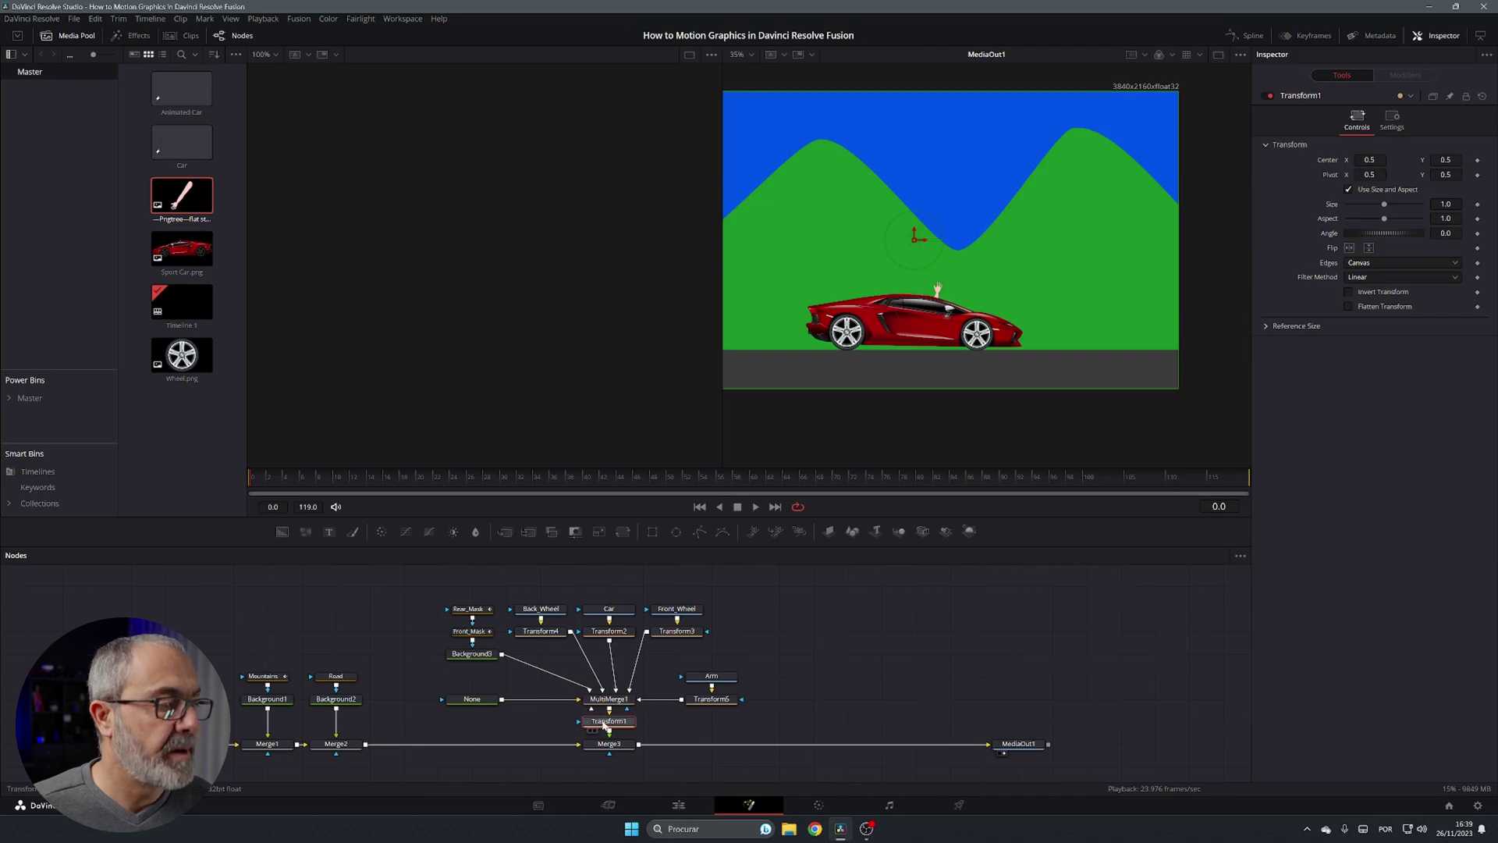
key(F2)
text(Carm_Move)
key(Return)
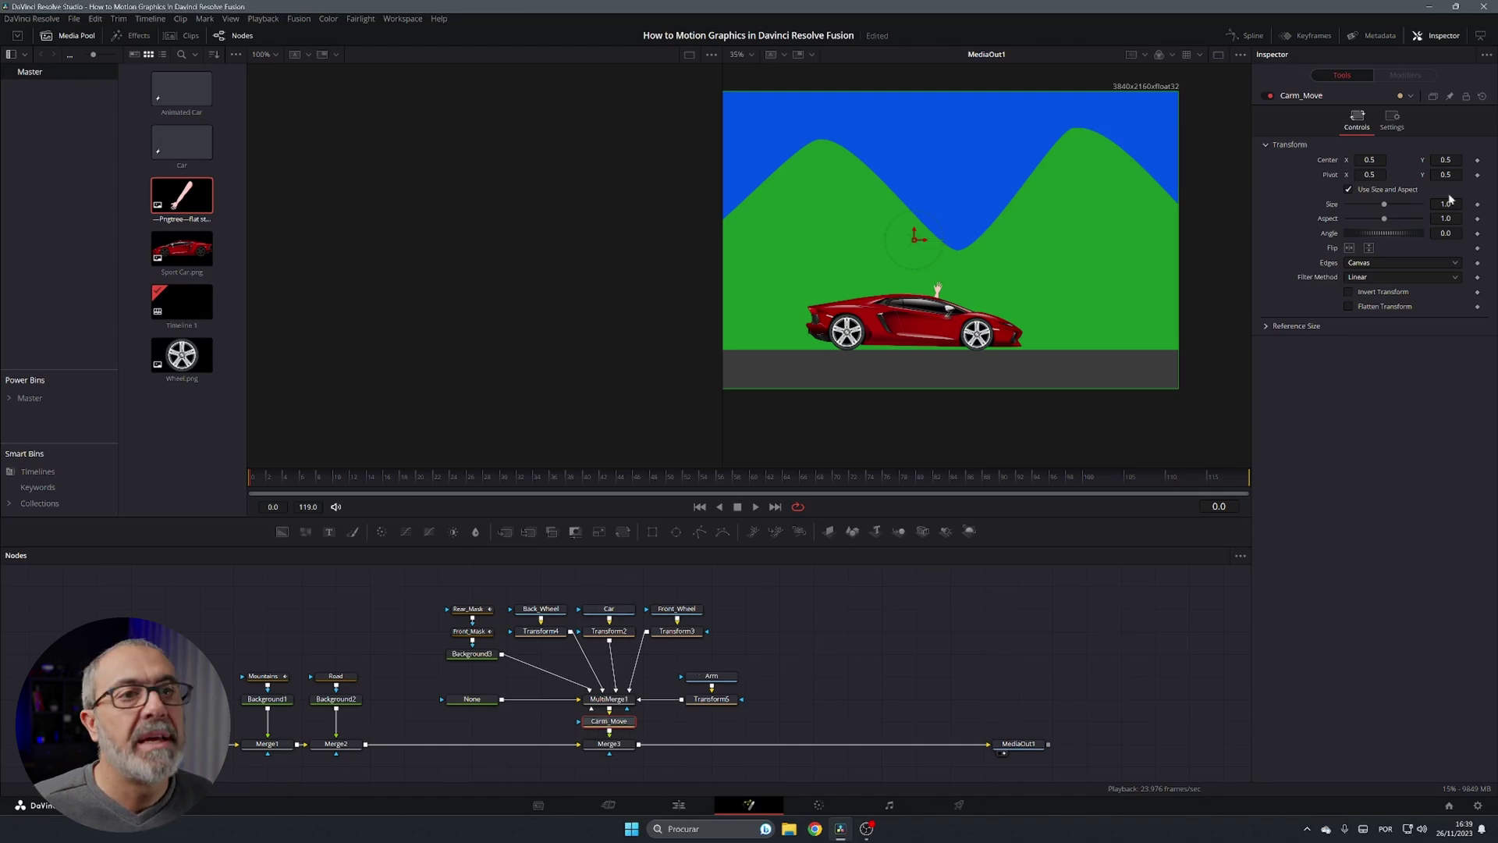
Step: Keyframe Carm_Move's Center at frame 0 and set X to -0.22 so the car sits outside the frame
click(1477, 160)
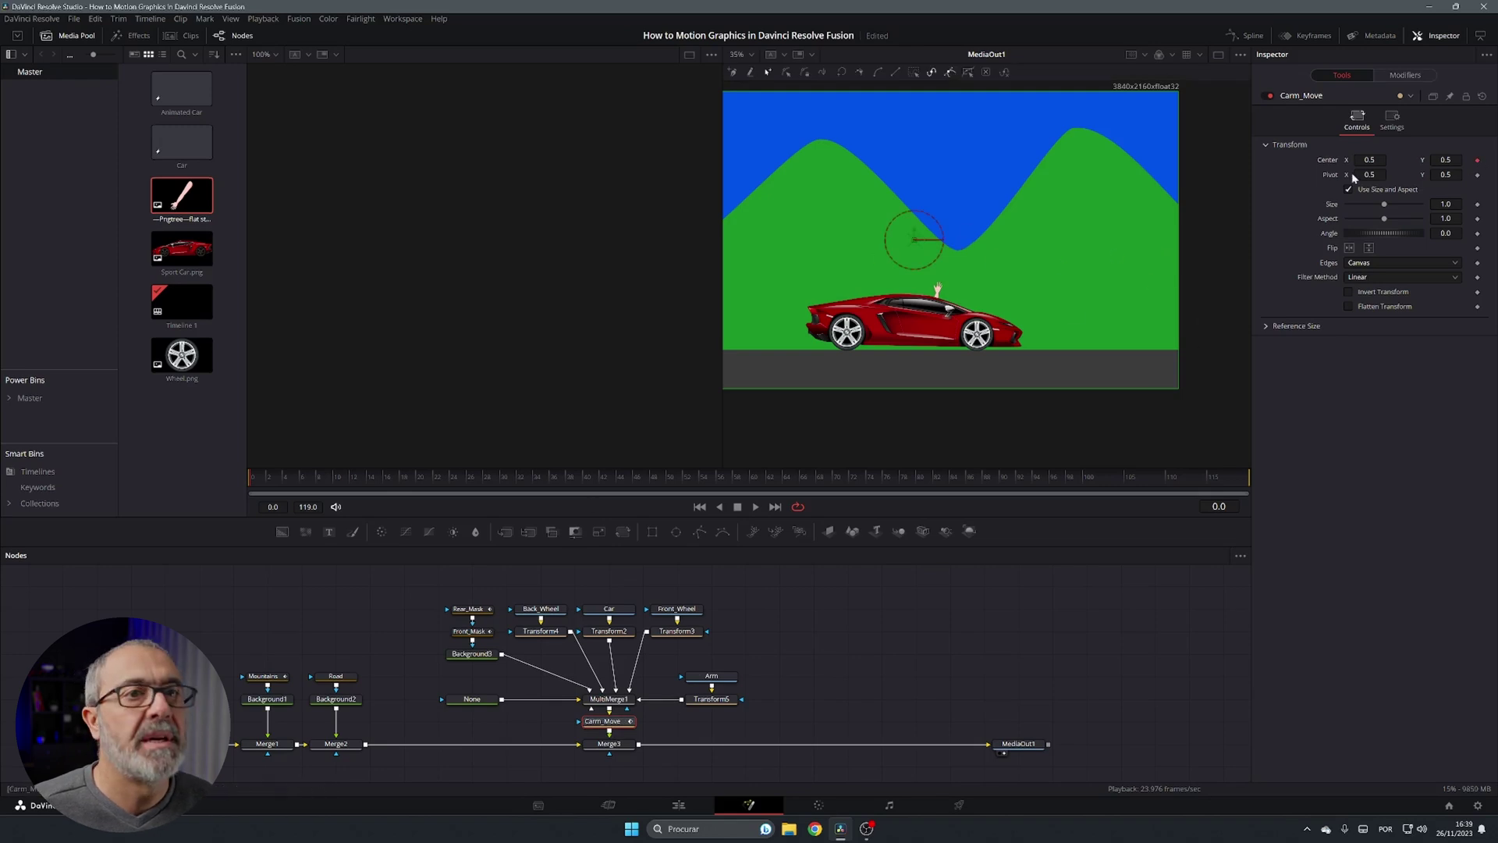
drag(1369, 159, 1295, 160)
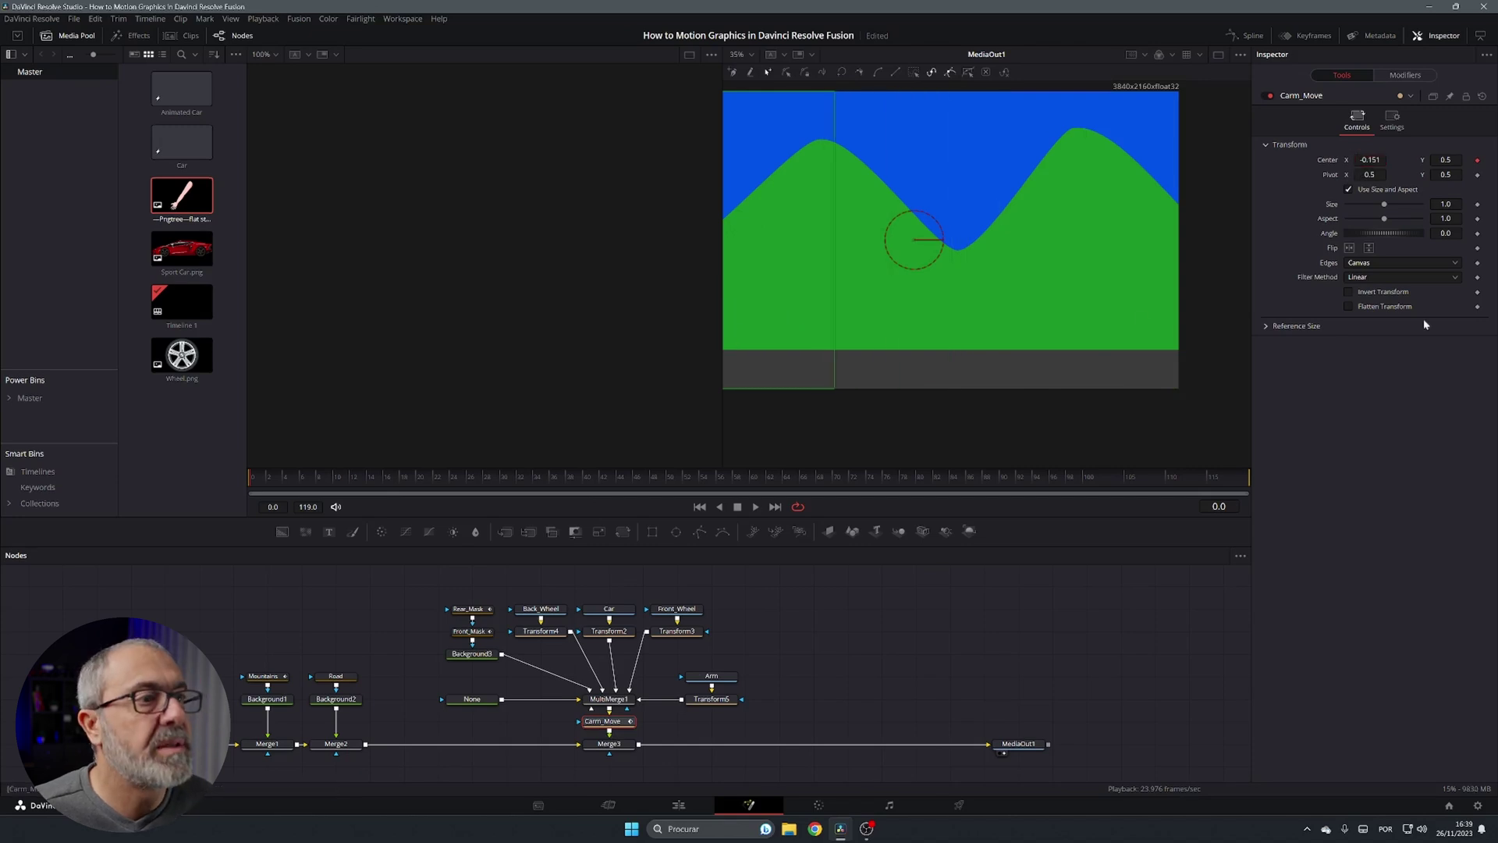
scroll(1075, 278, down, 4)
drag(1371, 159, 1339, 159)
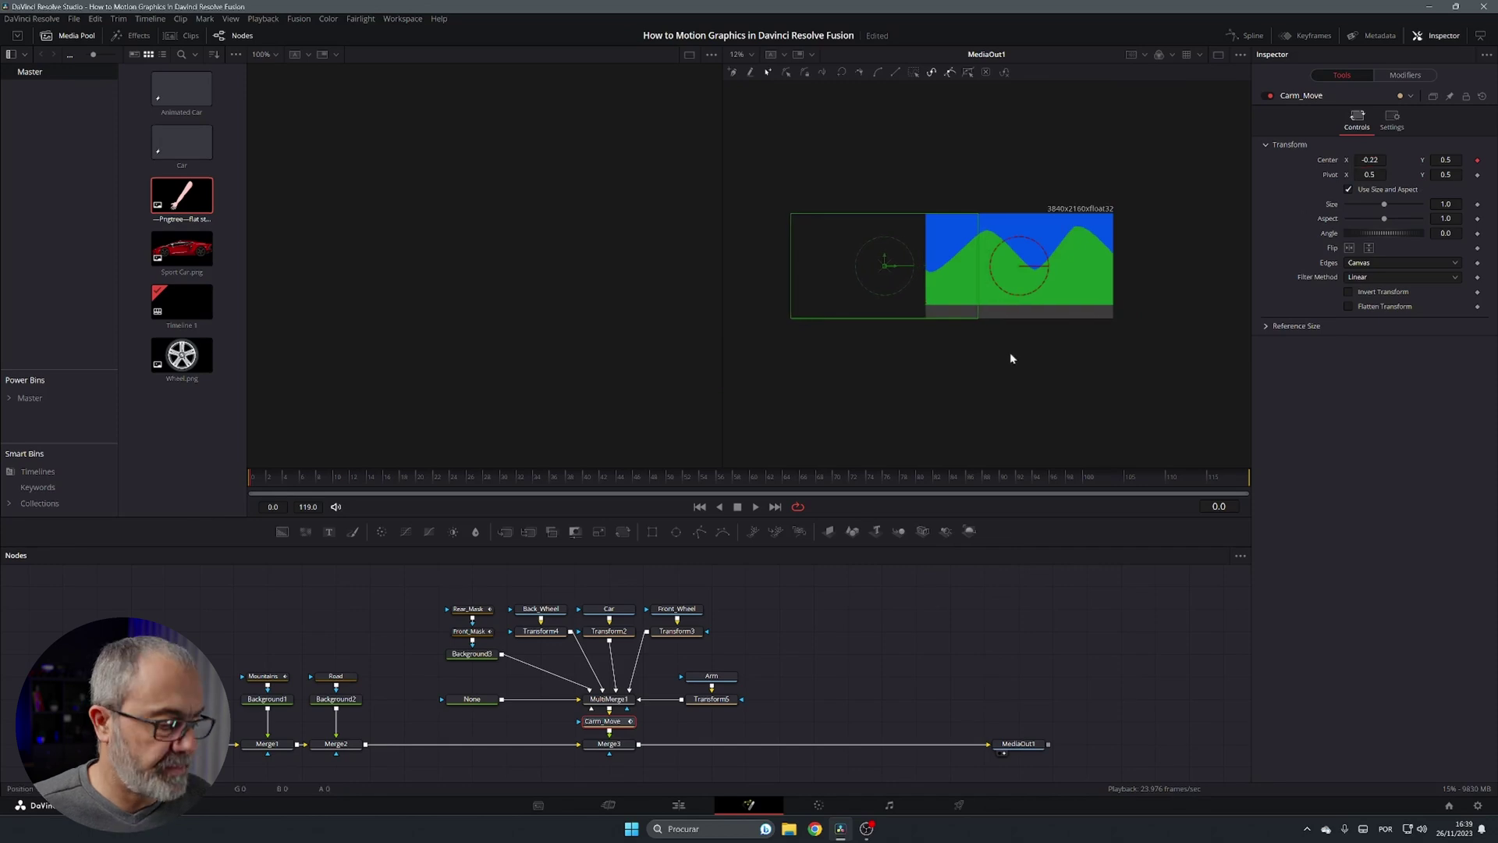
Step: At frame 119, keyframe Carm_Move's Center and move the car past the opposite edge of the scene, at about X 1.211
drag(1235, 481, 1268, 484)
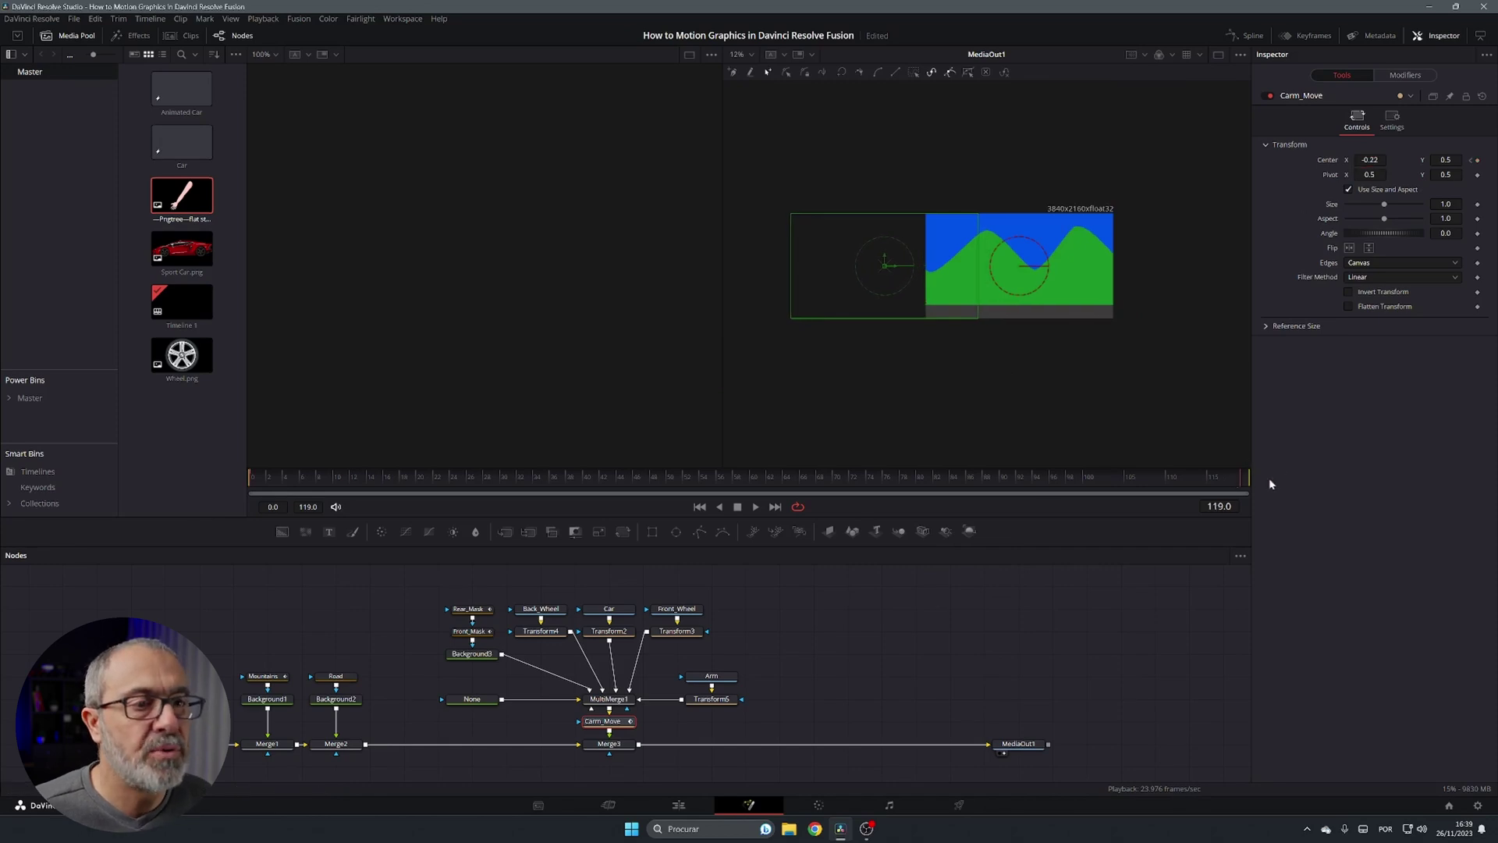
click(1477, 160)
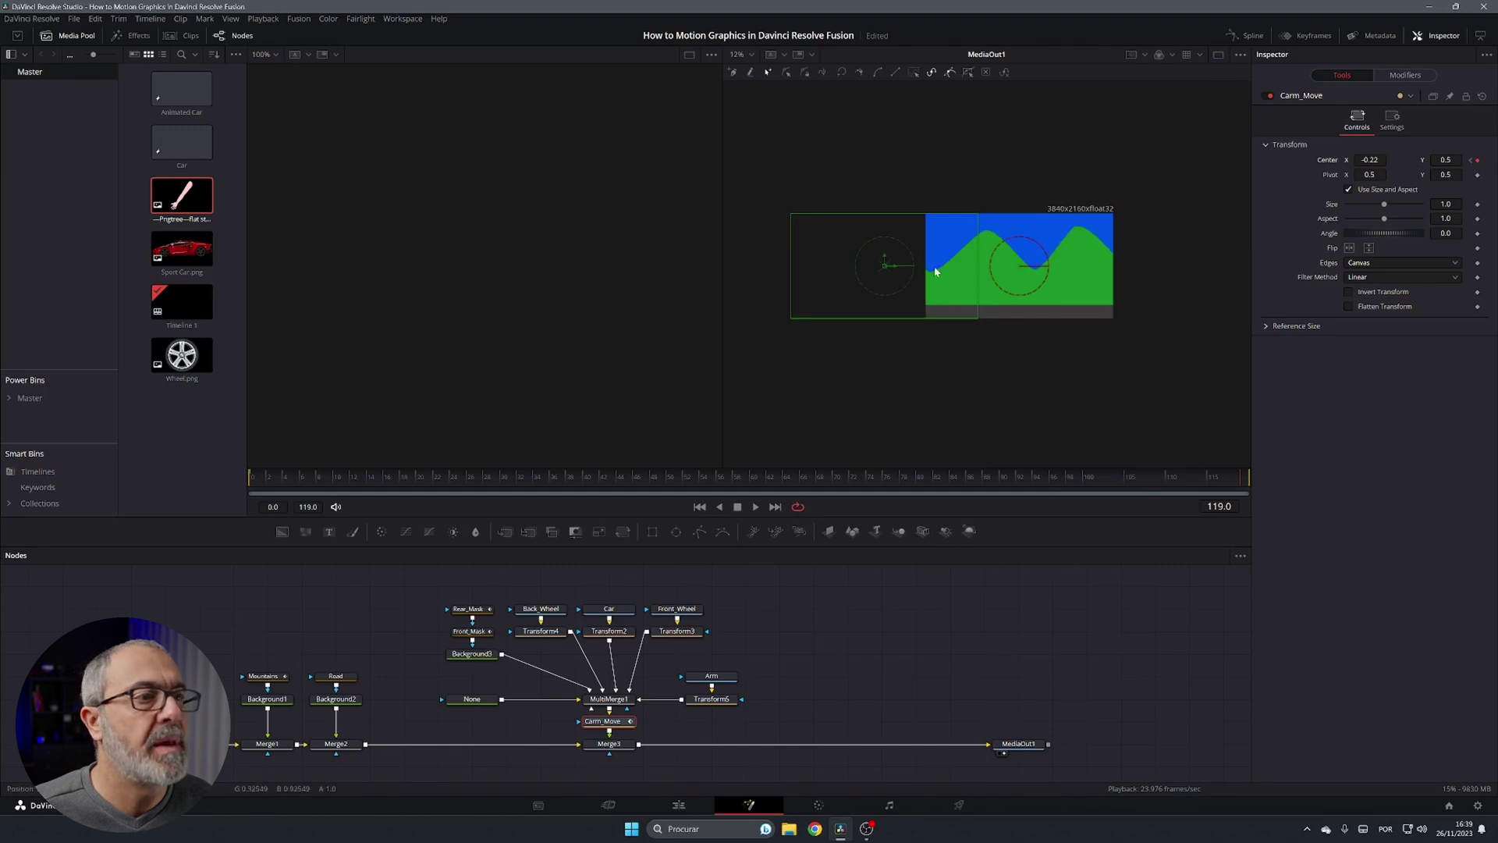
drag(885, 268, 1154, 268)
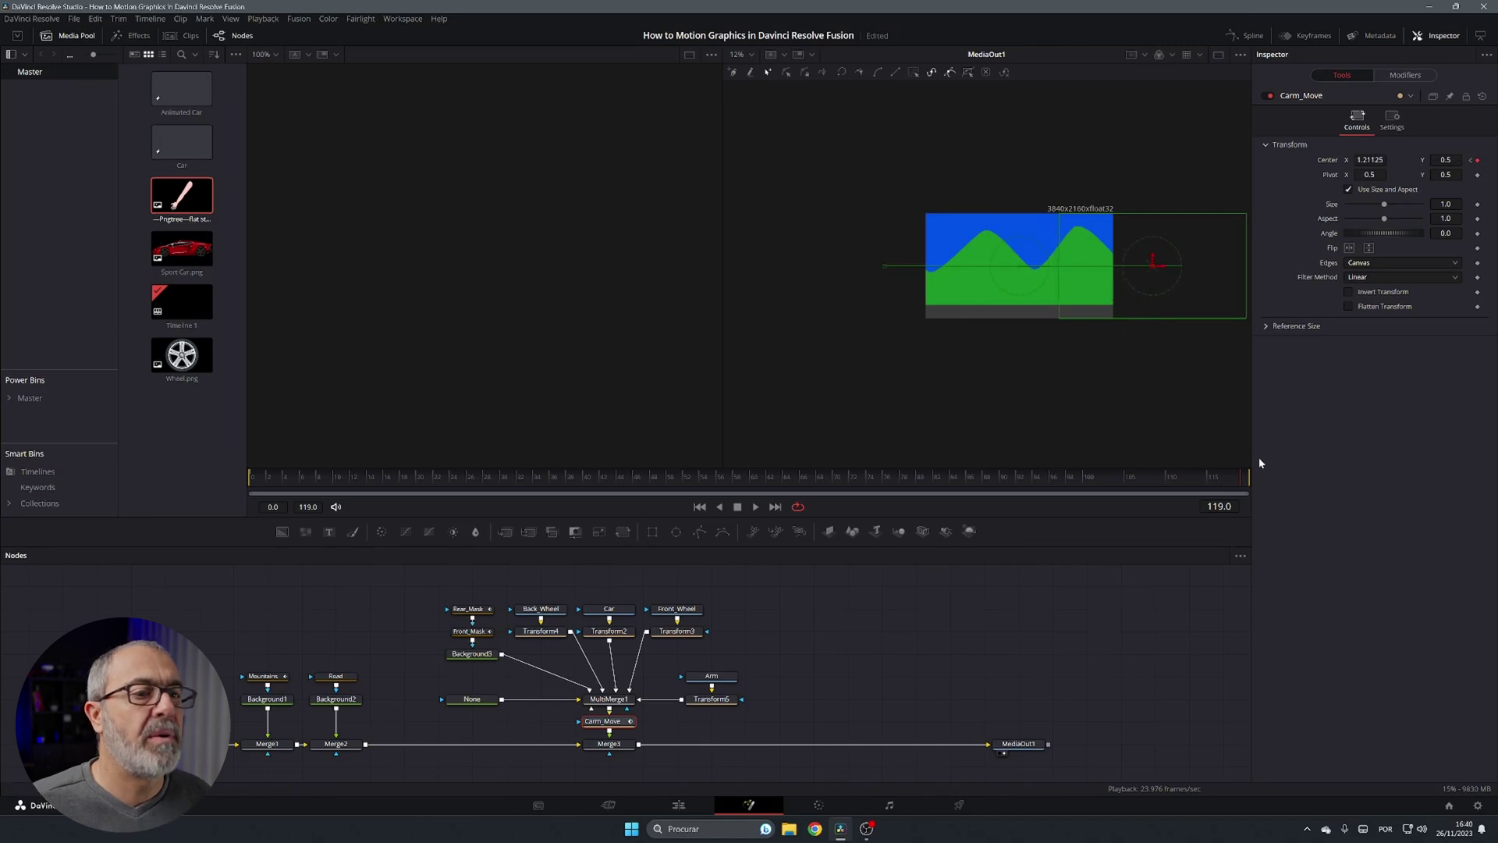
Step: Switch to a single enlarged viewer, play the car's drive across the scene from the start and return to frame 0
drag(1243, 477, 851, 476)
key(Home)
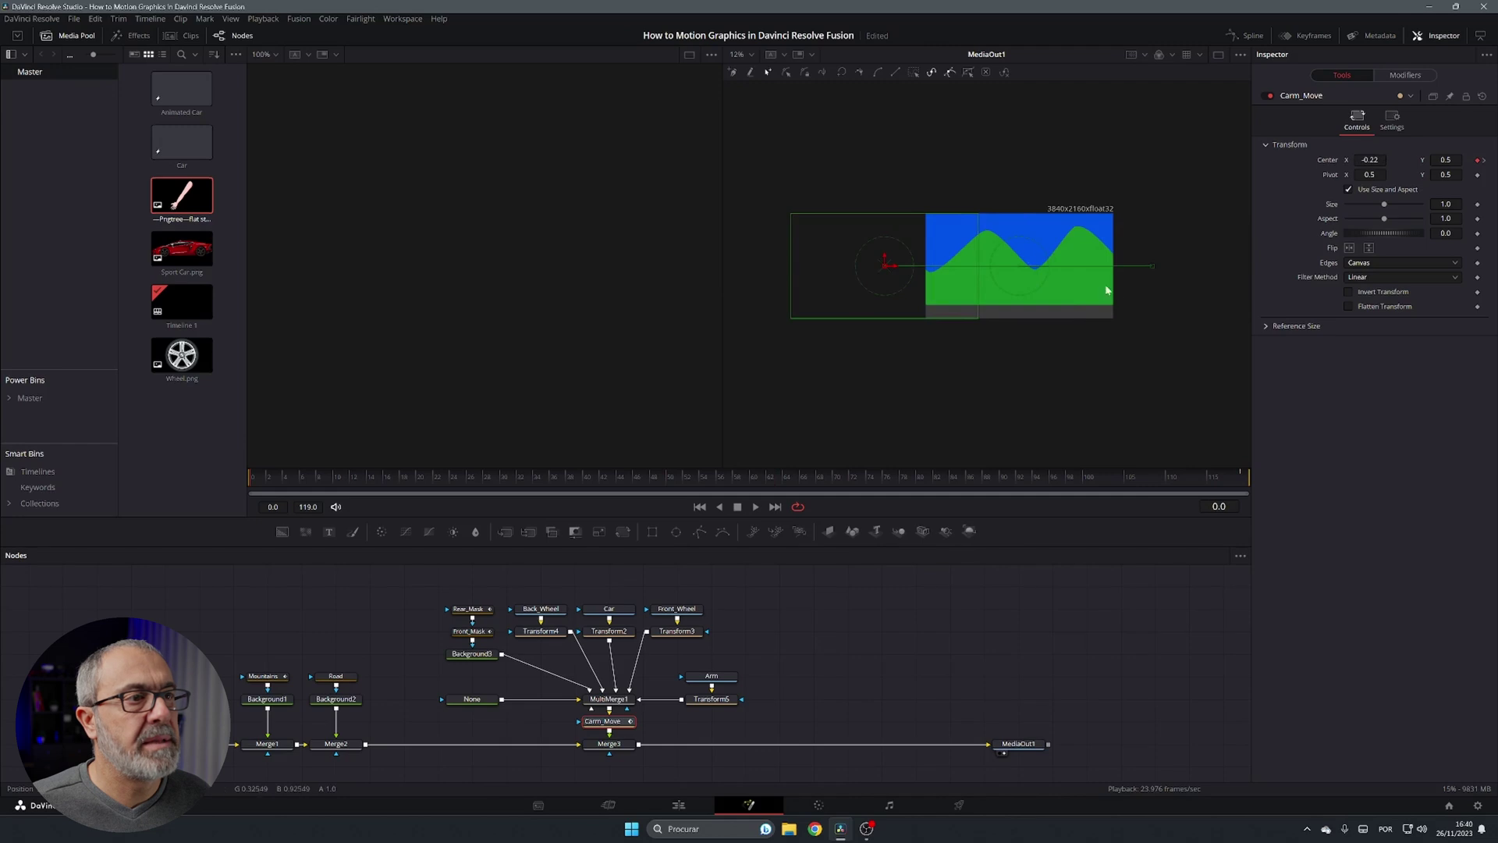
scroll(1116, 286, up, 2)
click(1219, 54)
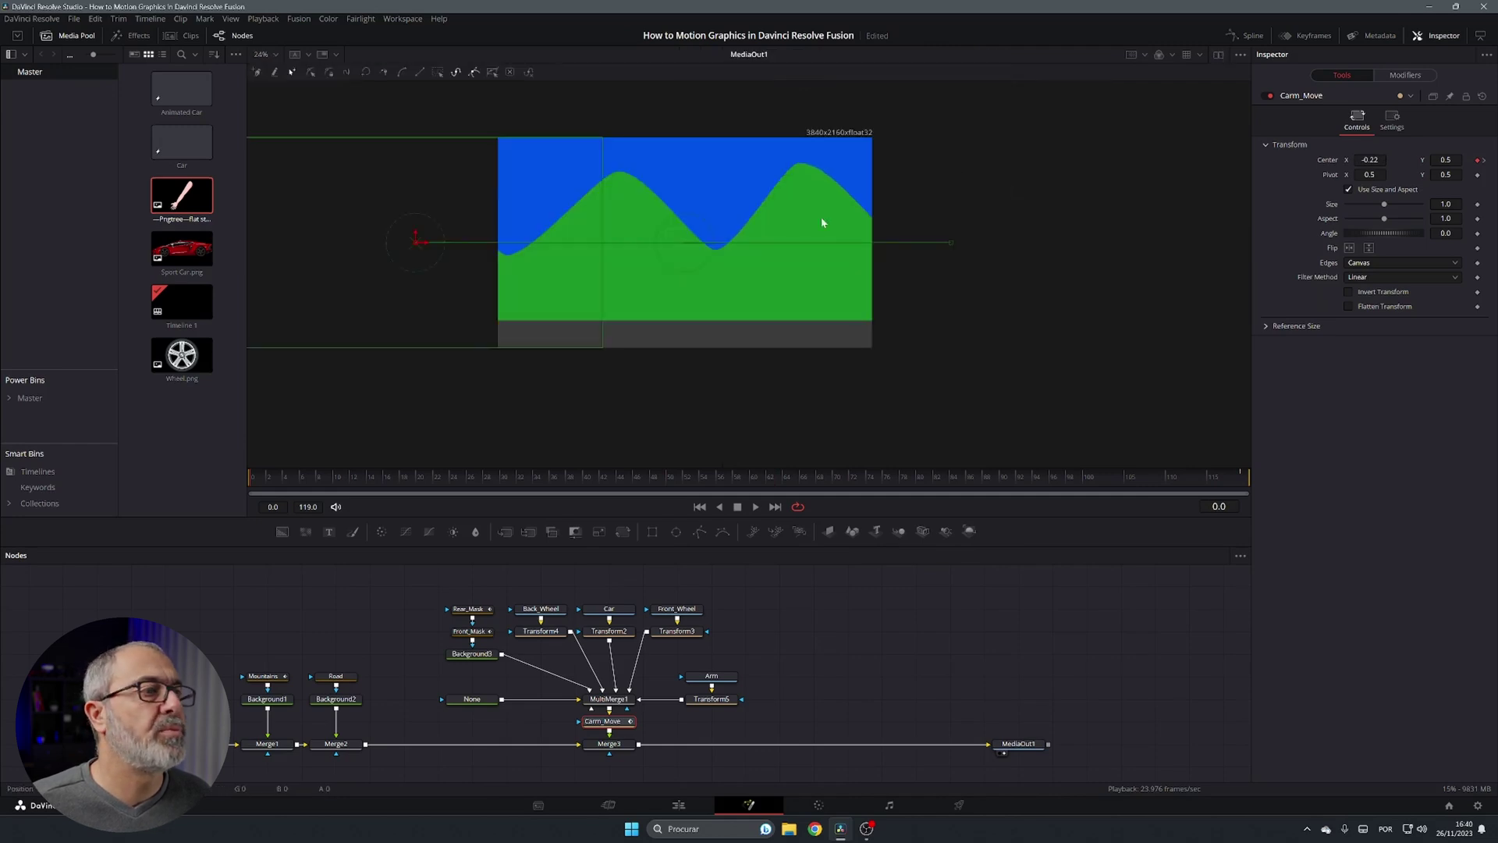
scroll(734, 243, up, 2)
scroll(864, 251, down, 1)
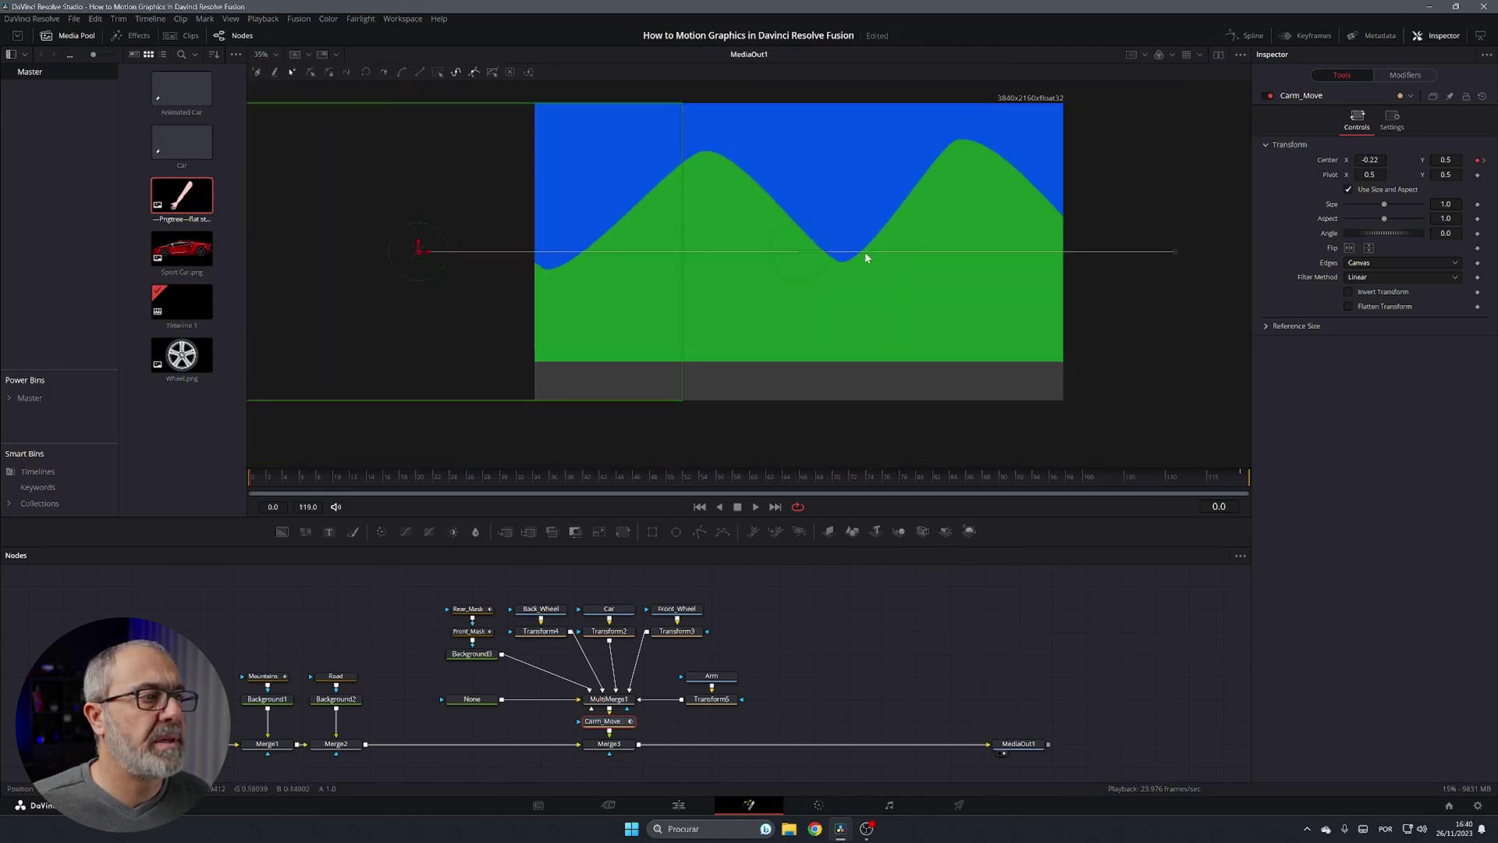
click(756, 507)
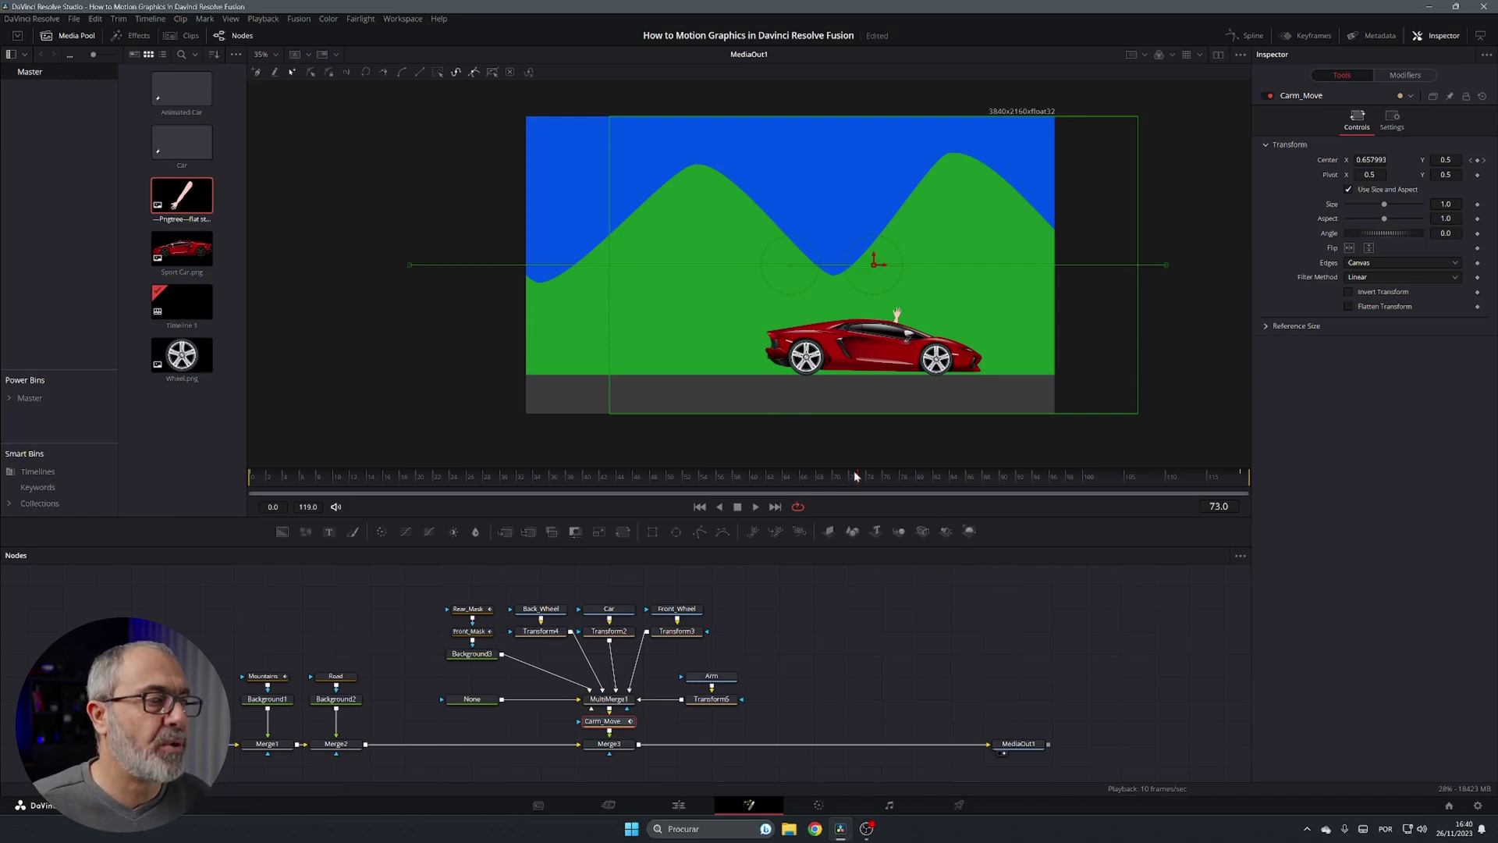
drag(858, 479, 208, 521)
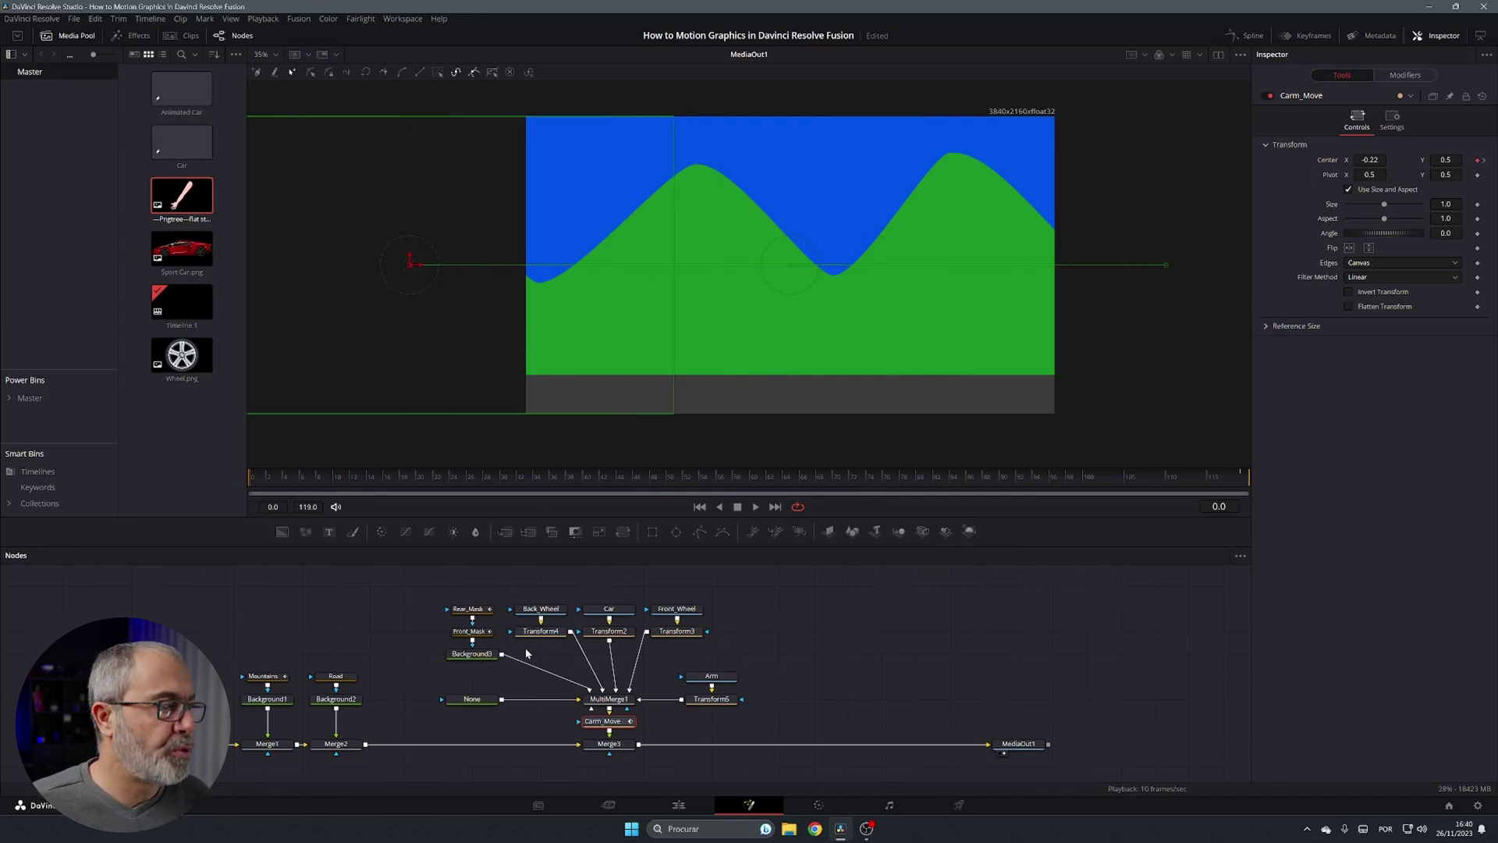
Step: Set the angle of the back wheel's Transform4 to 960 and keyframe it at frame 0
click(542, 610)
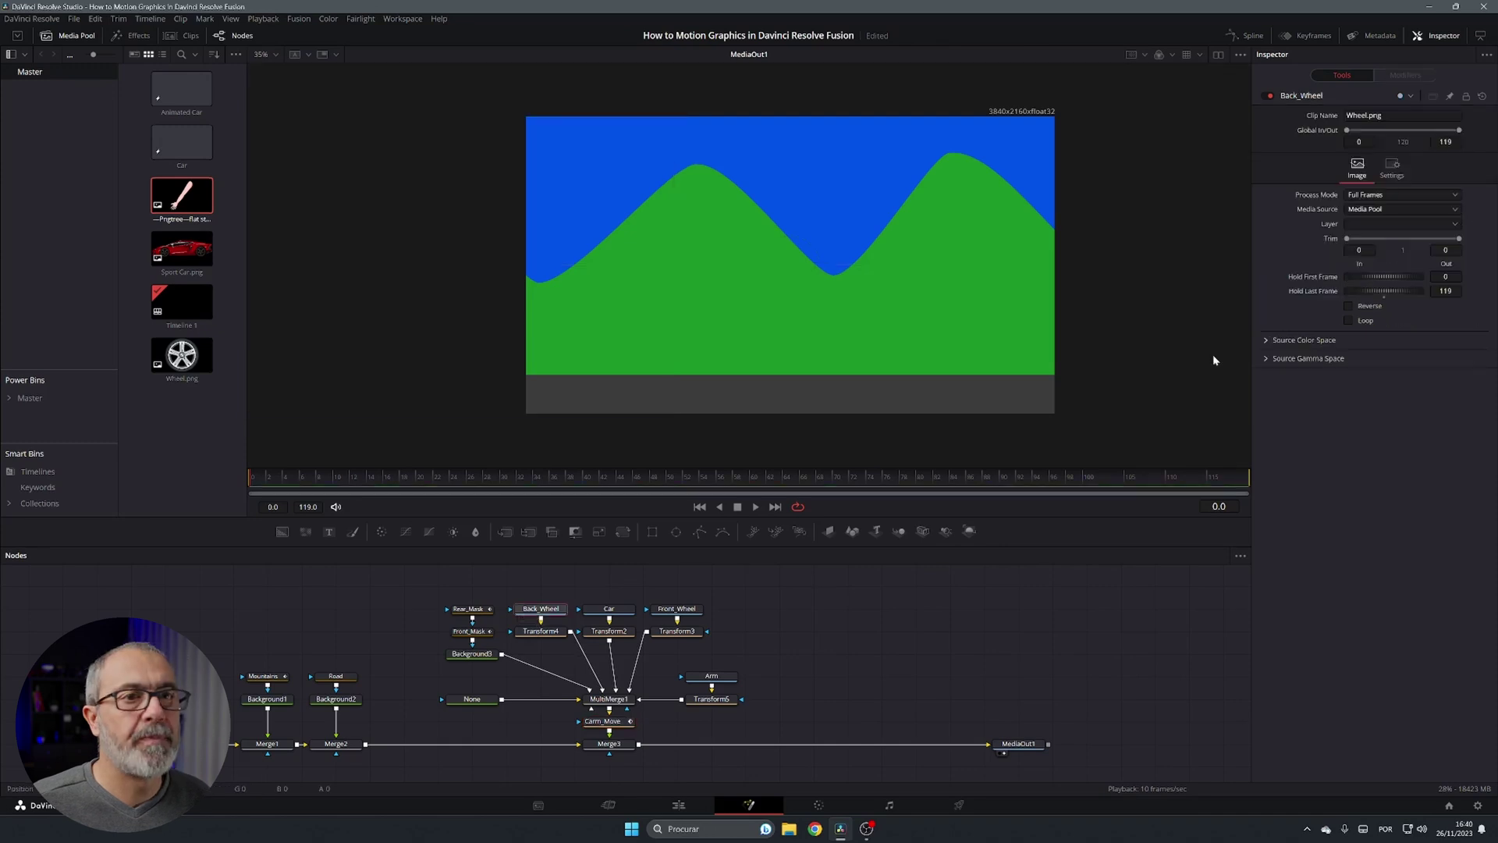
click(546, 632)
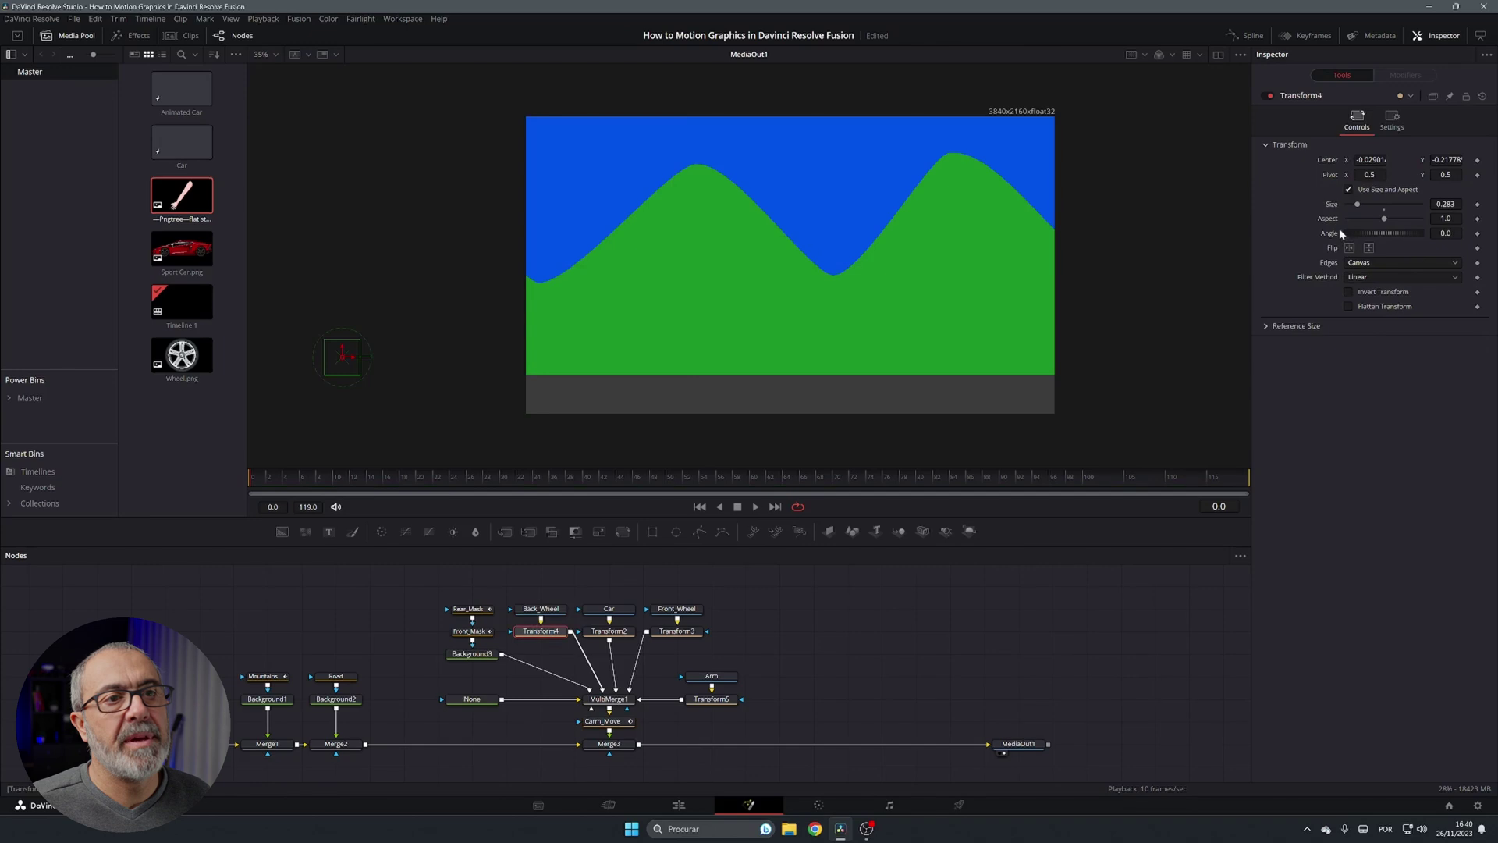
click(1446, 232)
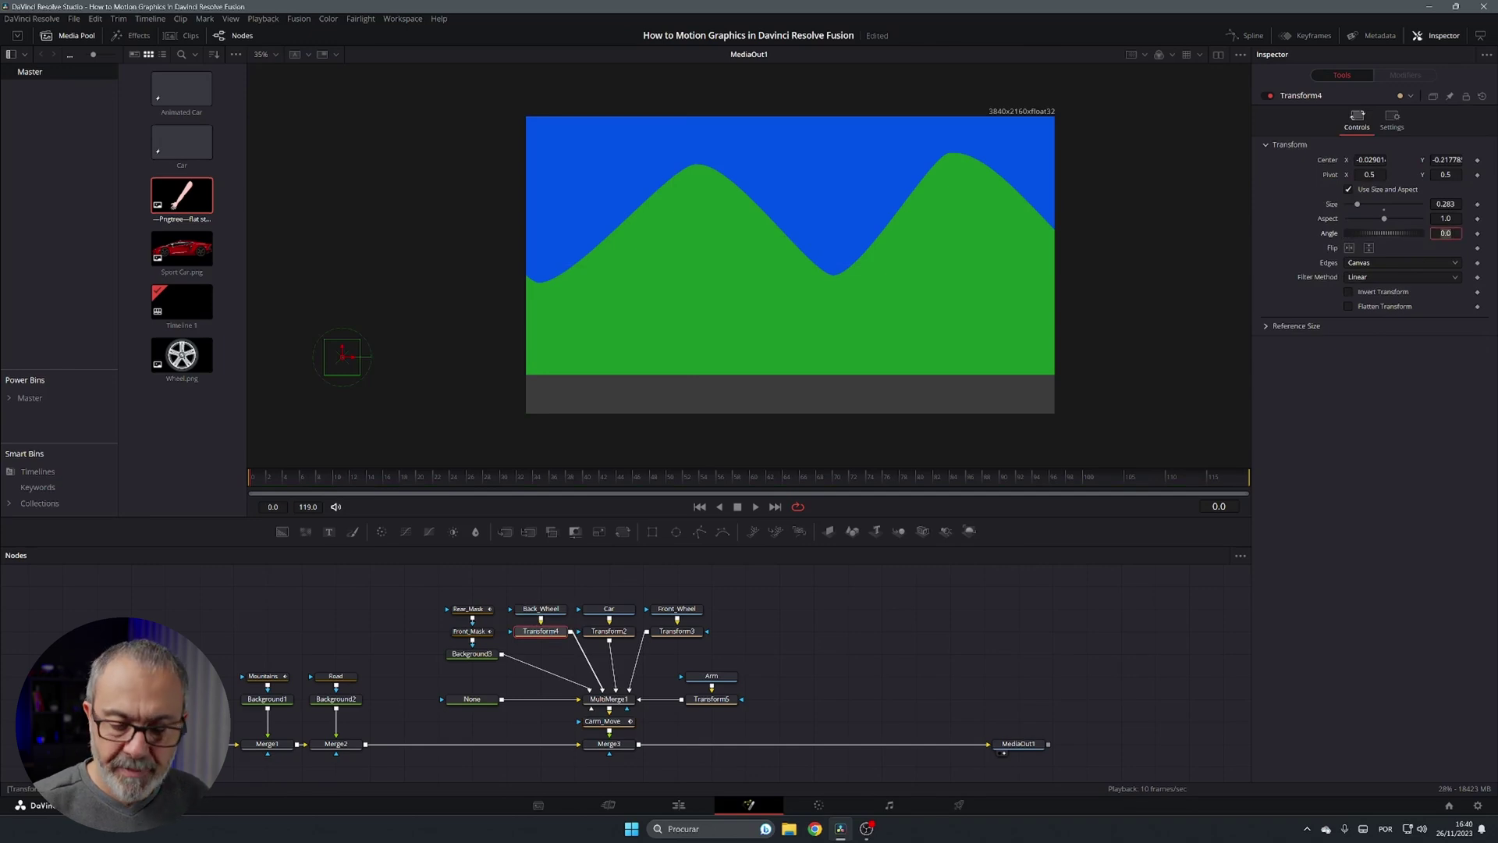
text(960)
key(Tab)
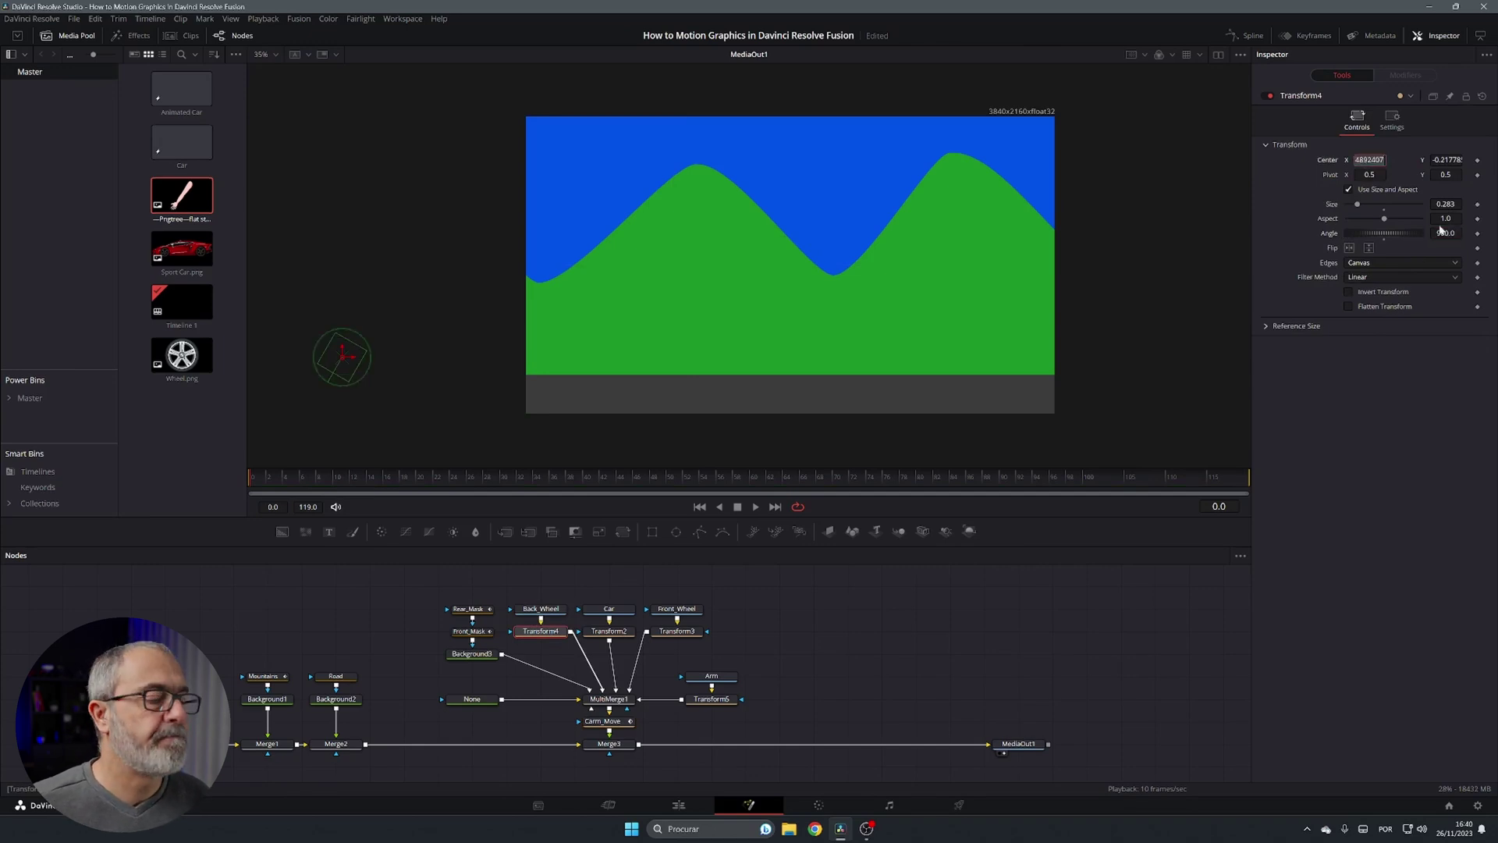
click(1477, 234)
Step: At frame 119, keyframe the angle of the back wheel's Transform4 at -960
drag(253, 472, 1289, 504)
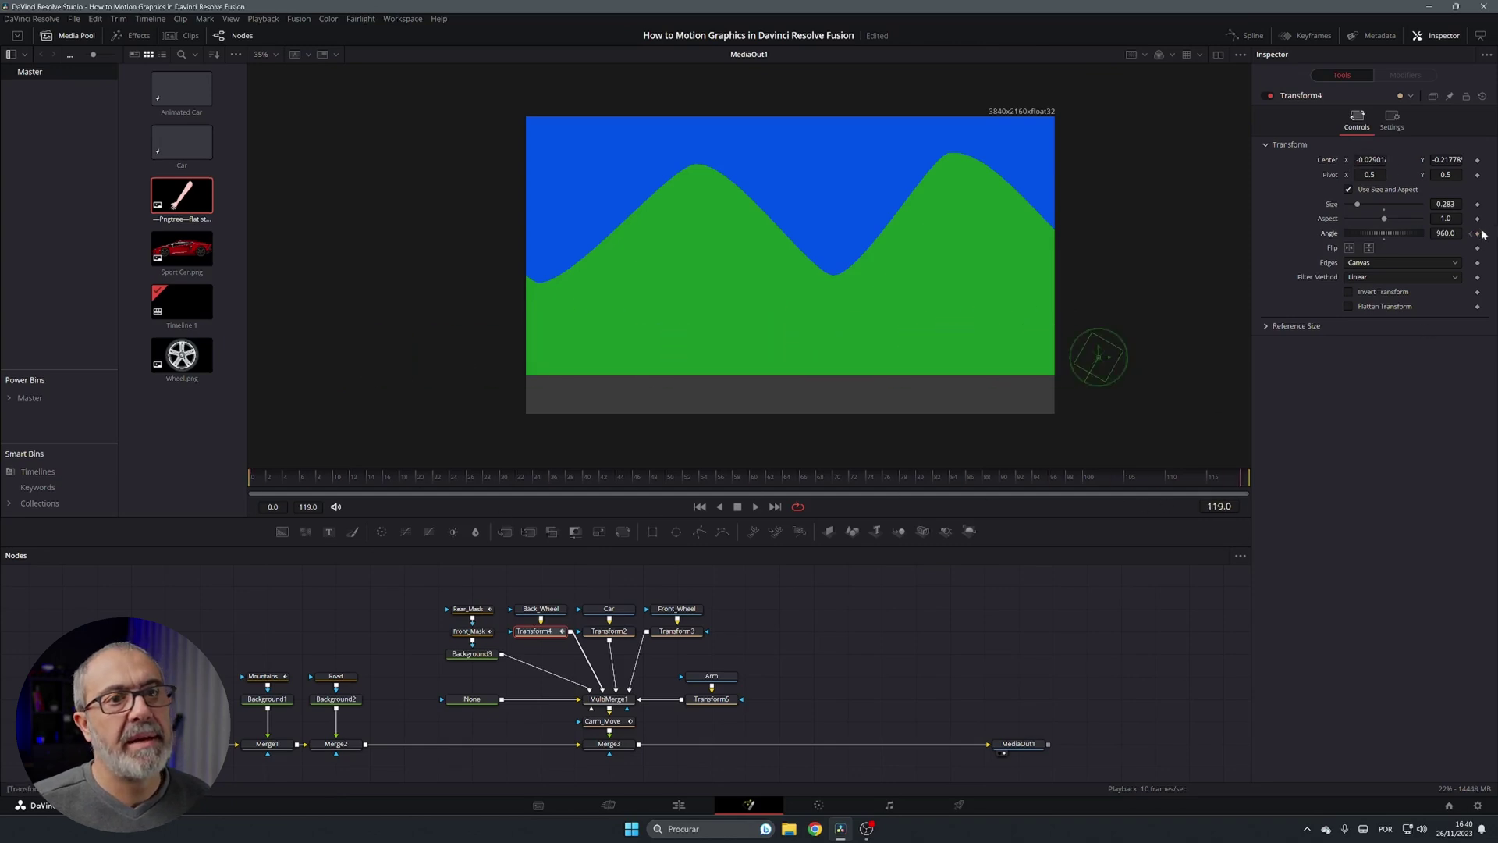
click(1446, 232)
text(-)
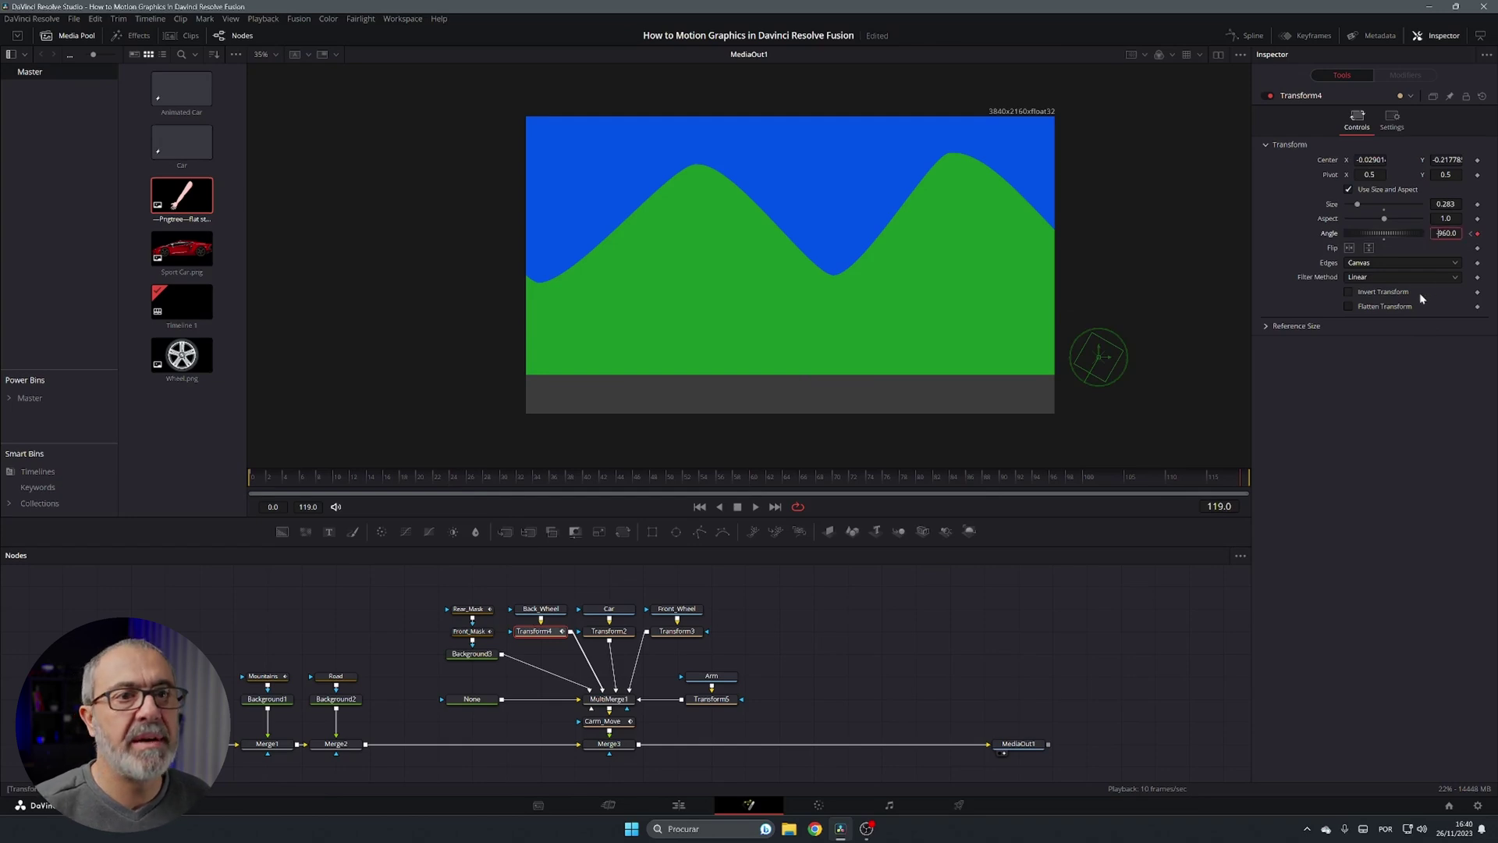
key(Tab)
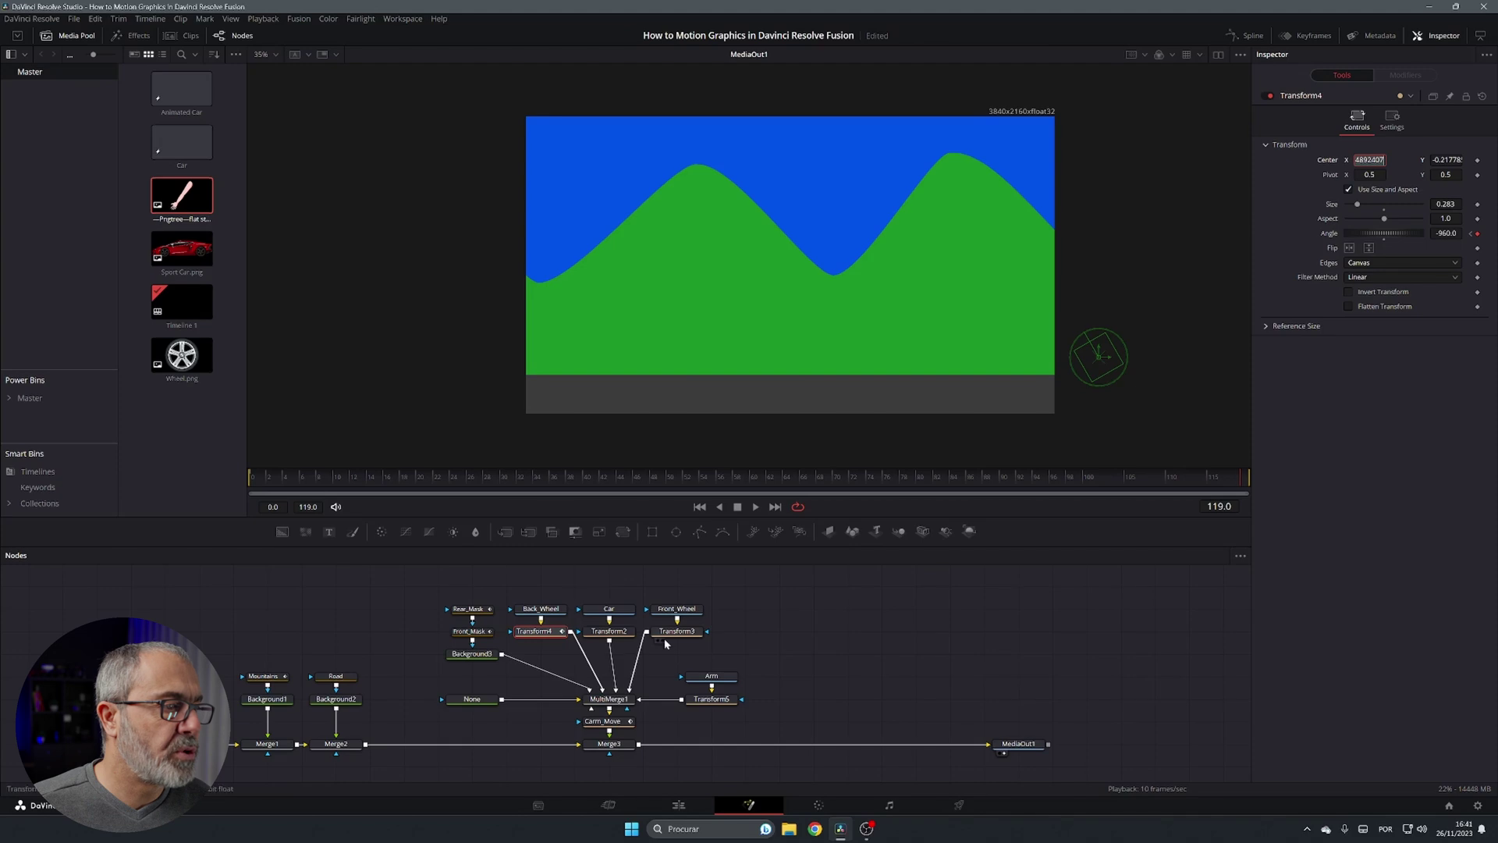
Step: Keyframe the angle of the front wheel's Transform3 at -960 at frame 119
click(676, 609)
click(675, 631)
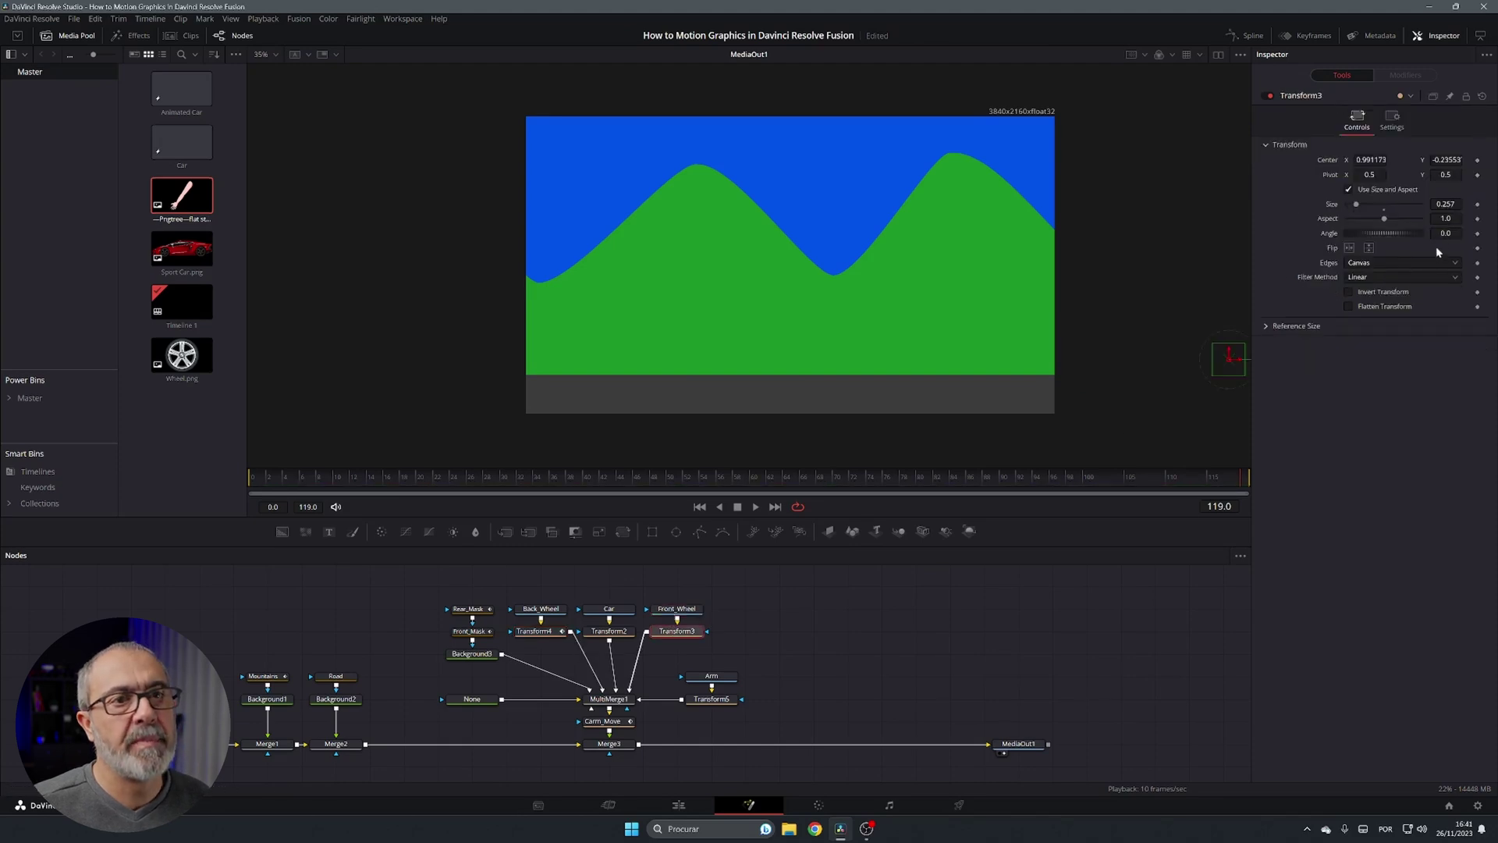
click(1477, 234)
text(-960)
key(Tab)
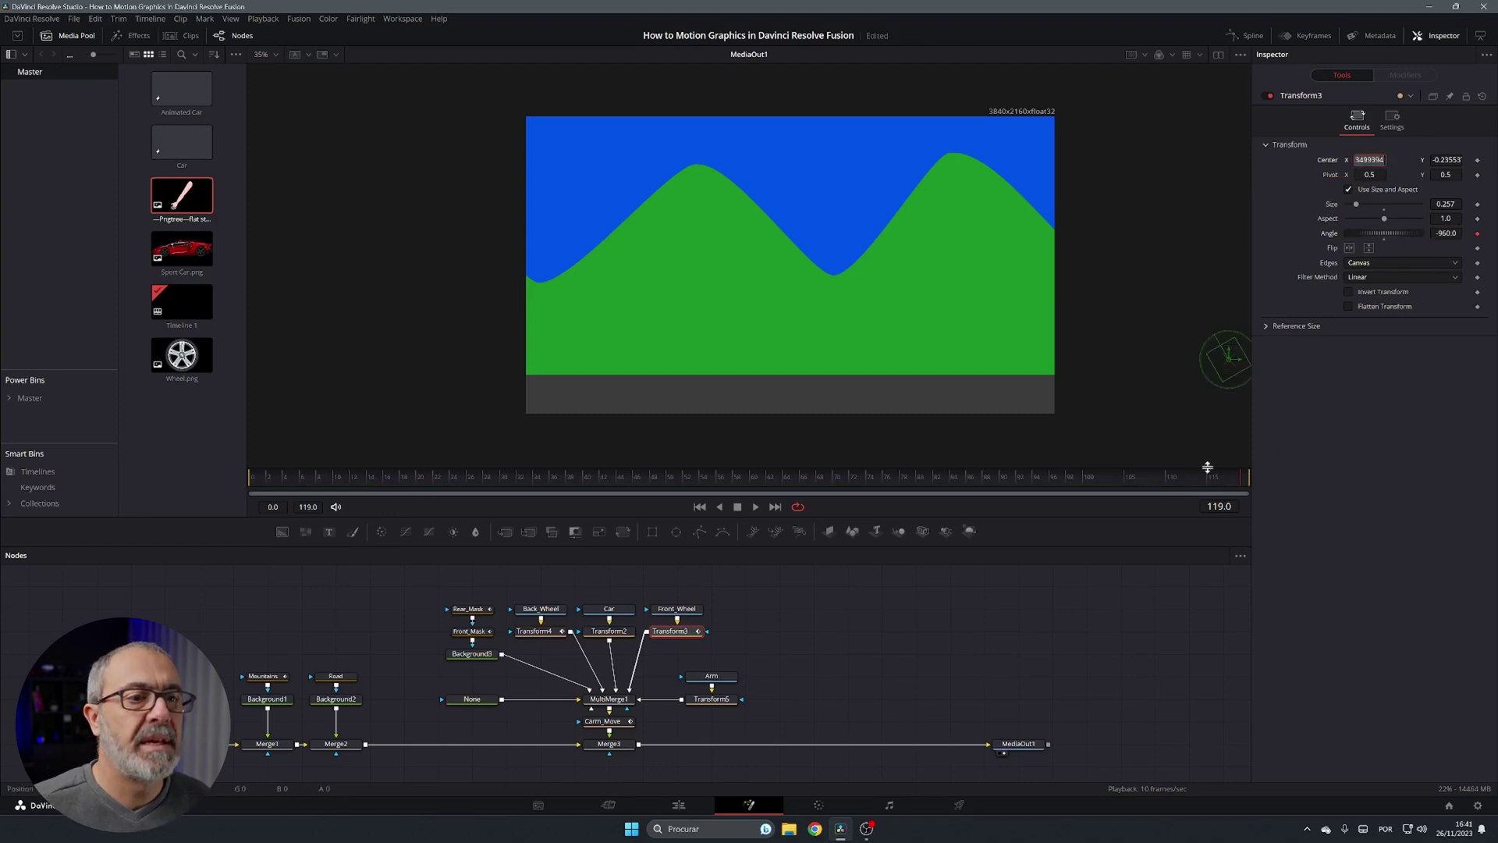
Step: Keyframe the front wheel's angle at 960 at frame 0, compare it with Transform4 and preview the rolling wheels
drag(1239, 479, 170, 500)
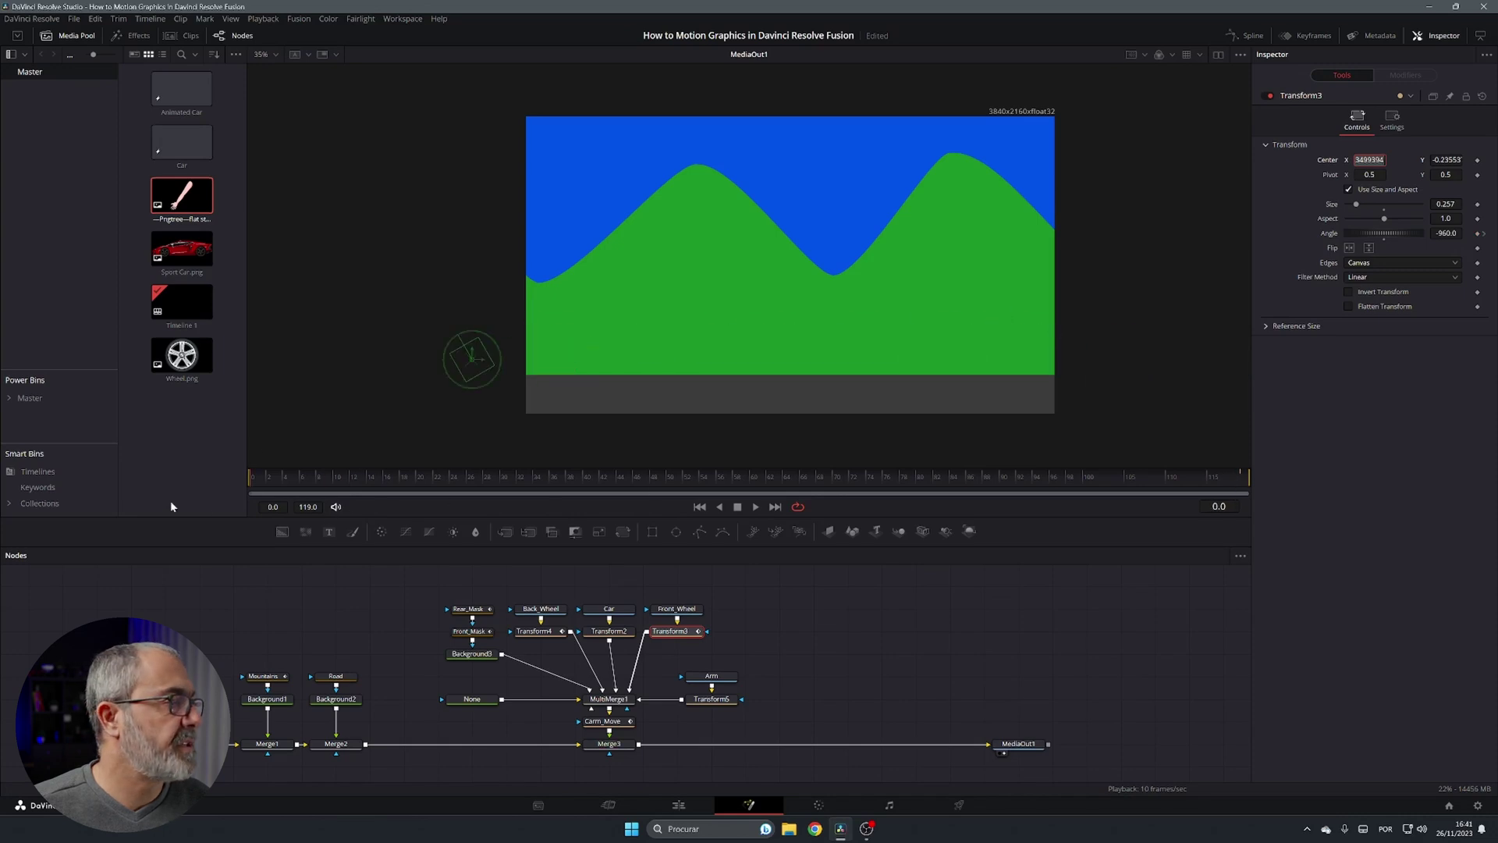
click(1477, 234)
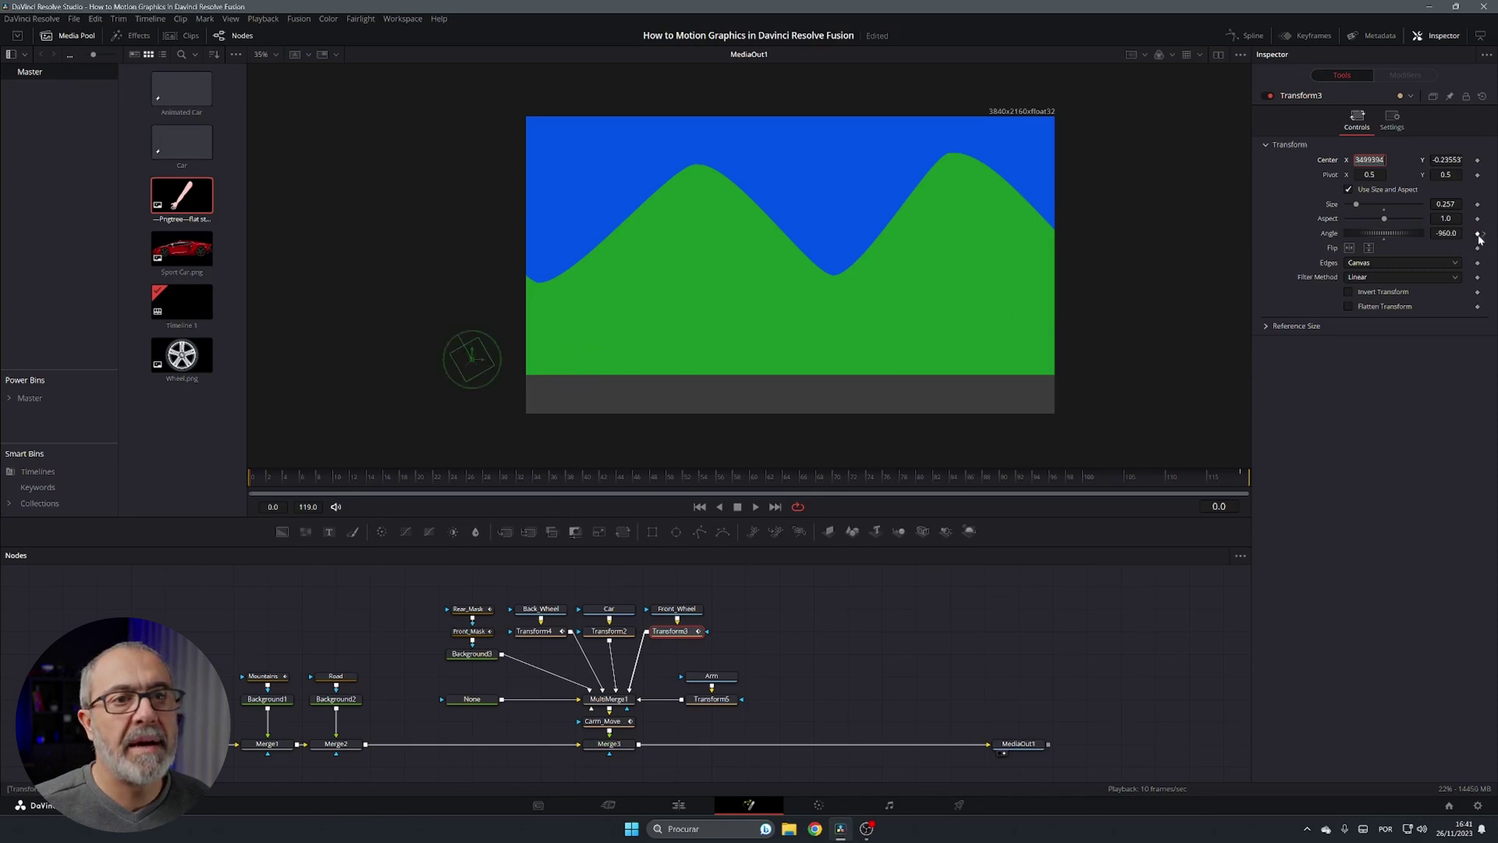
click(539, 636)
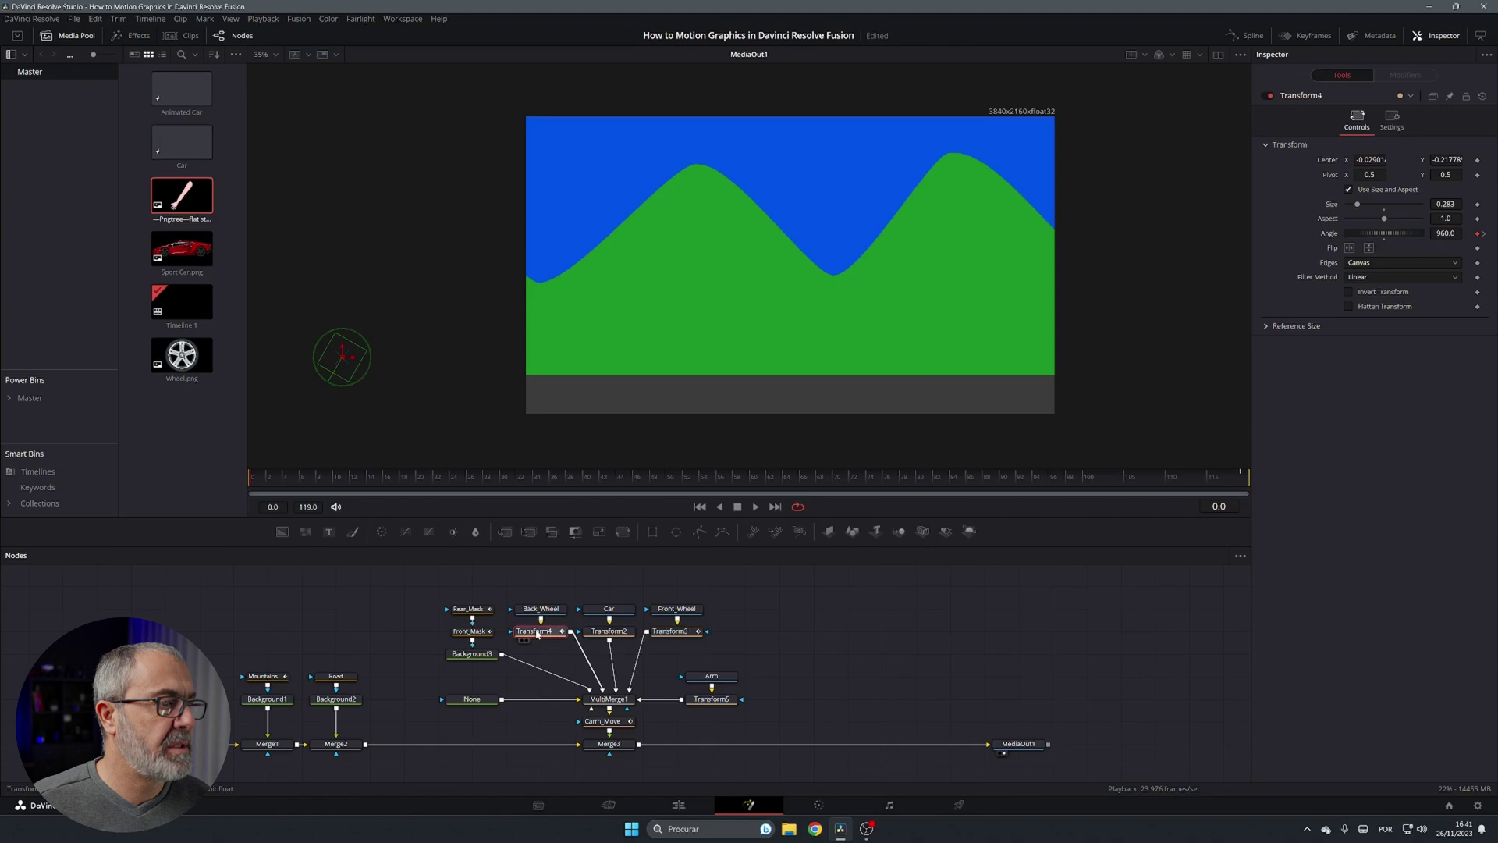
click(668, 632)
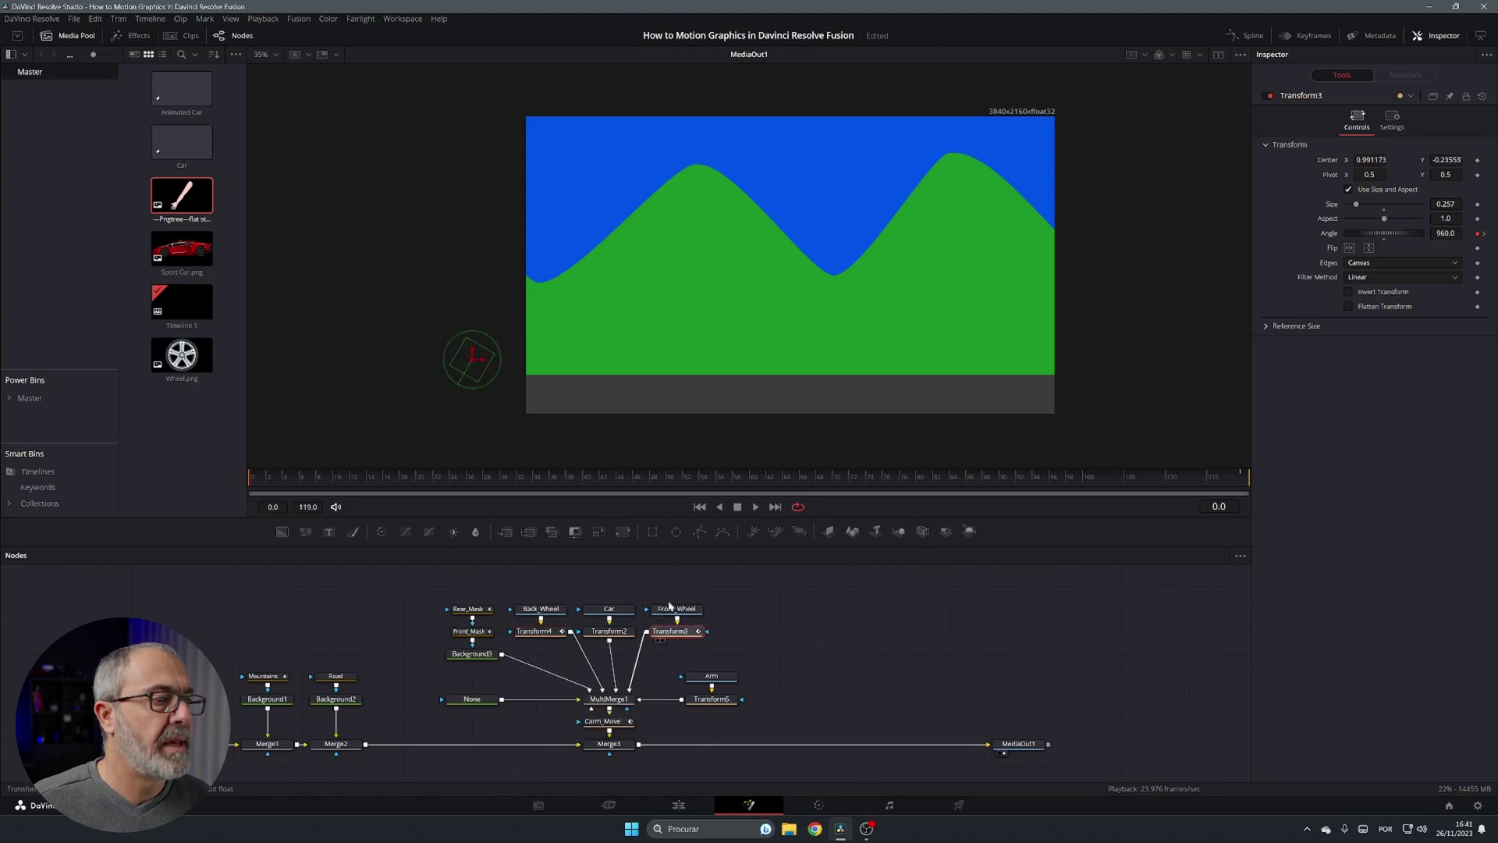
key(space)
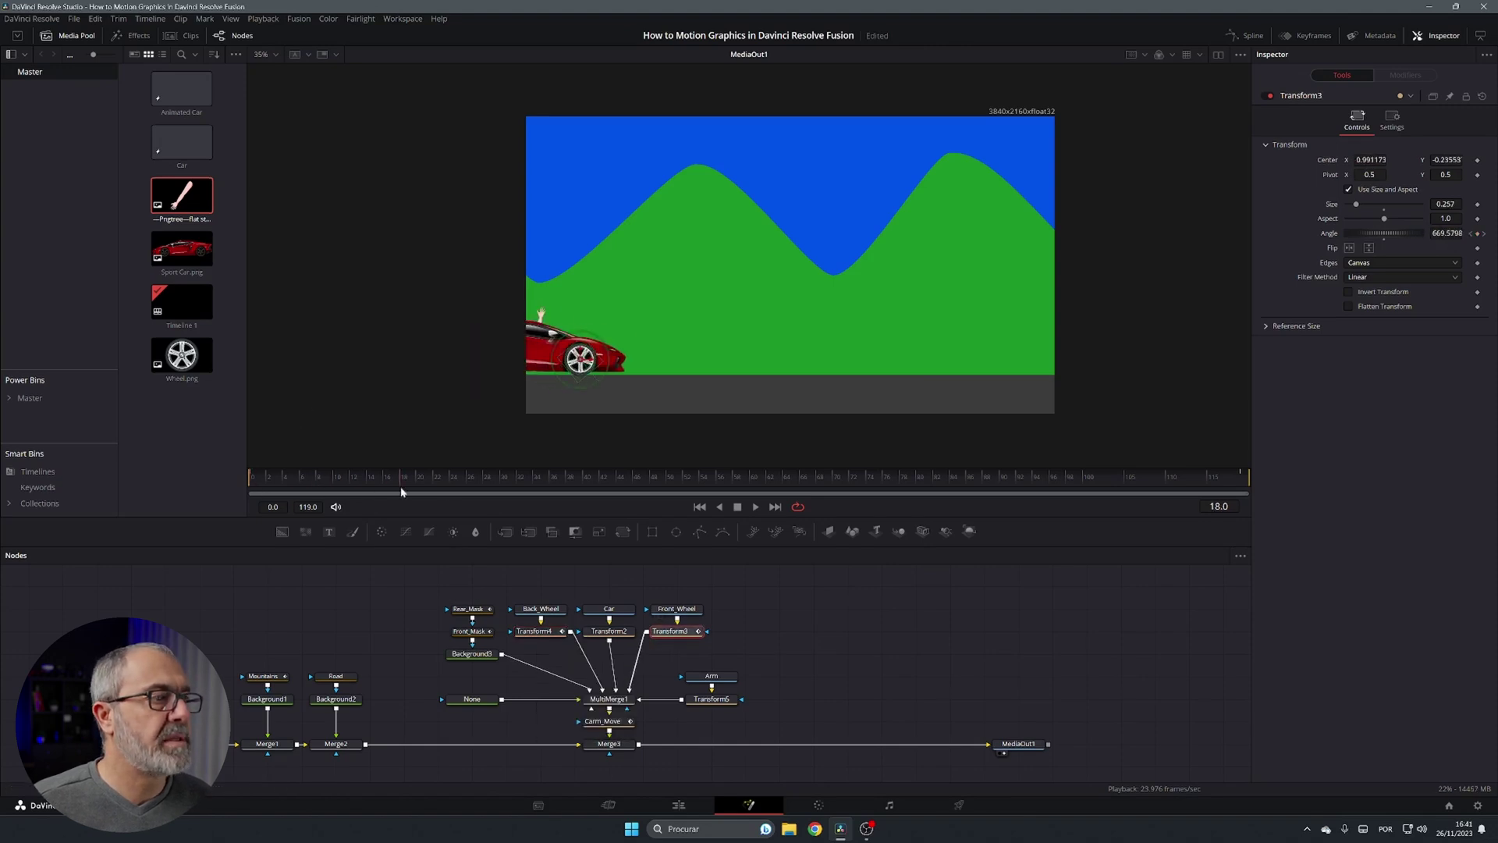
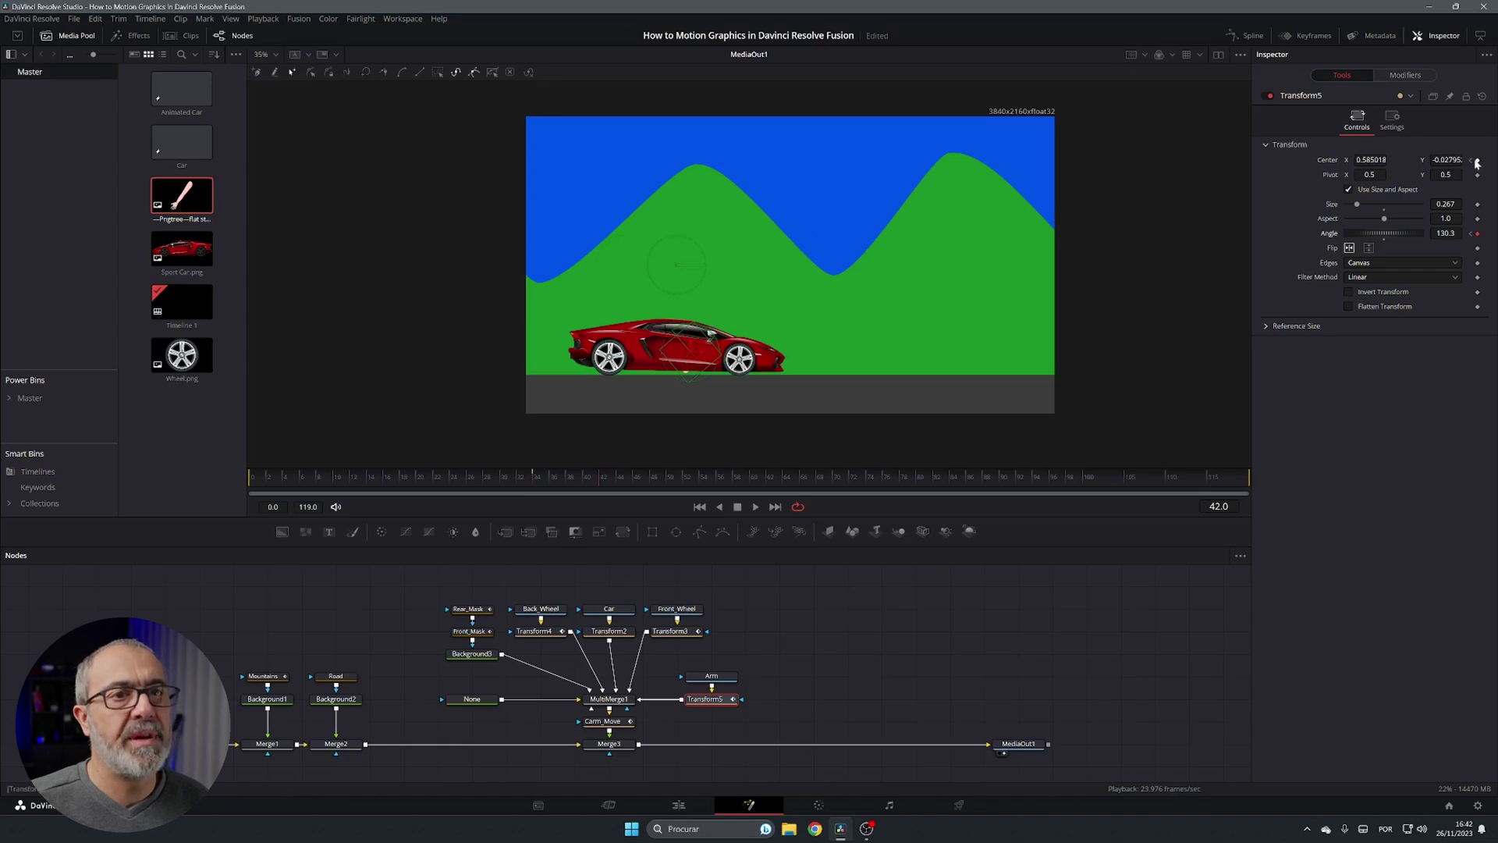
Step: At frame 42, raise the arm to about X 0.635, Y 0.121 with angle 121.3, and at frame 48 set its angle to 138.4
drag(688, 357, 699, 331)
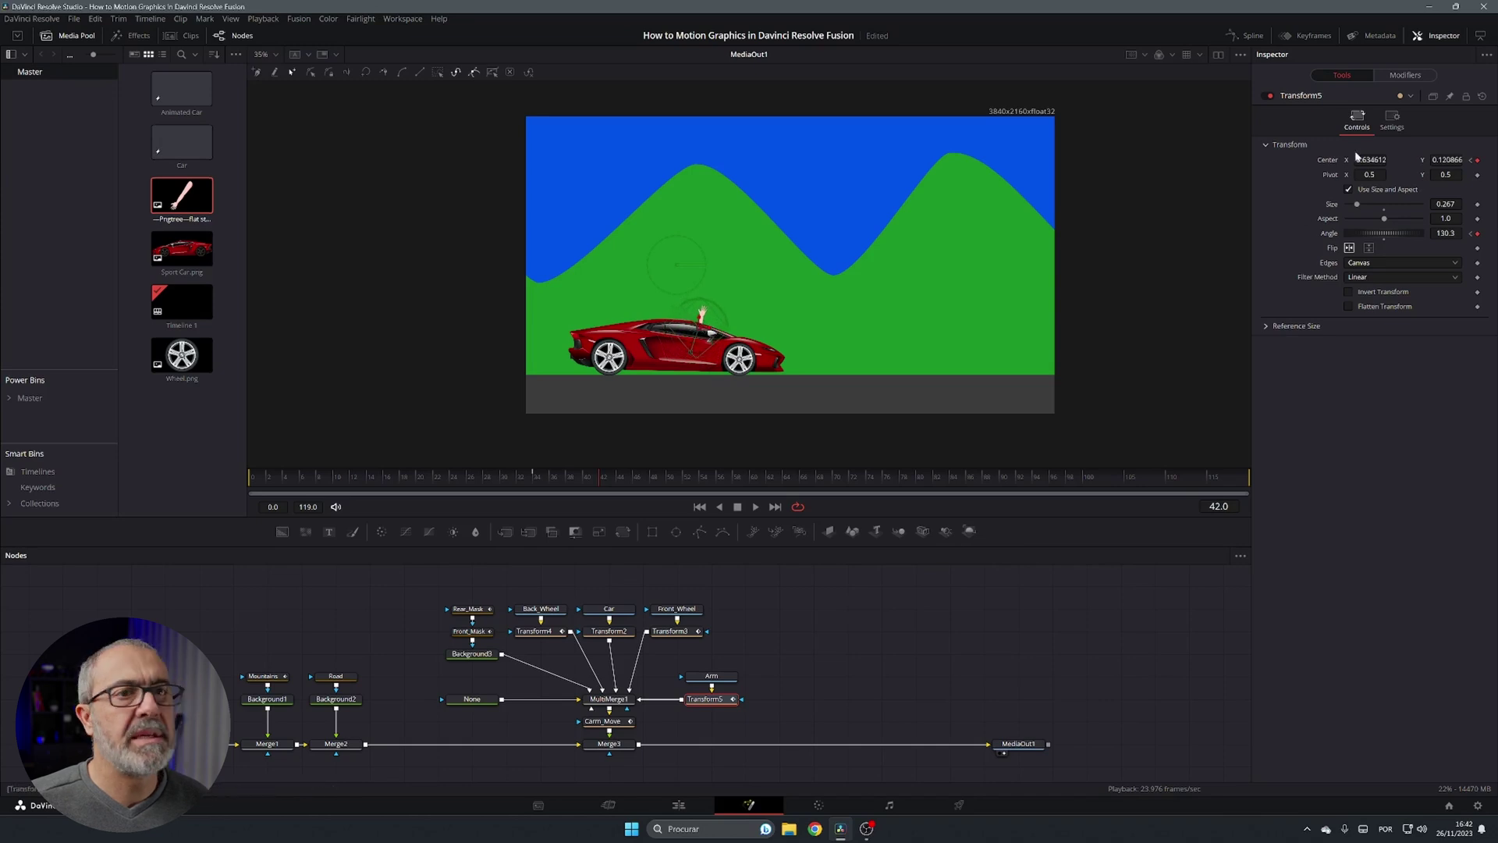
drag(1446, 233, 1432, 232)
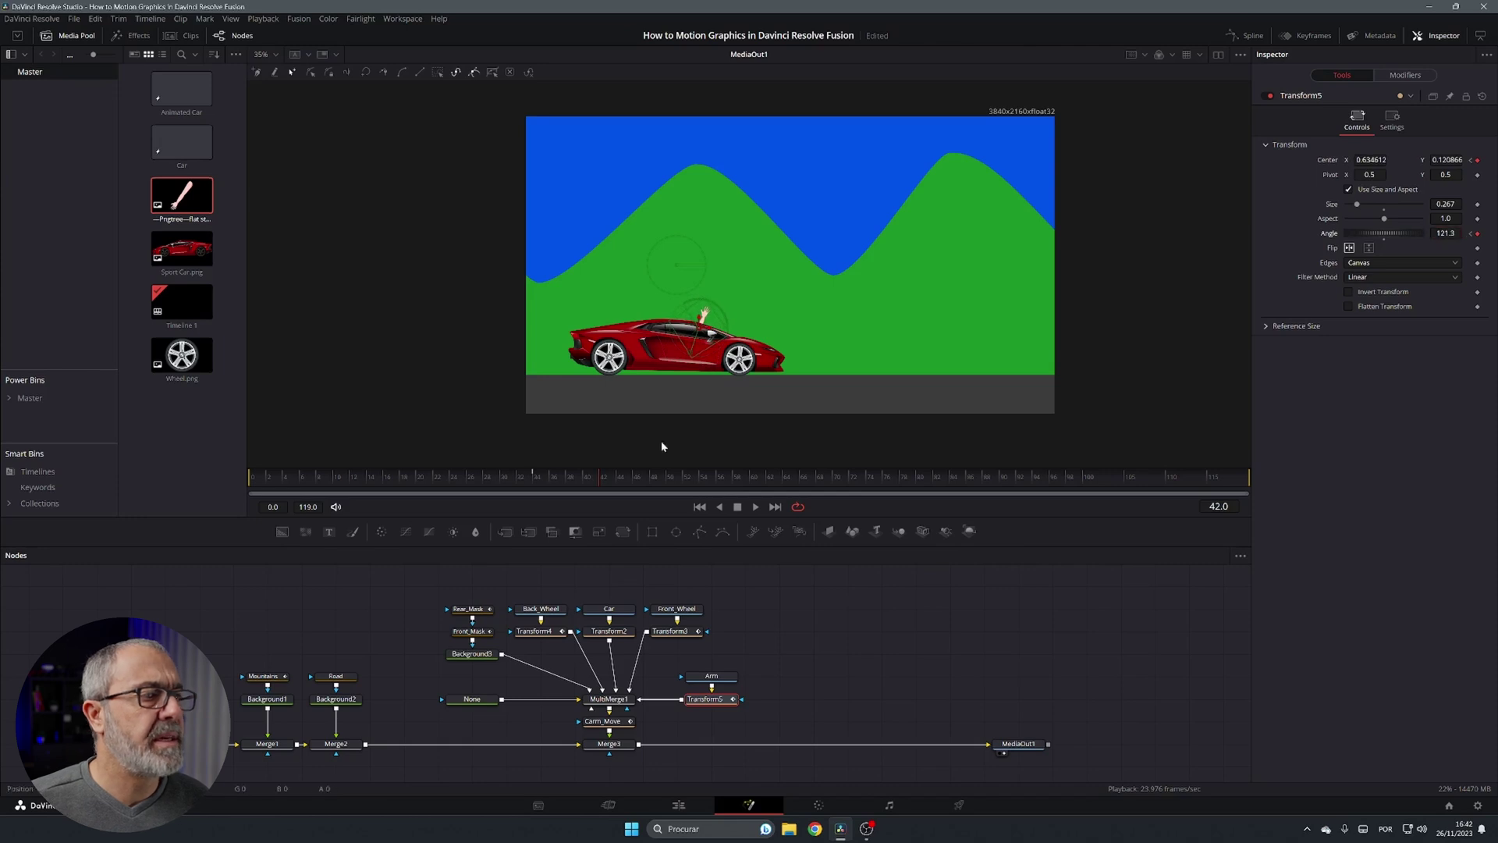
click(662, 478)
click(654, 476)
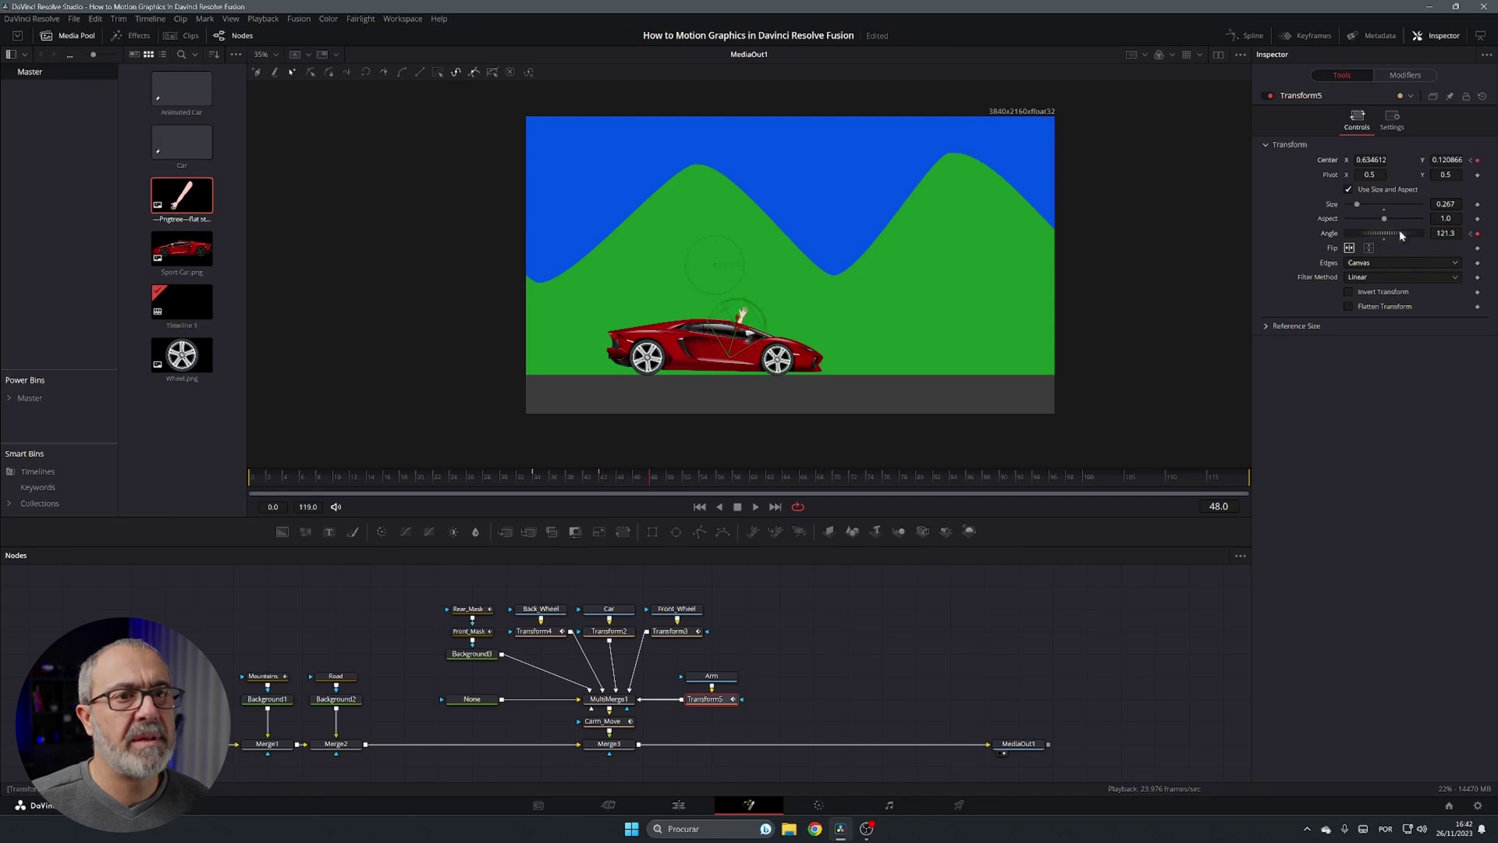
drag(1446, 232, 1471, 233)
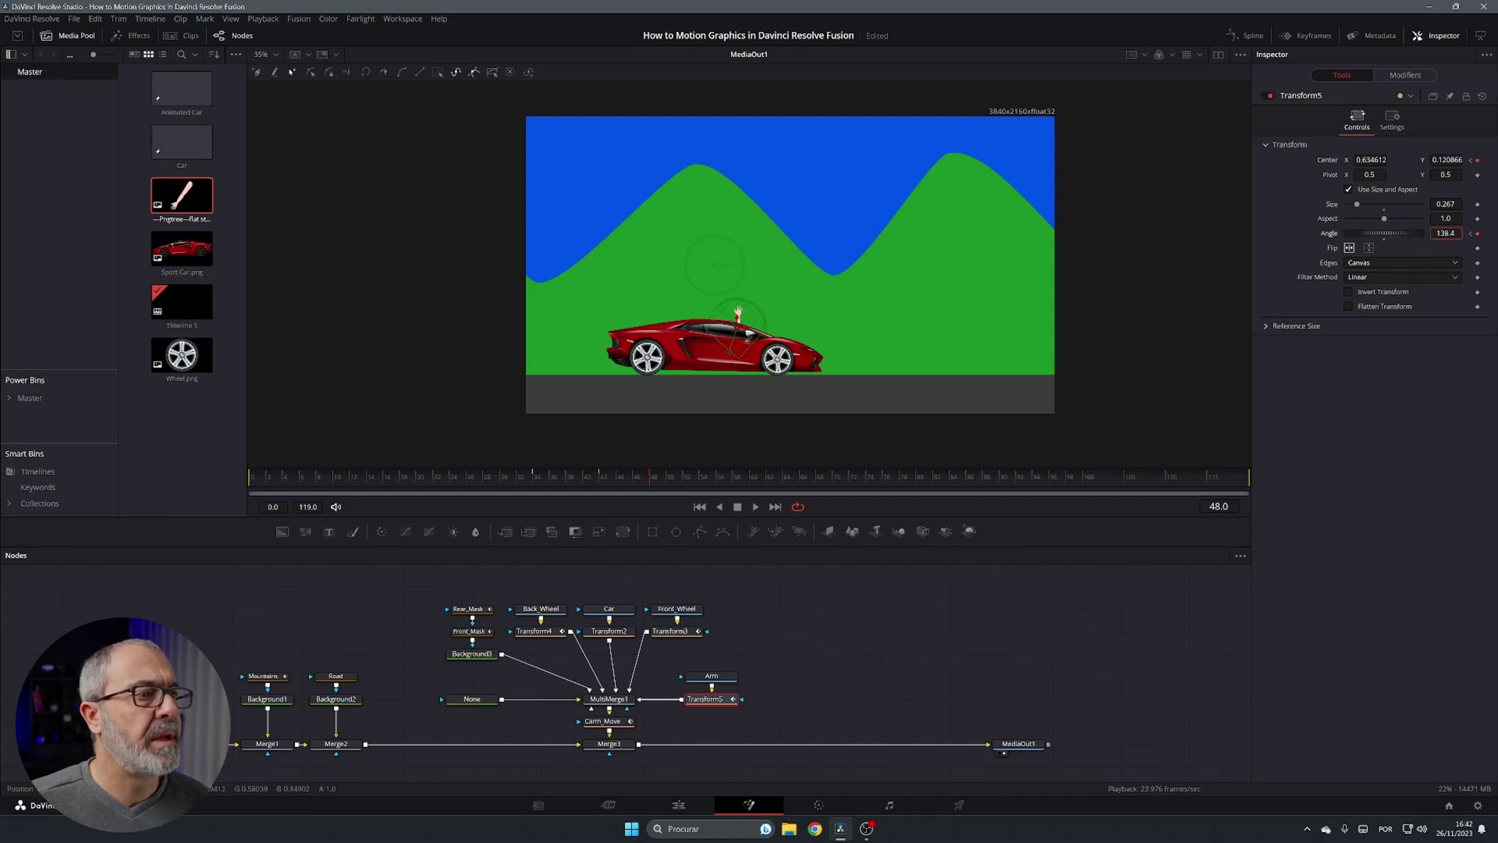
Step: Keyframe the arm at its current raised position with angle 113.0 at frame 54 and 150.4 at frame 59
click(702, 476)
click(1477, 234)
drag(1446, 233, 1402, 233)
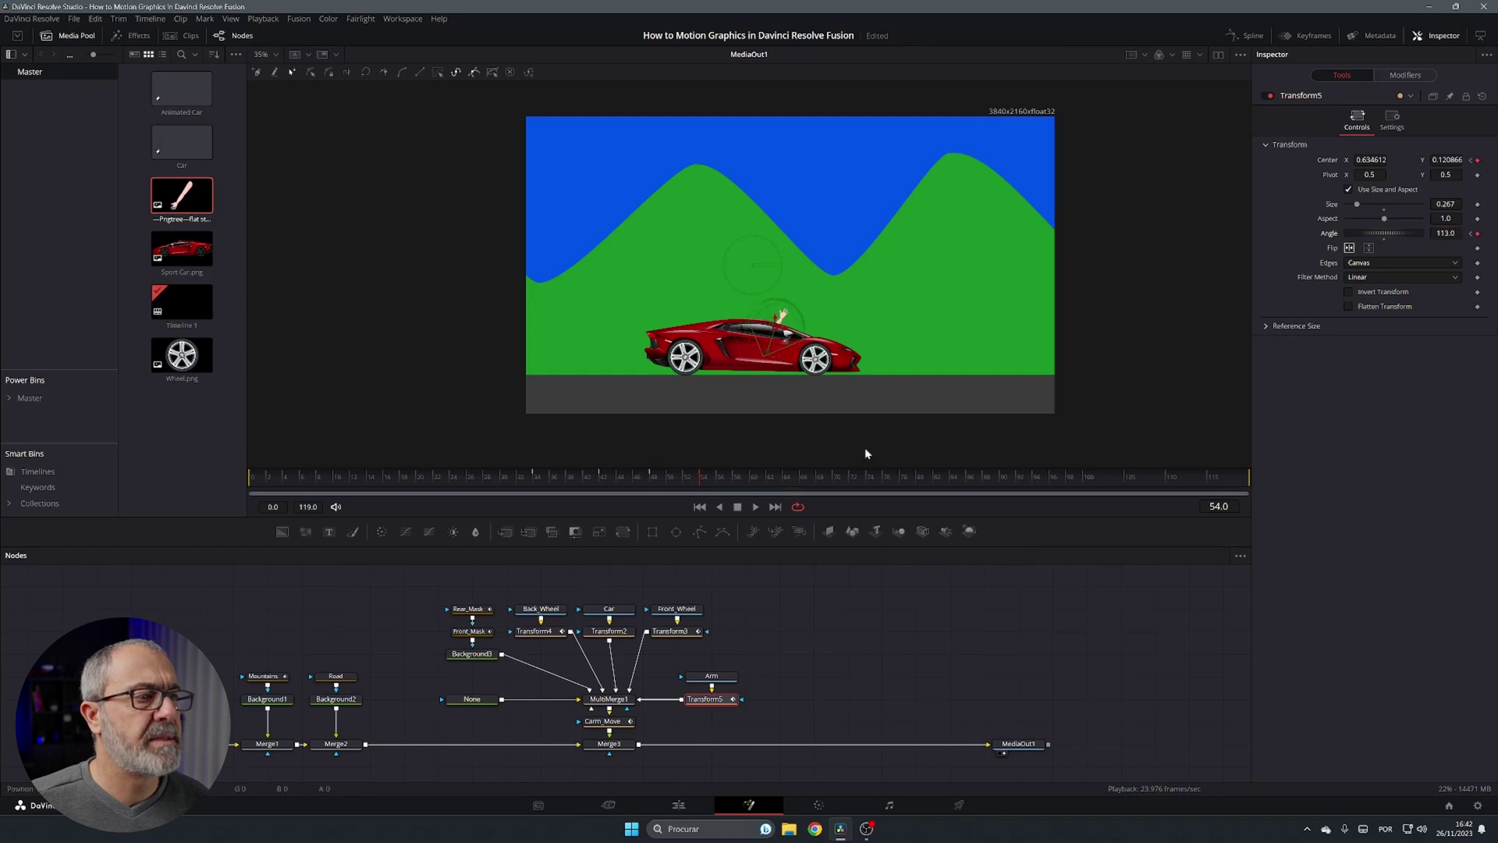
click(746, 476)
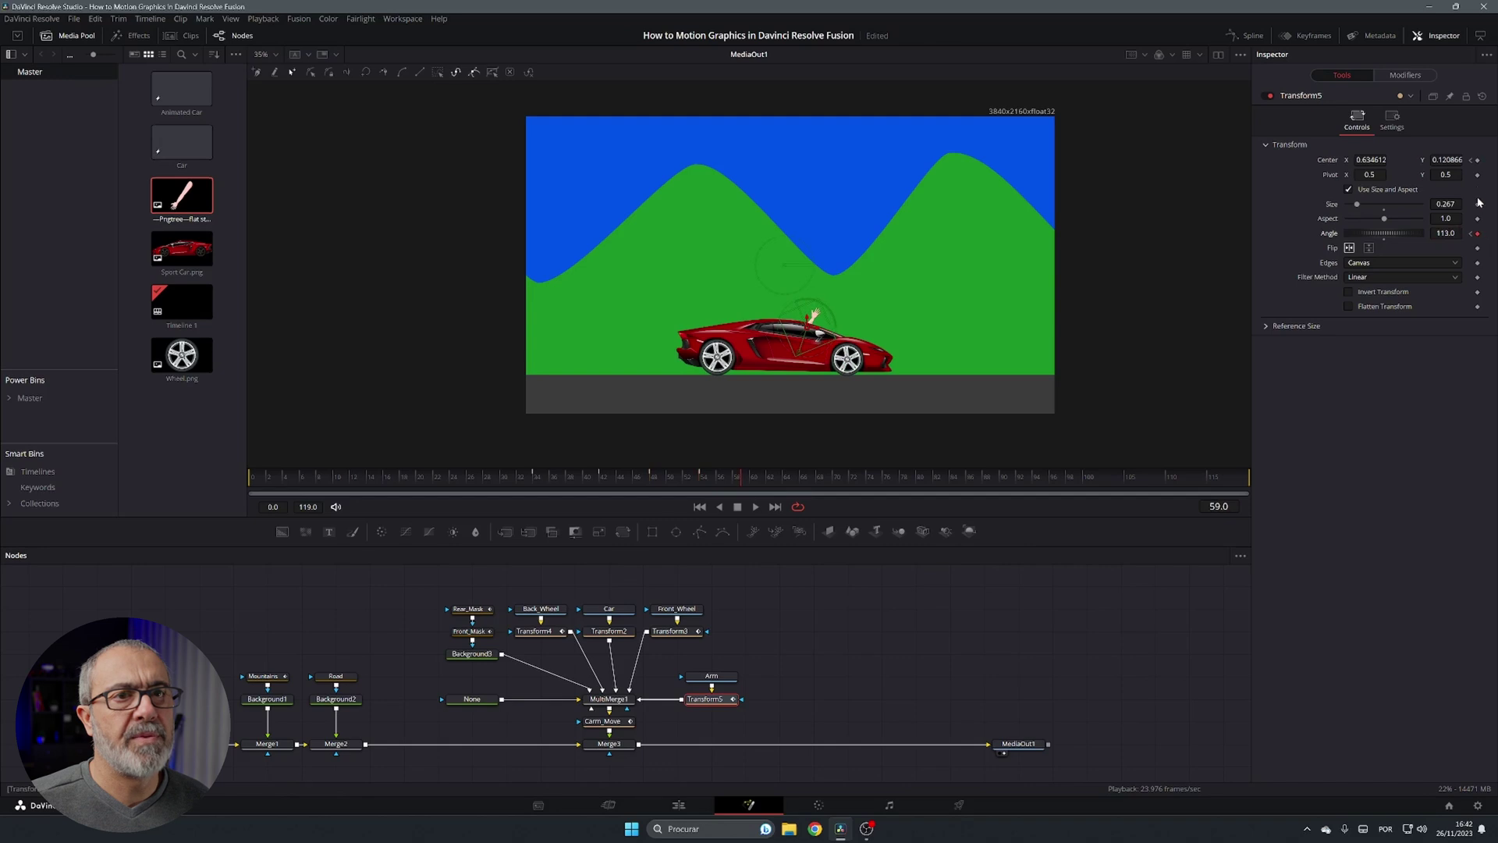
click(1477, 160)
mouse_move(1445, 232)
mouse_down()
mouse_move(1471, 232)
mouse_move(1443, 232)
mouse_up()
Step: At frame 64, keyframe the arm's centre and set its angle to 118.2
key(Right)
key(Right)
key(Right)
key(Right)
key(Right)
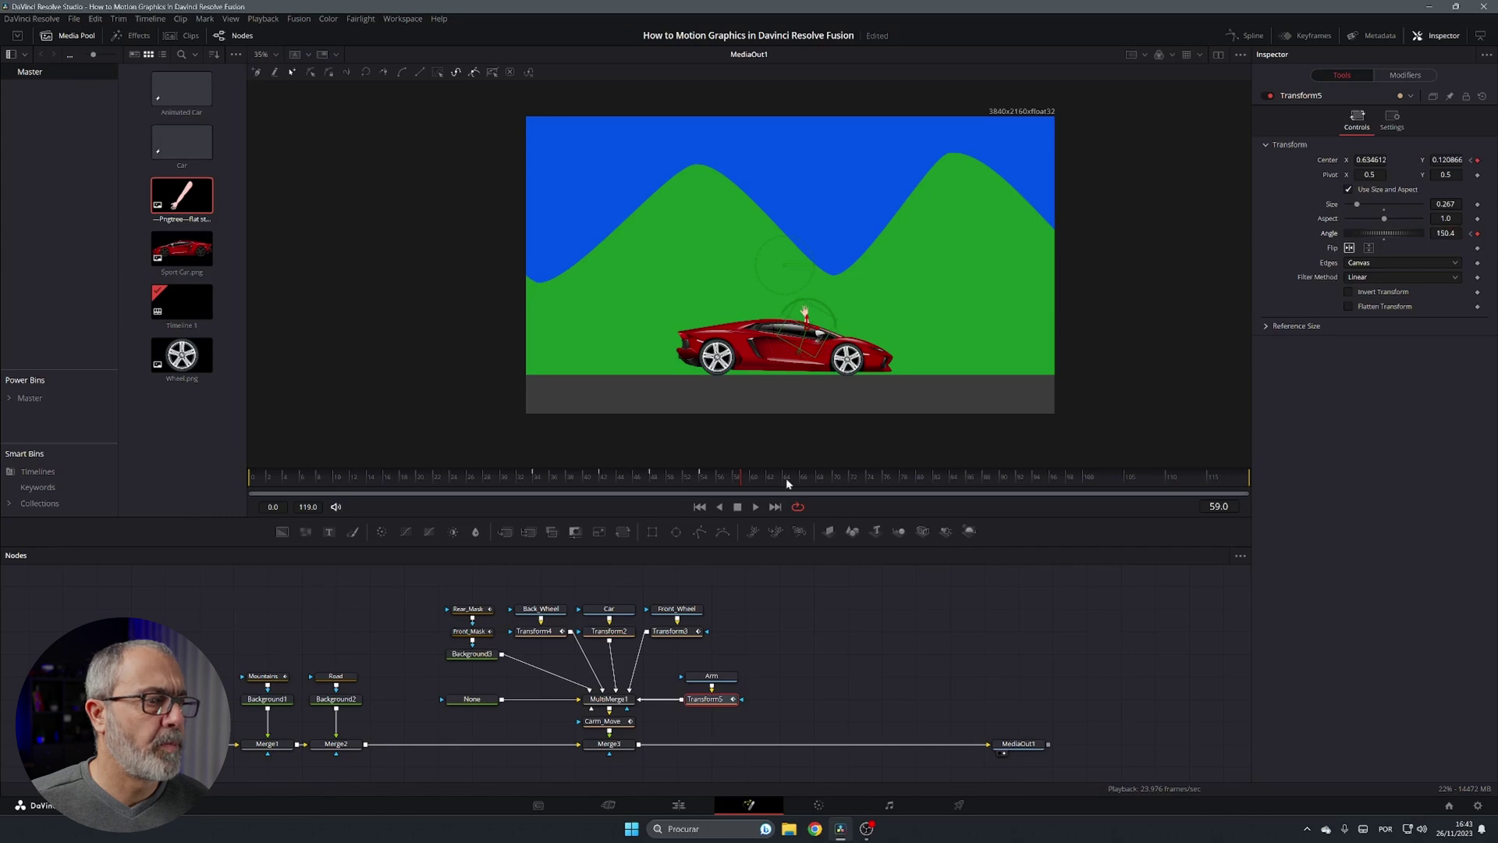
click(1477, 232)
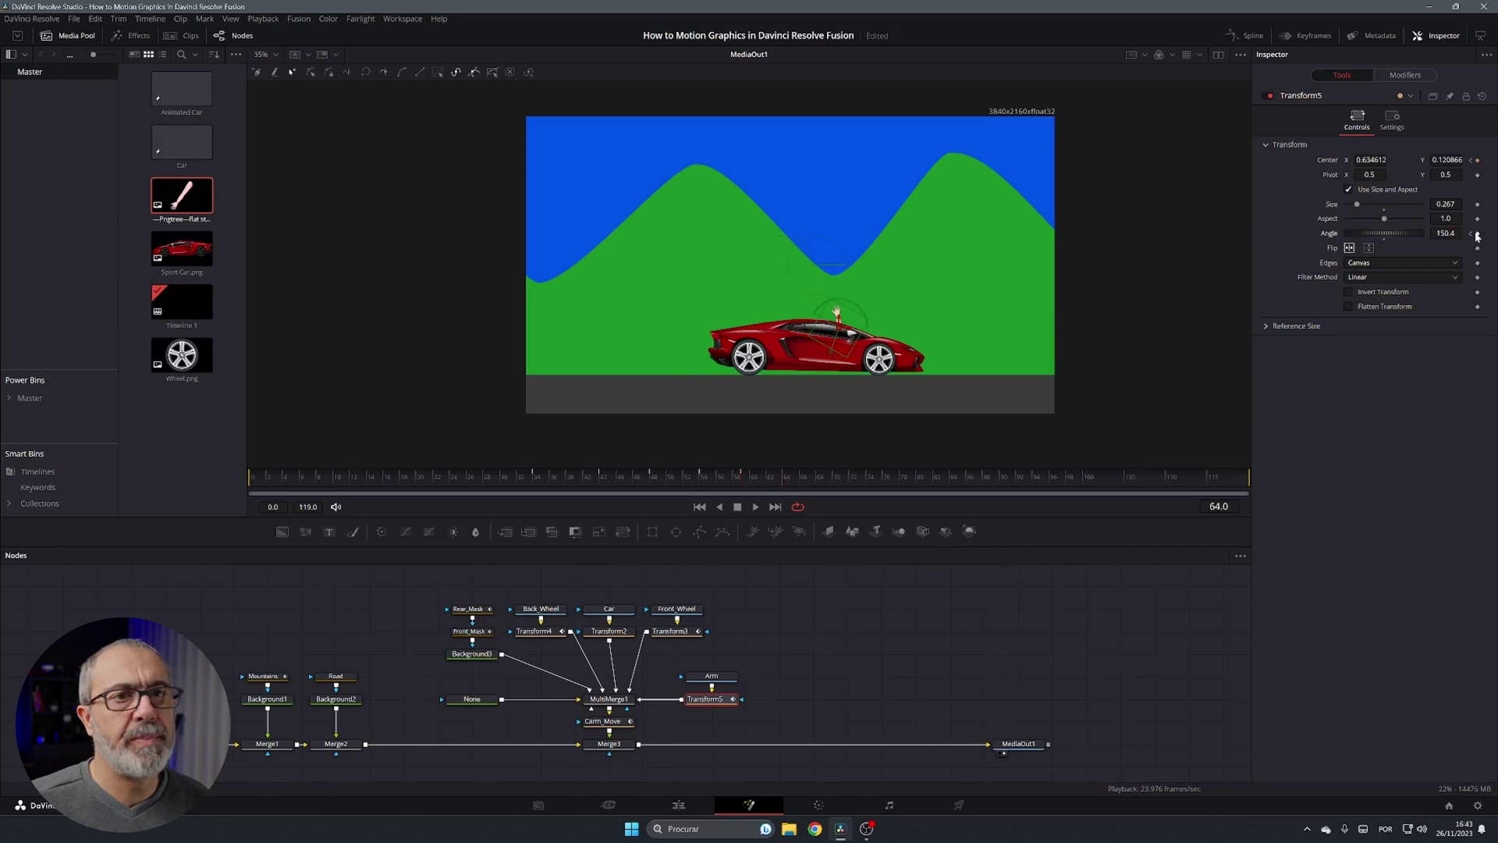
click(1477, 159)
drag(1445, 232, 1419, 232)
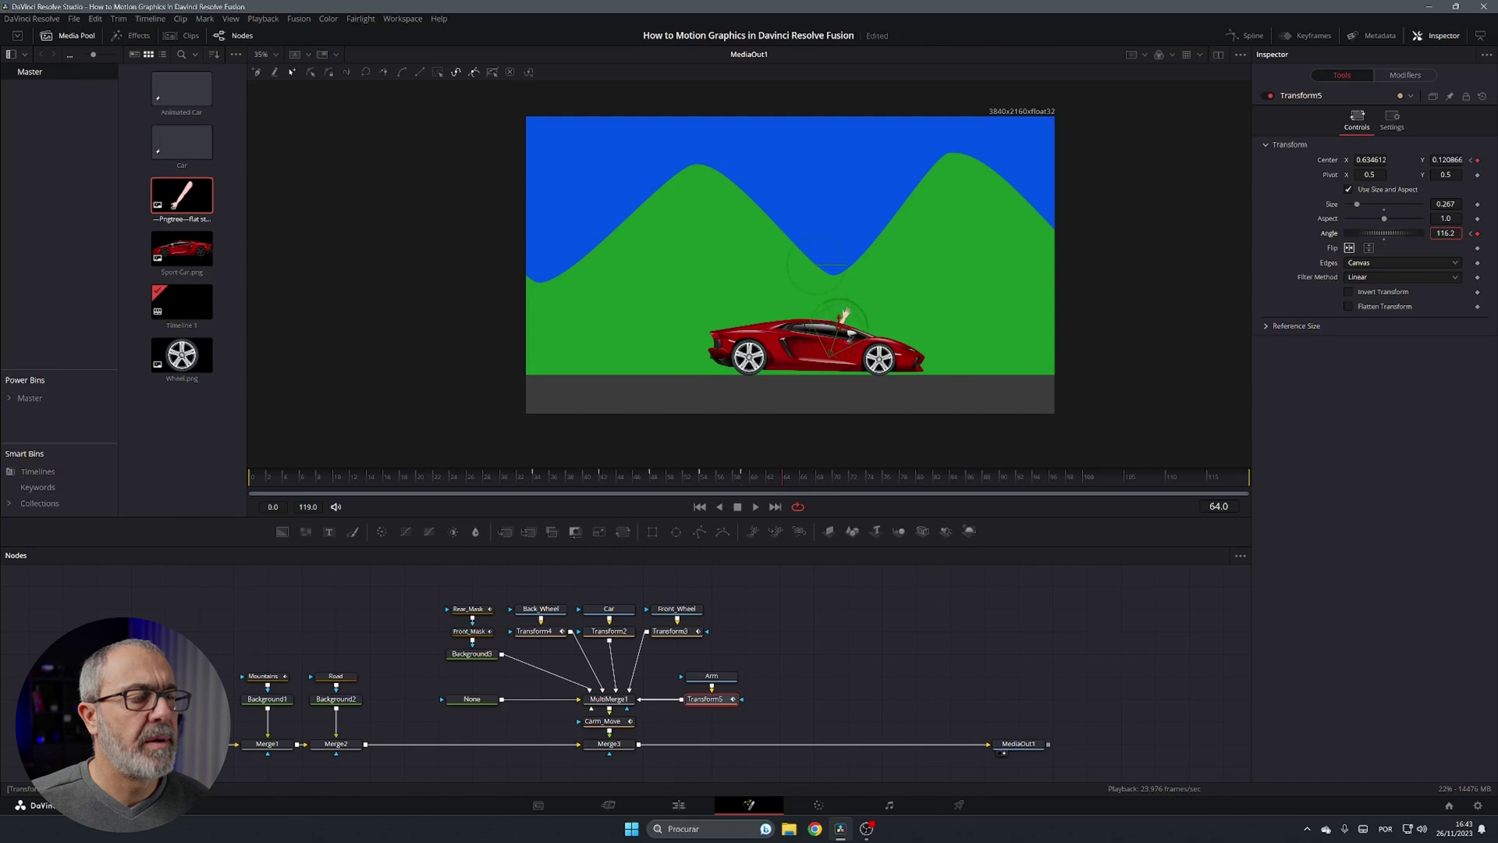
Step: Continue the arm's wave with angle keyframes of 152.1 at frame 68 and 119.5 at frame 72, holding its position
click(830, 476)
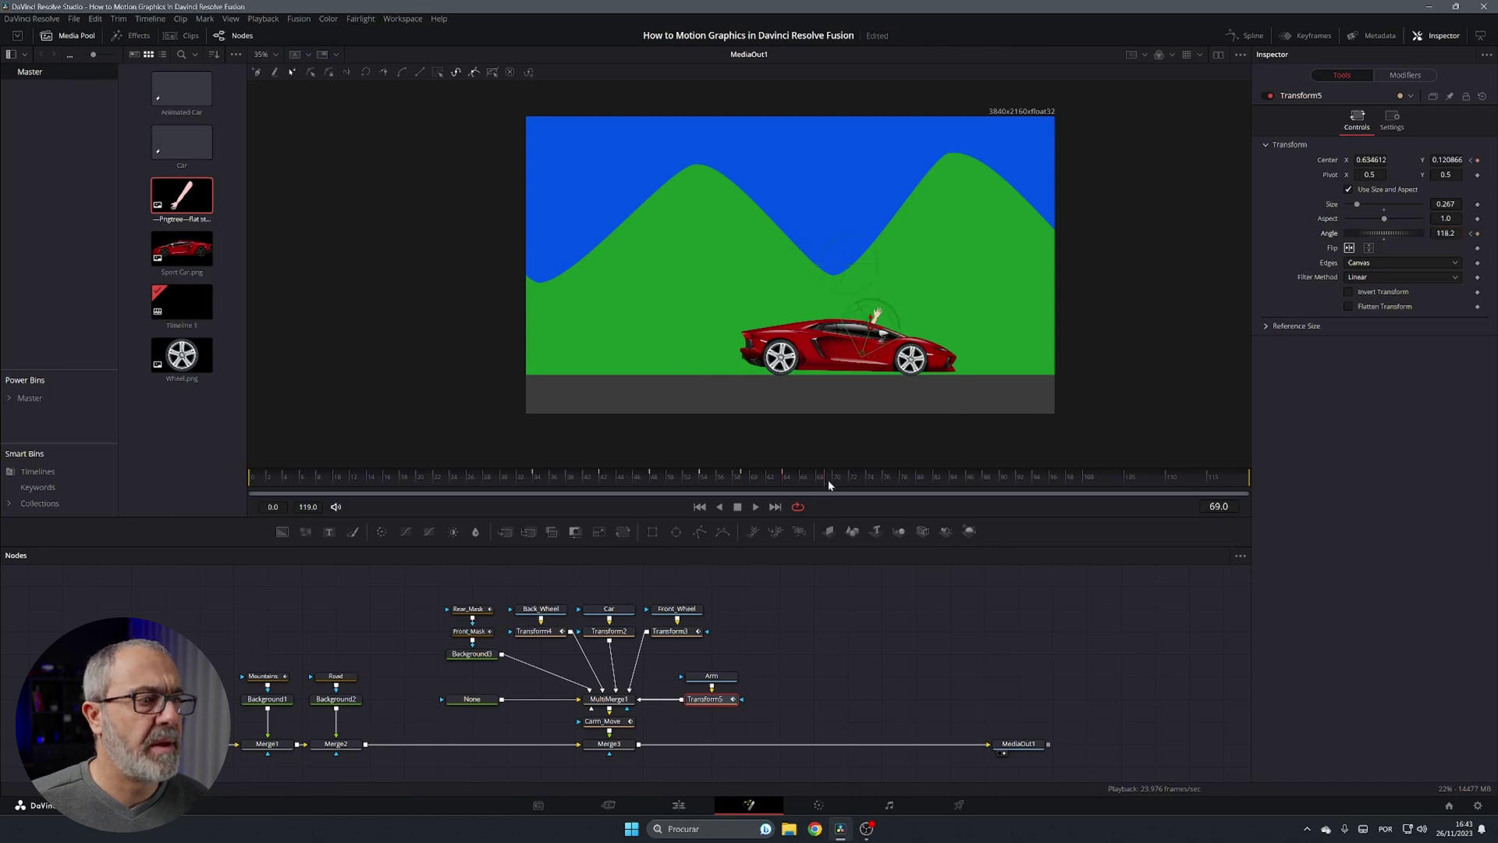
click(814, 478)
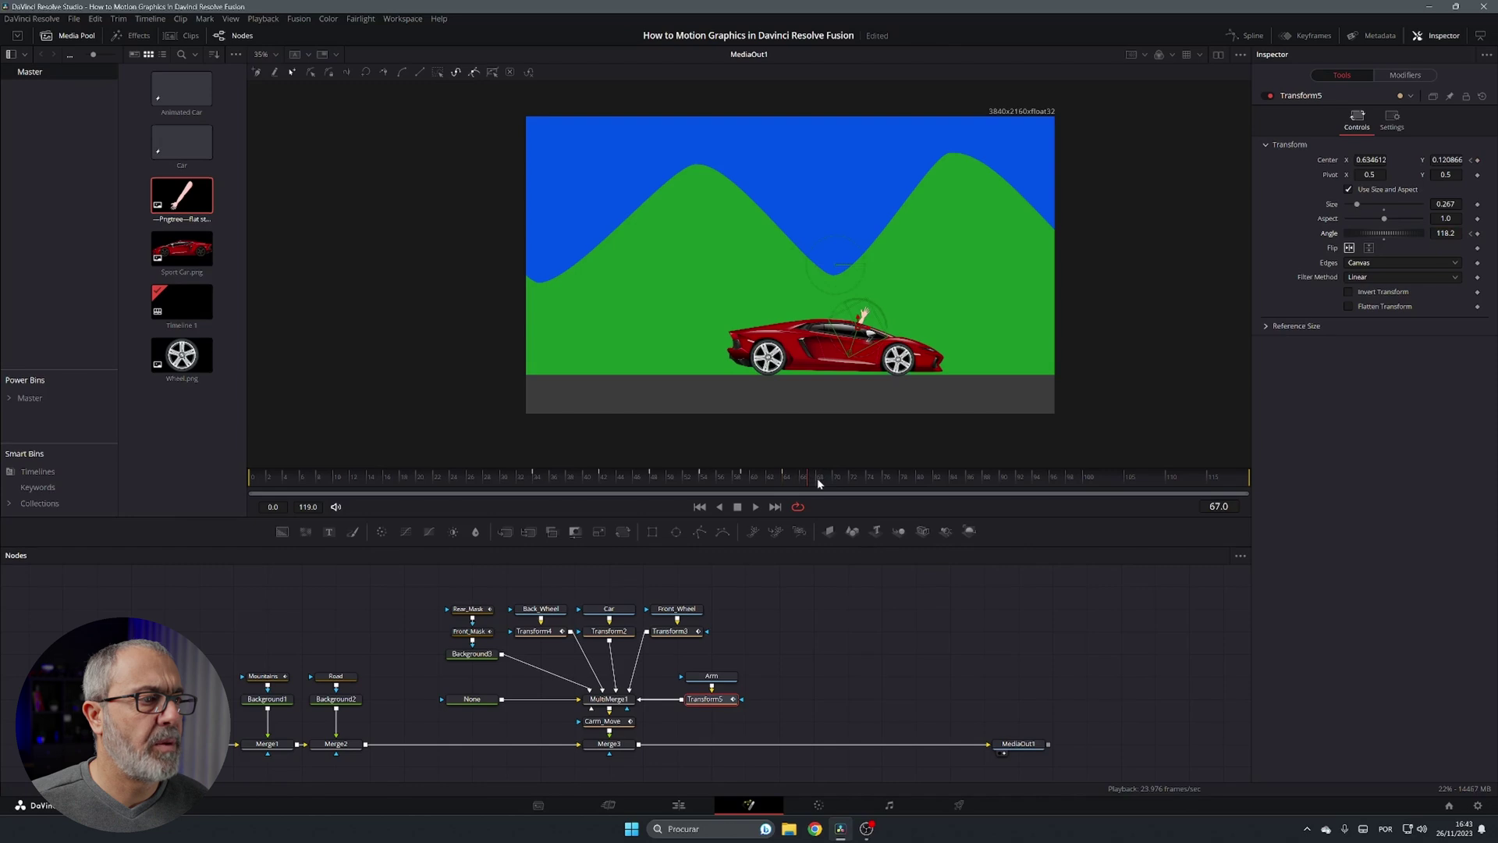
click(817, 477)
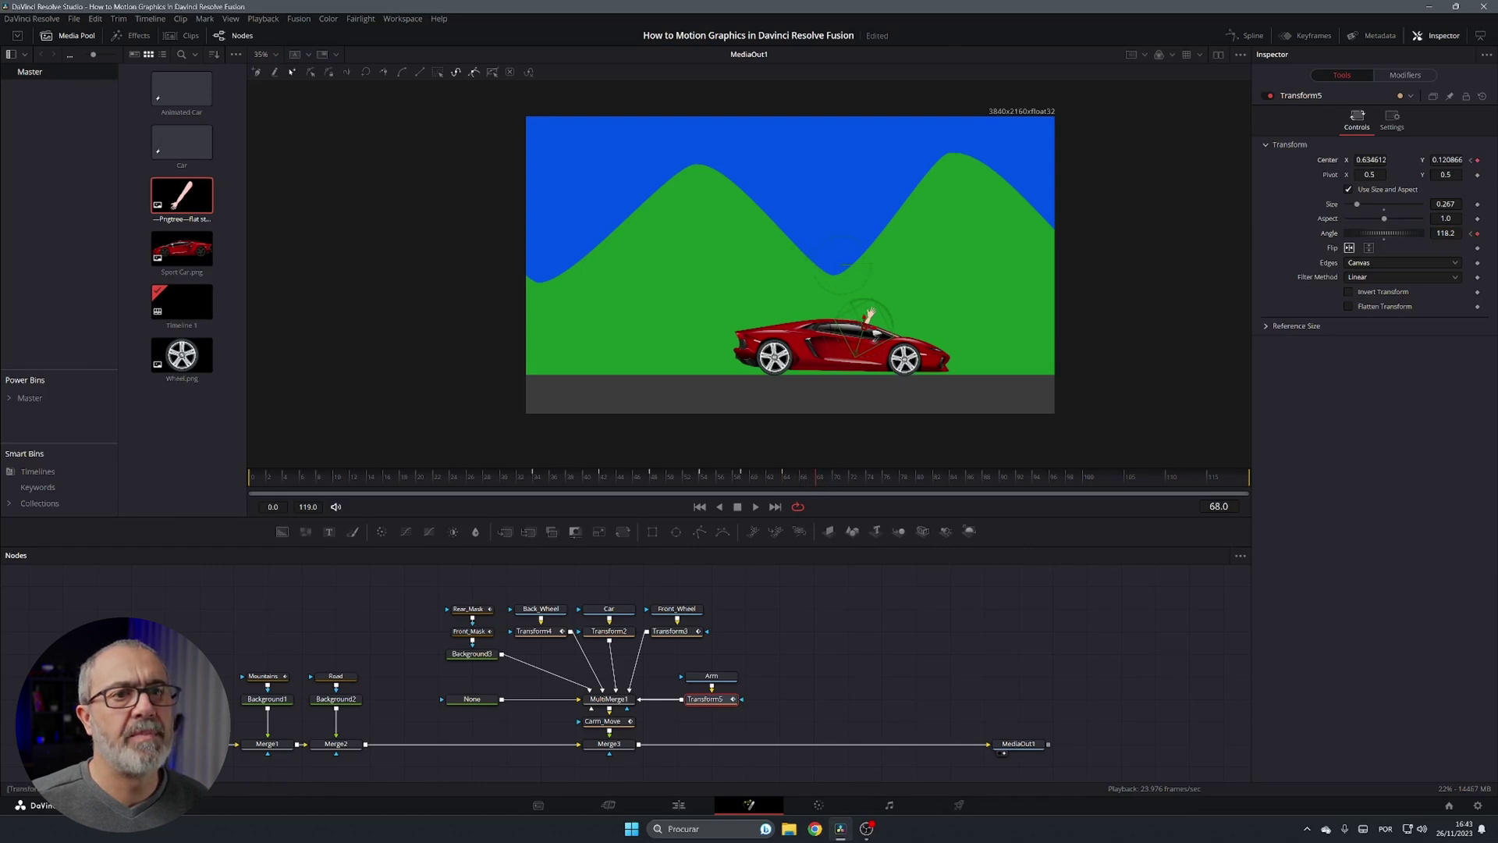
mouse_move(1401, 235)
mouse_down()
mouse_move(1425, 231)
mouse_move(1409, 239)
mouse_up()
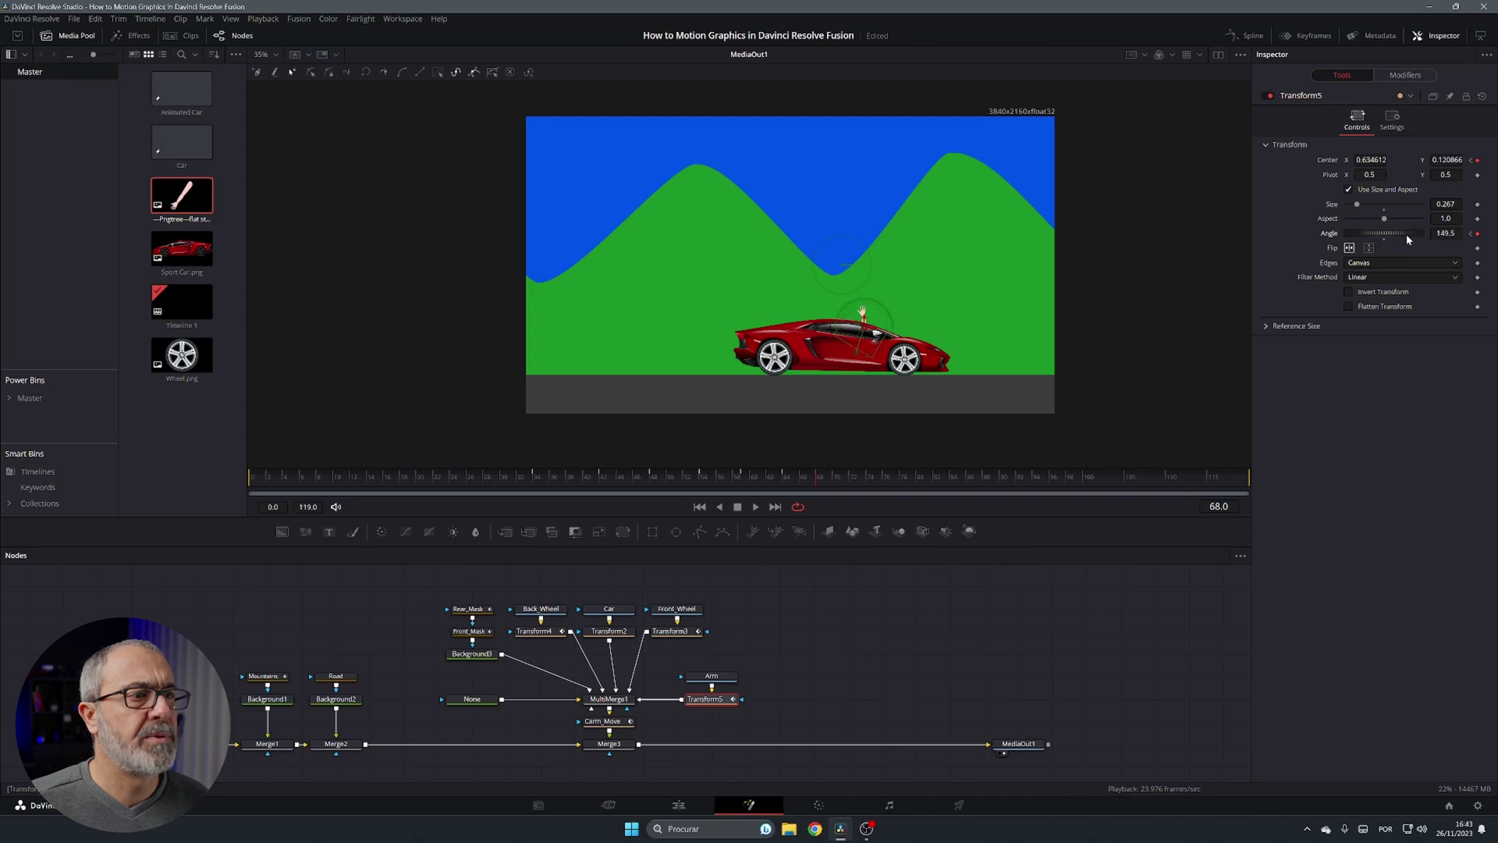
click(852, 479)
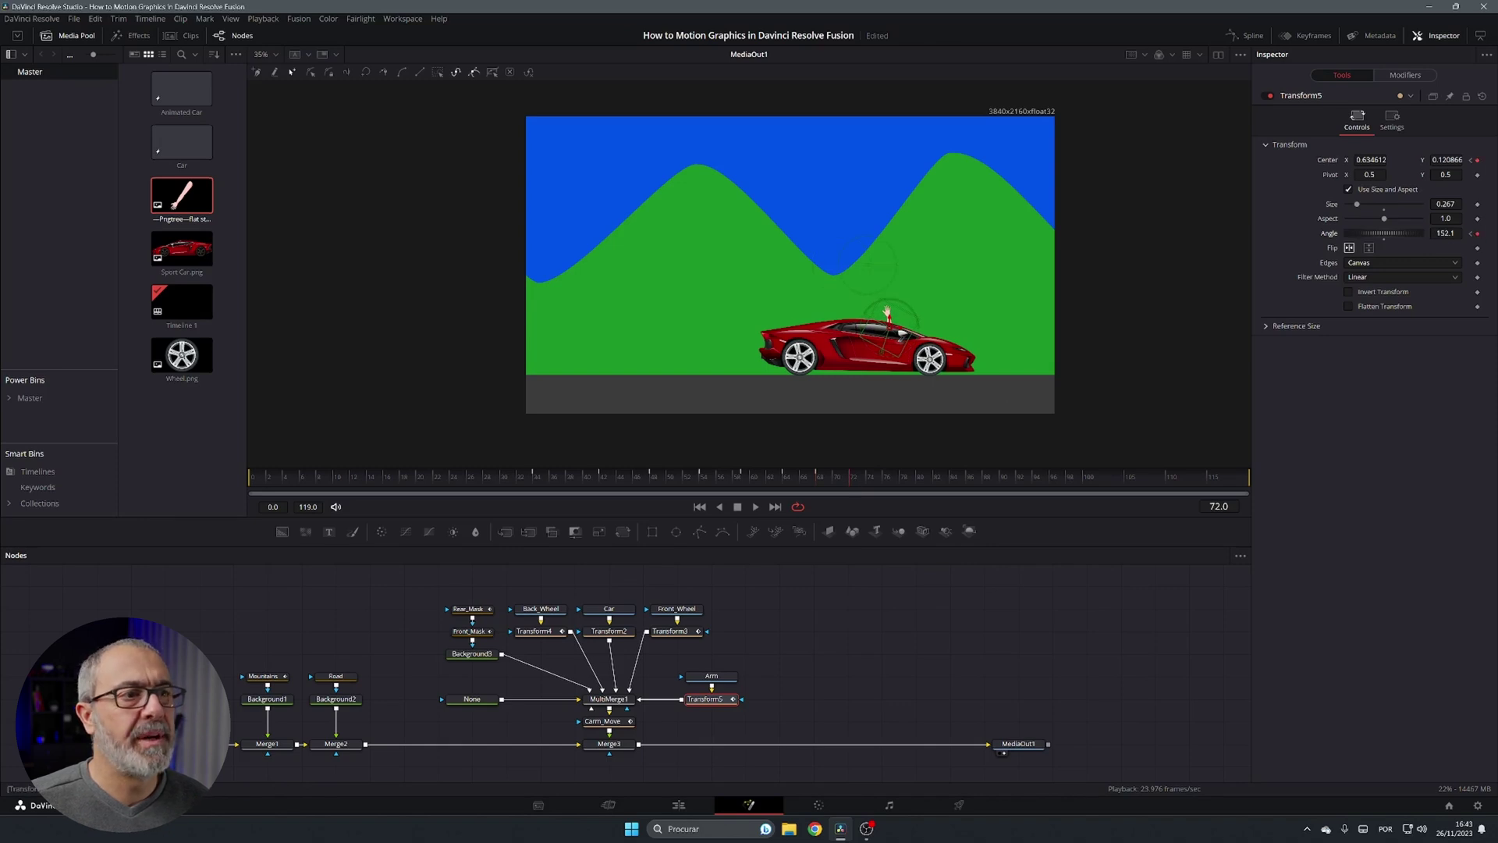
drag(1445, 233, 1410, 233)
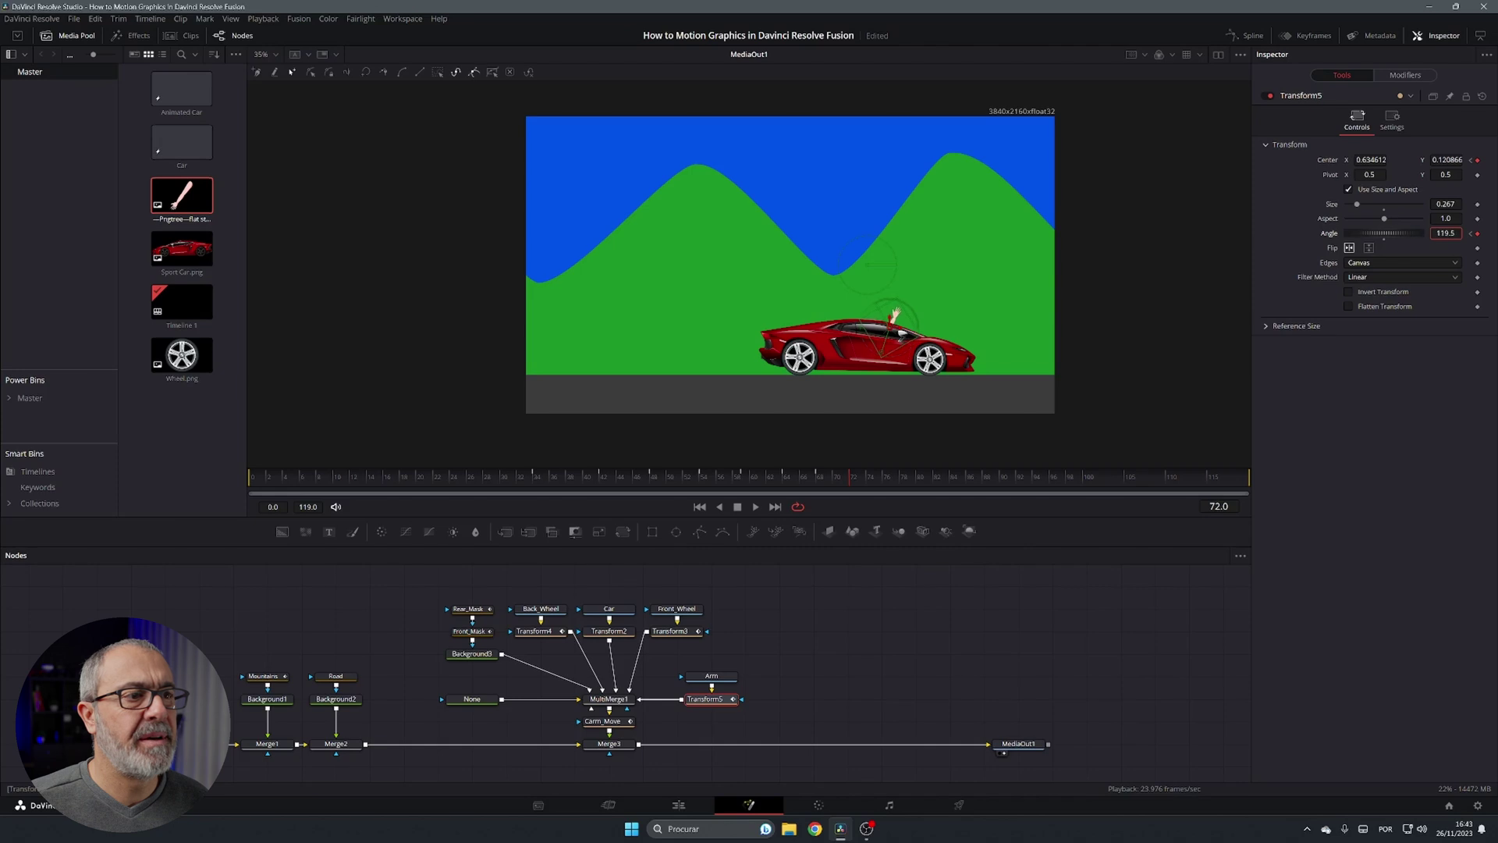
Step: At frame 78, keyframe the arm and lower it into the car to about X 0.585, Y -0.024
click(898, 479)
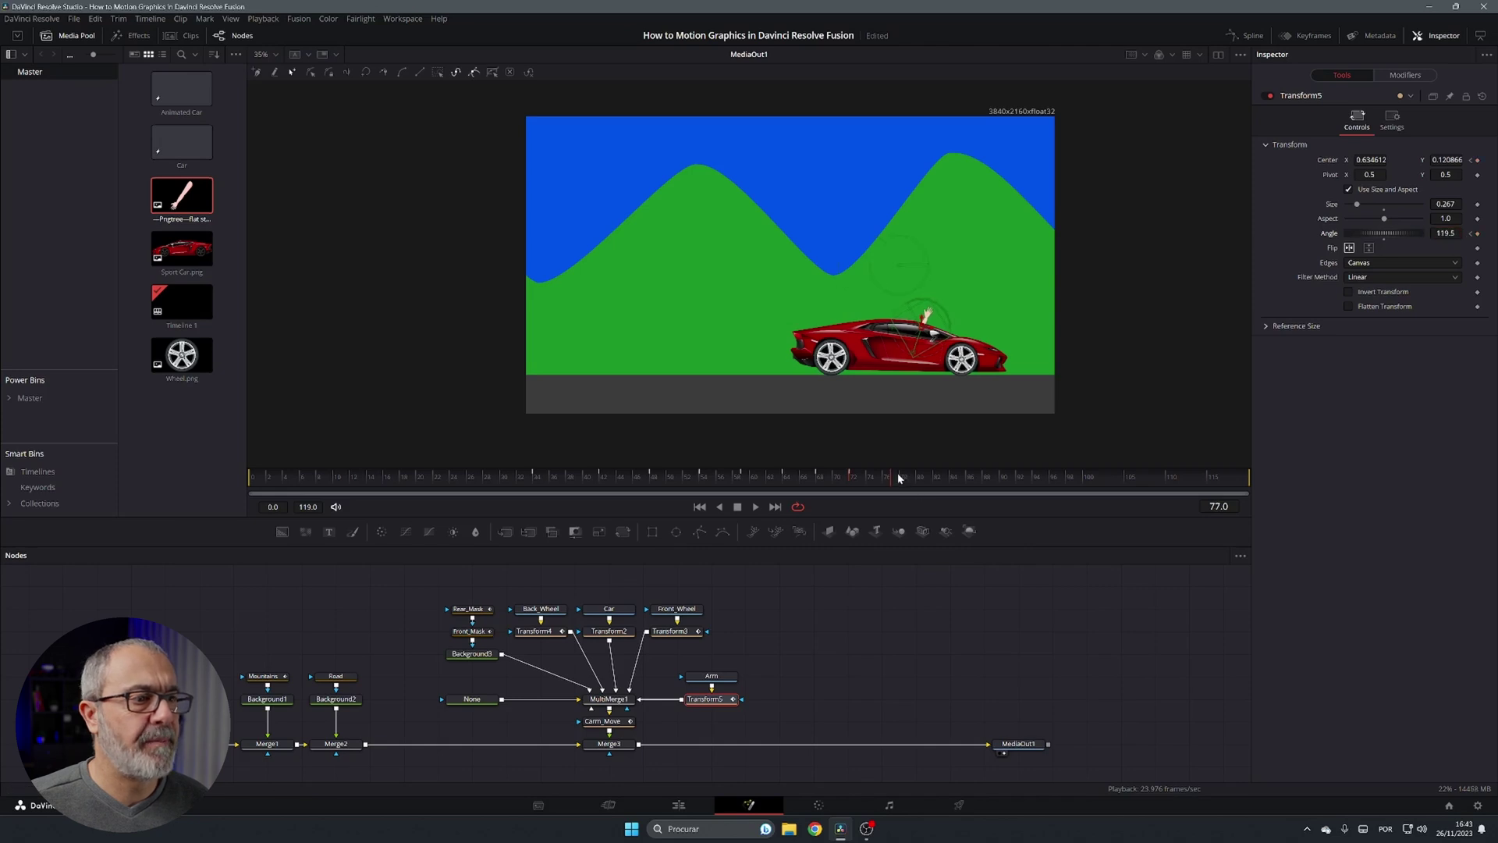
click(903, 479)
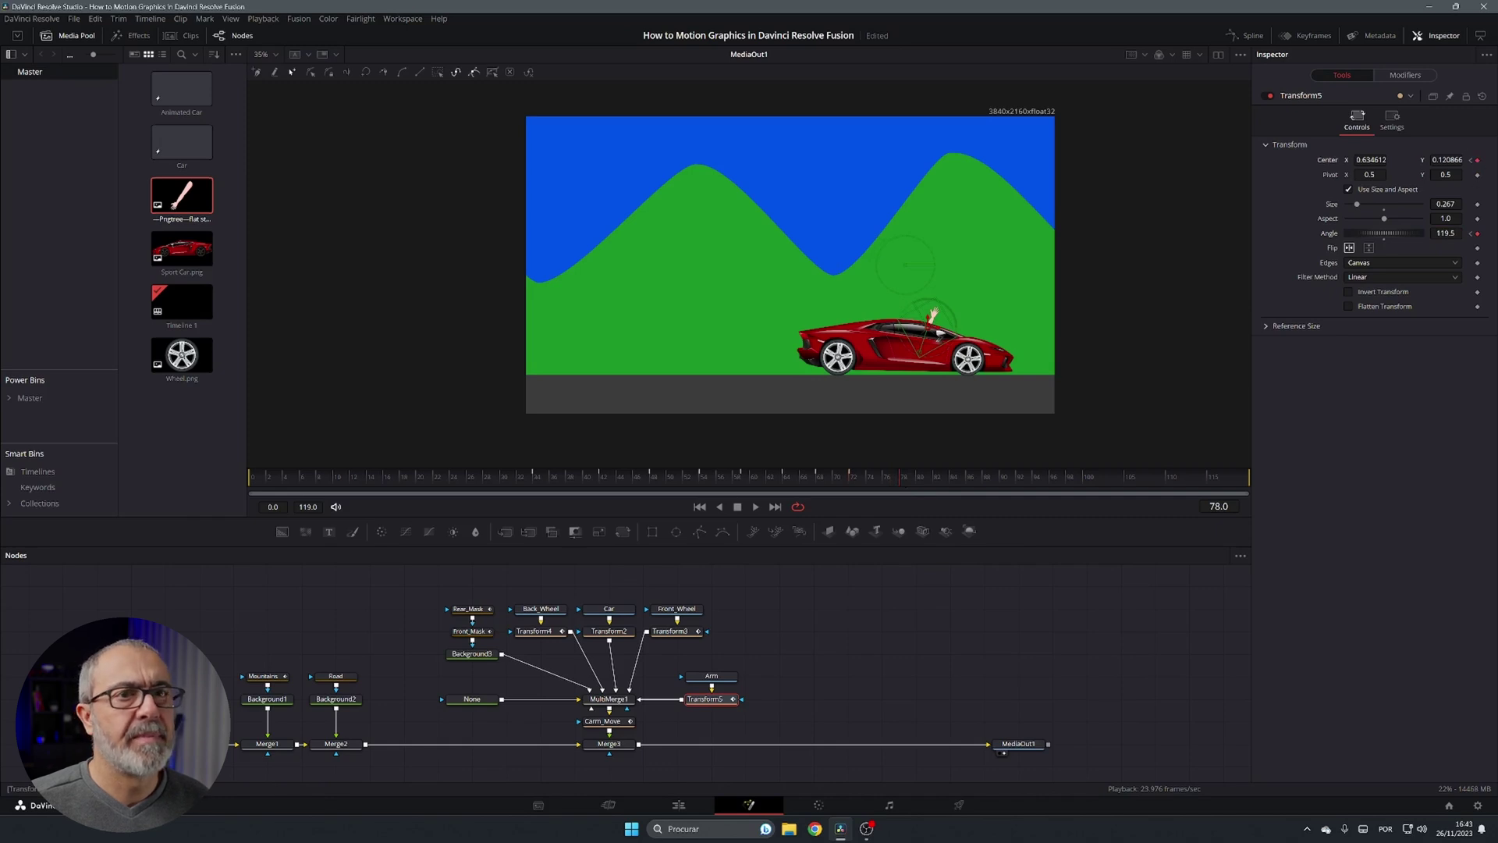
drag(925, 349, 920, 353)
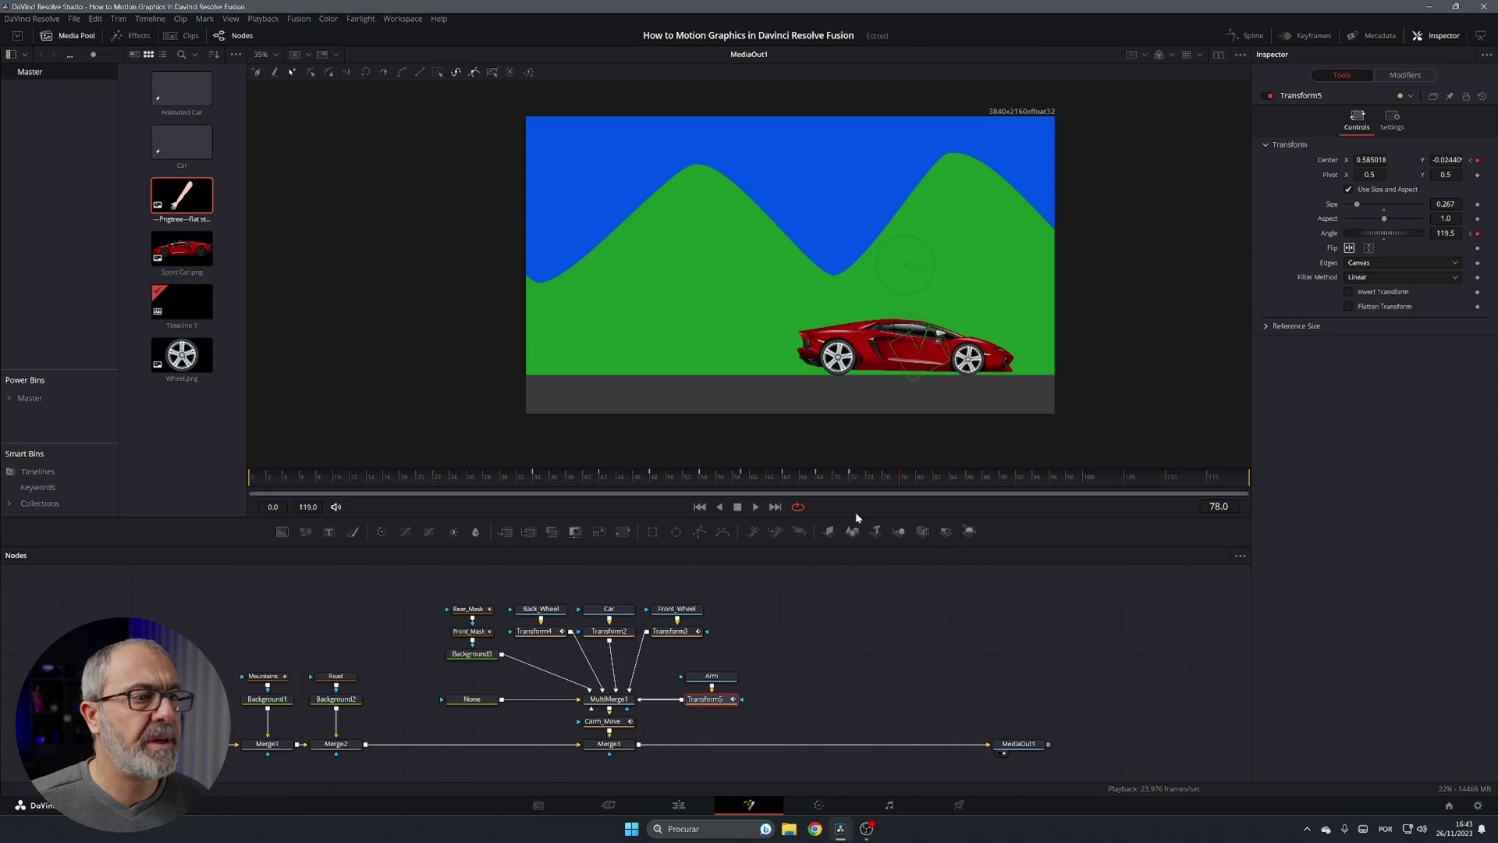
Step: Play the animation from frame 0 to check the arm's wave
key(Home)
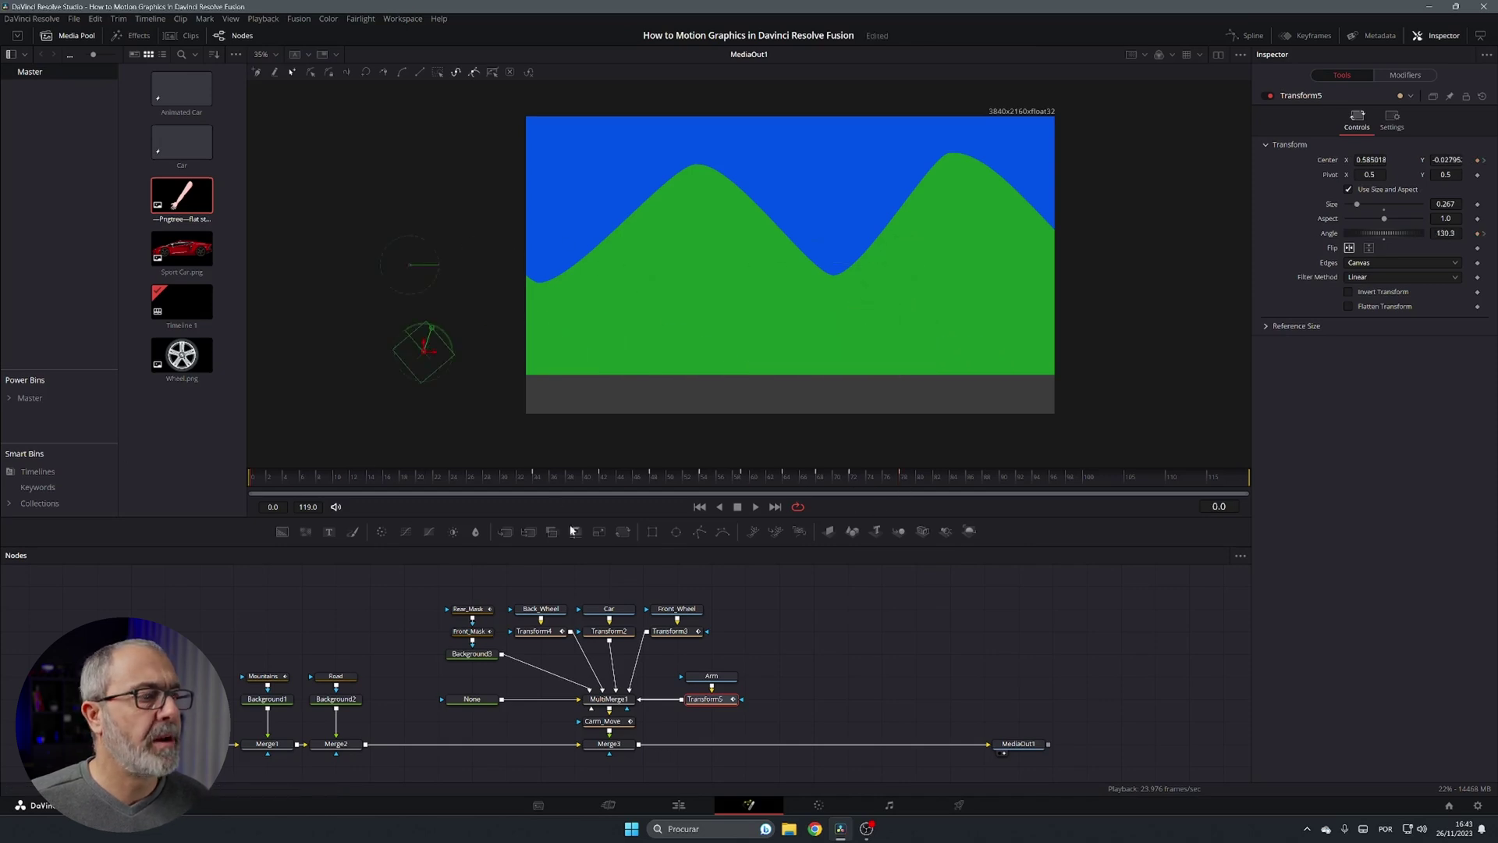
click(756, 507)
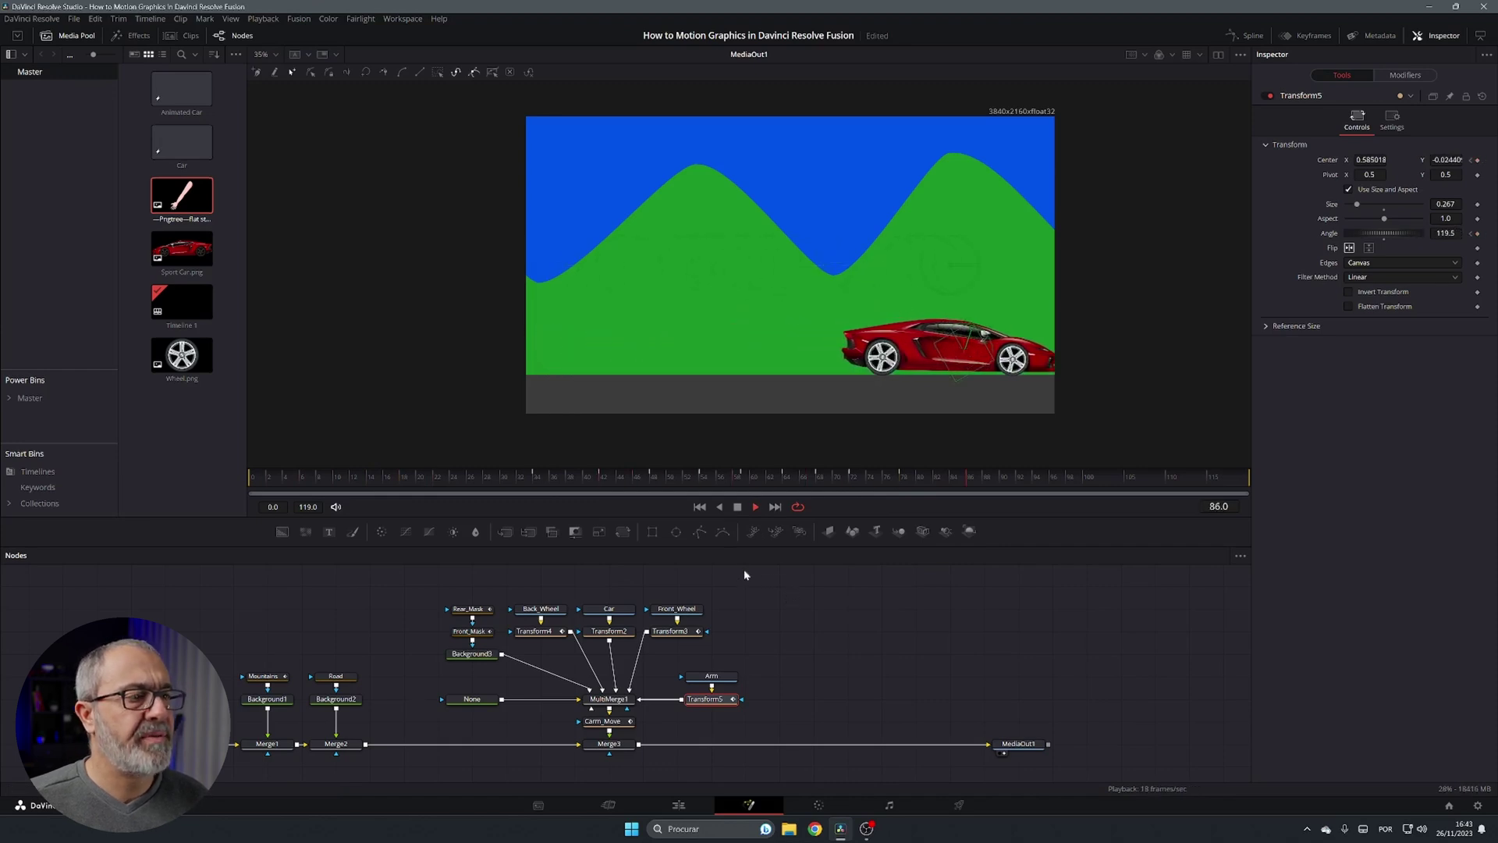
click(737, 507)
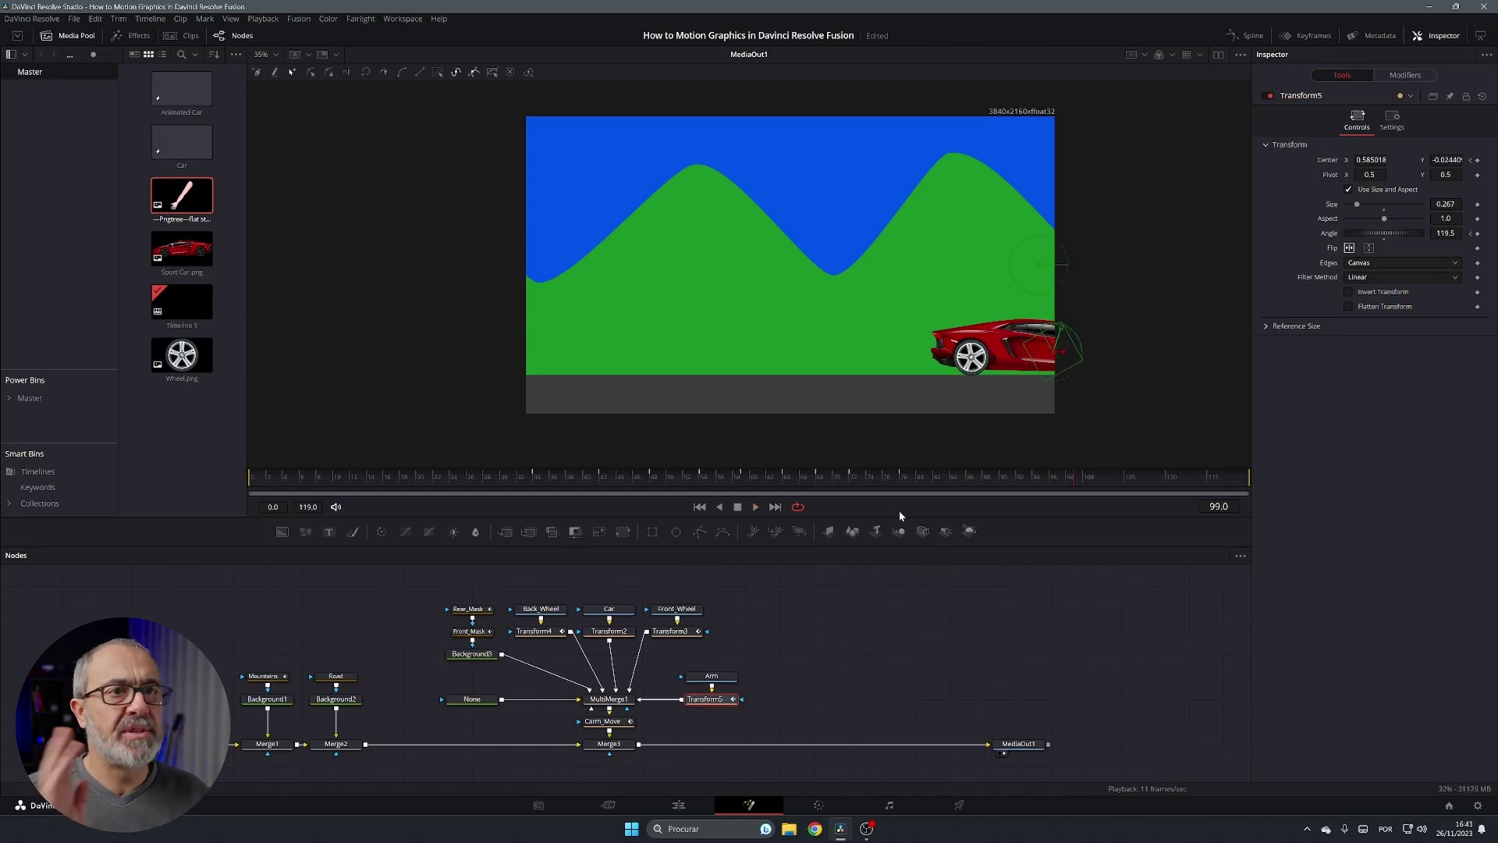
Step: Display Transform5's curves in the Spline editor and smooth the arm's angle keyframes
click(1249, 36)
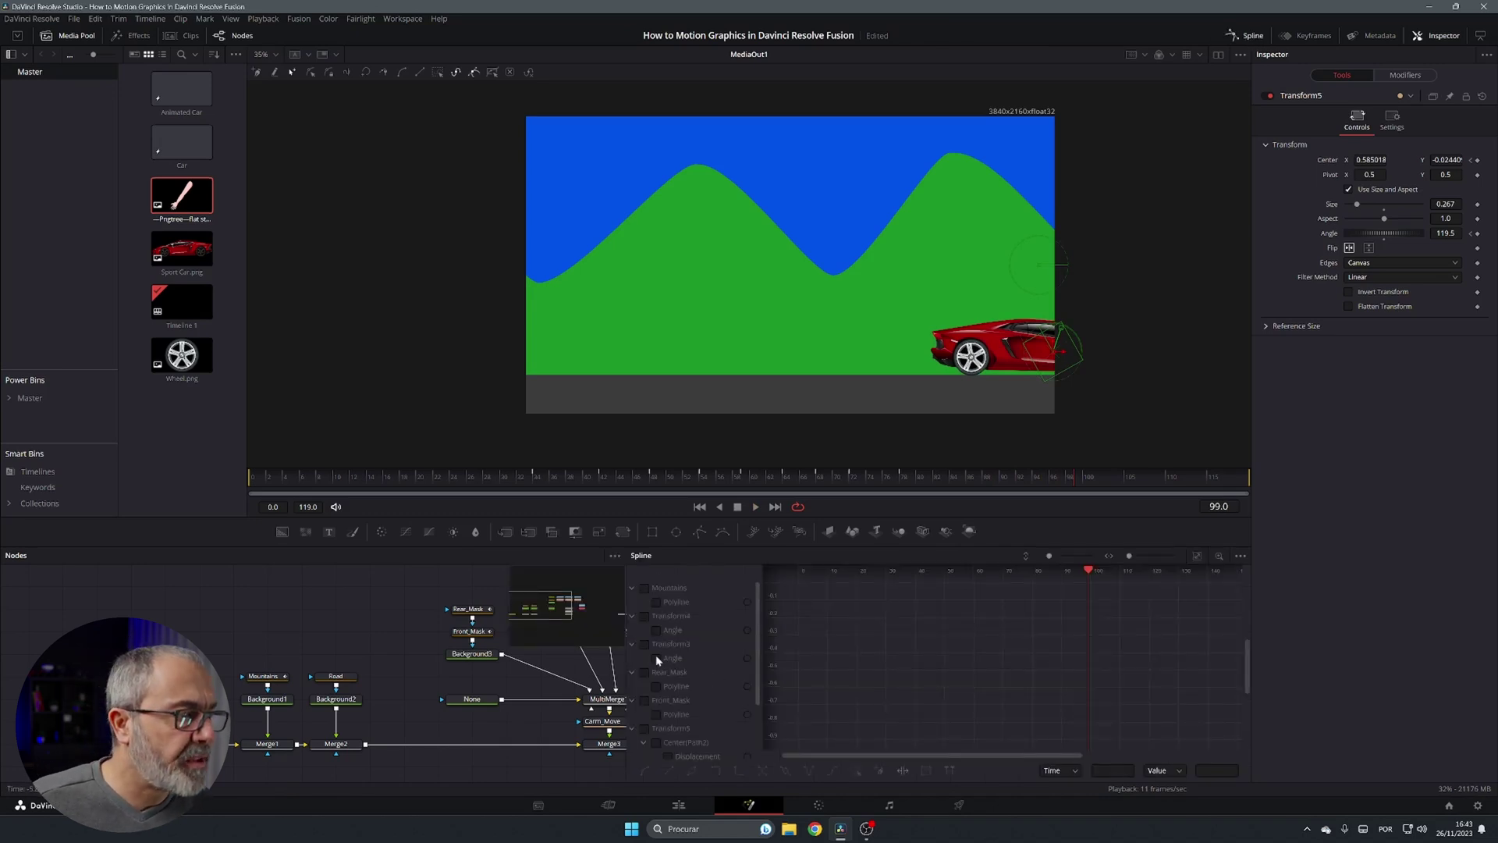
drag(537, 735, 370, 717)
scroll(698, 643, down, 3)
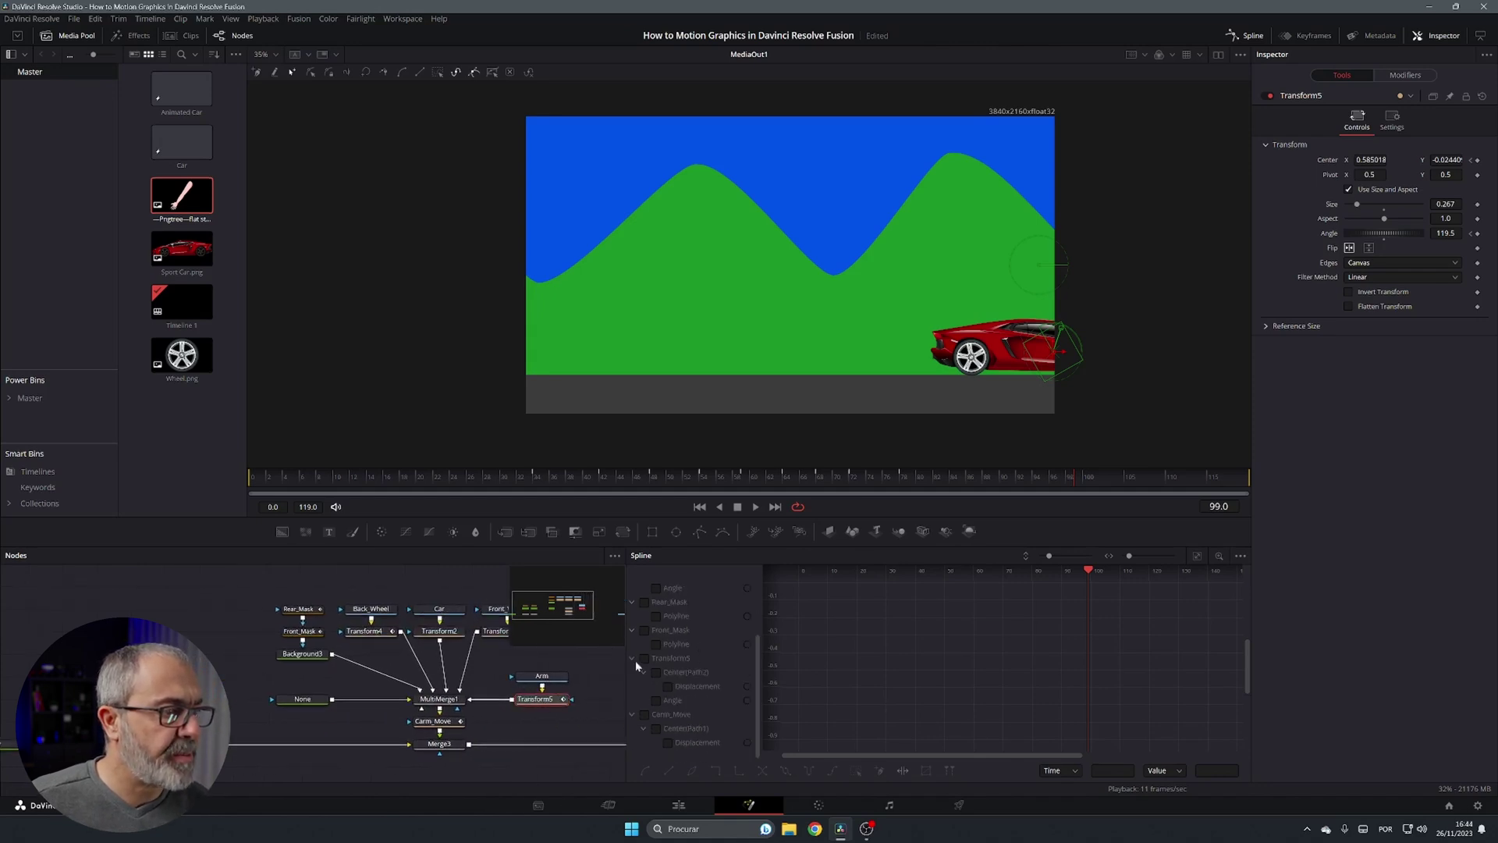
click(643, 658)
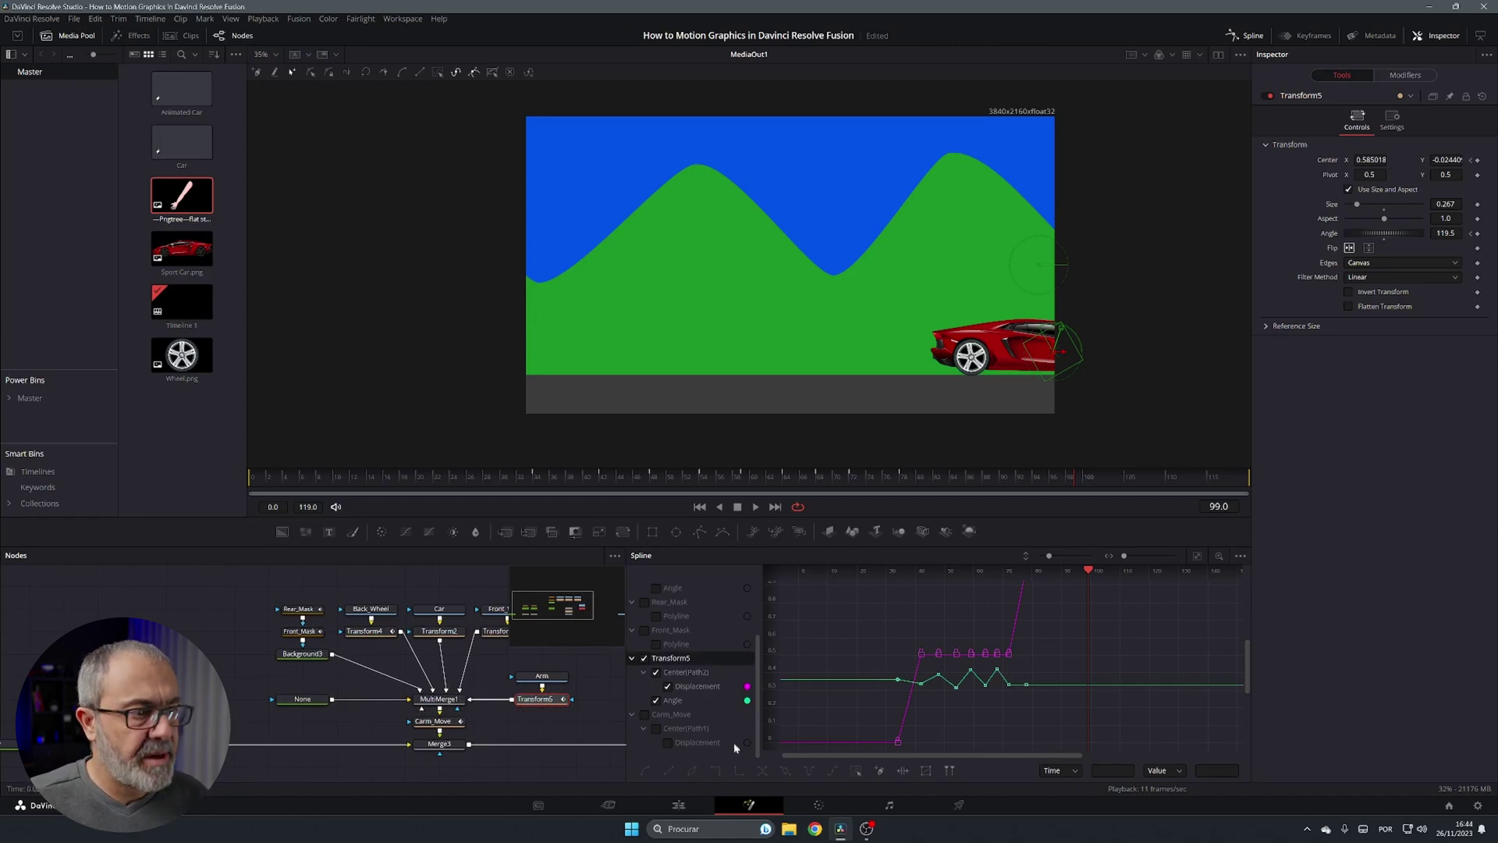
drag(925, 687, 1038, 698)
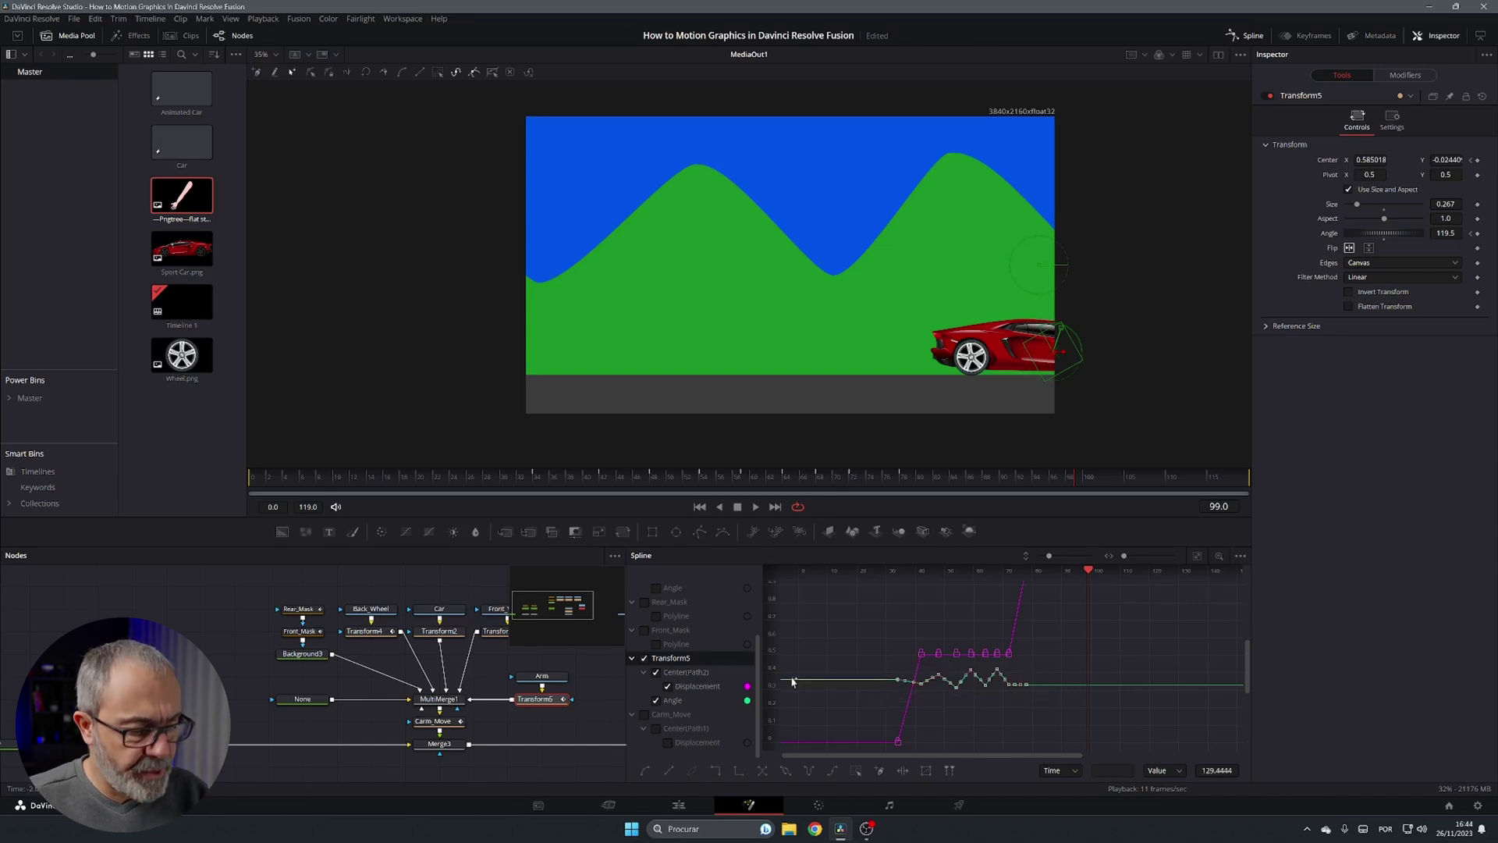
key(shift+s)
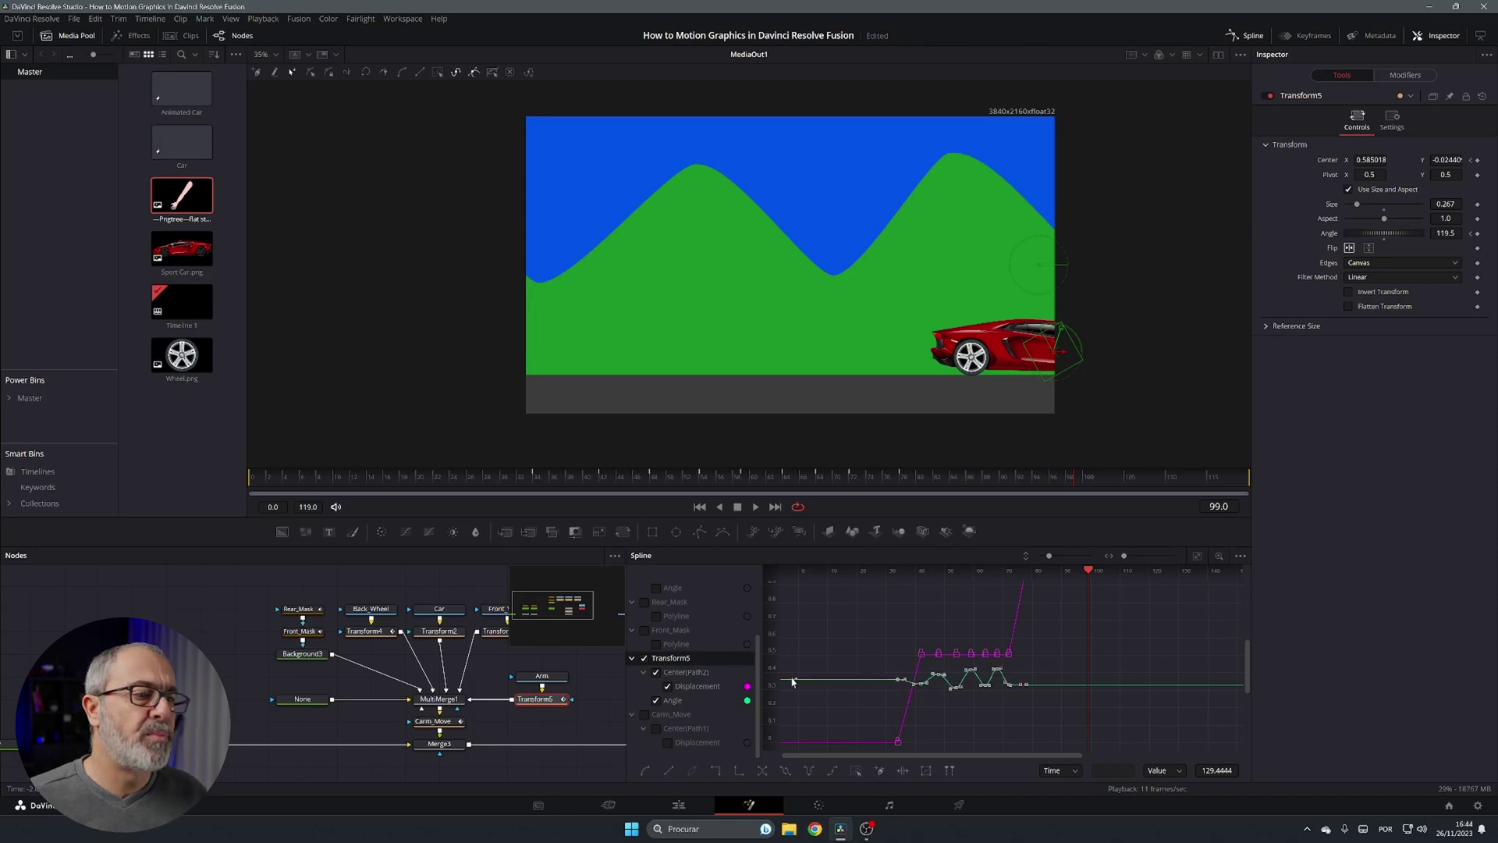
Step: Ease the arm's displacement curve at frames 34, 42 and 72, with Ease Out 45 at frame 34 and 60 at frame 72
click(921, 654)
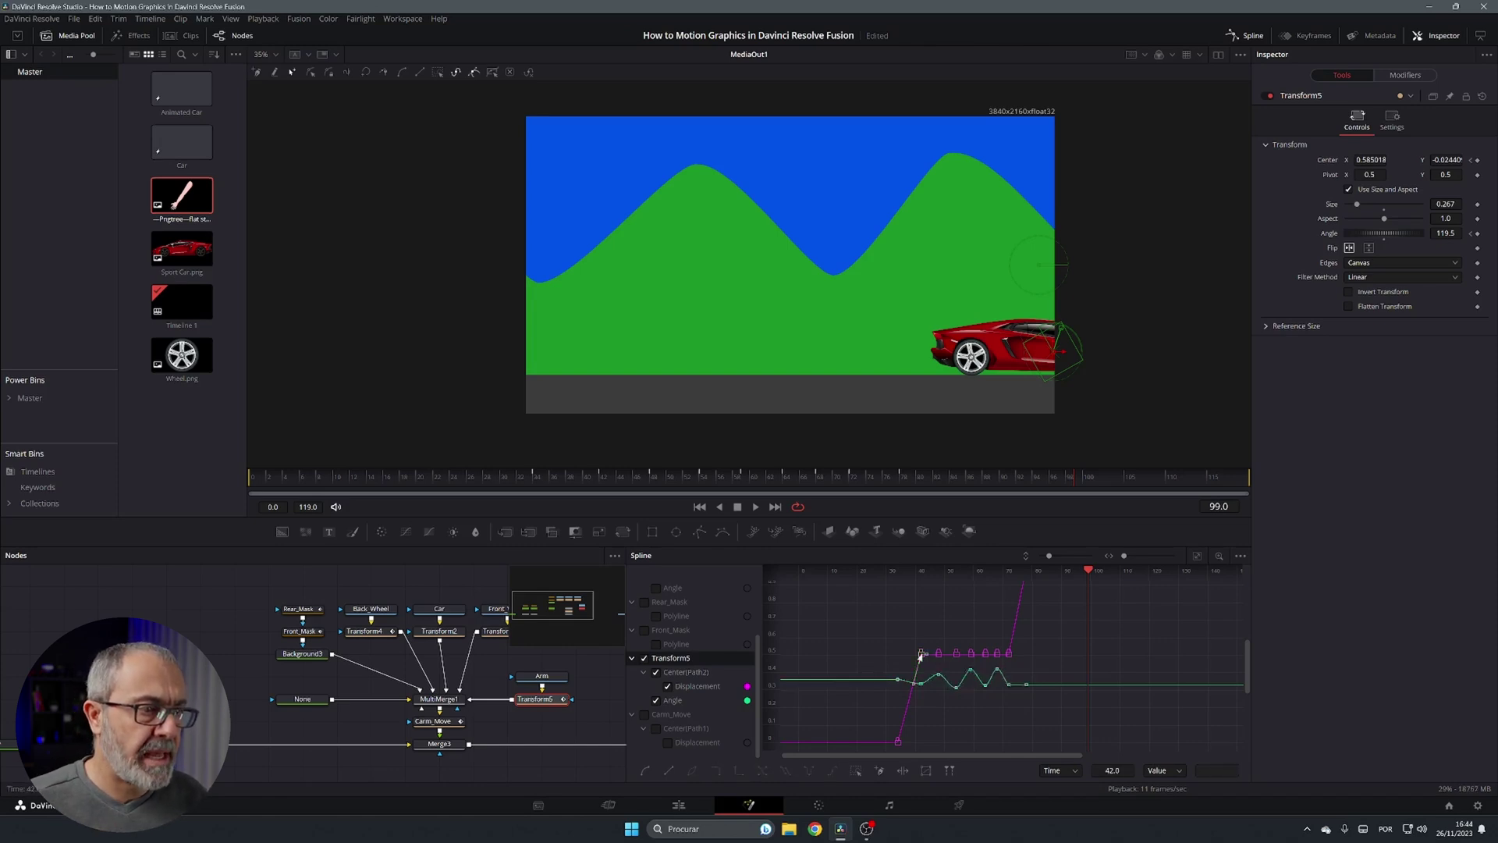
key(f)
click(1007, 617)
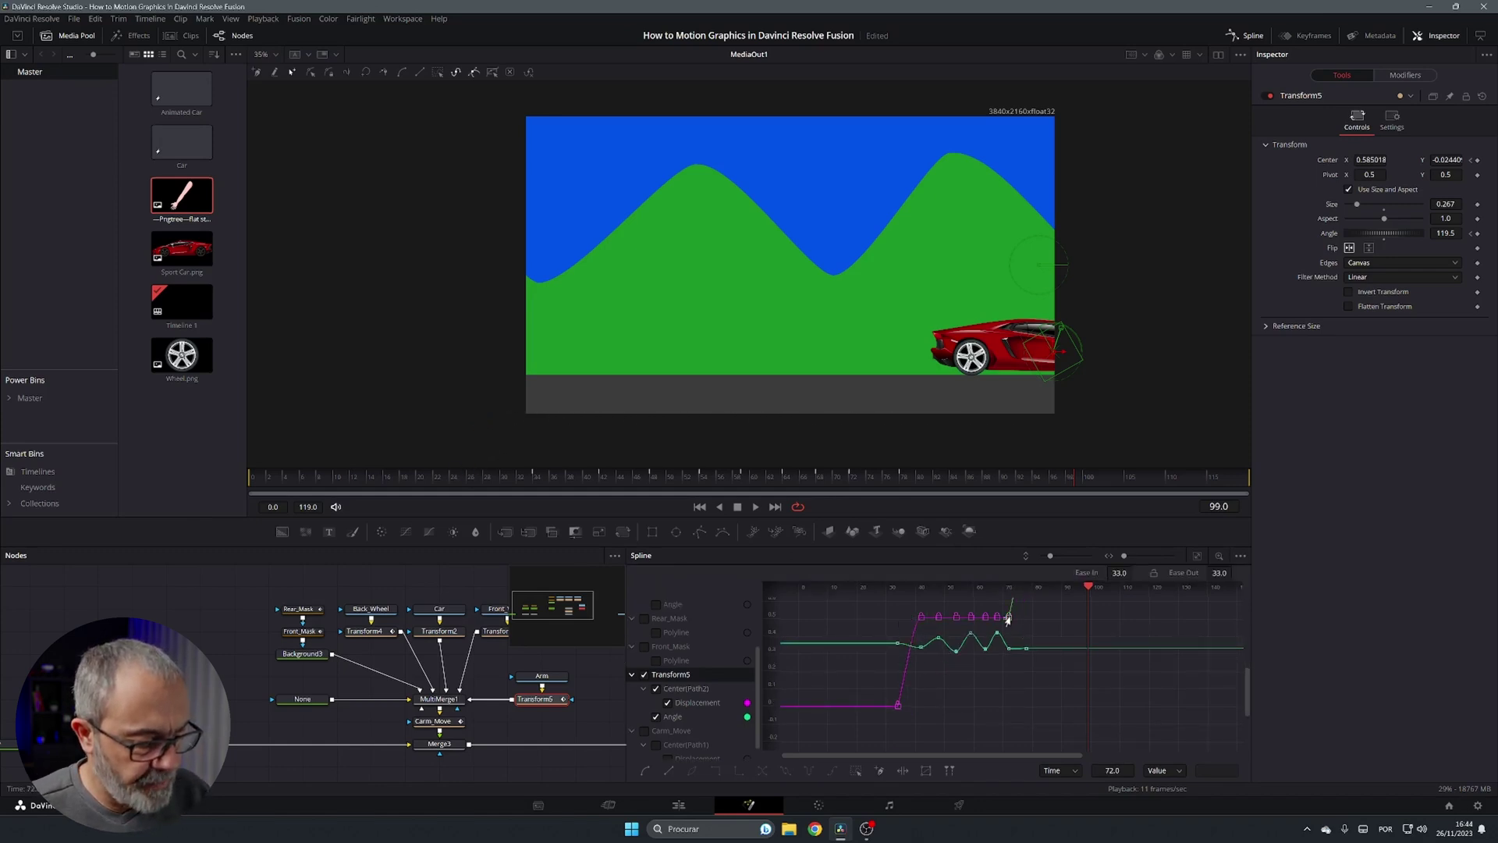
click(897, 706)
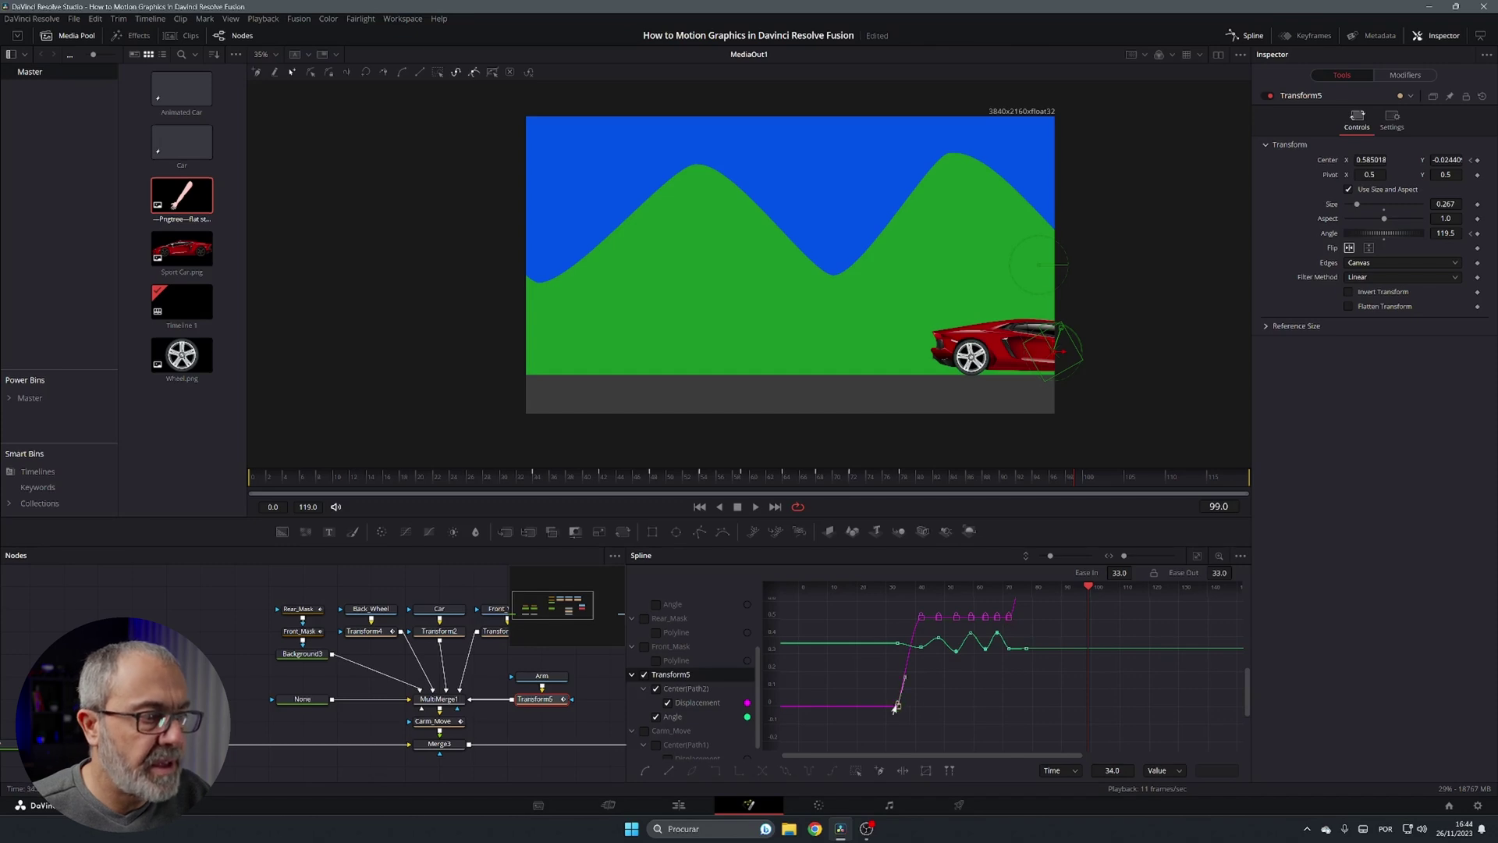
drag(901, 708, 906, 708)
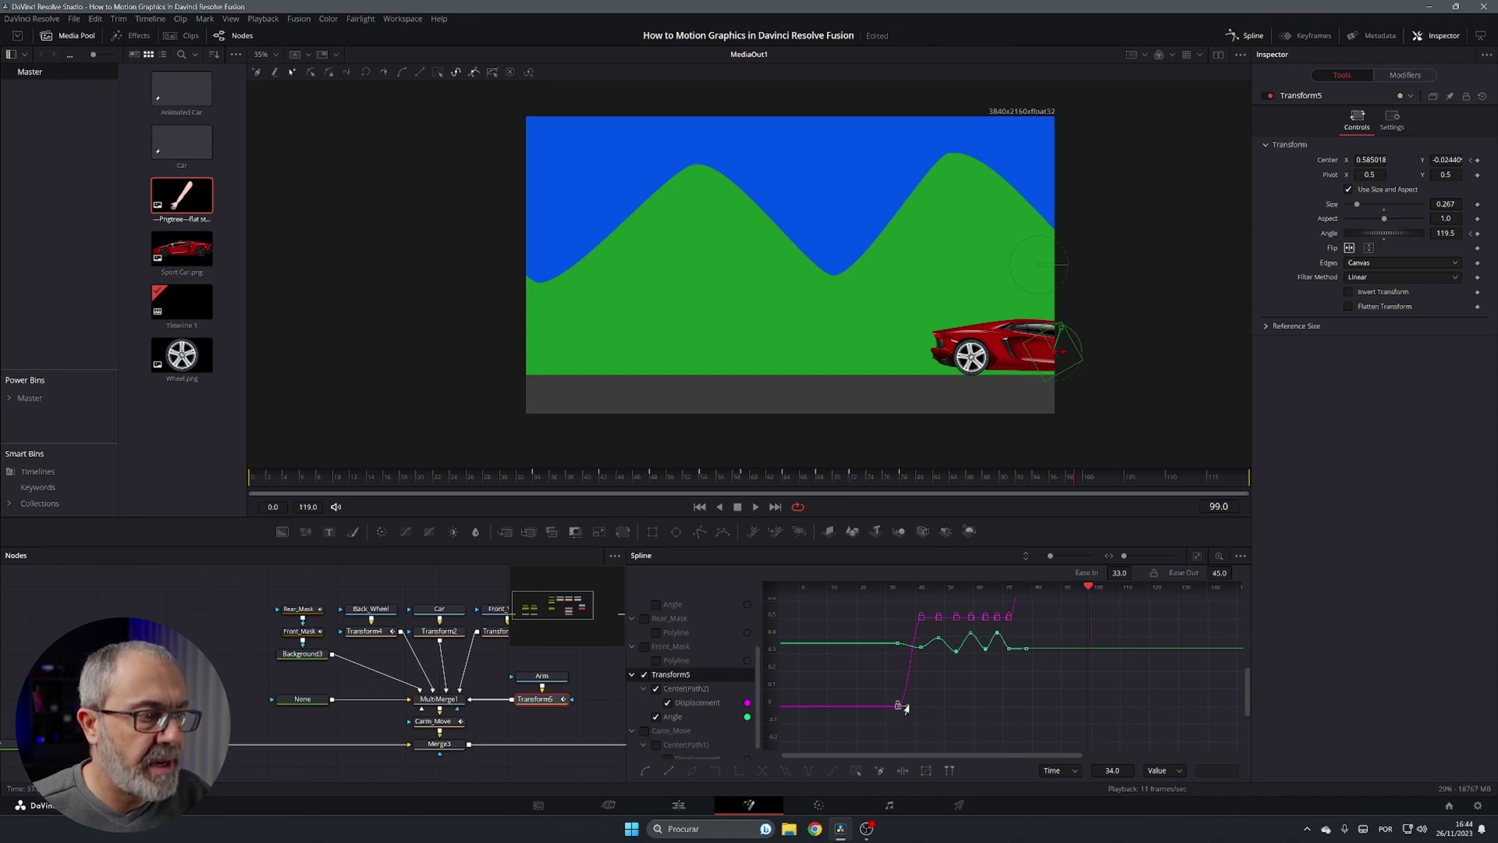
click(922, 617)
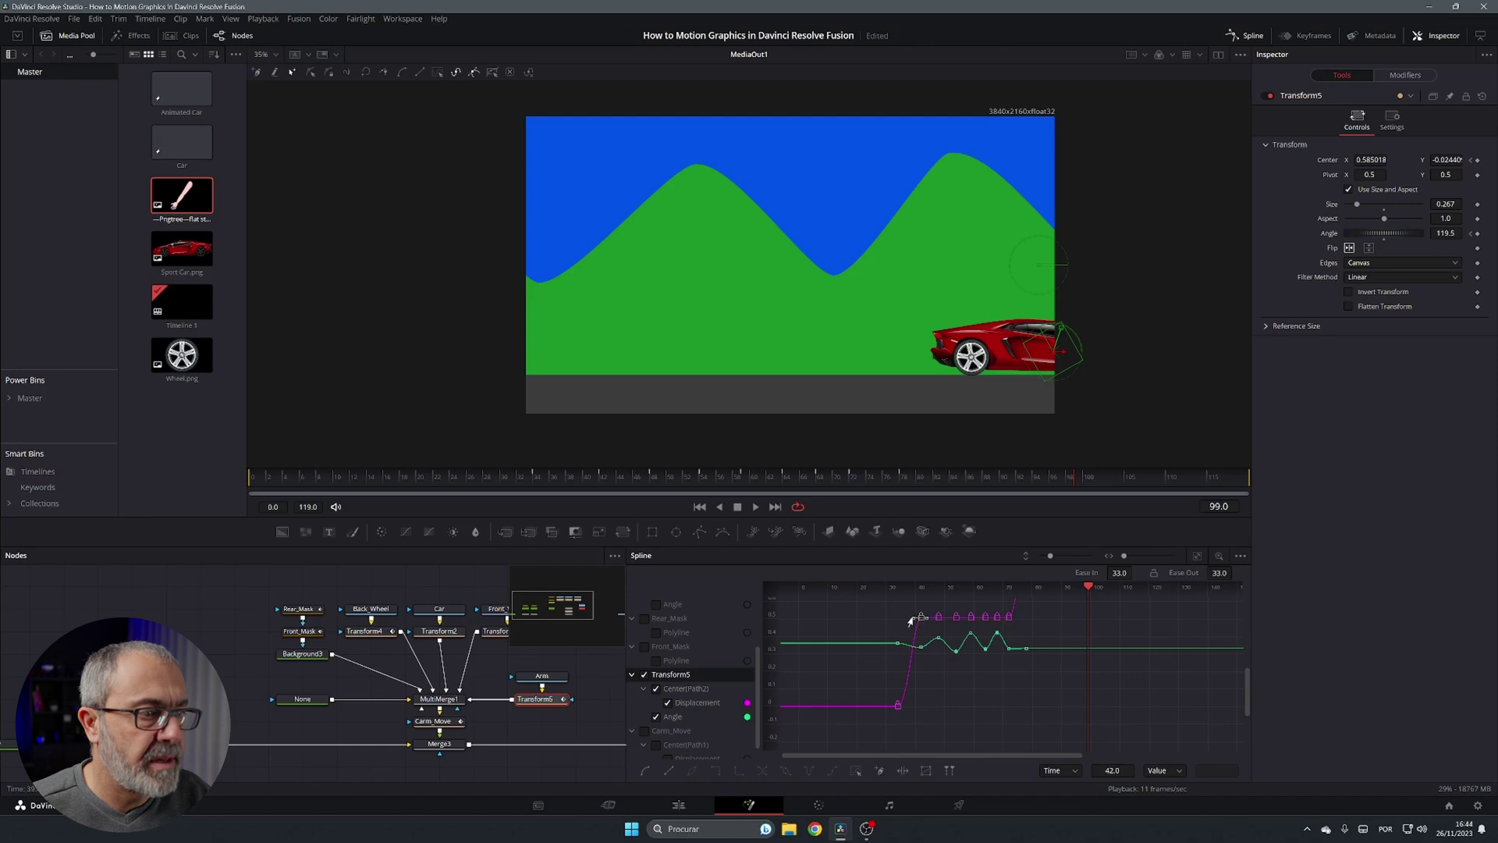
click(1010, 616)
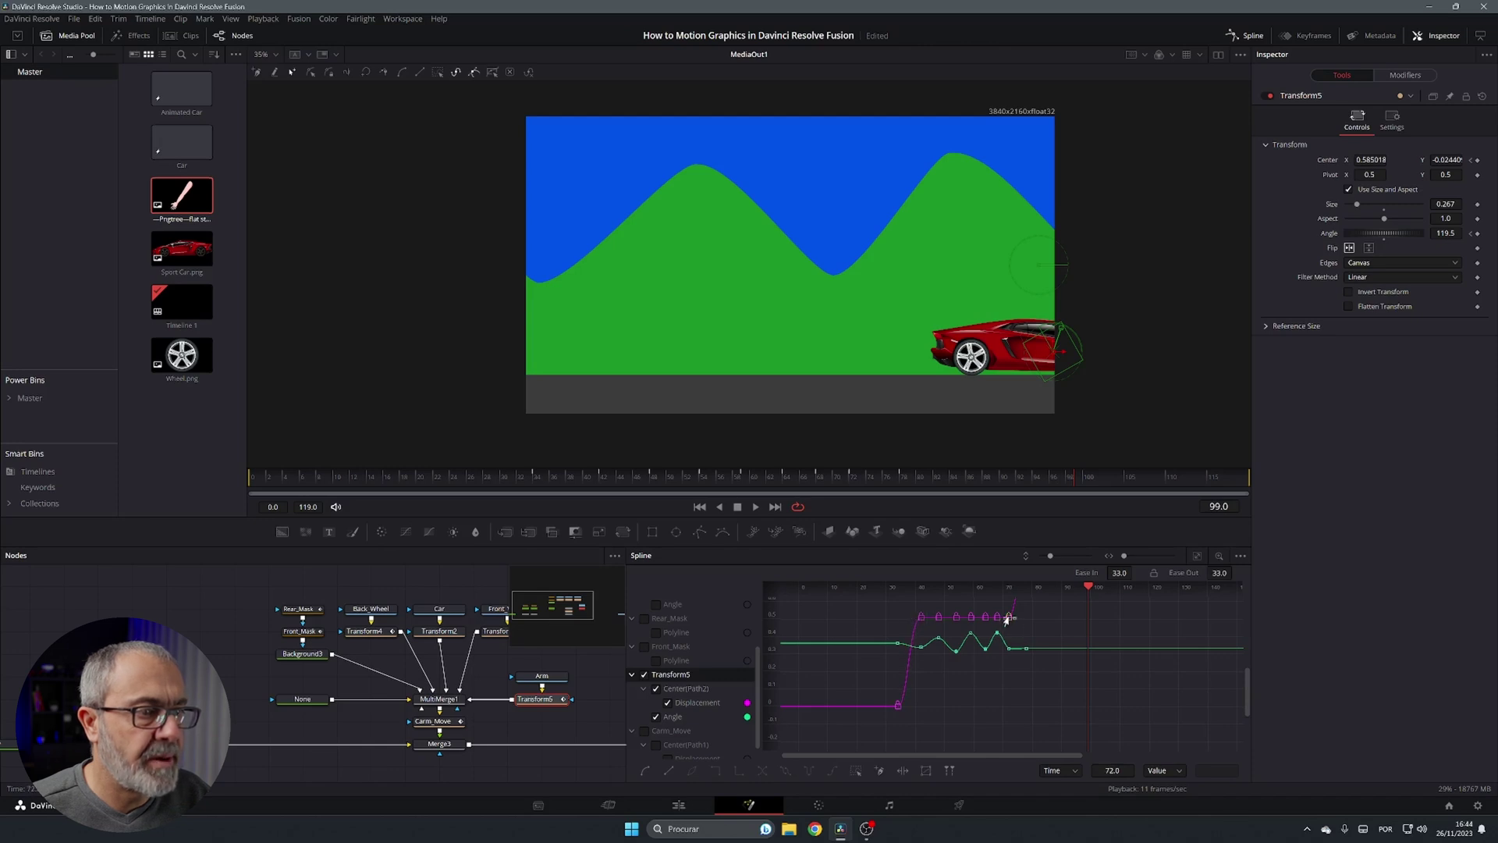
drag(1012, 618, 1016, 621)
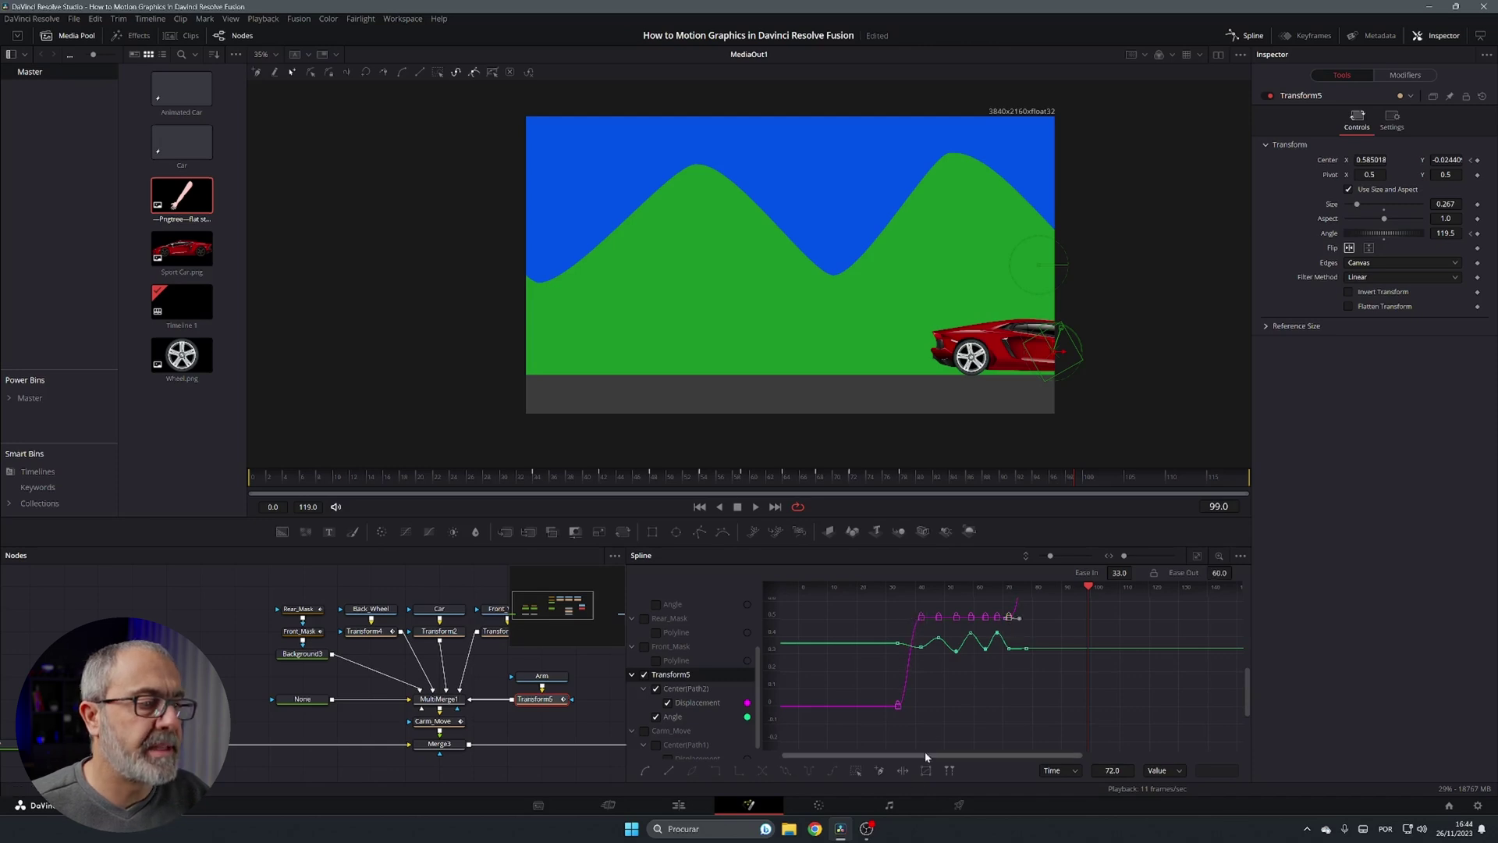
click(941, 733)
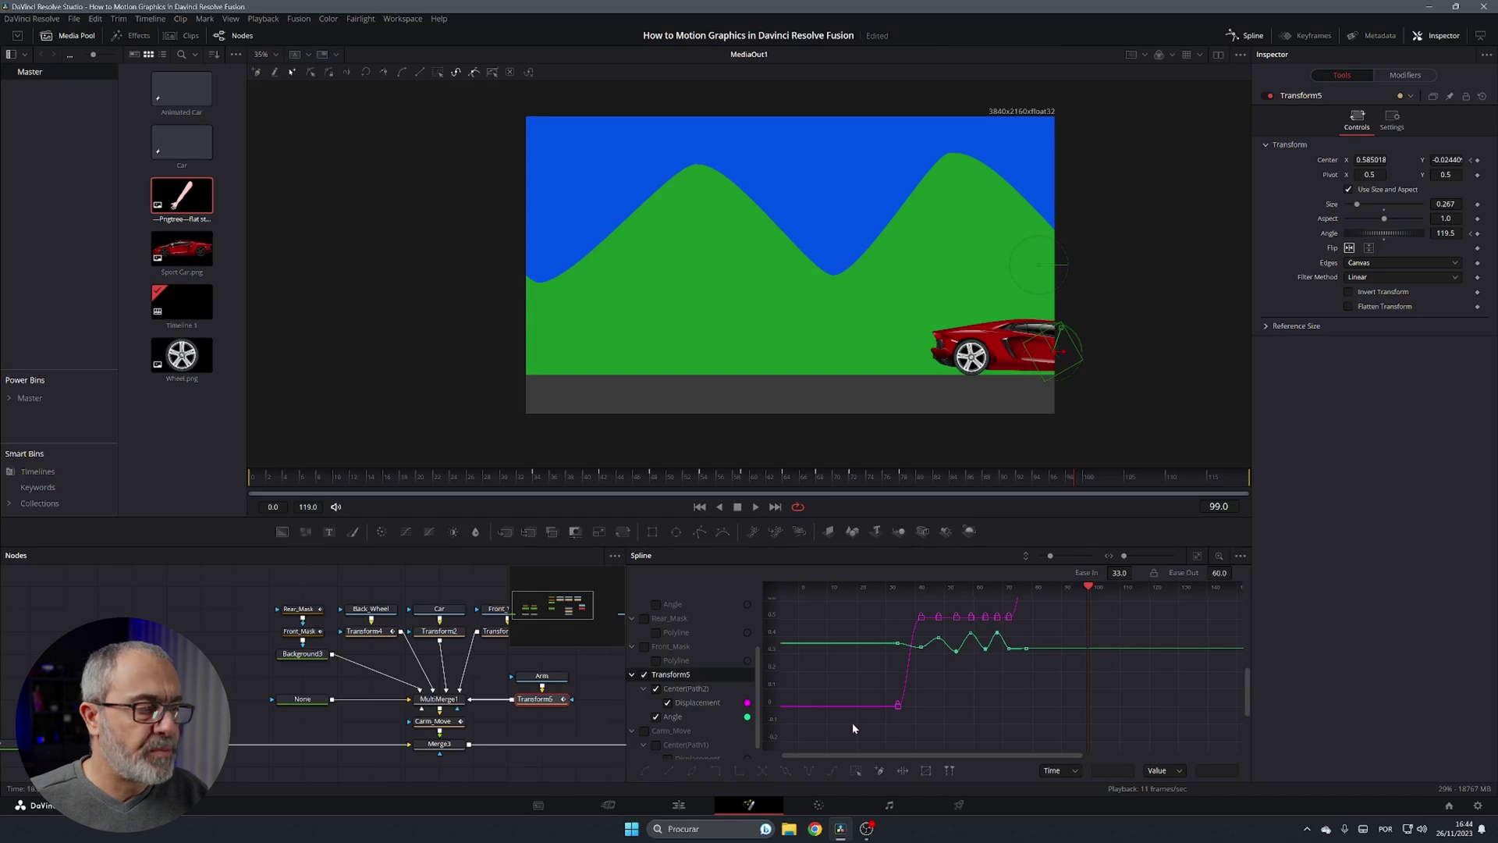
click(1251, 36)
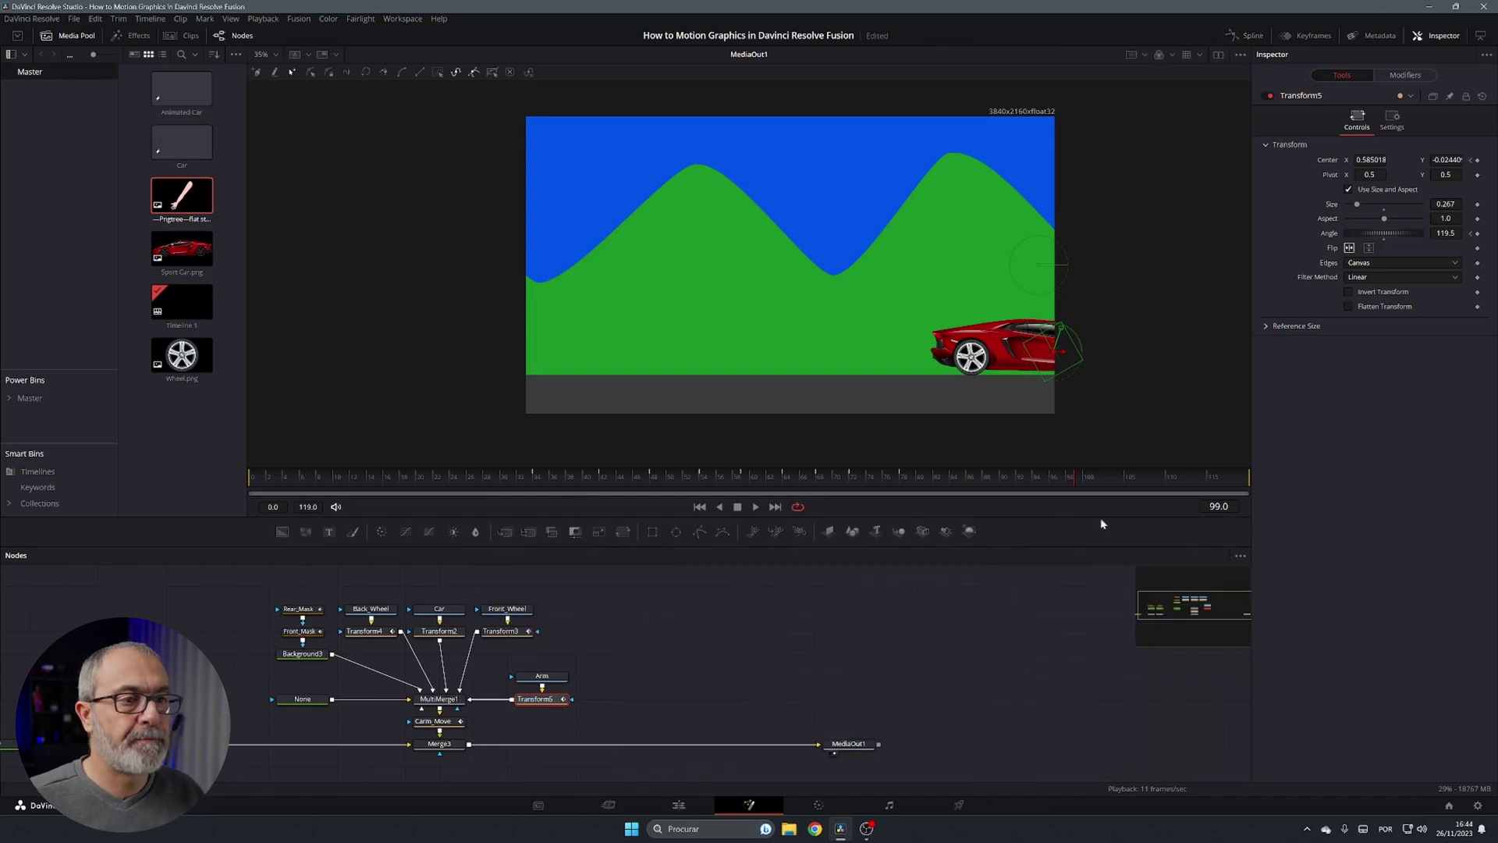
Step: Play back the animation from the start to check the eased arm movement
drag(1072, 482, 255, 473)
click(756, 506)
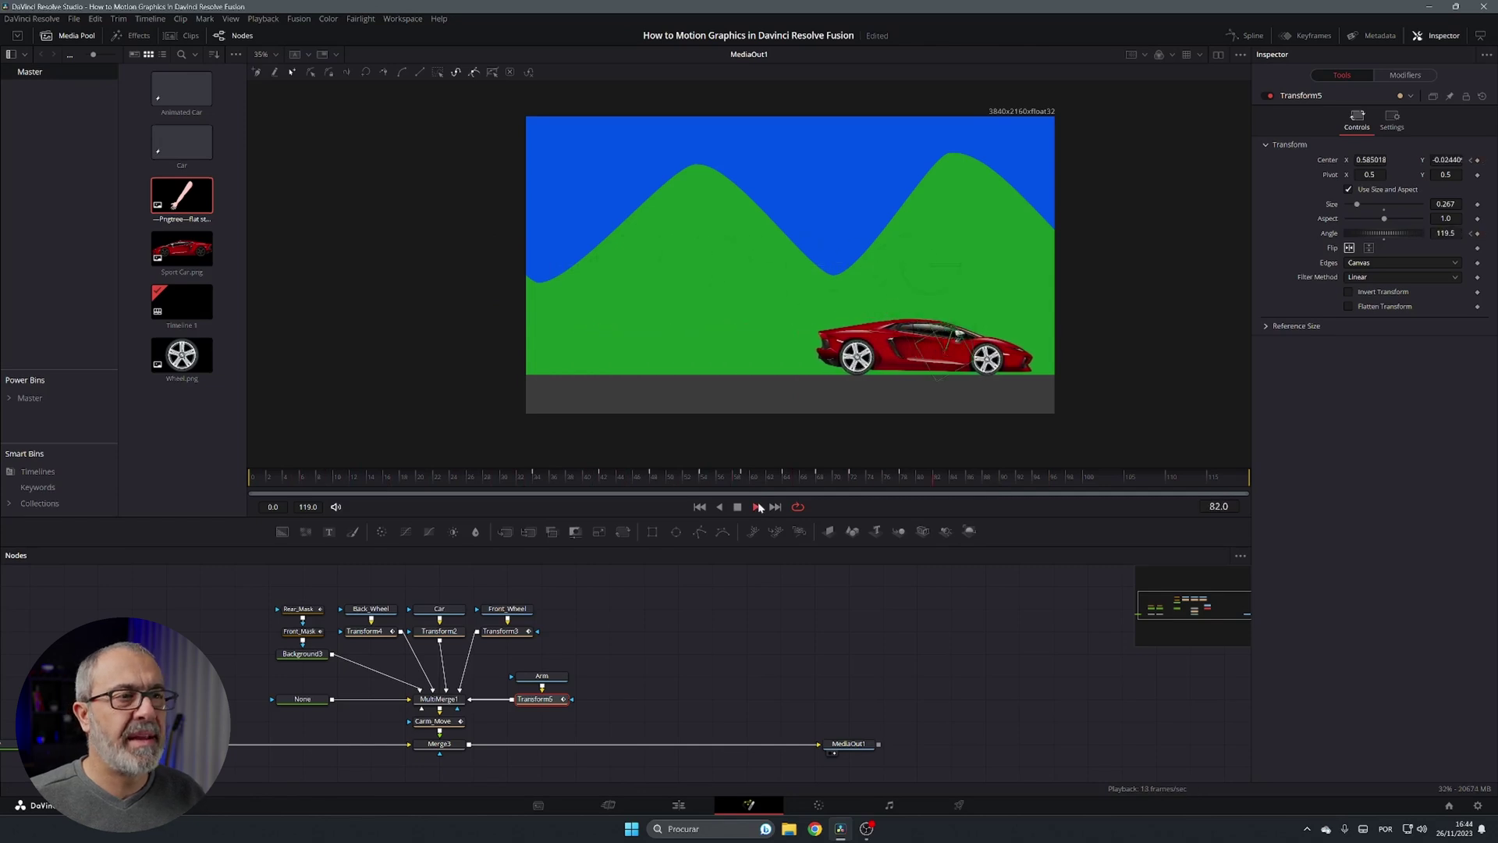
click(738, 508)
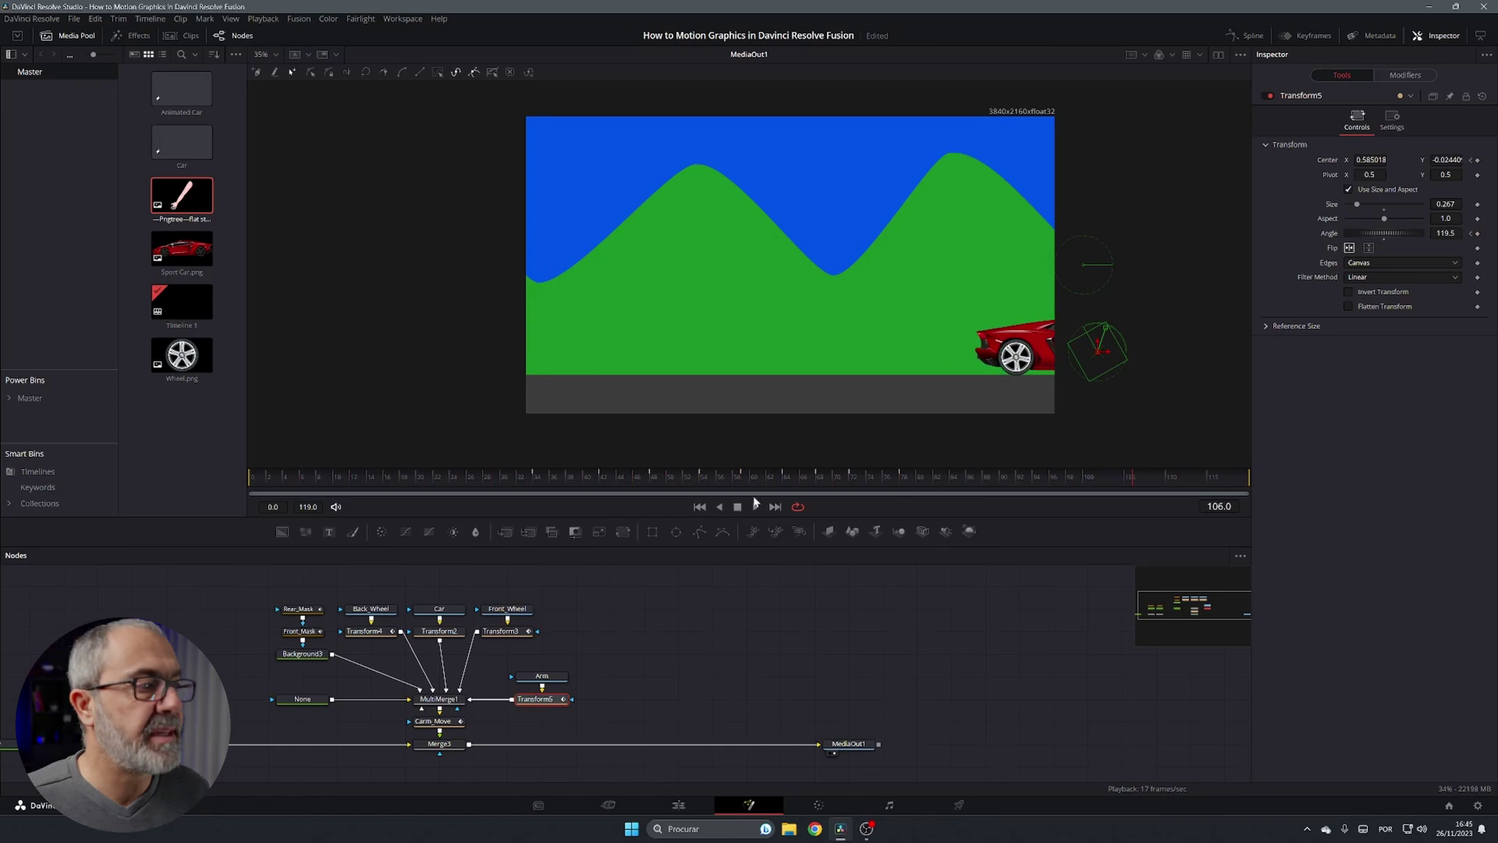
Step: At frame 34, add a Text node and merge it into the composite between Merge3 and MediaOut1
drag(1131, 477, 537, 484)
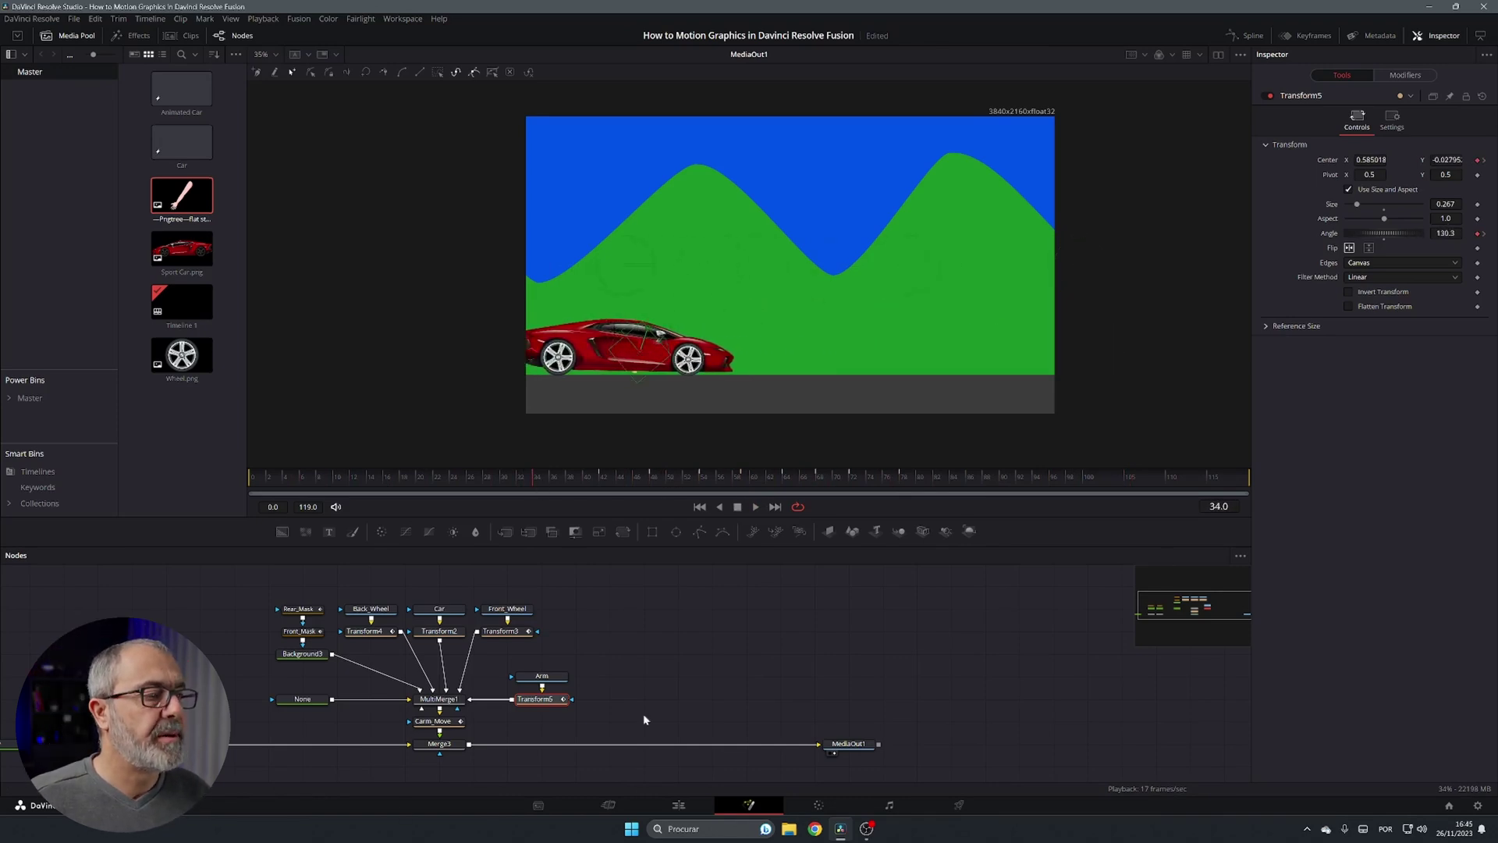
click(333, 532)
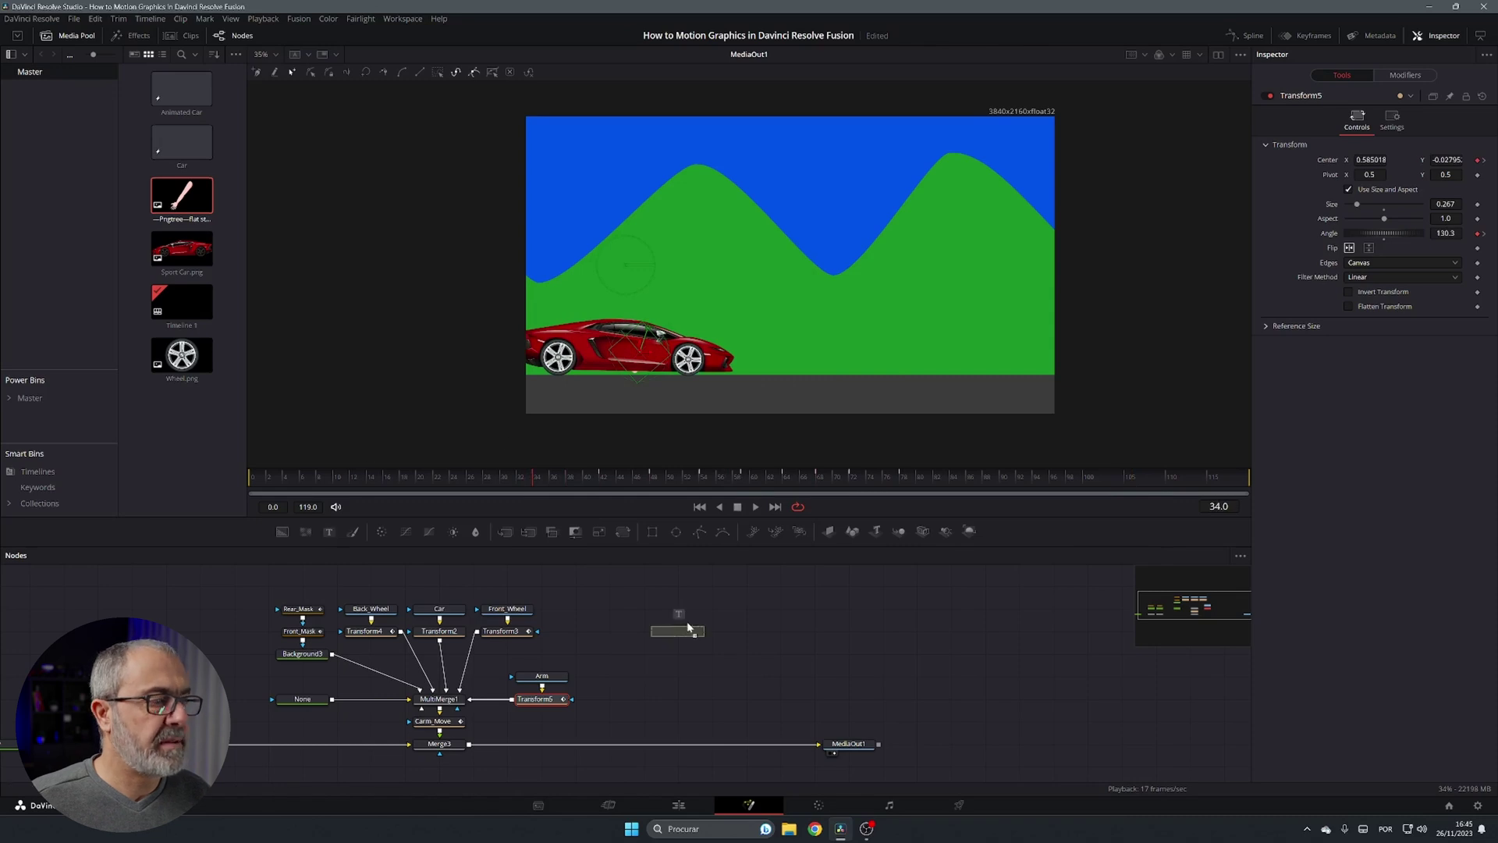
drag(708, 636, 468, 743)
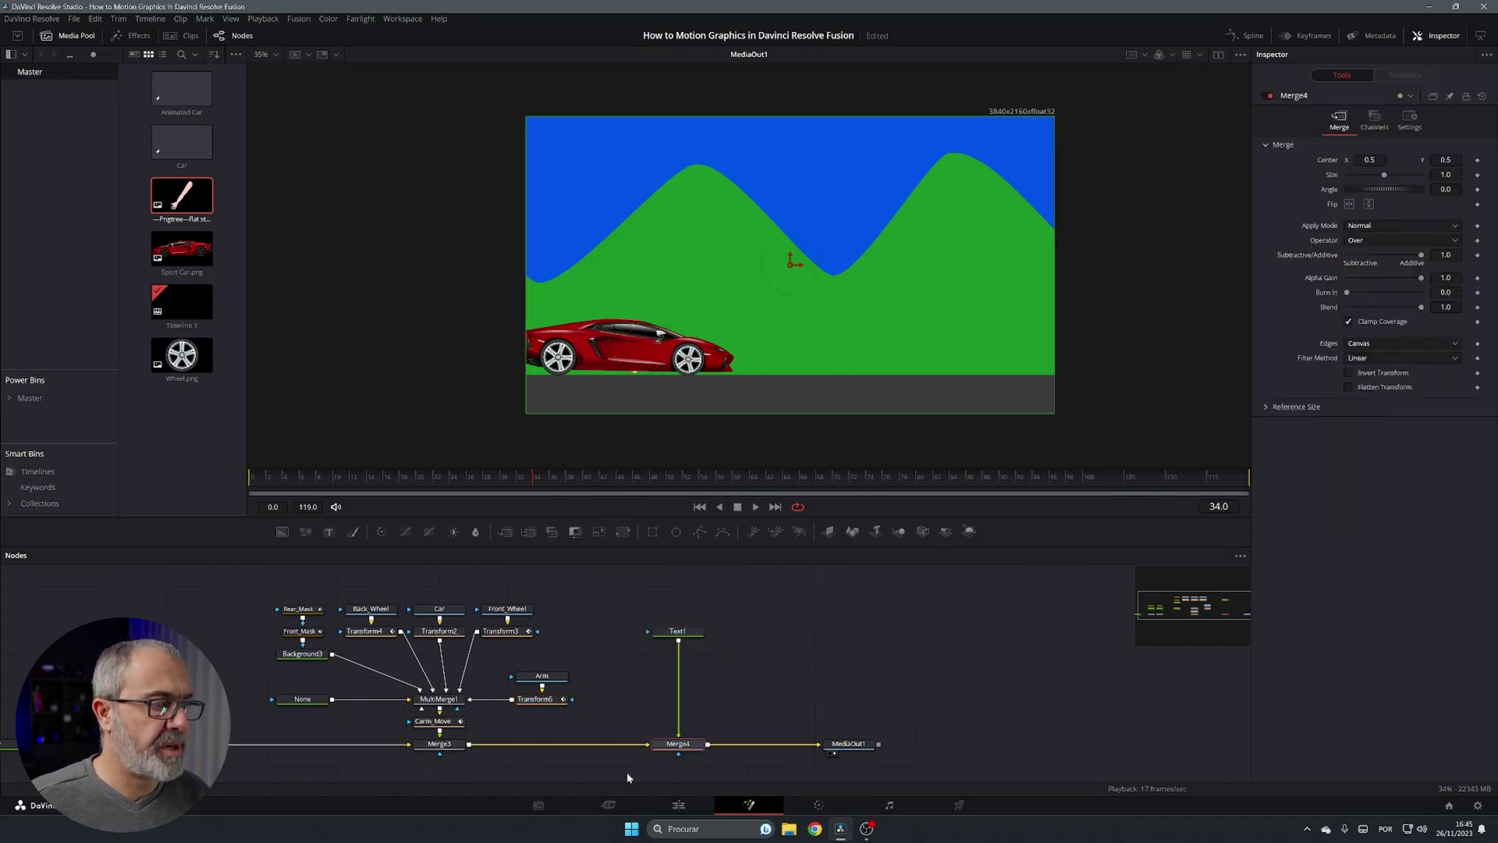
Step: Enter "Super" and "Cars" on two lines in the Text1 node and set the font to Nonstop
click(685, 630)
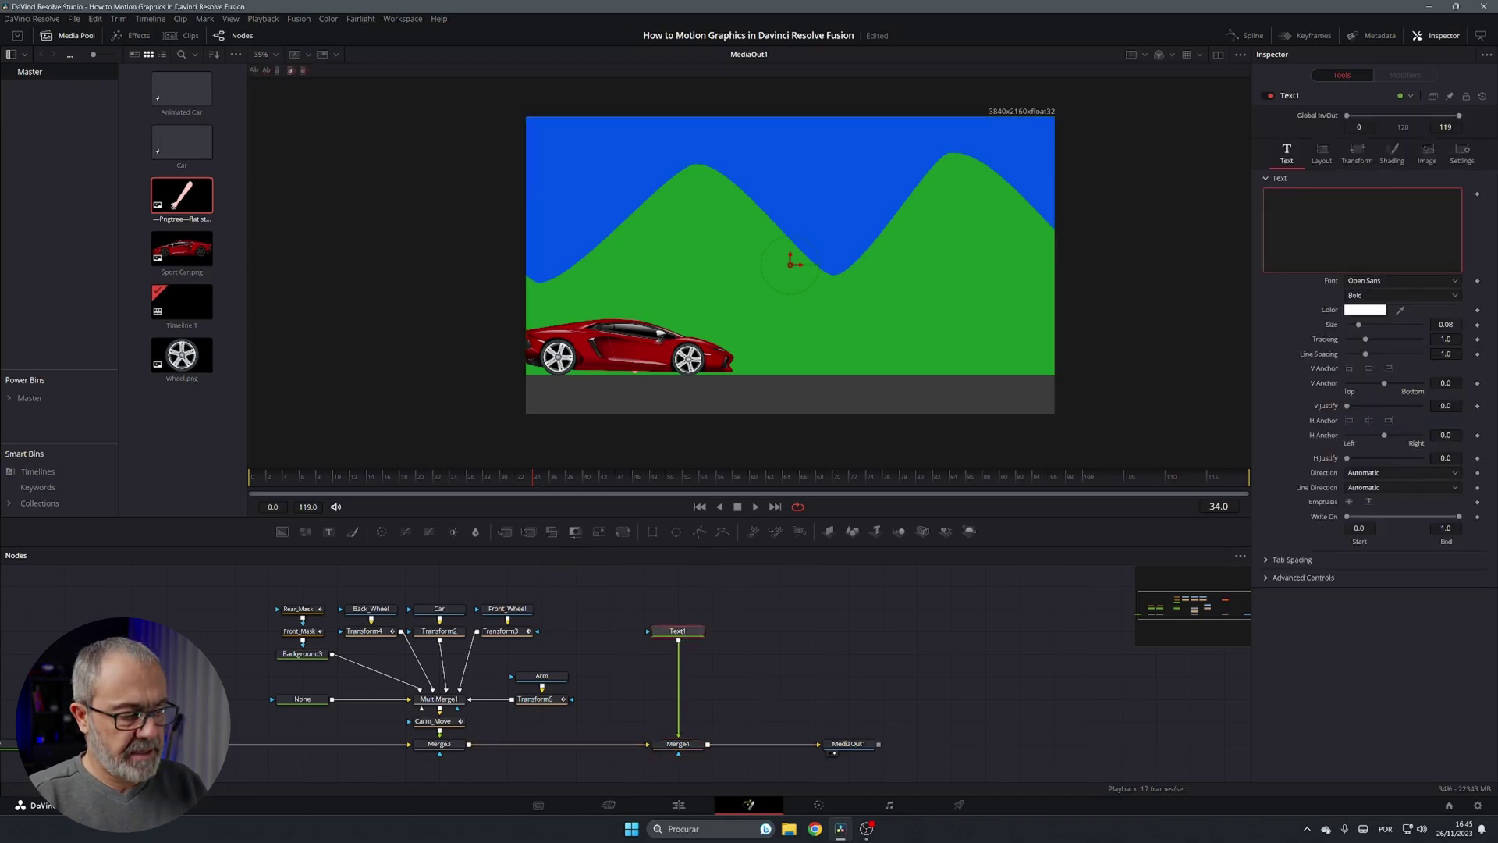
text(Super)
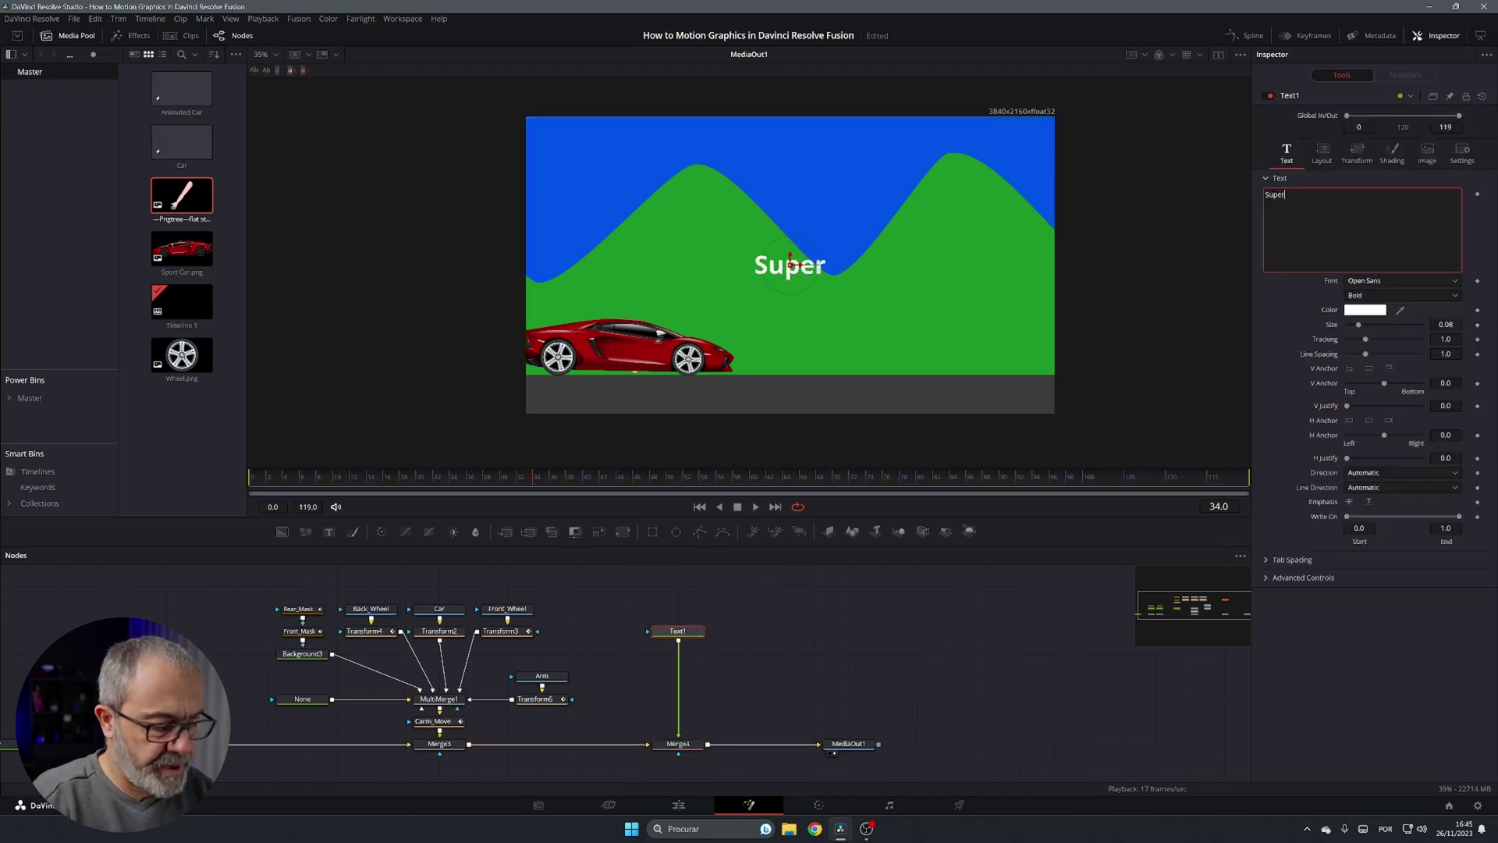
key(Return)
text(Cars)
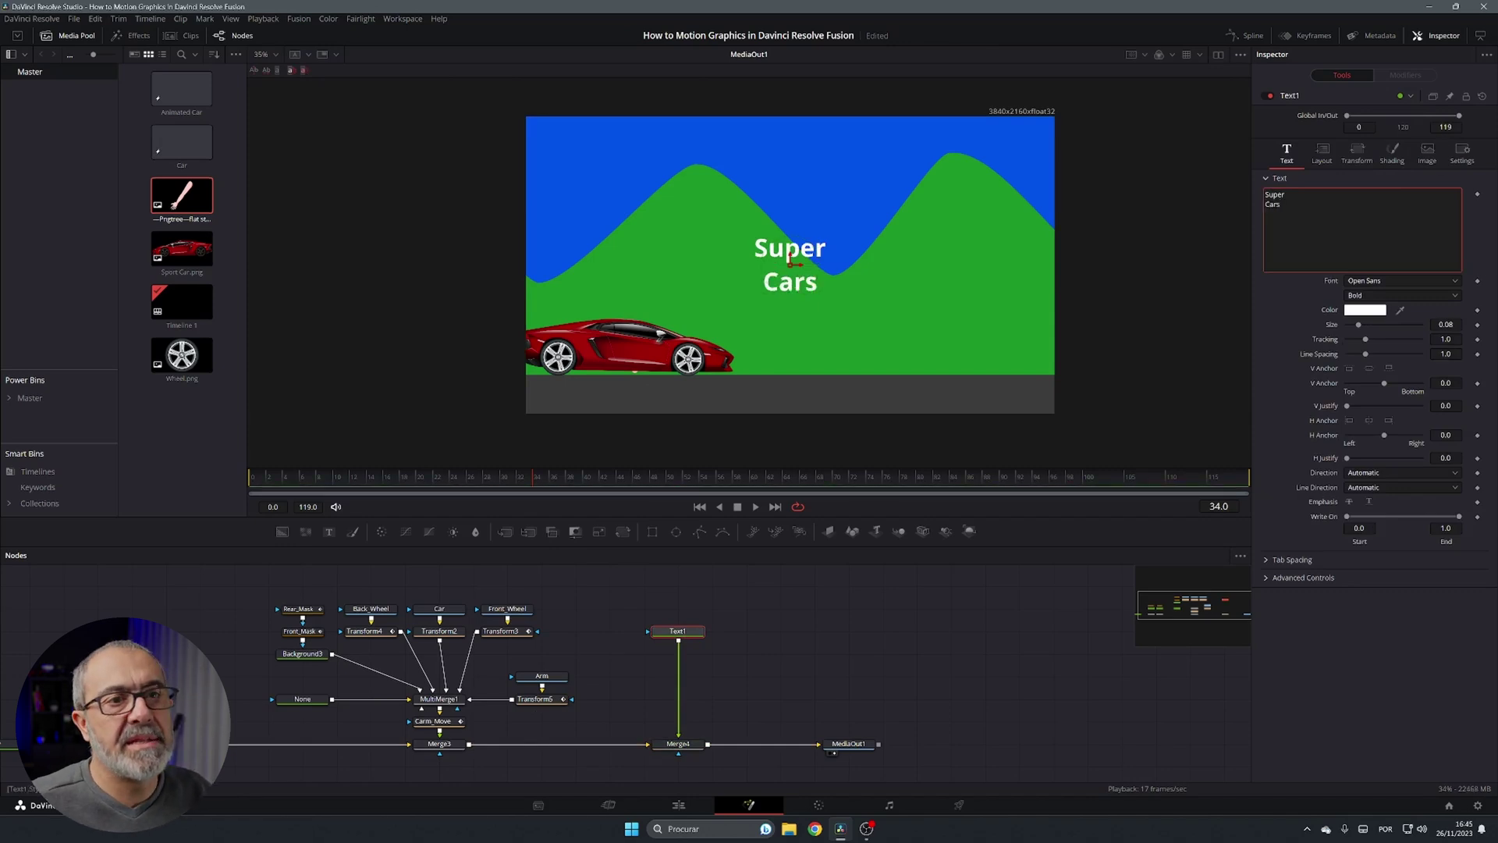
click(1405, 282)
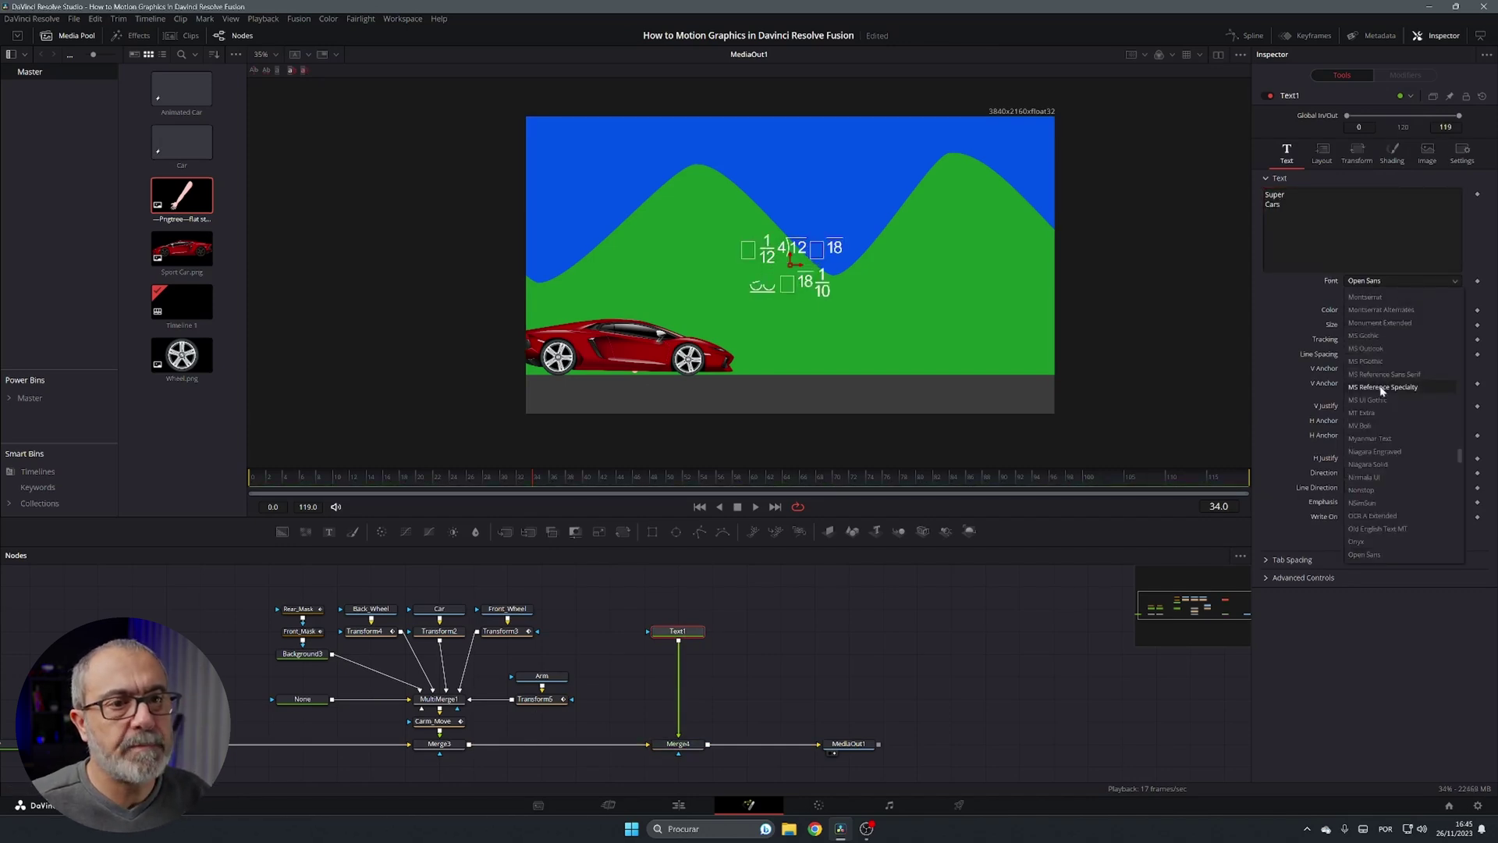
click(1391, 488)
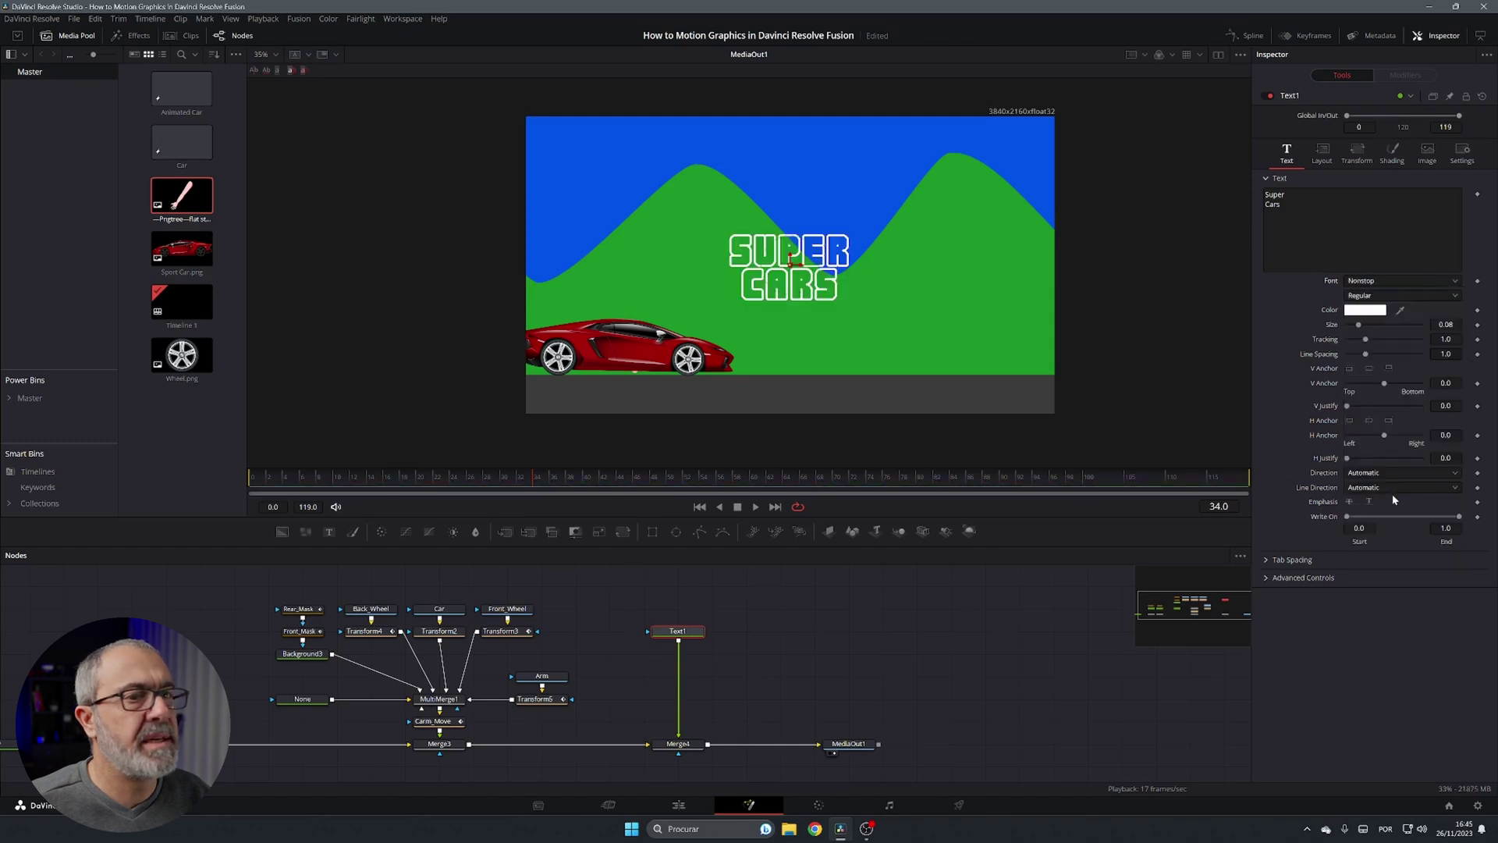
Step: Enable the Black Shadow shading element on the title text
click(1392, 155)
click(1382, 194)
click(1350, 221)
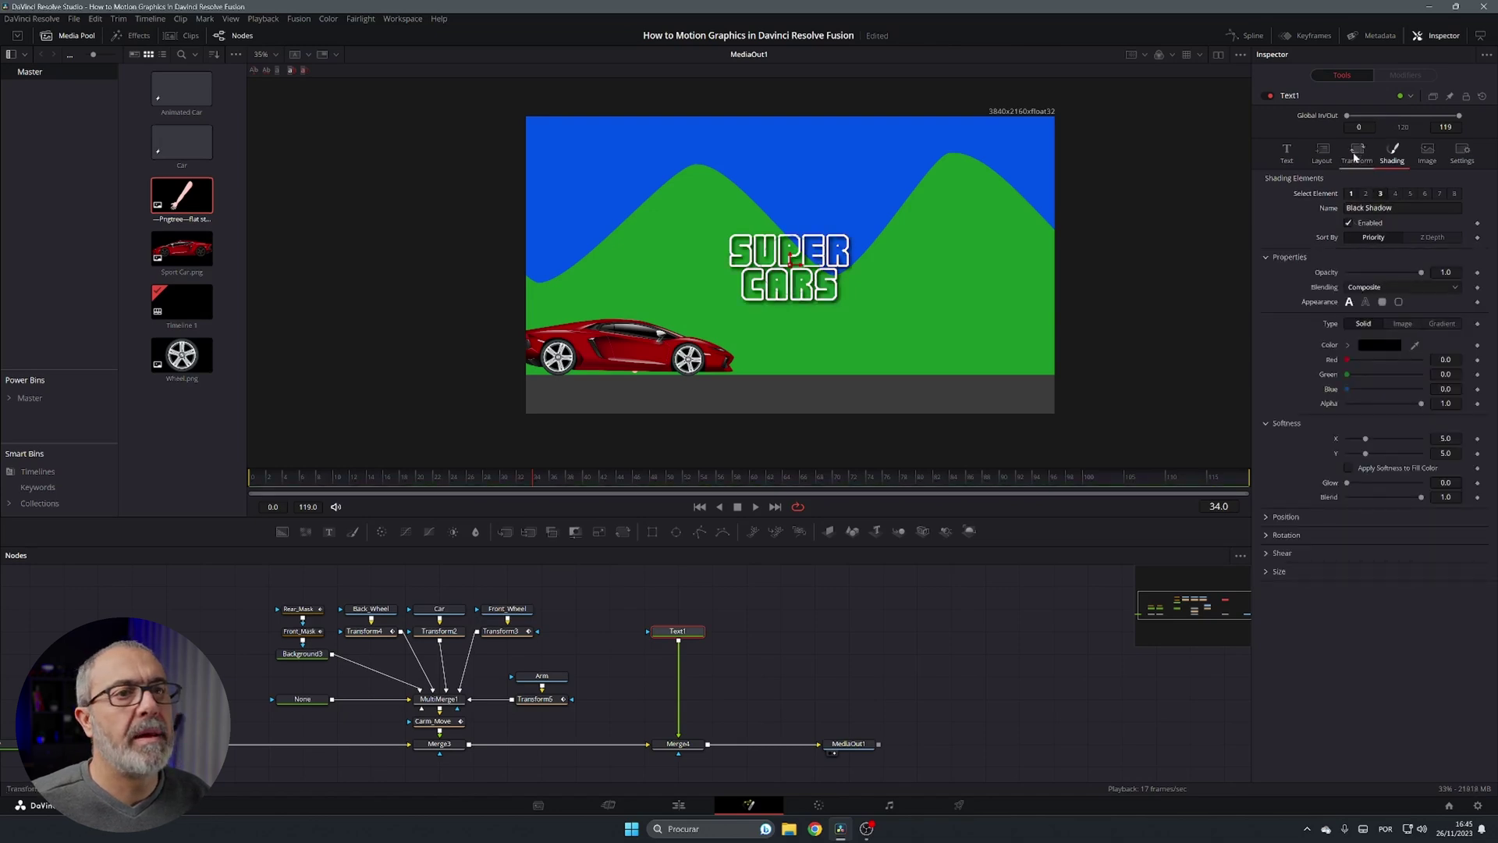
Step: Change the title text's color from the basic colors to orange-yellow
click(1287, 153)
click(1364, 310)
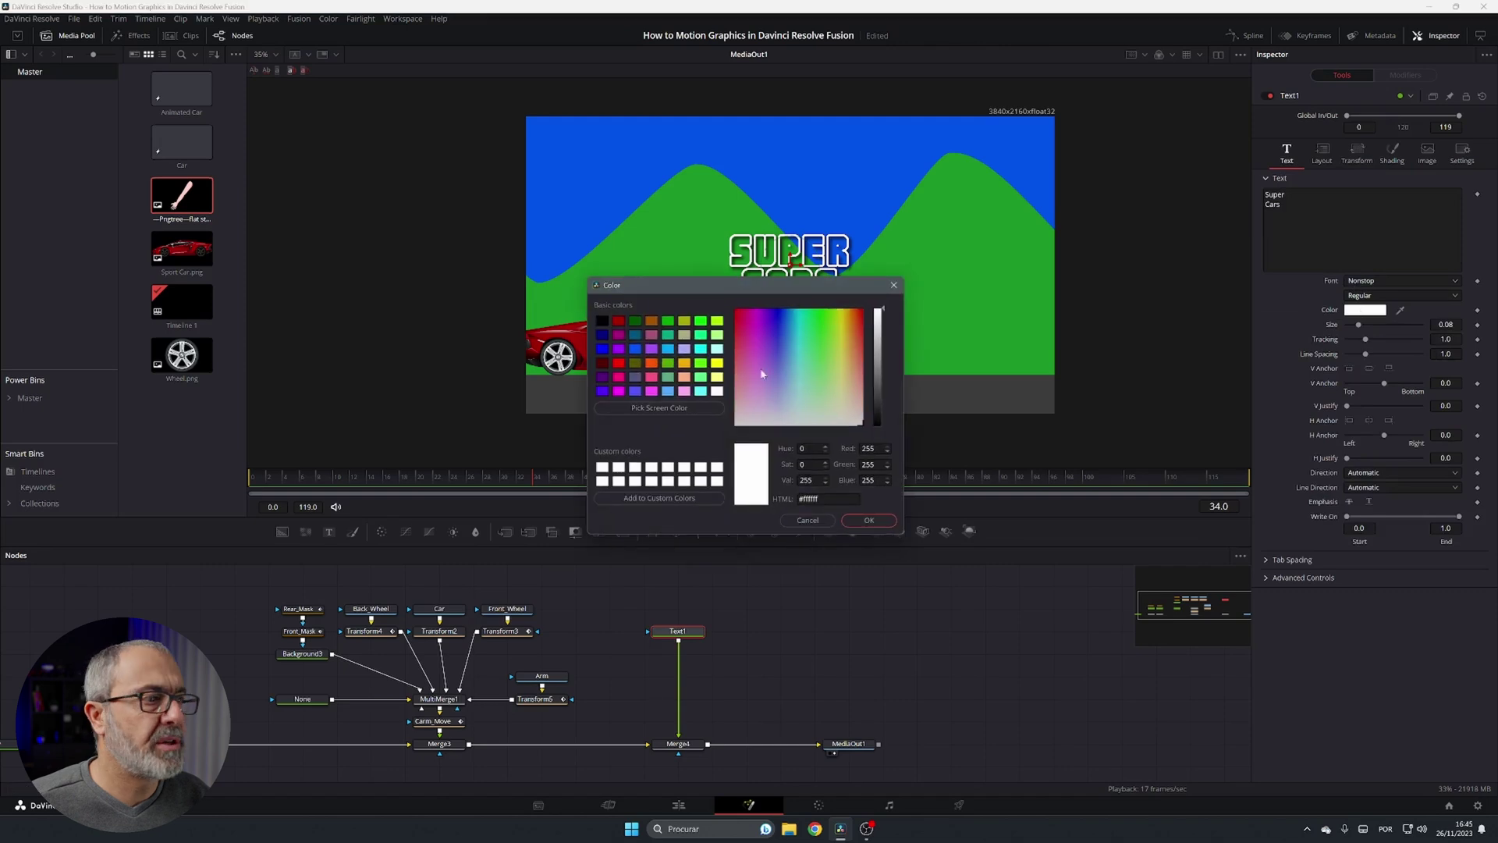
click(686, 365)
click(866, 520)
Step: Enlarge the title text to size 0.1414 and place it between the mountain peaks, centered at about X 0.58, Y 0.67
click(1322, 153)
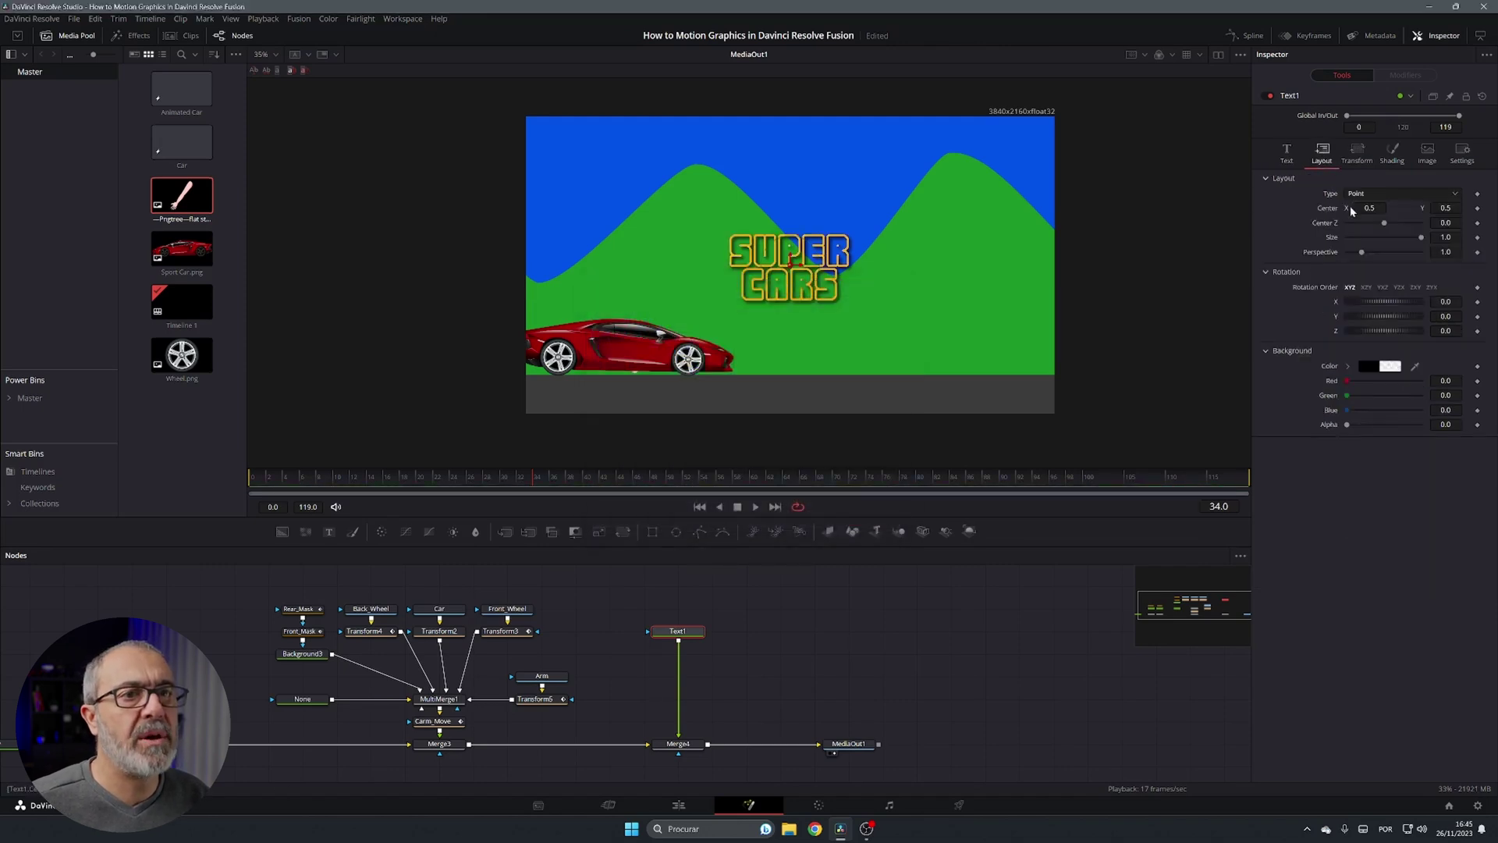
drag(791, 268, 833, 227)
click(1287, 153)
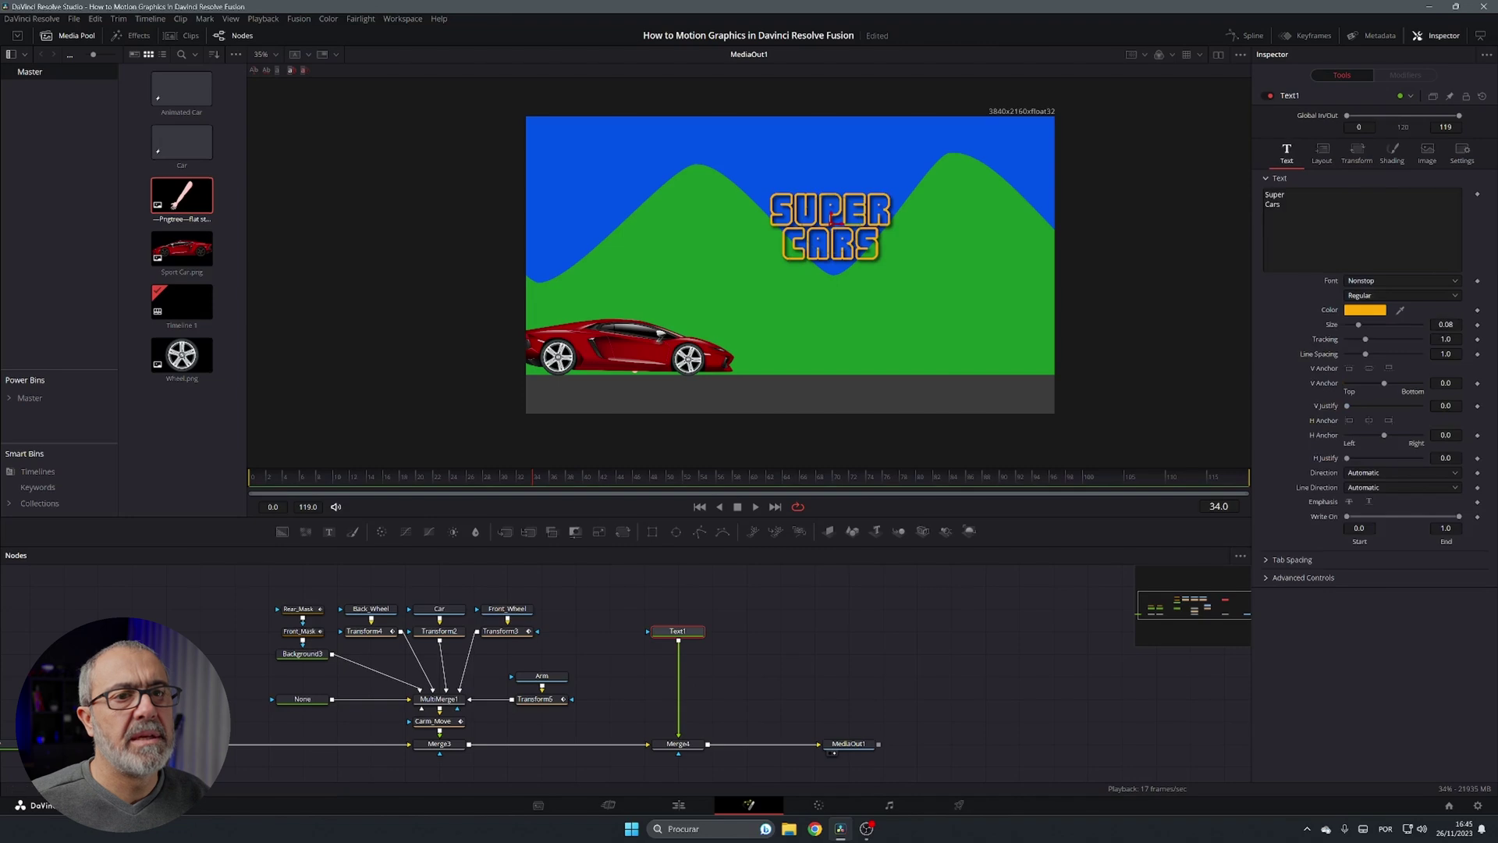
drag(1359, 323, 1368, 324)
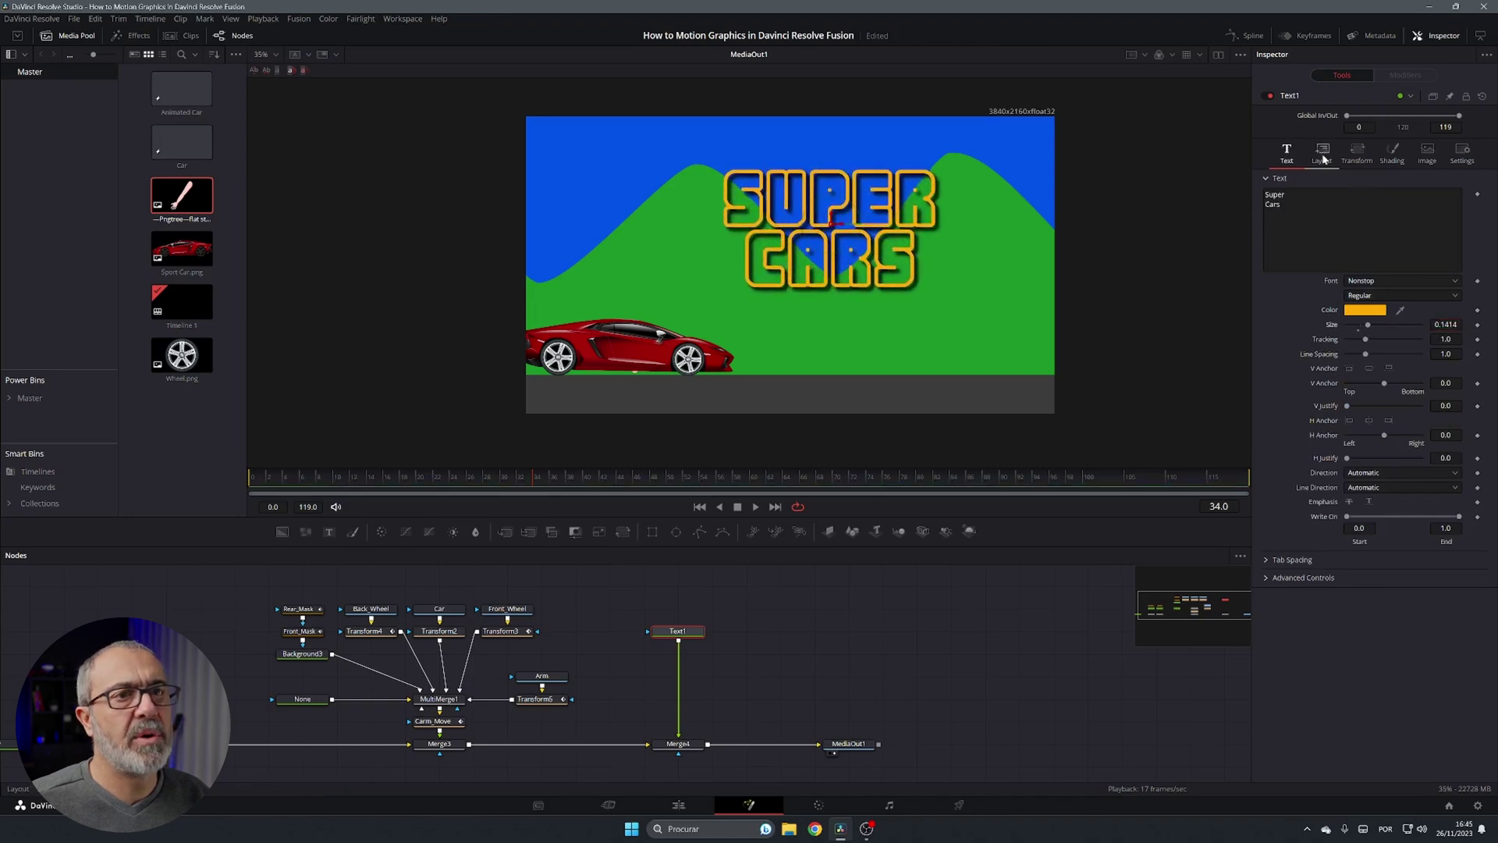
drag(833, 225, 833, 214)
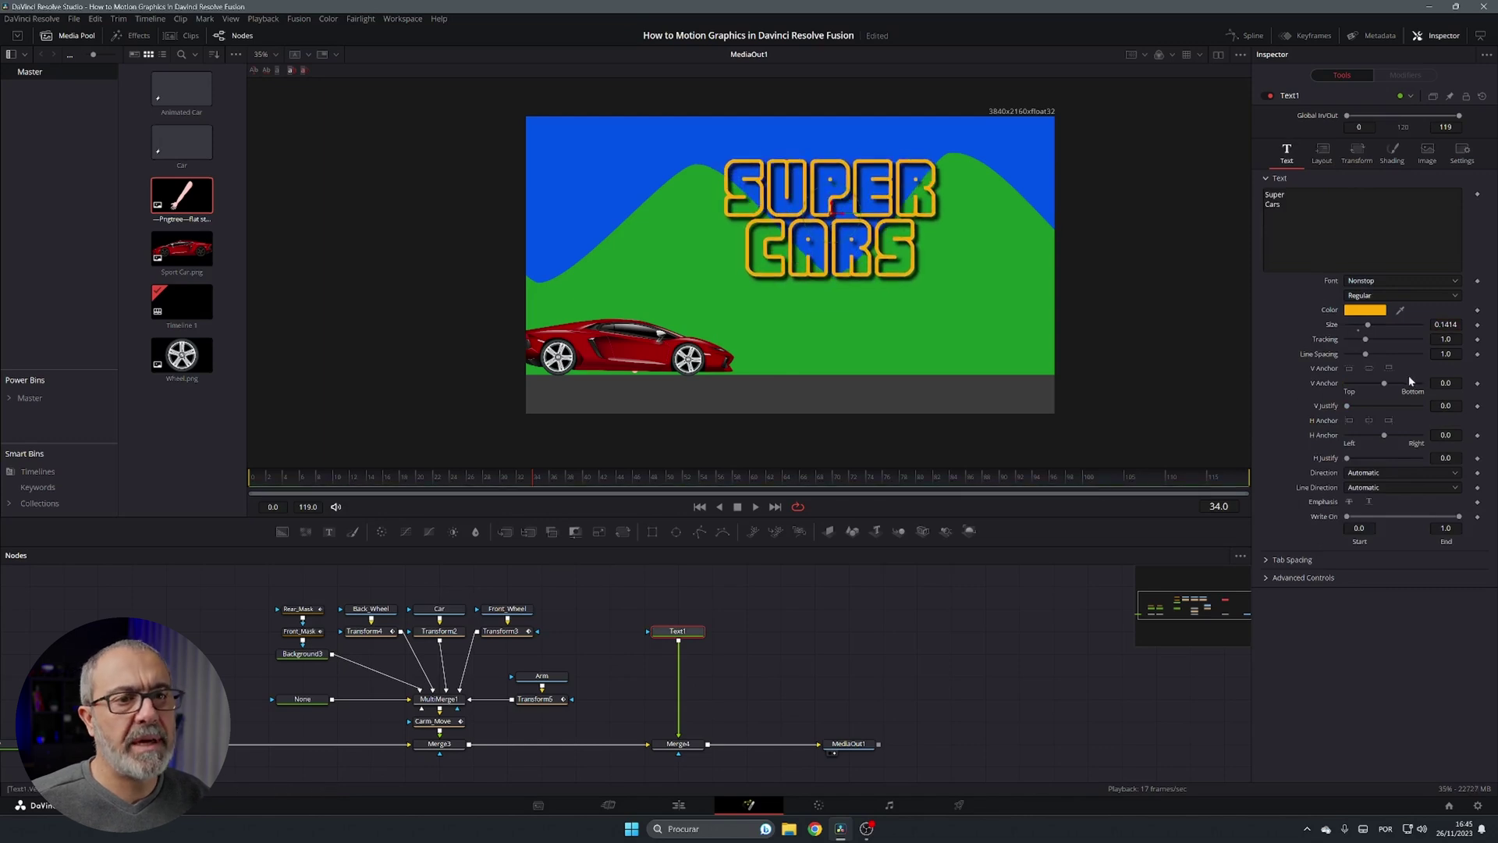
Step: Tilt the title's individual characters by setting their Z rotation to 3.9
click(1357, 152)
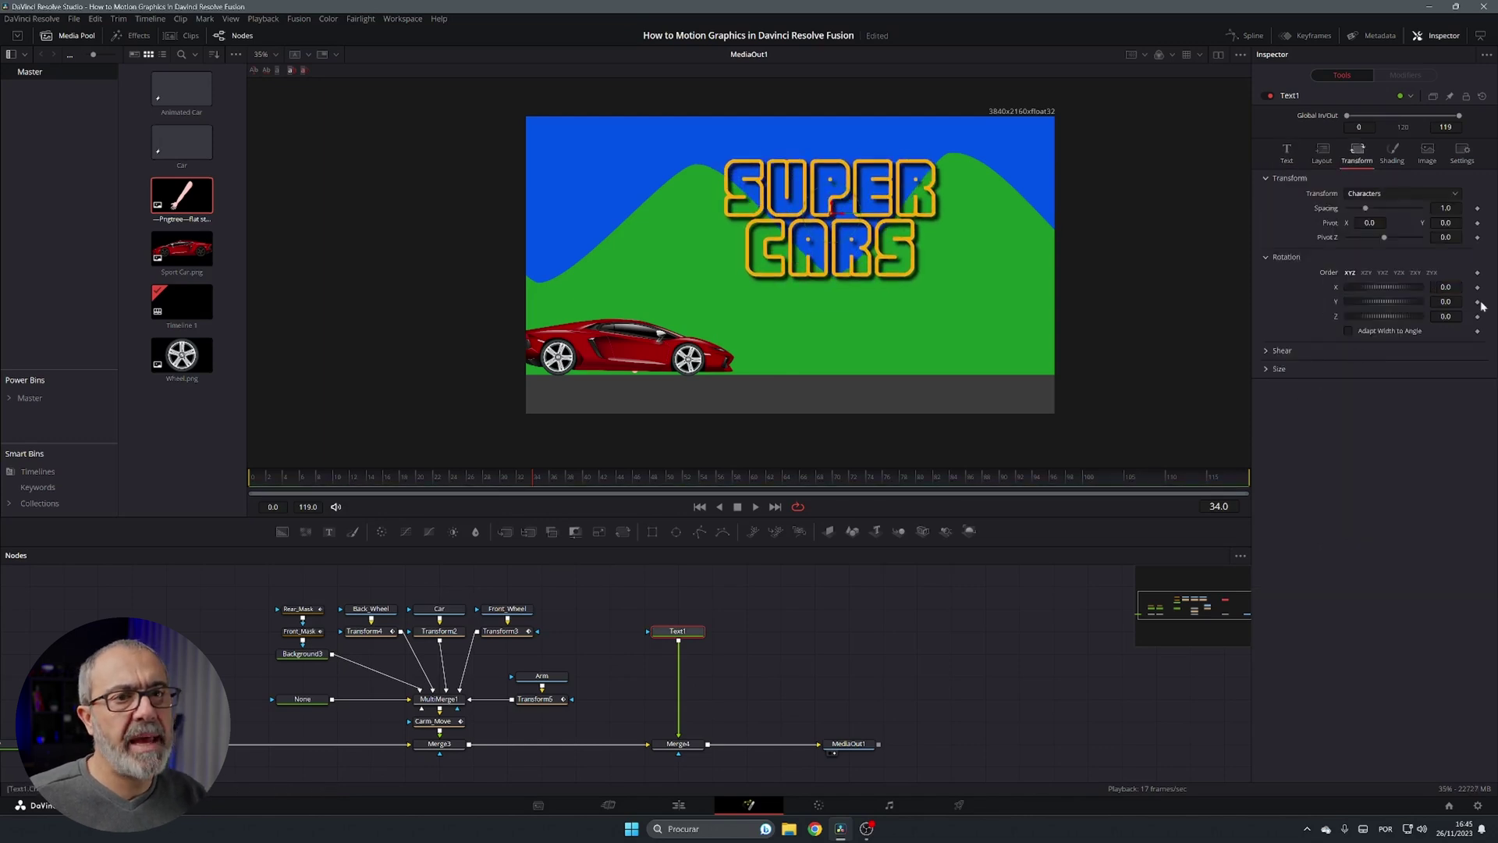
click(1446, 316)
text(3.5)
key(Return)
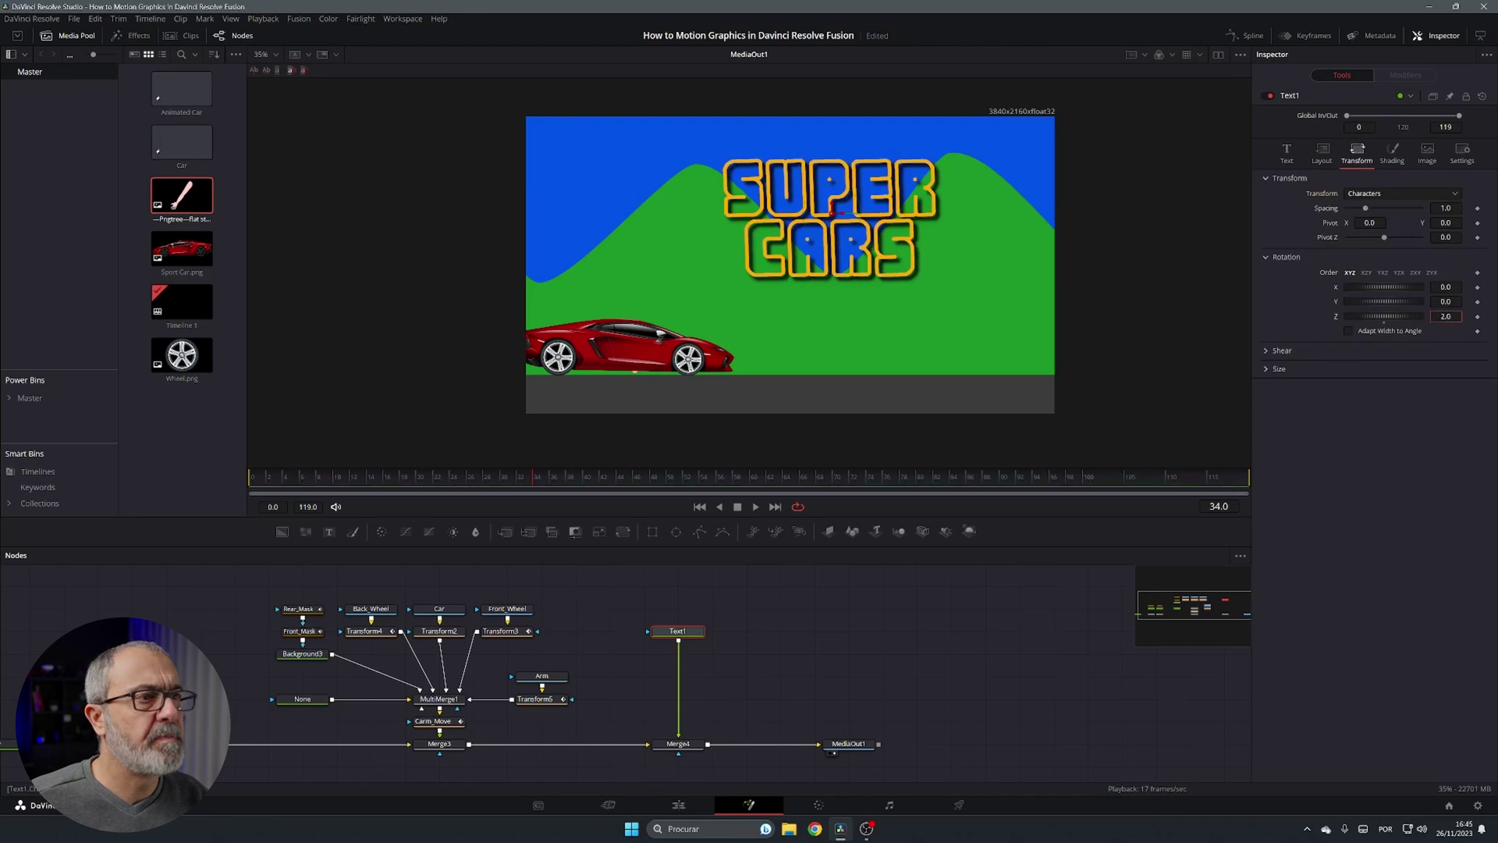
scroll(1423, 316, up, 4)
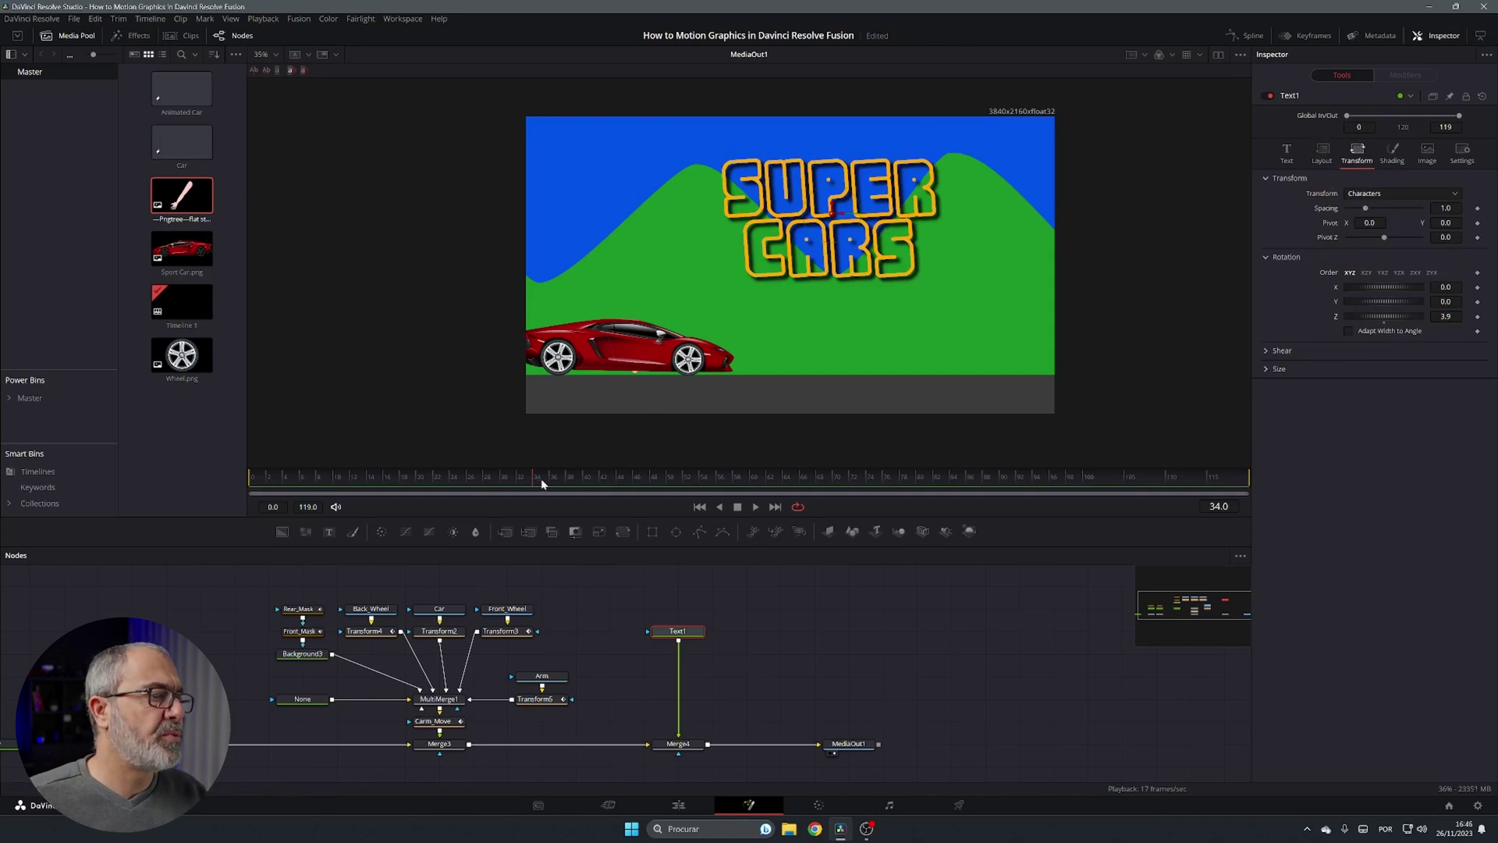
Step: Set keyframes for the title's layout Center and Size at frame 35
drag(540, 479, 544, 480)
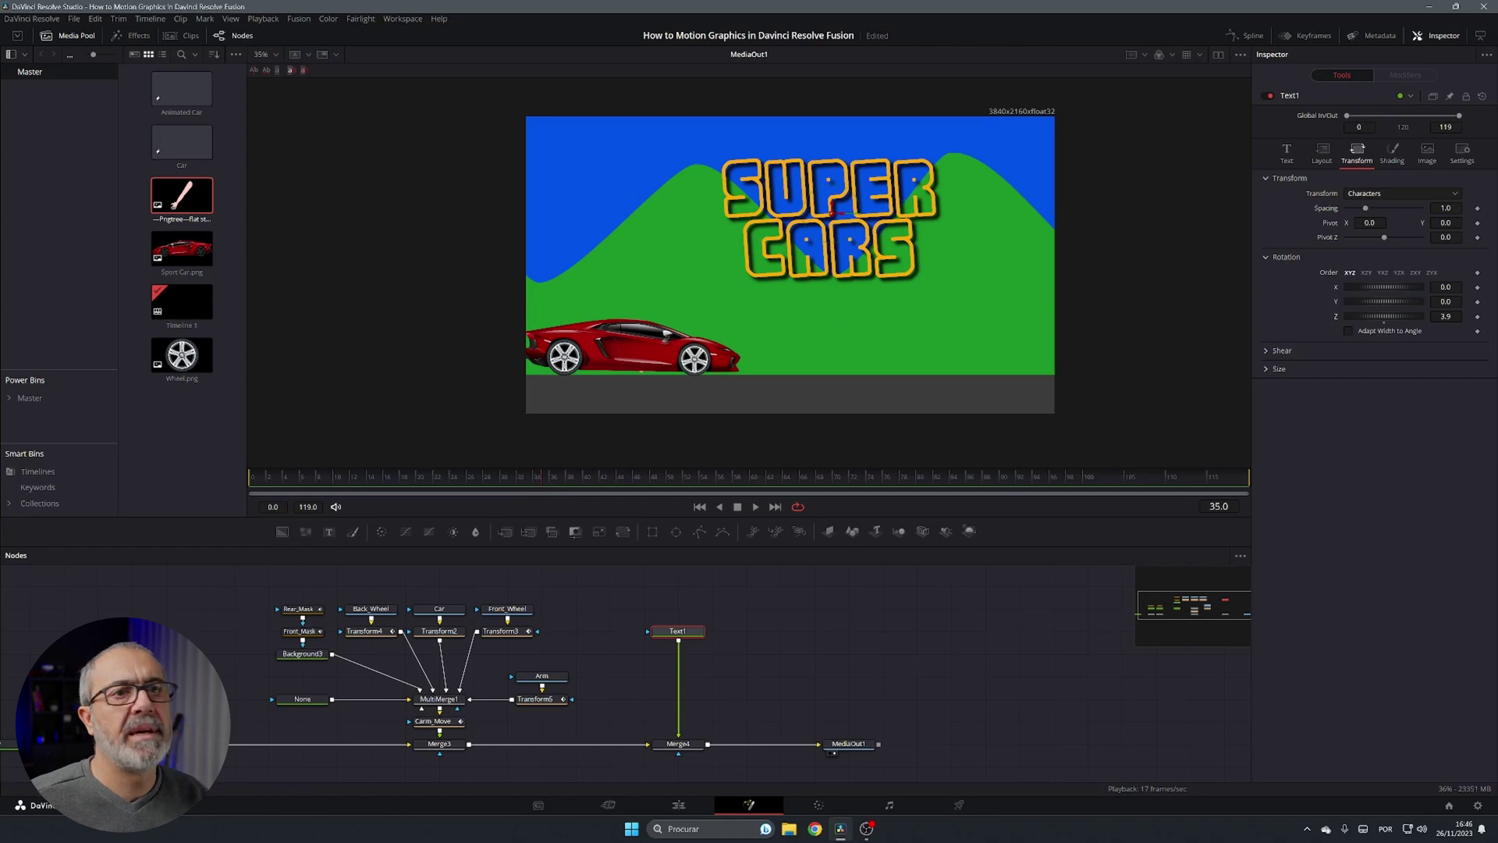
click(1322, 152)
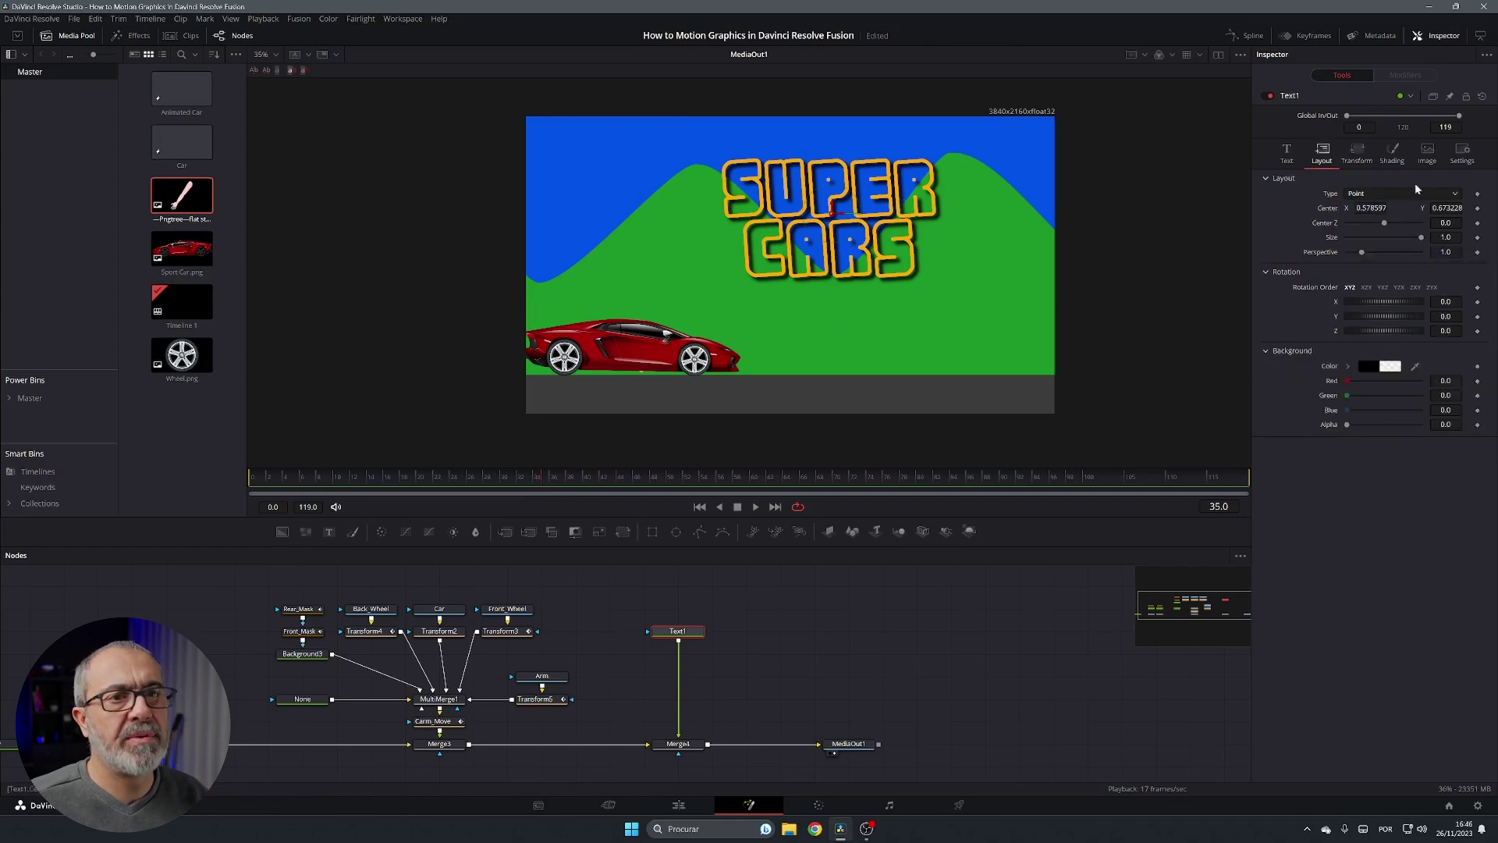
click(1477, 209)
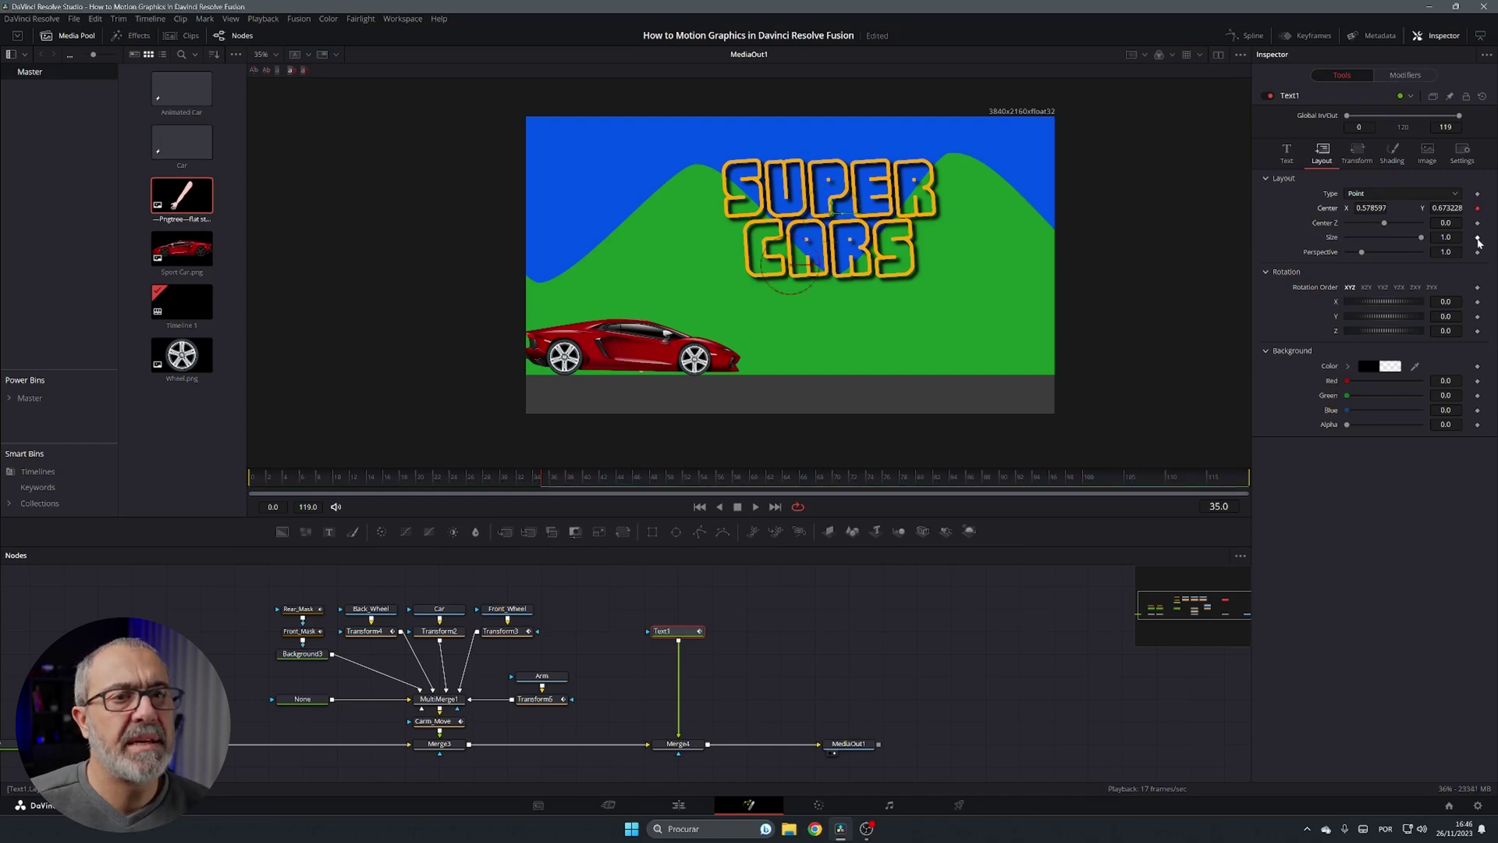
click(1477, 238)
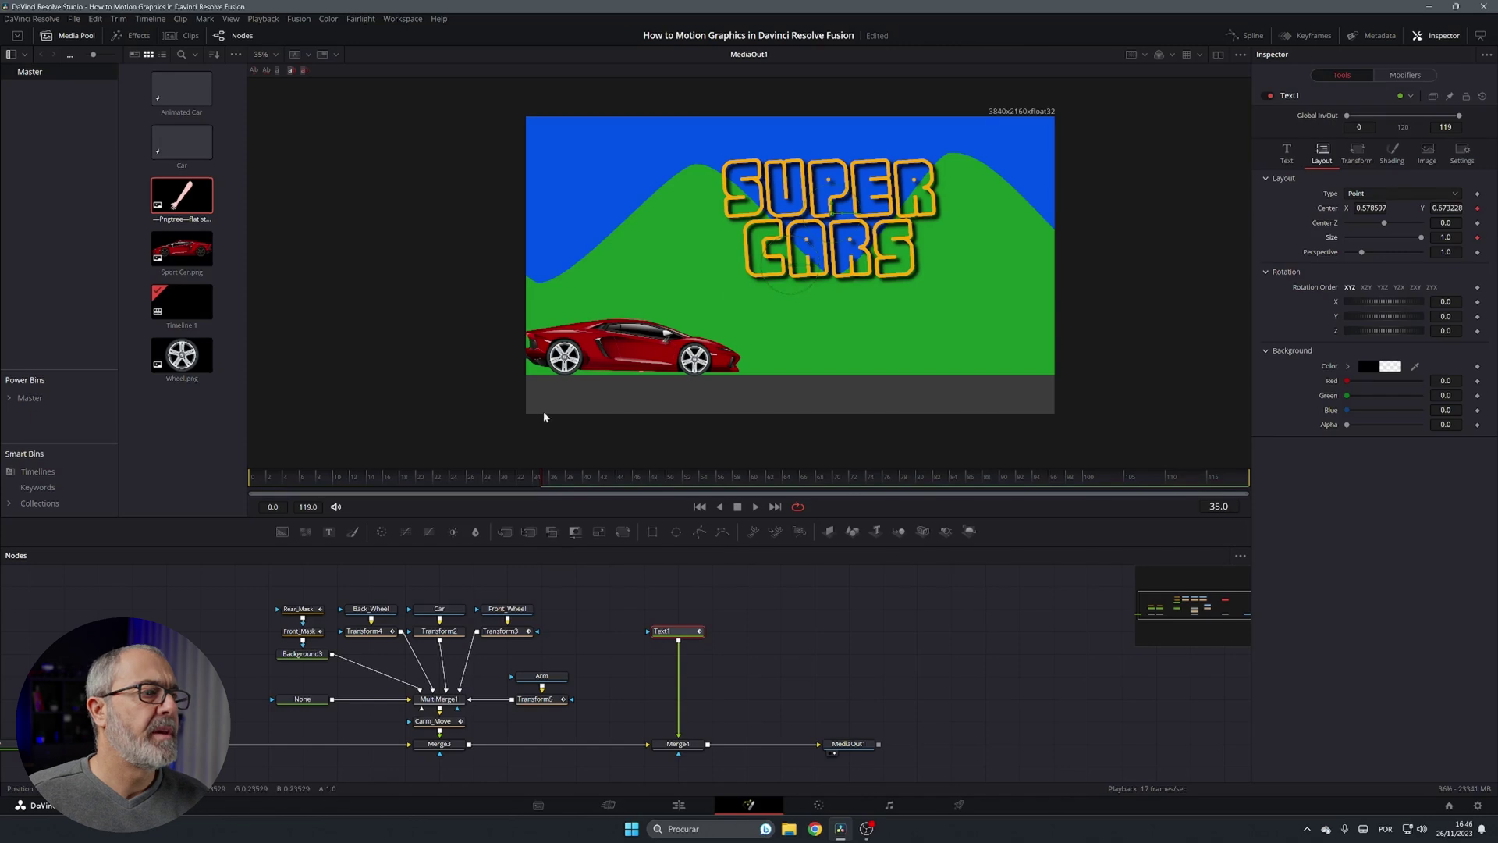
Step: At frame 0, move the title above the image to about X 0.56, Y 1.26, and reduce its layout Size and Perspective to 0
drag(542, 485, 251, 477)
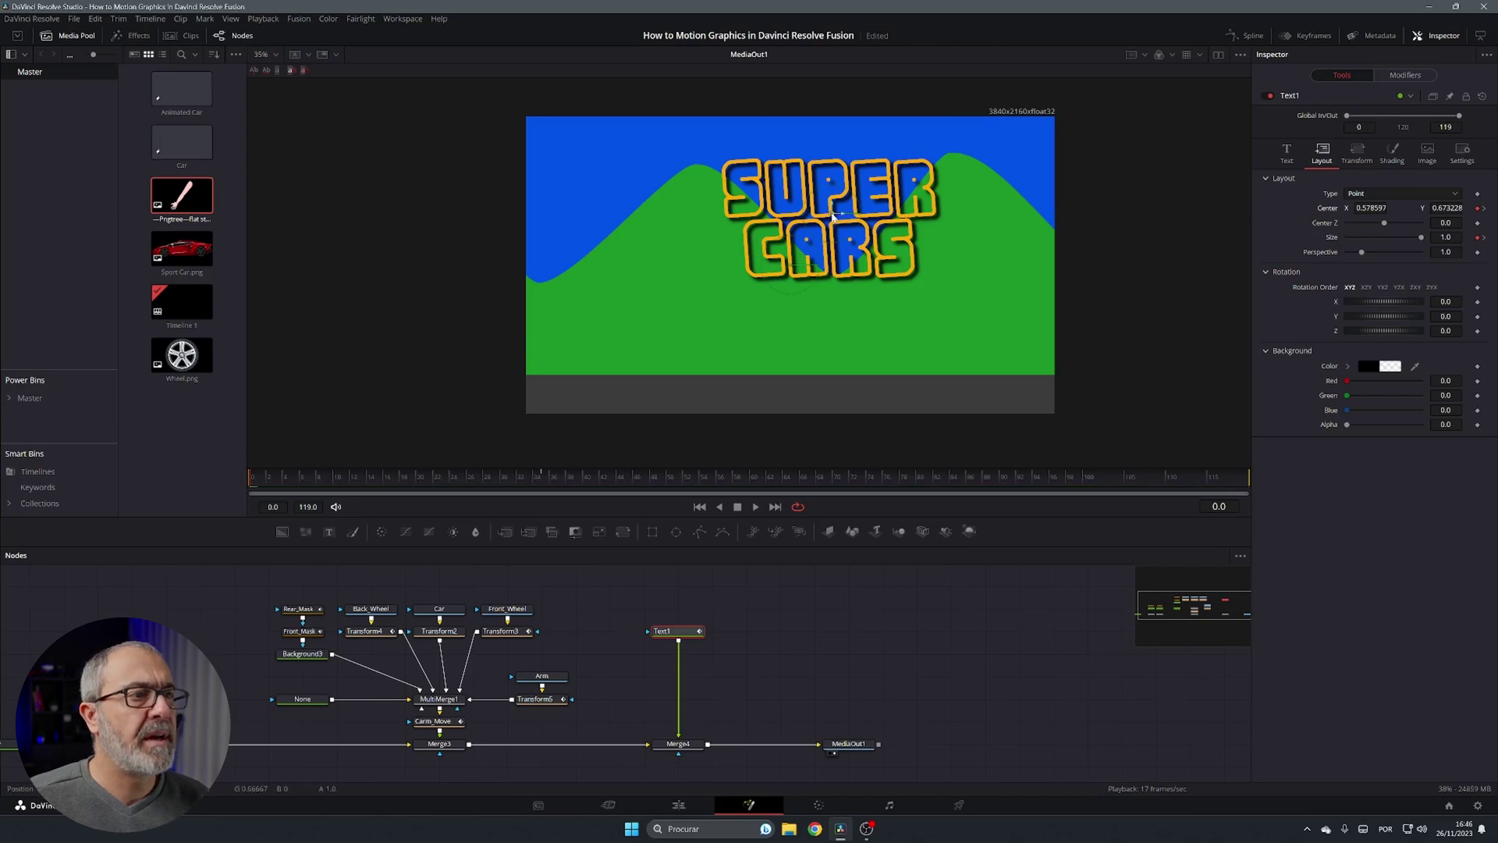
drag(832, 212, 824, 40)
mouse_move(1362, 252)
mouse_down()
mouse_move(1345, 252)
mouse_move(1350, 234)
mouse_up()
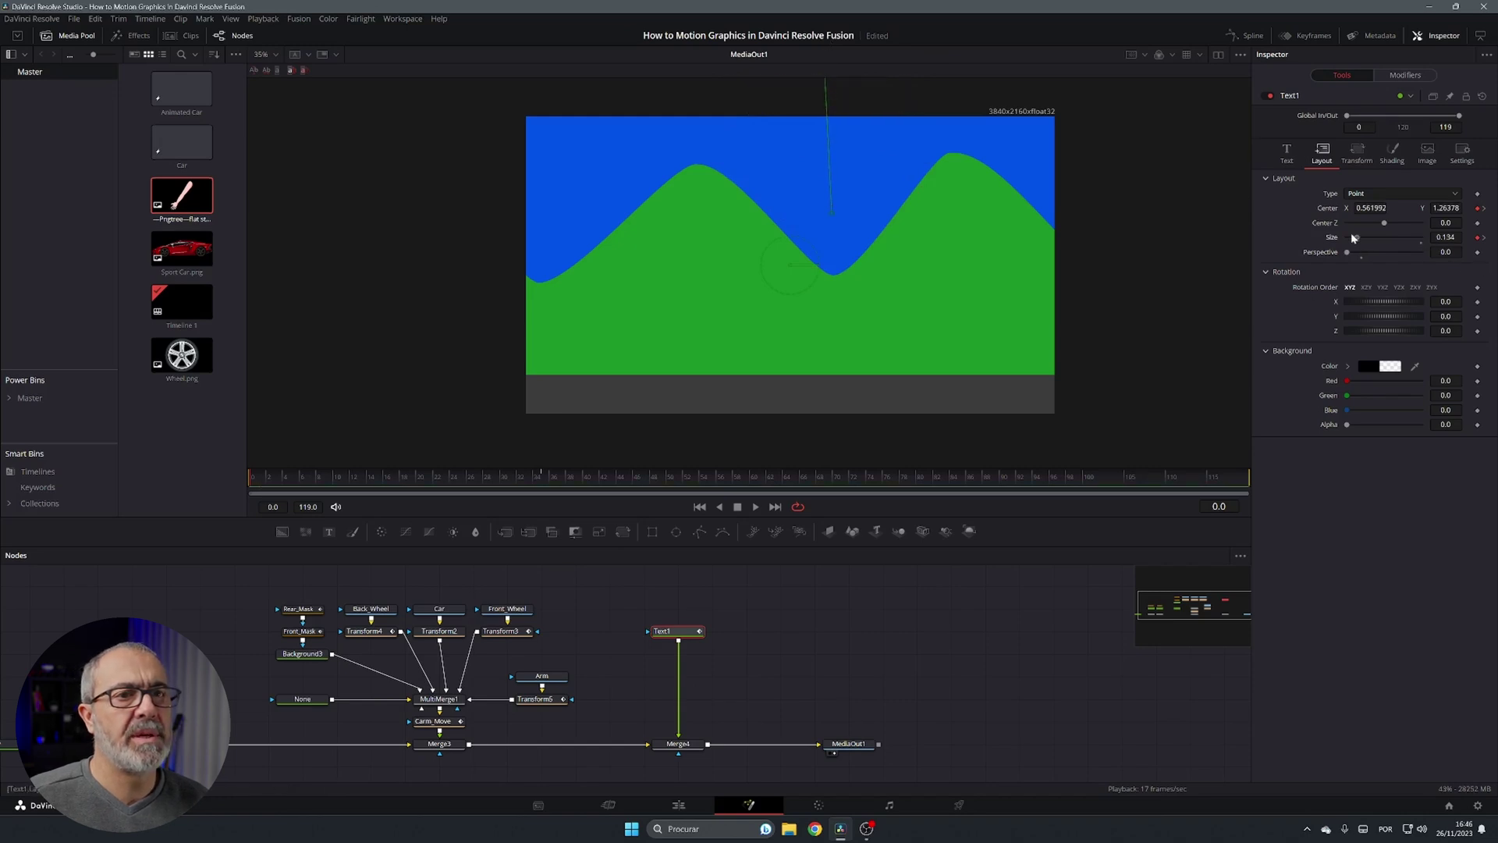
Step: Keyframe the title's Center and Size unchanged at frame 84, and at frame 119 move it above the image to about Y 1.24 with Size 0
drag(251, 471, 955, 479)
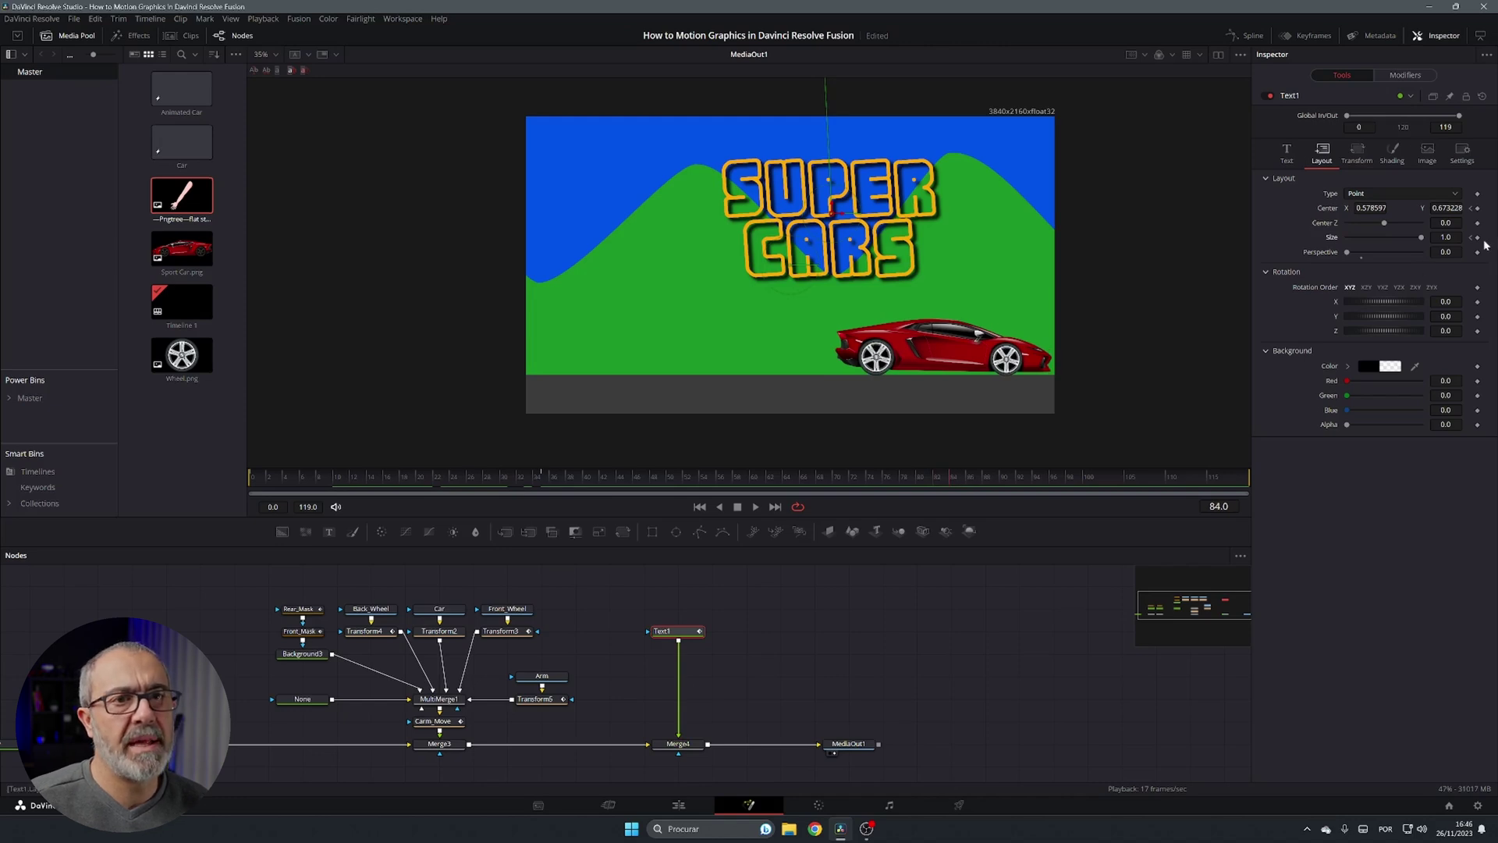
click(1477, 208)
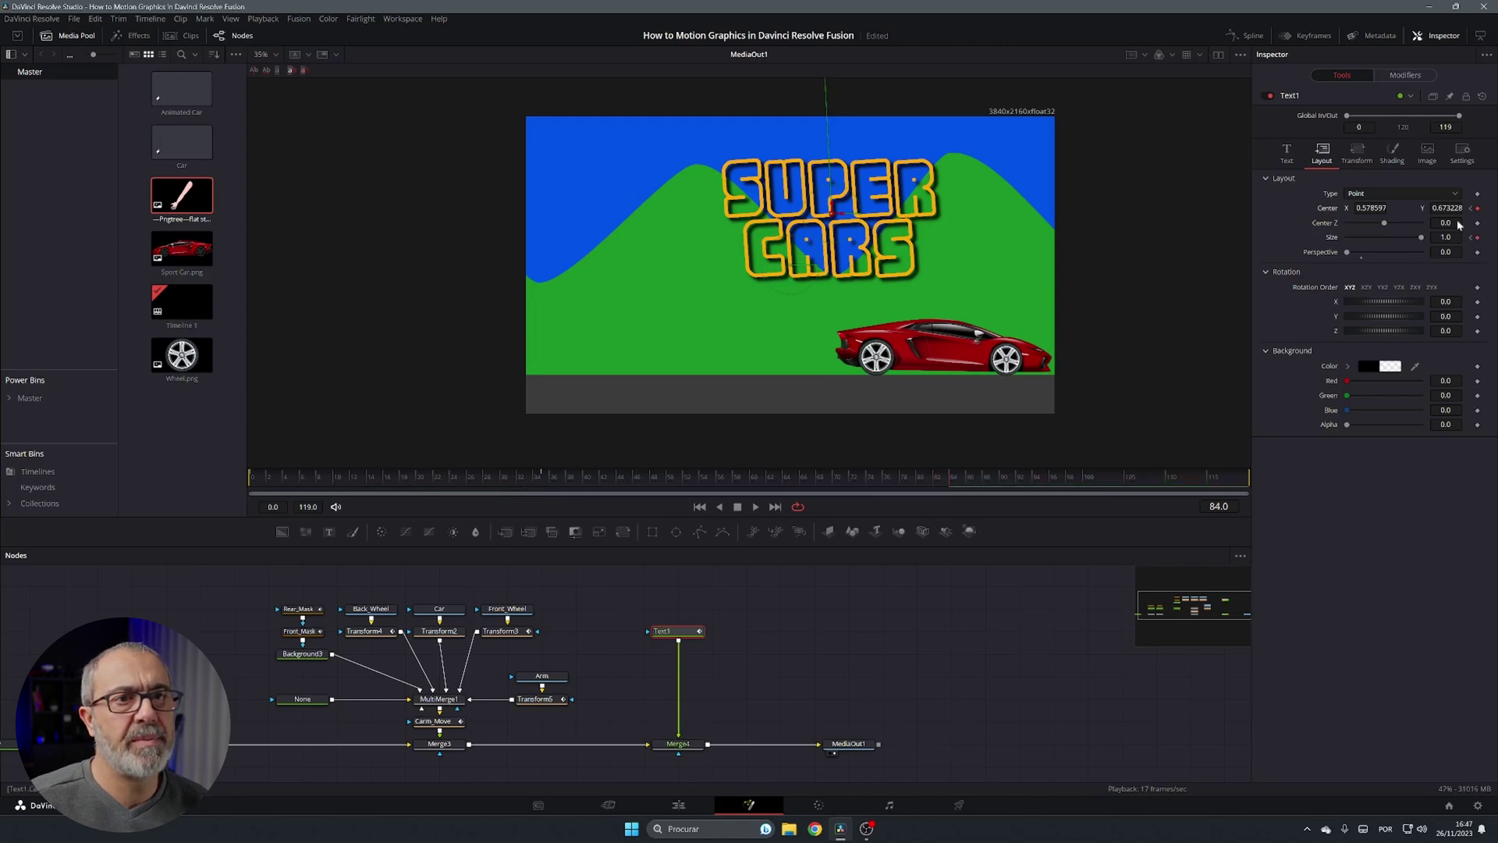
drag(1070, 471, 1316, 474)
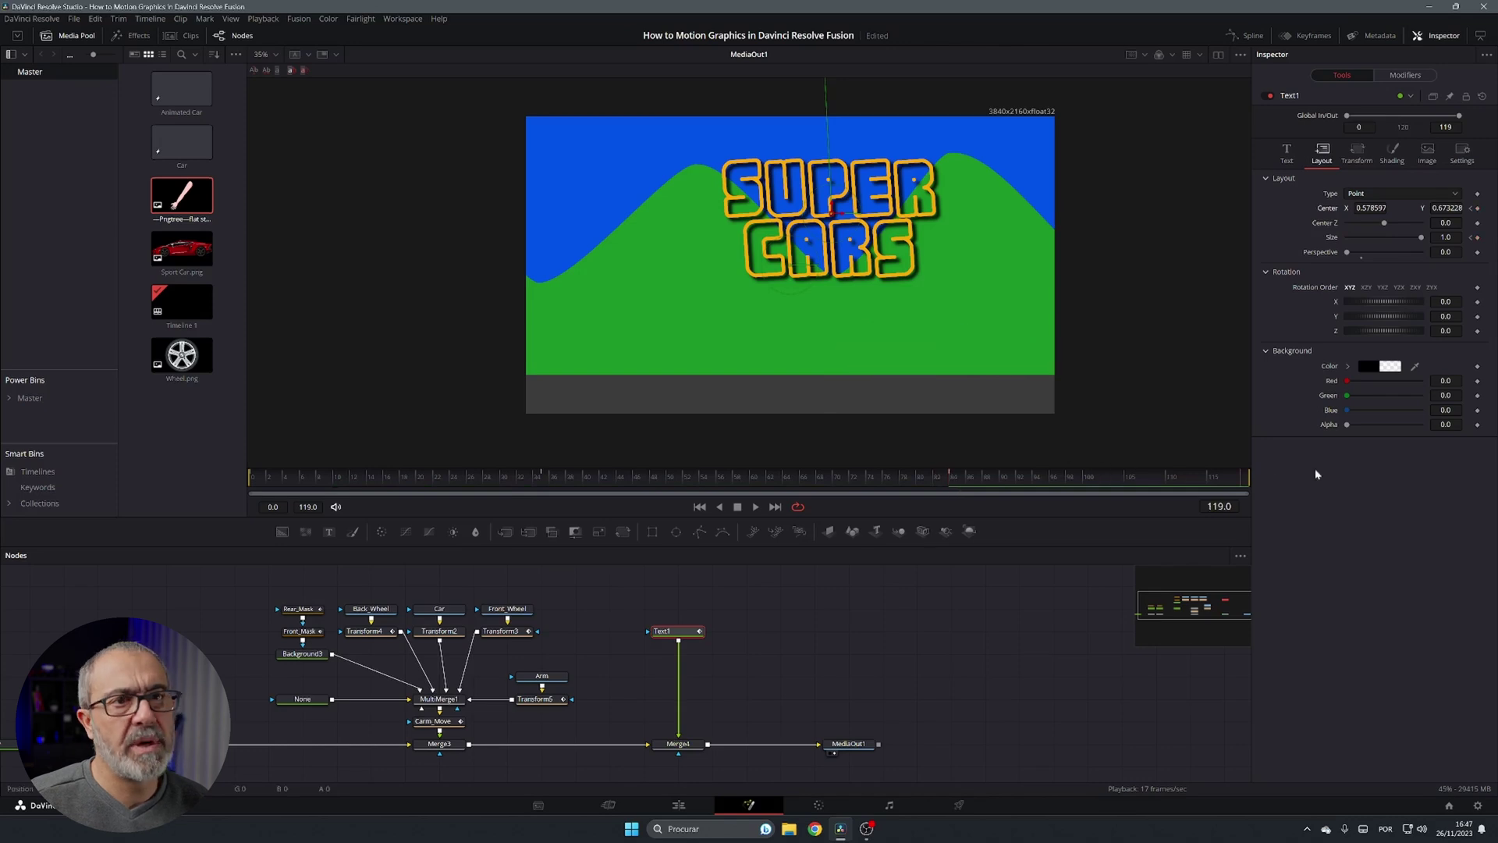
click(1477, 238)
drag(1413, 238, 1233, 236)
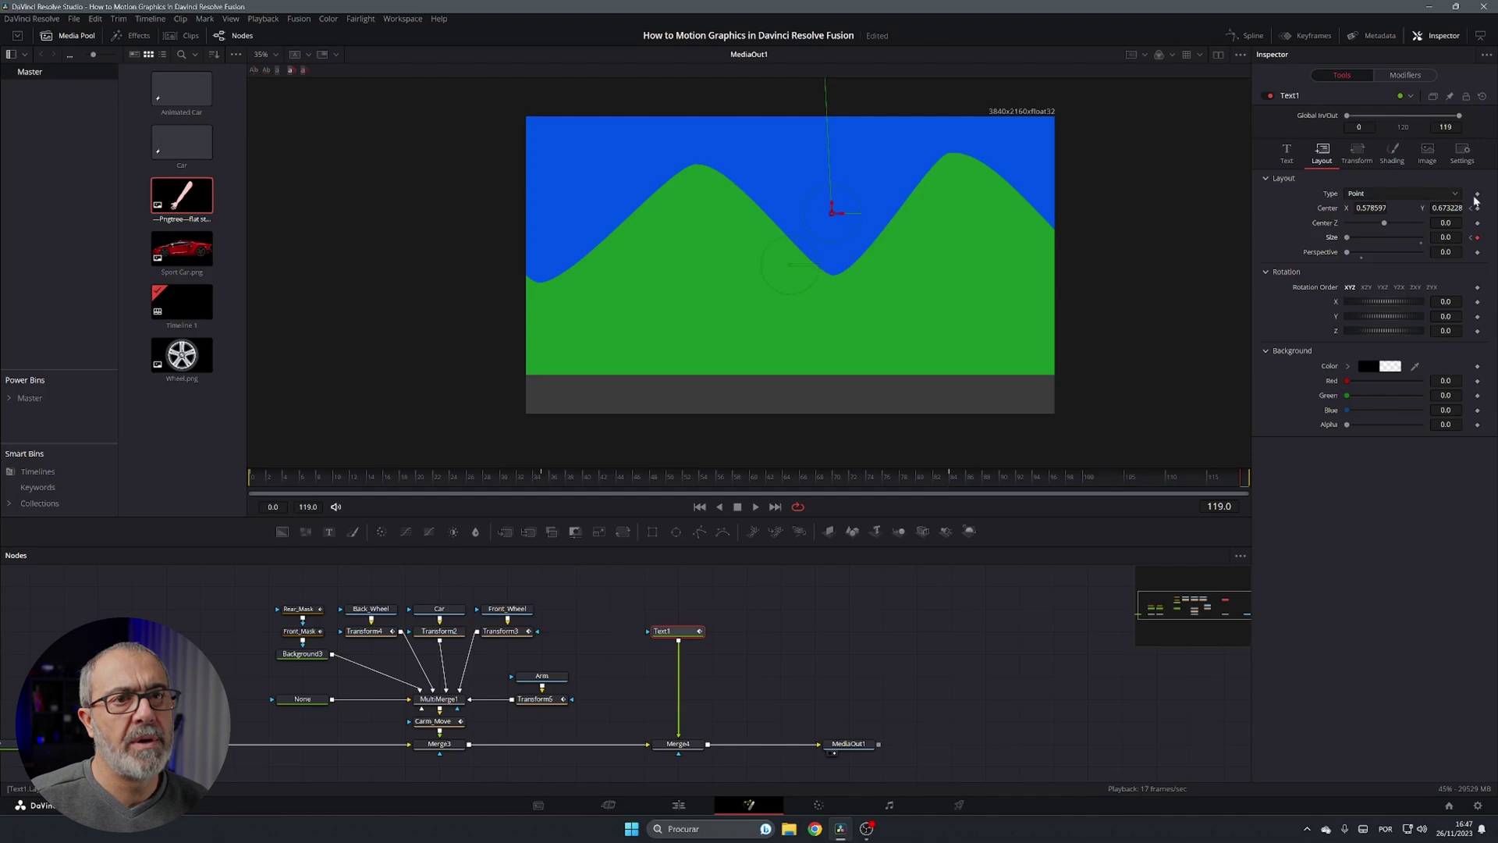
double_click(1347, 237)
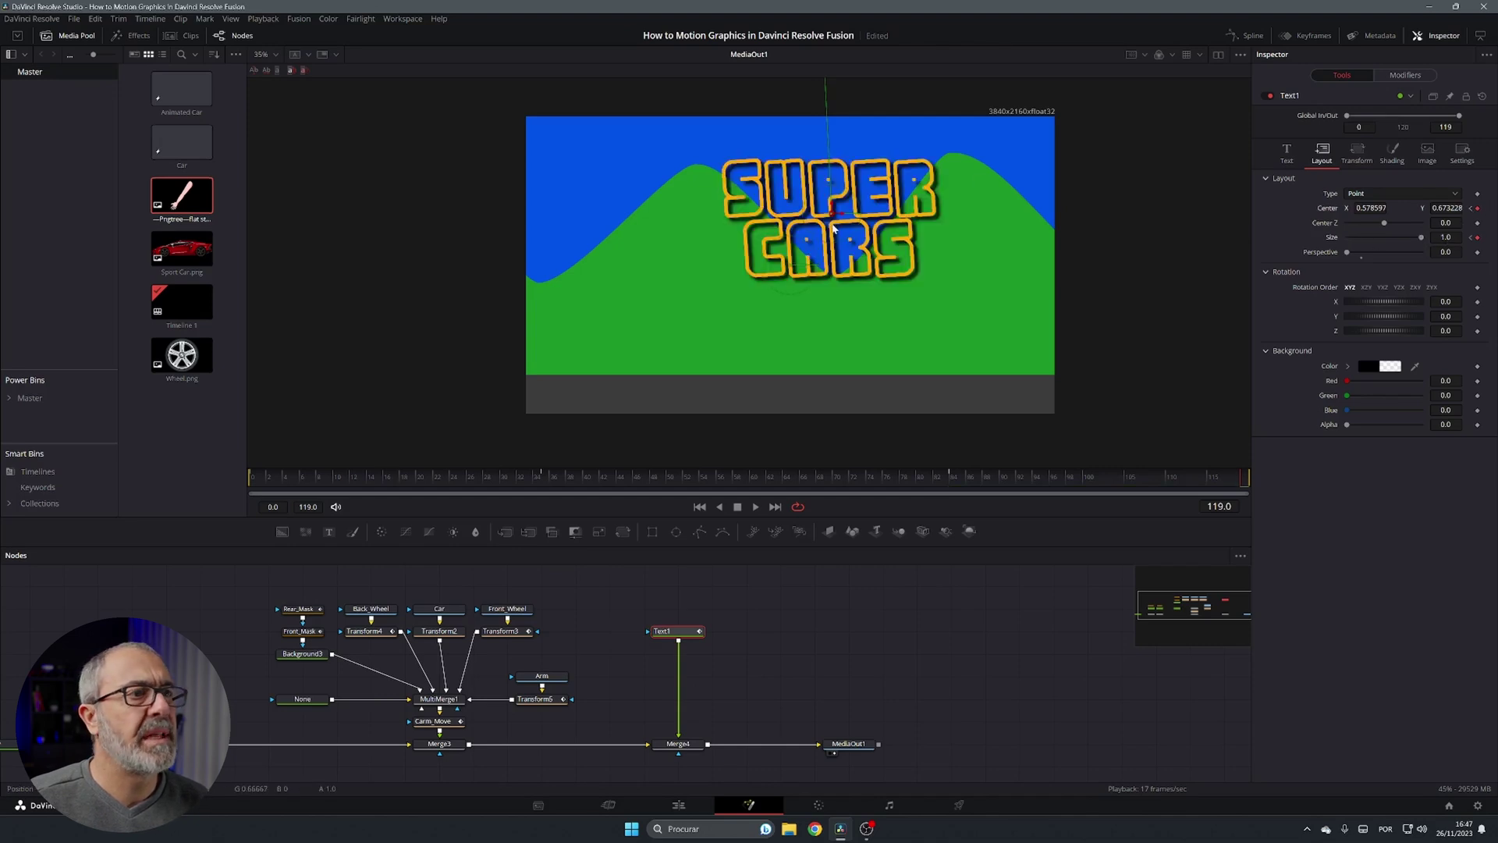
drag(832, 212, 821, 48)
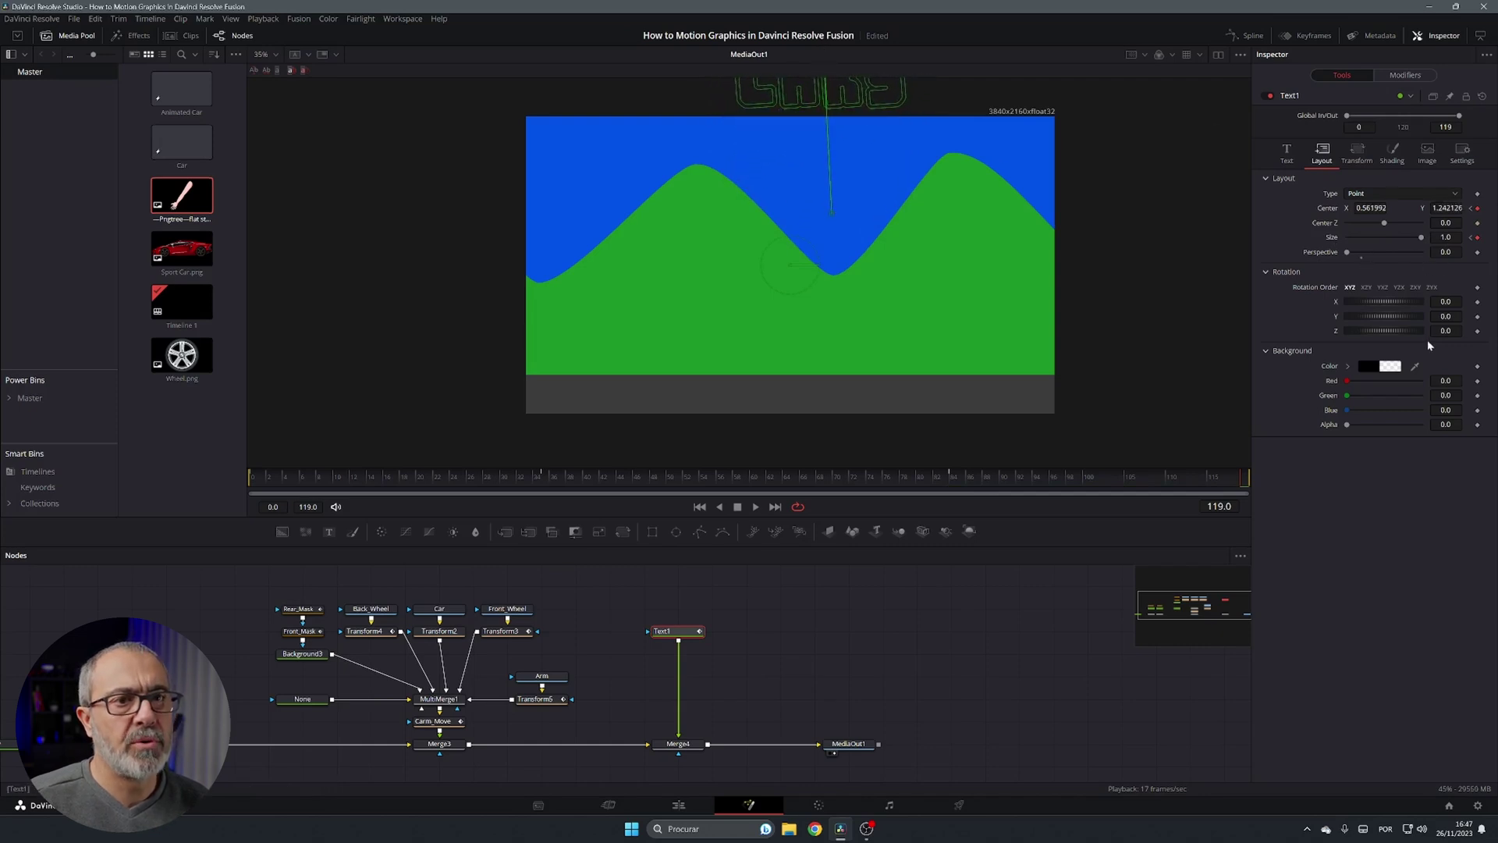
drag(1425, 241, 1324, 242)
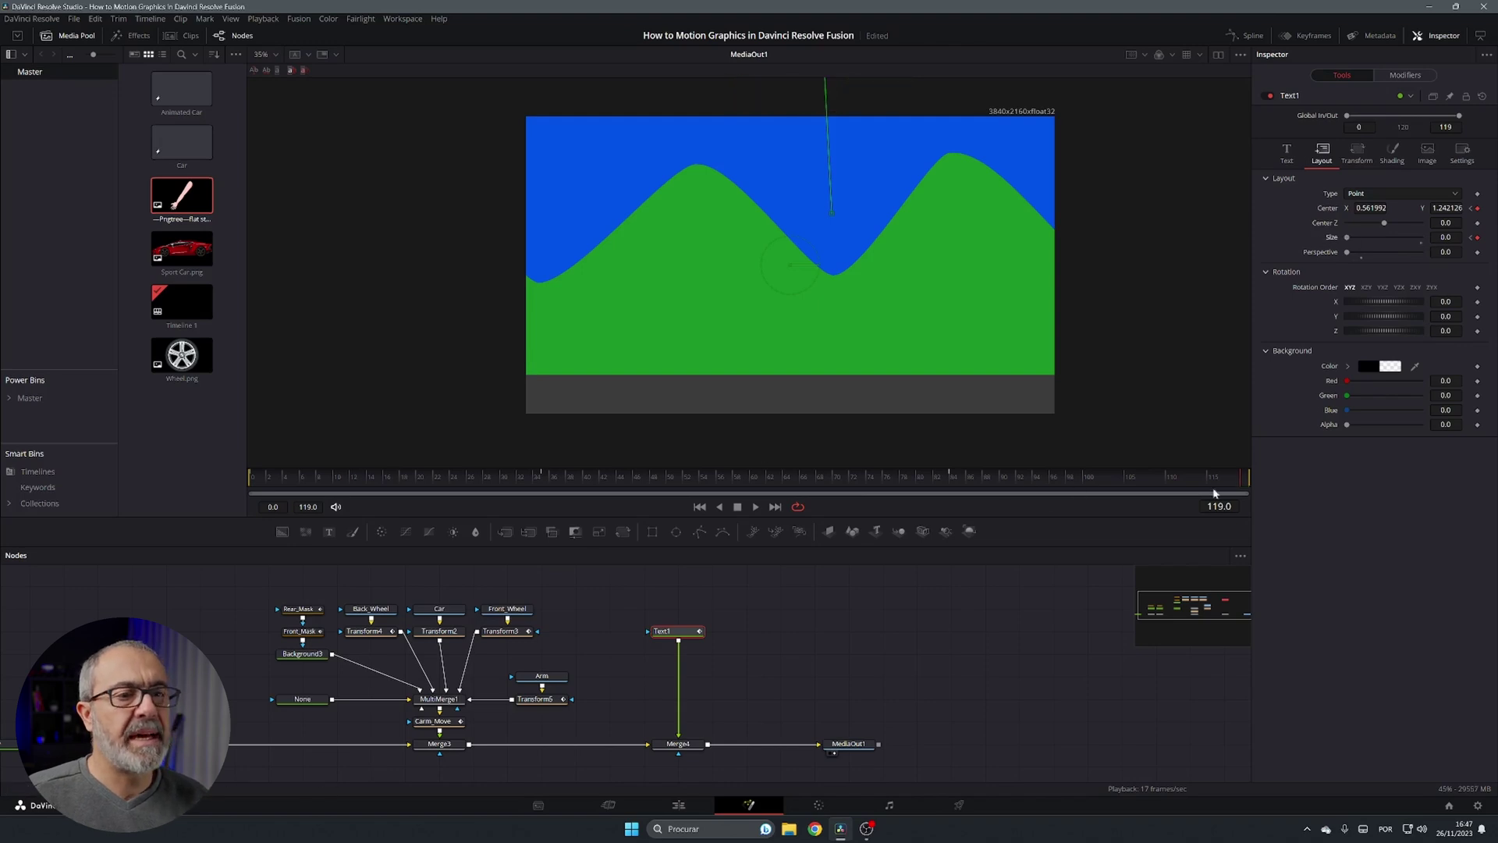
Step: Play the composition from frame 0 to check the title's entrance and exit
drag(1246, 489, 208, 449)
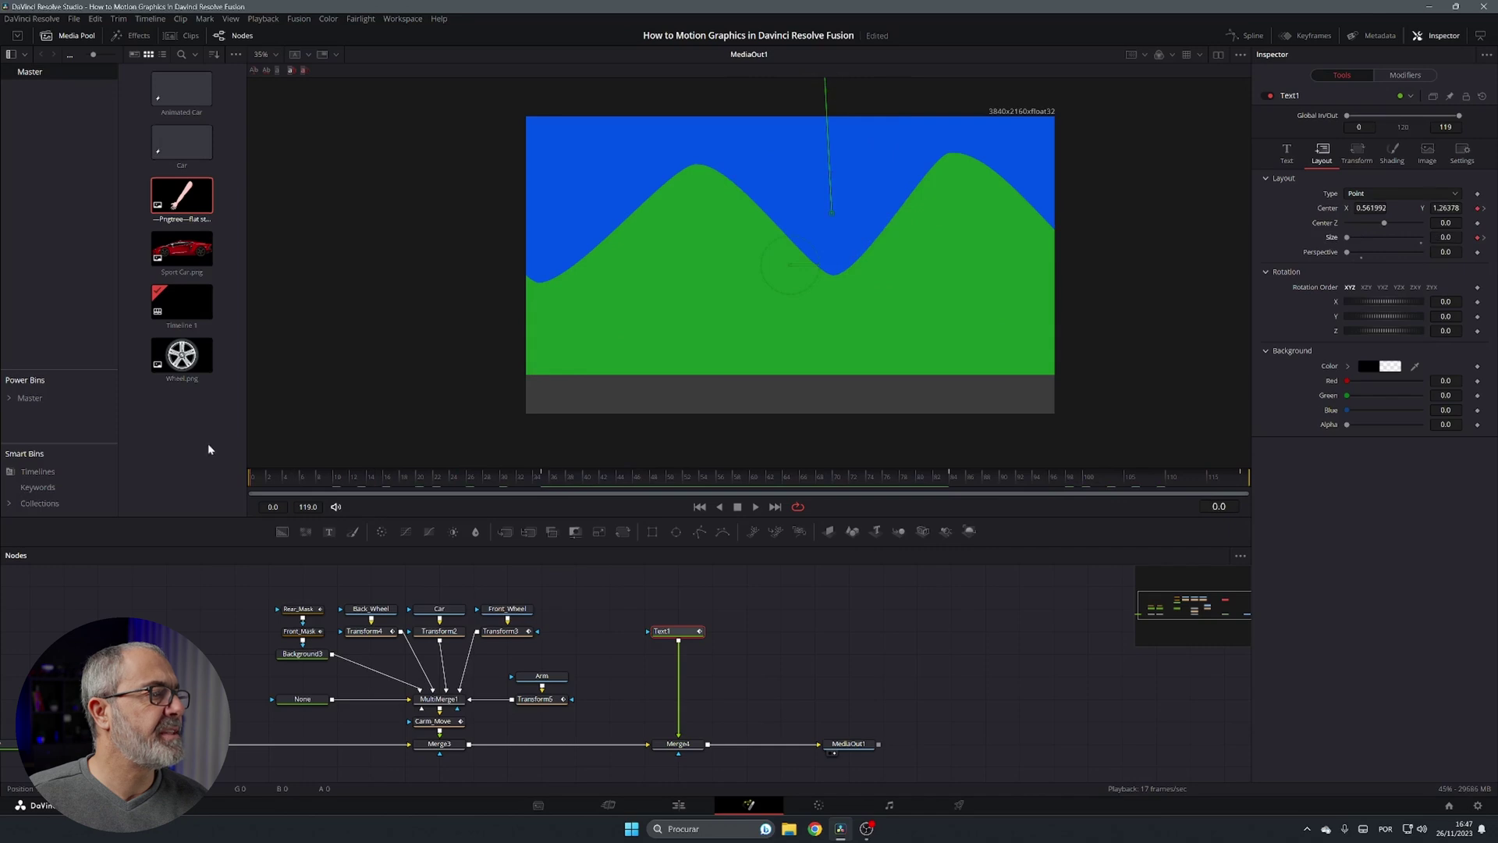
click(758, 505)
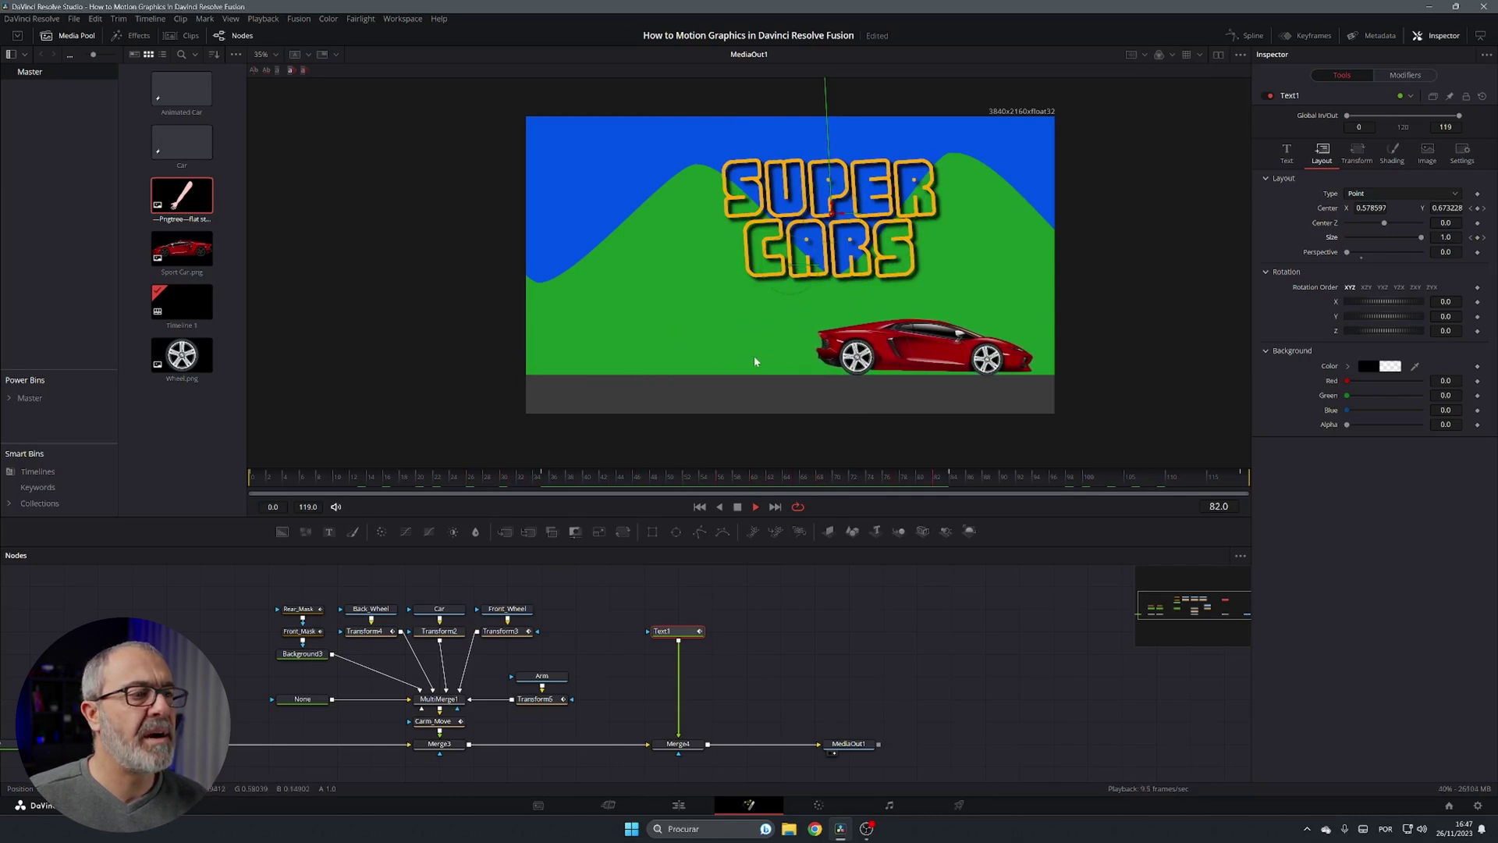
click(737, 509)
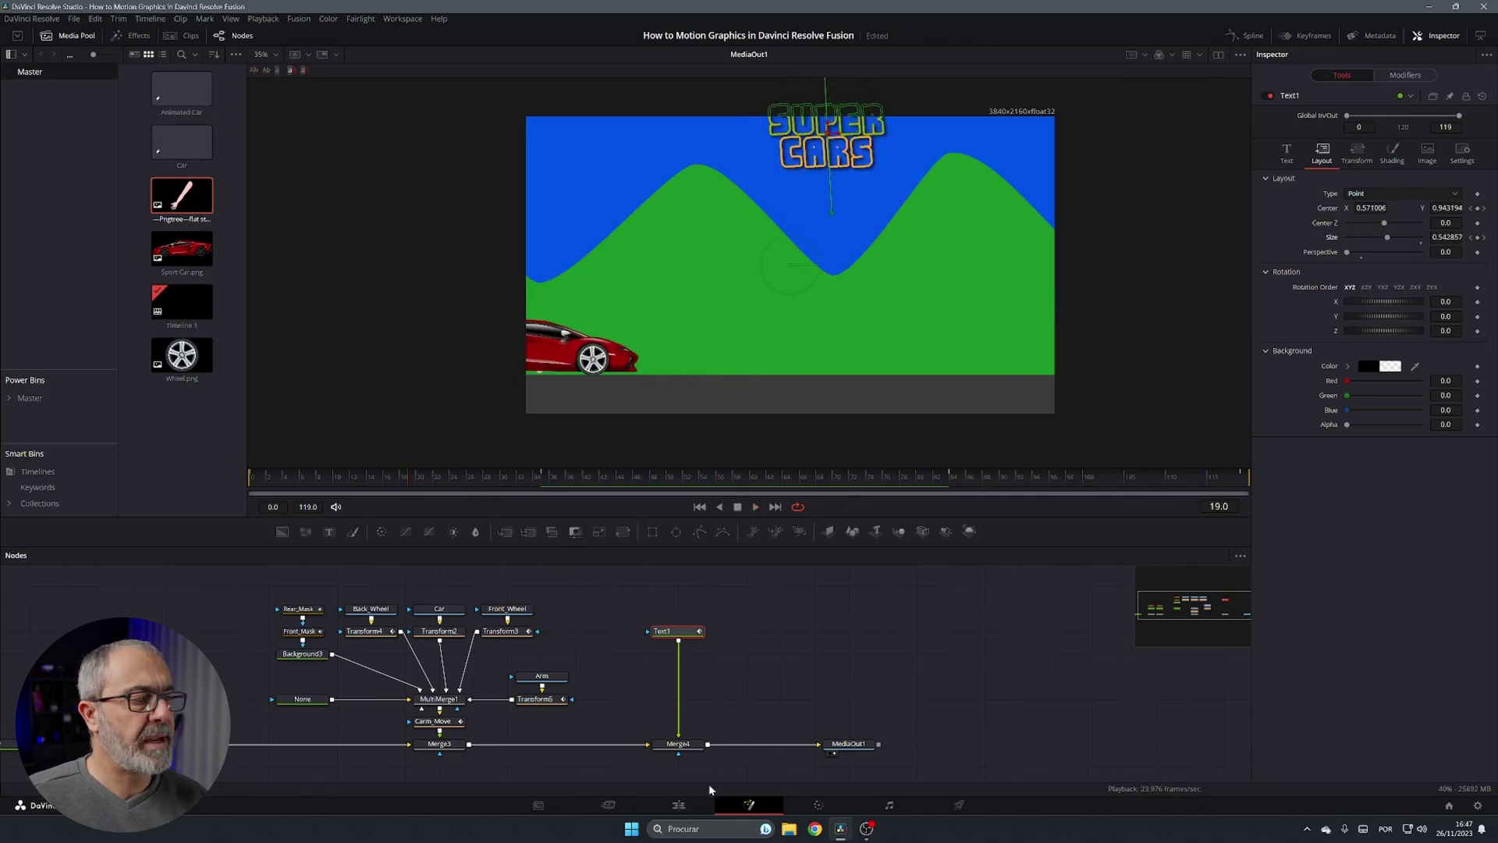
Step: Switch to the Edit page and place the Animated Car composition directly after the Car clip on Video 1
click(679, 804)
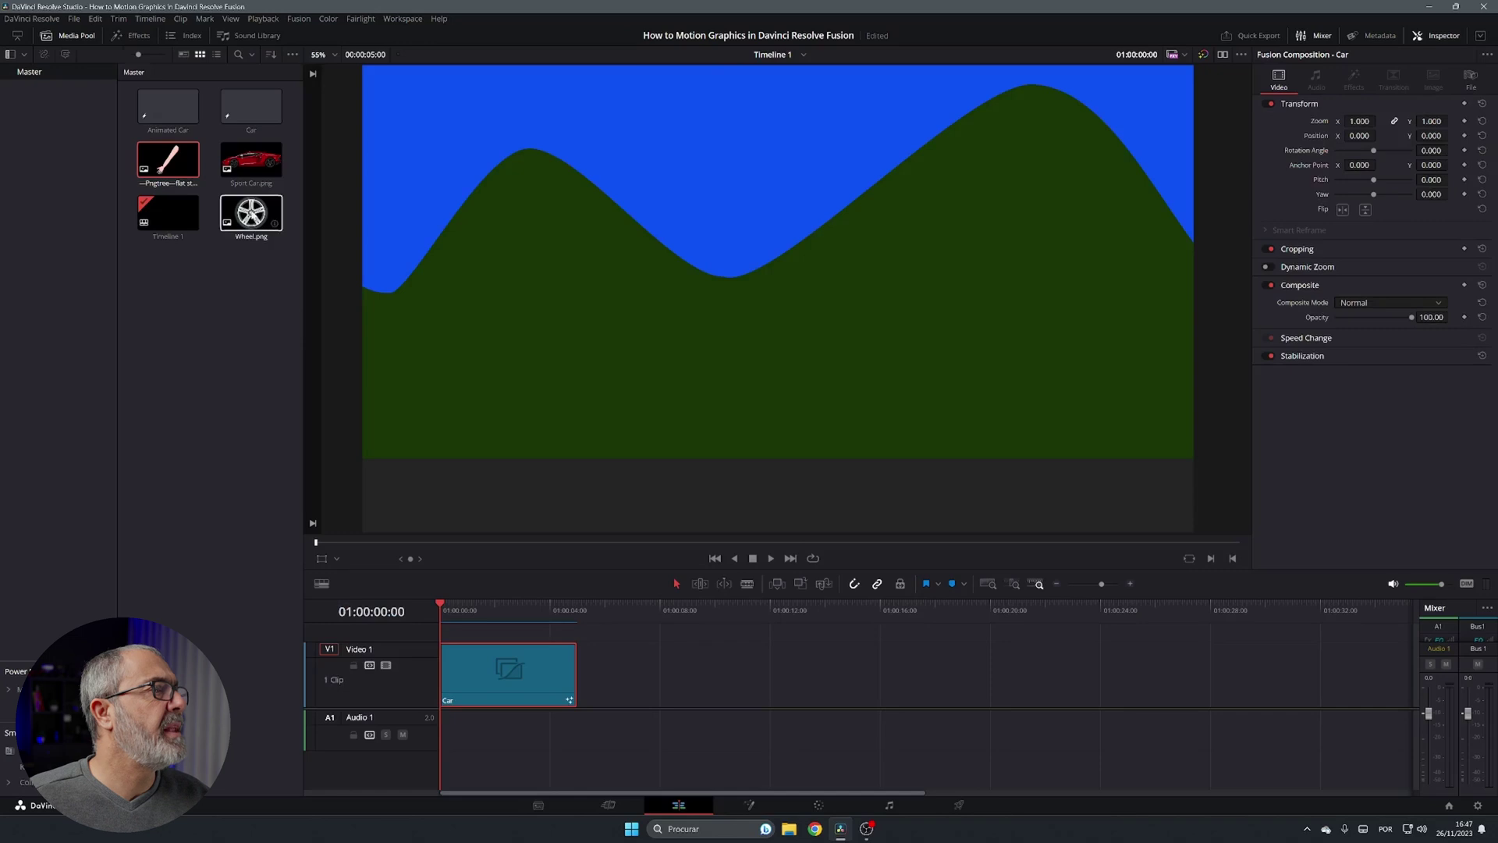
click(239, 99)
click(168, 105)
drag(168, 105, 581, 669)
Step: Set Render Cache Fusion Output to On for the Animated Car clip
right_click(682, 676)
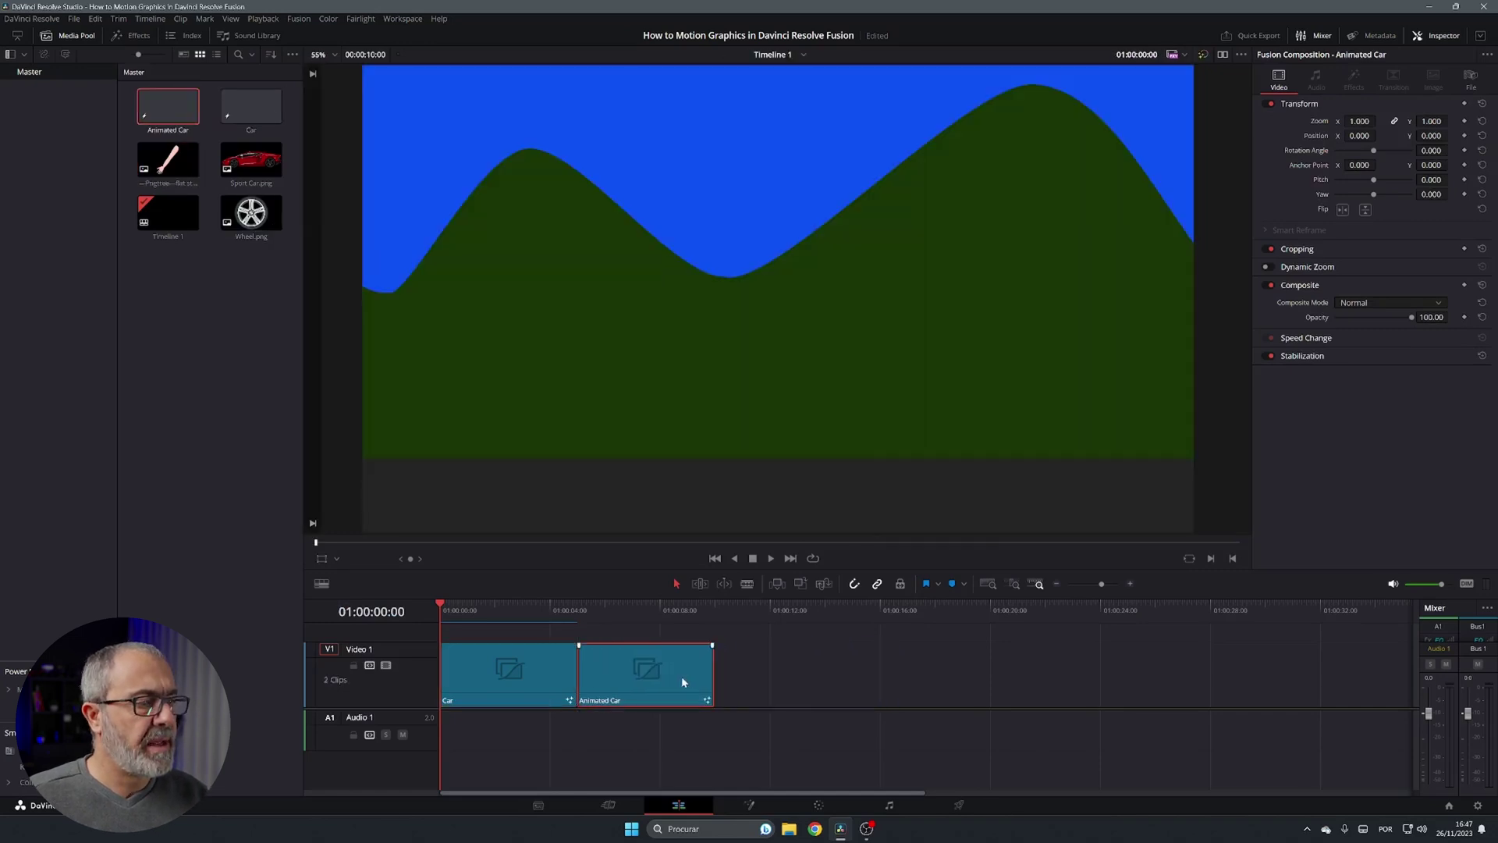
mouse_move(733, 658)
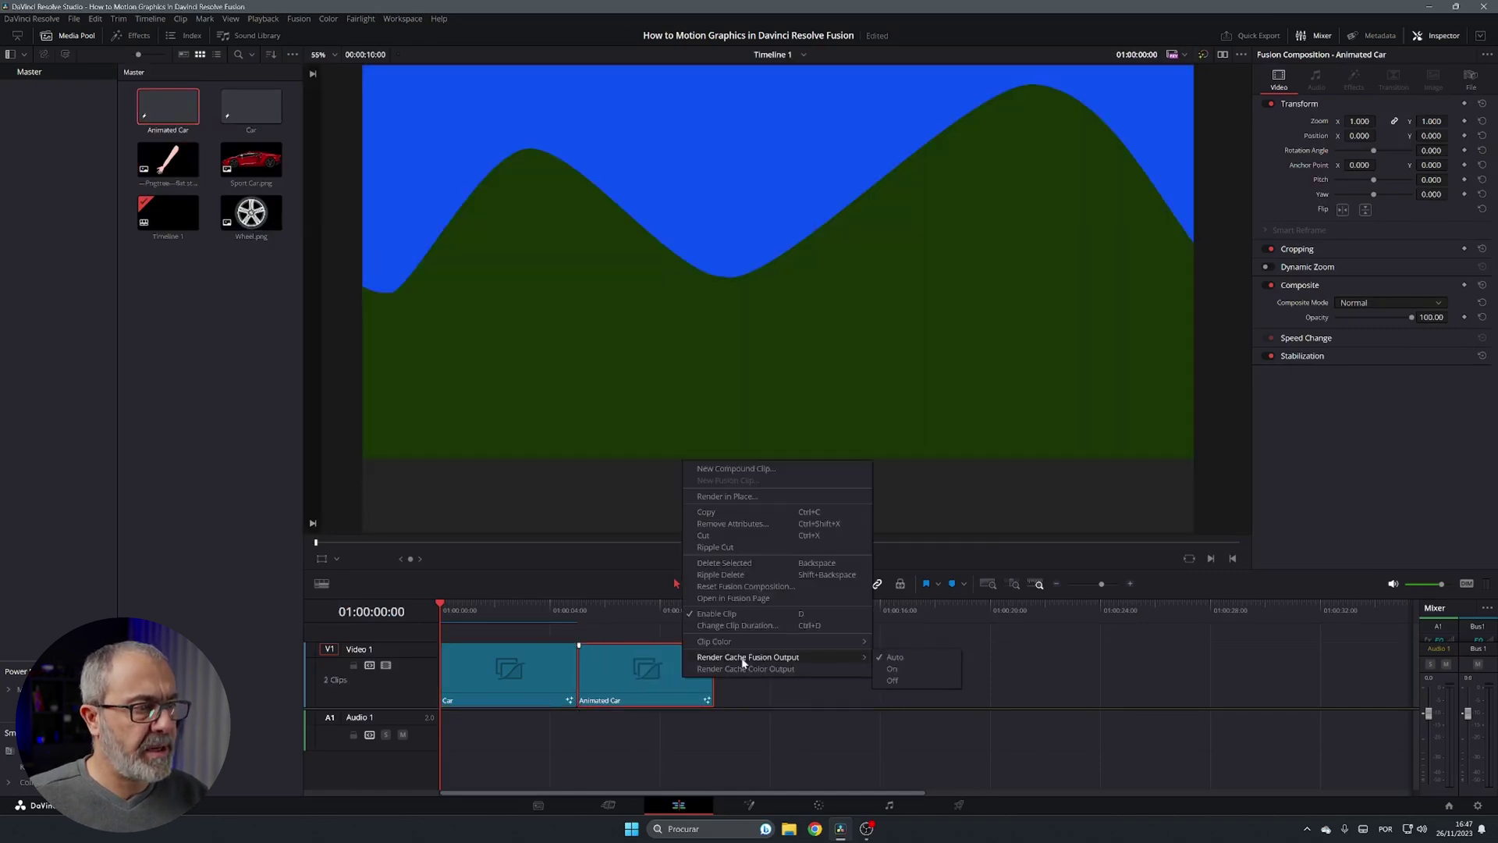
click(897, 669)
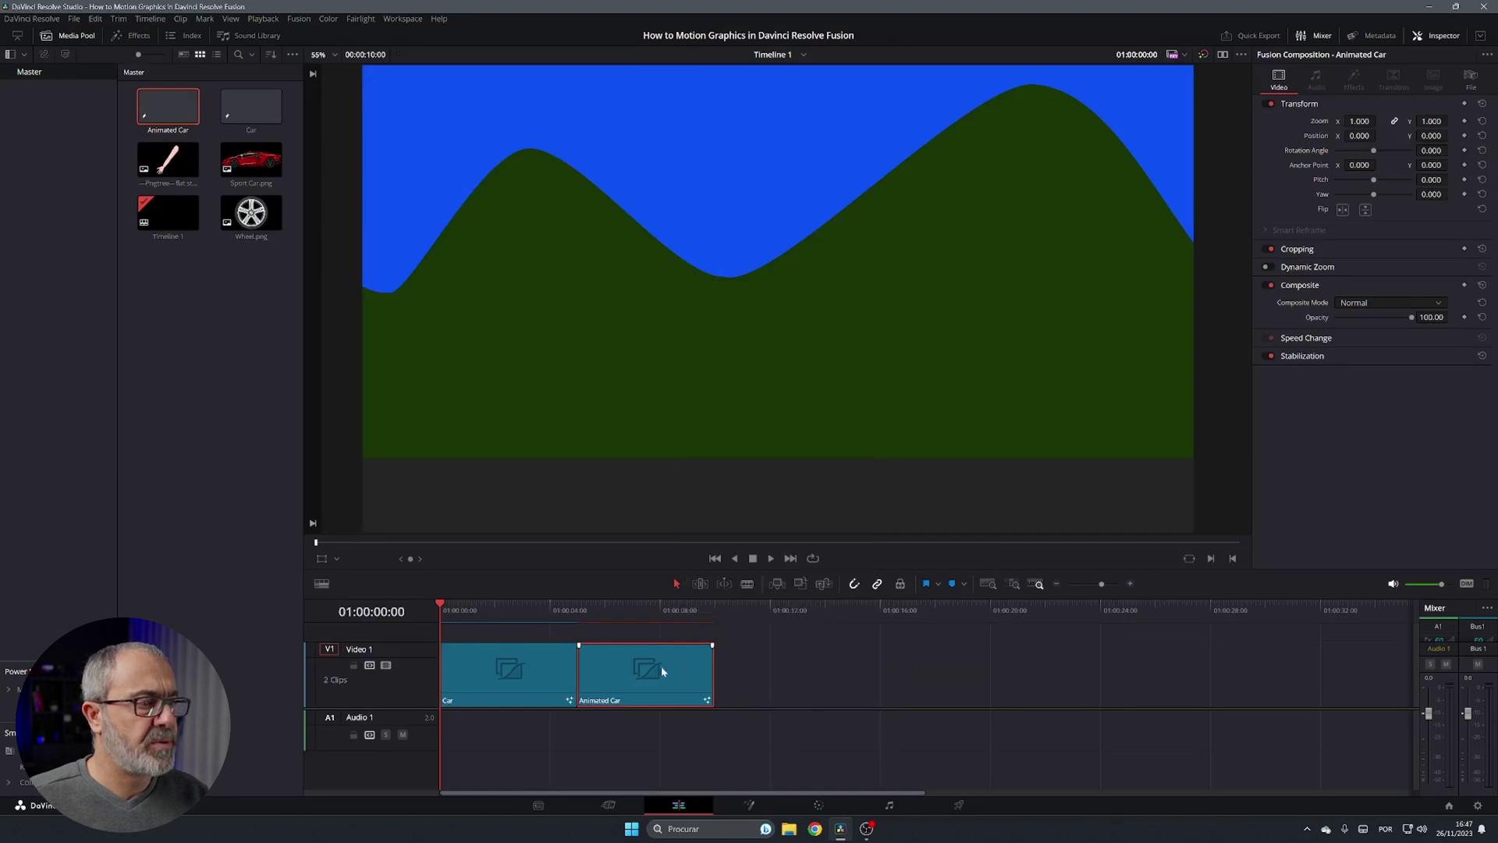
Step: Play the timeline from the start of the Animated Car clip
click(579, 606)
click(770, 558)
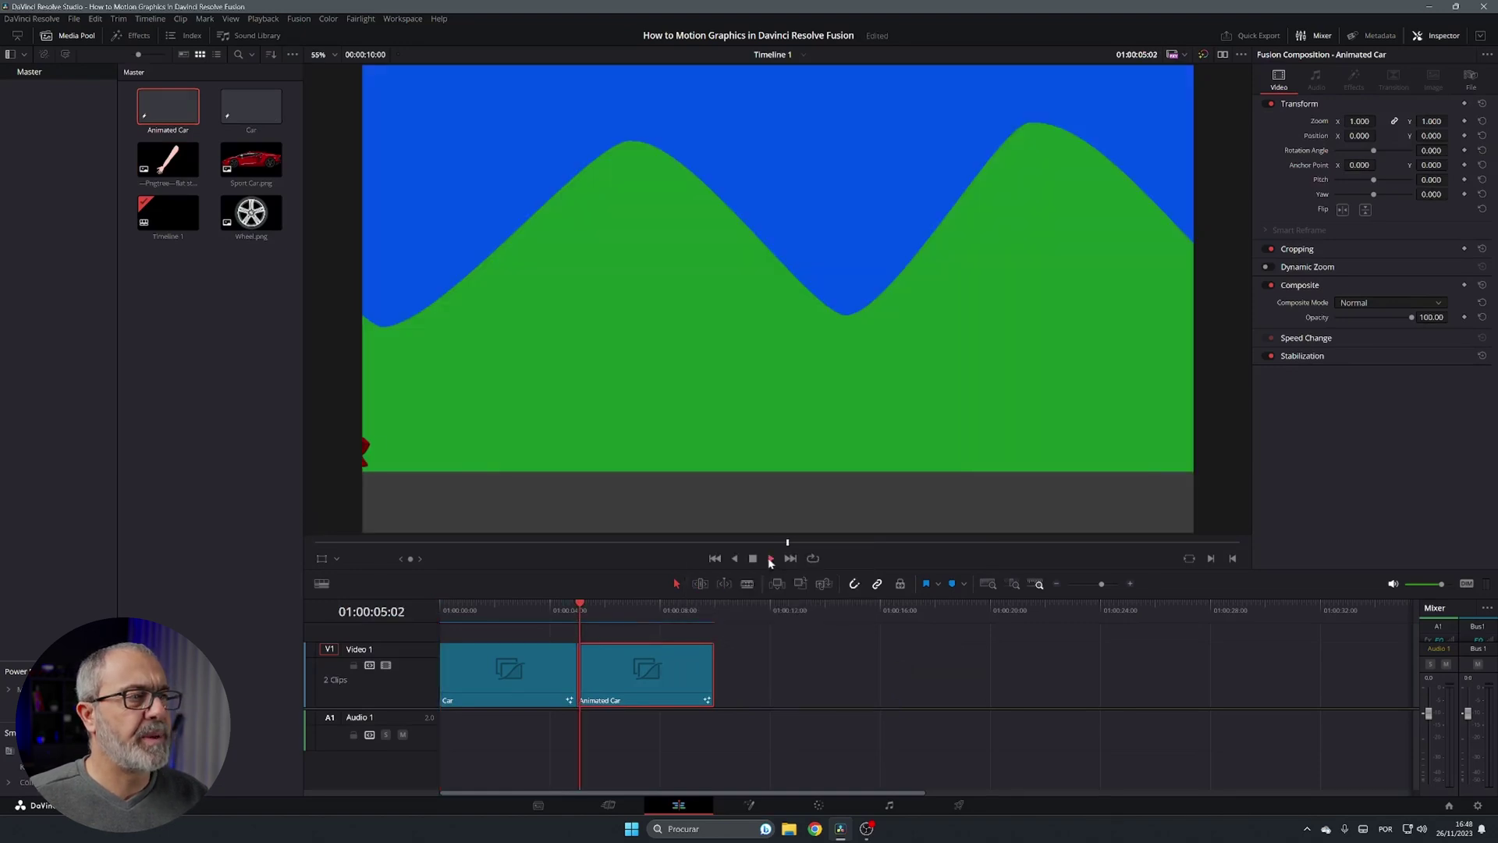